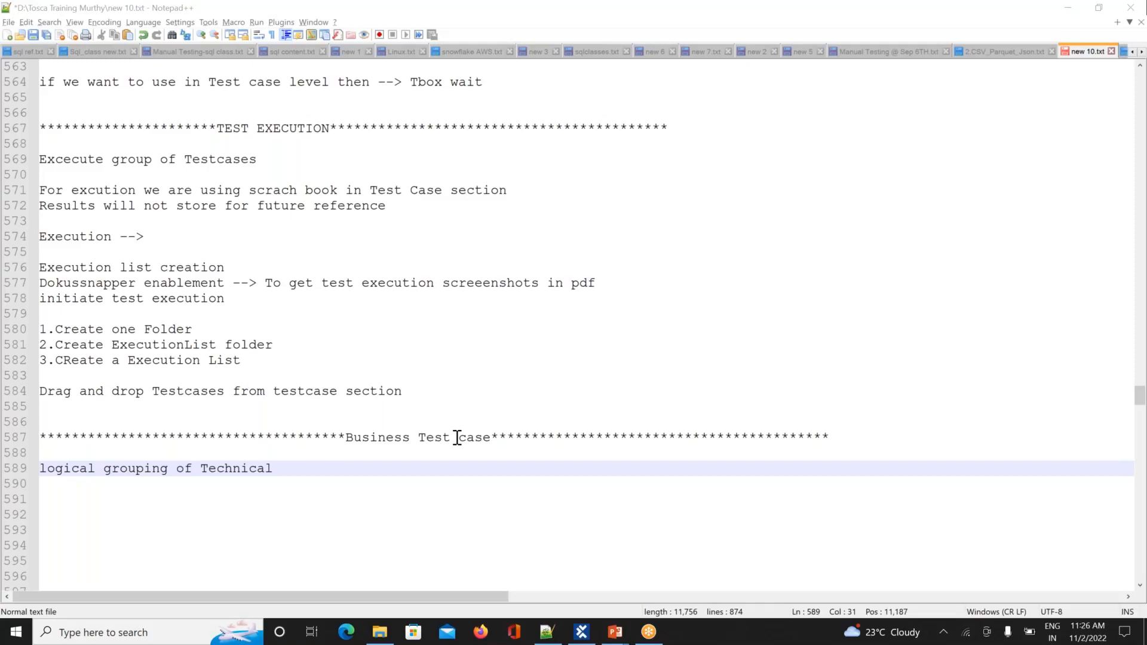
Step: Finish the line with 'Test cases' and add a 'cannot be executed' line below it
click(287, 472)
text(Test cases)
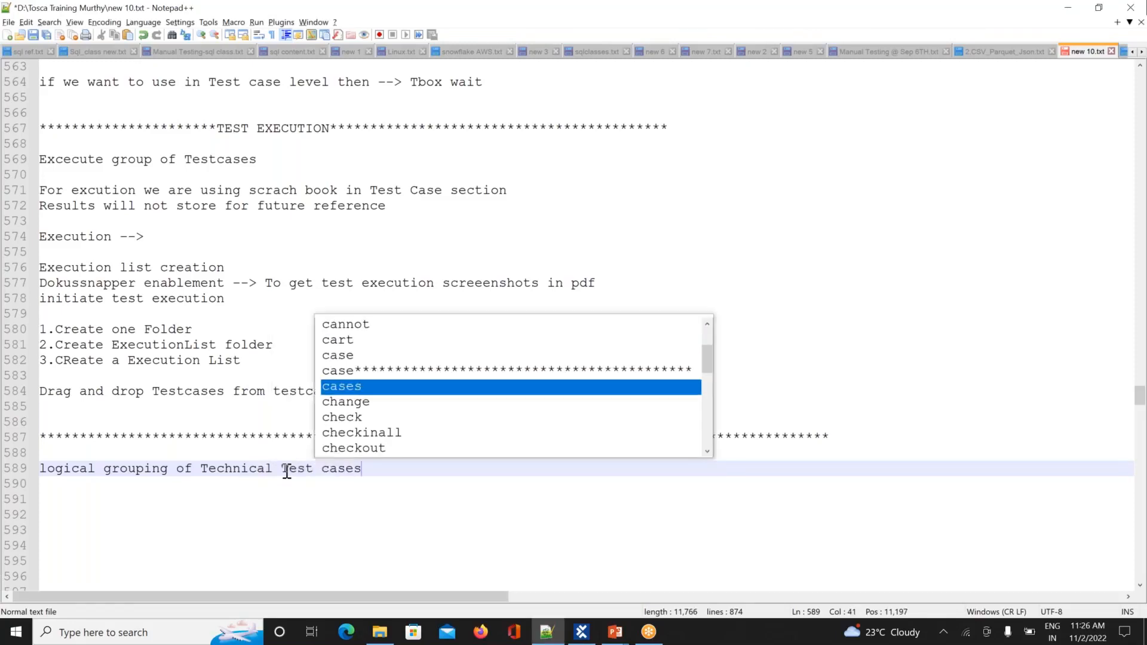
key(Return)
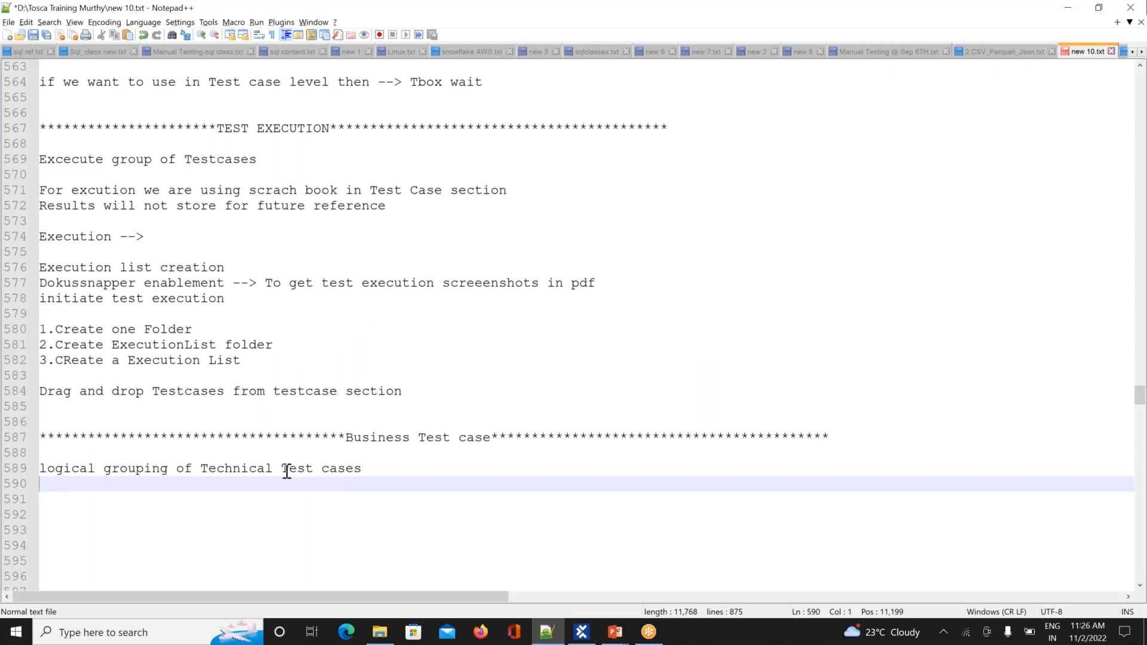
text(c)
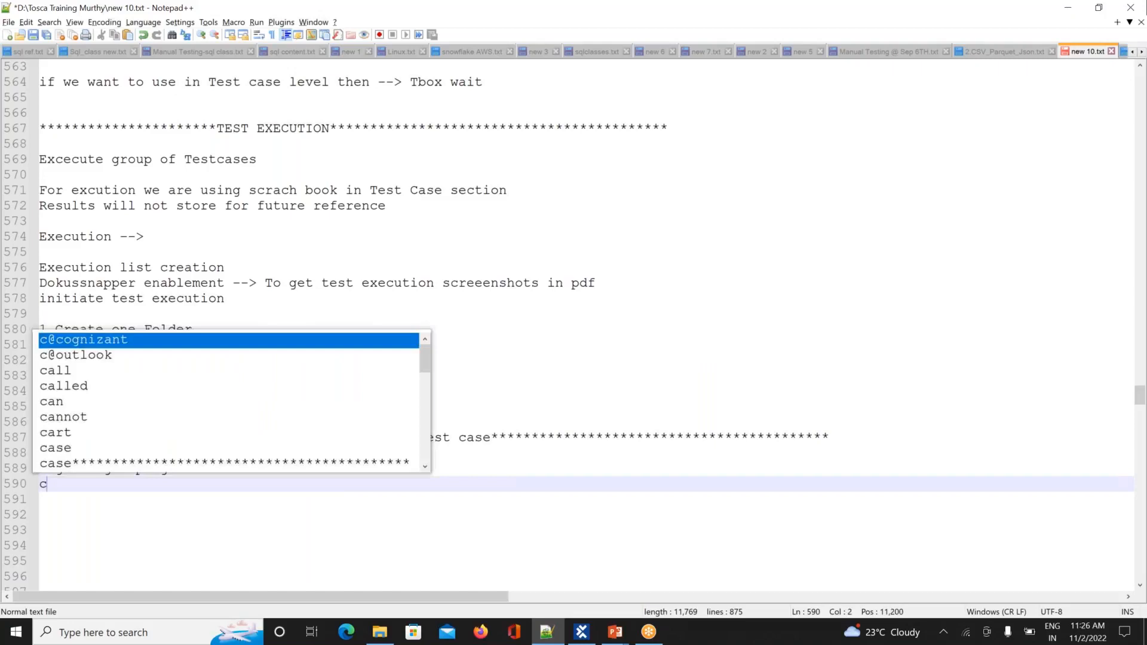
text(annot be executed)
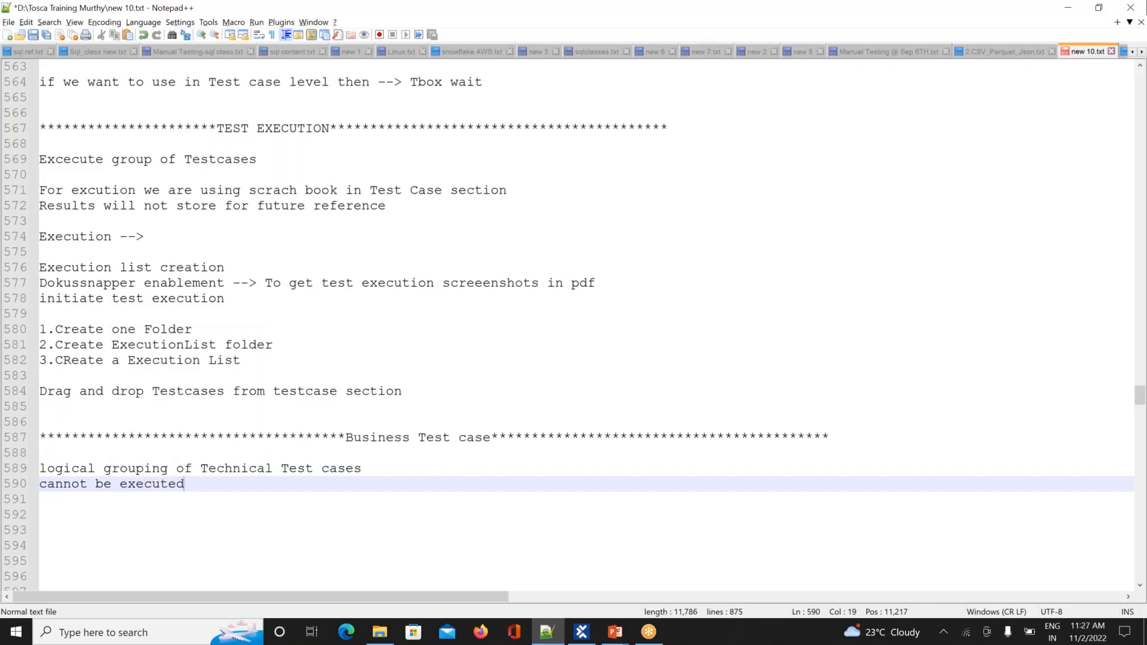
key(Return)
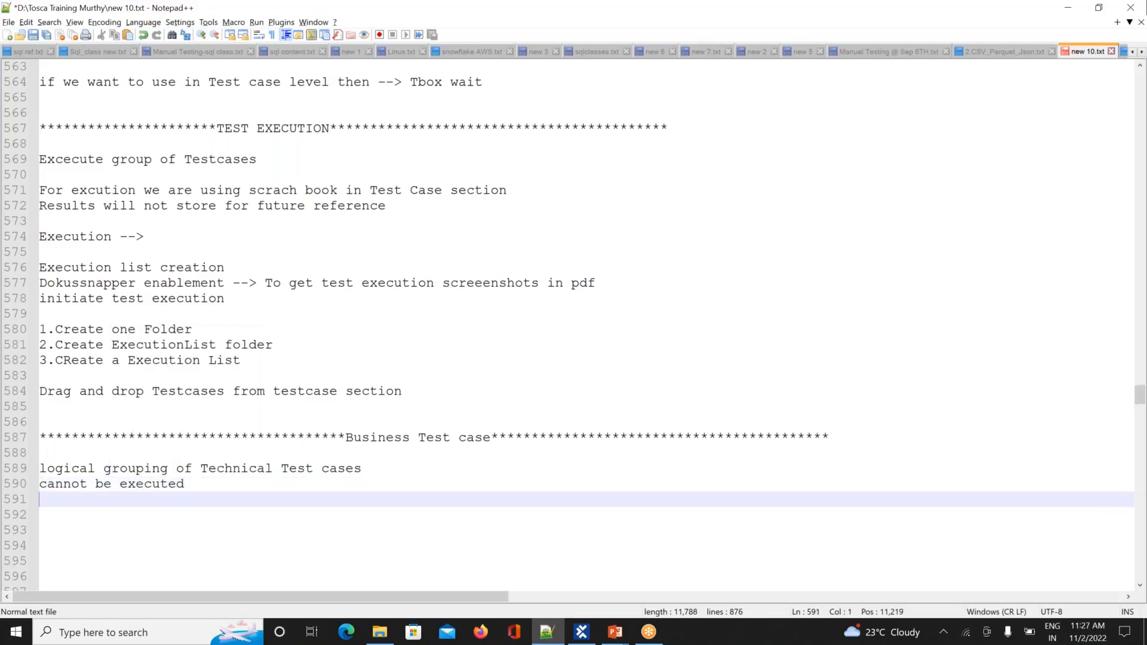
key(Down)
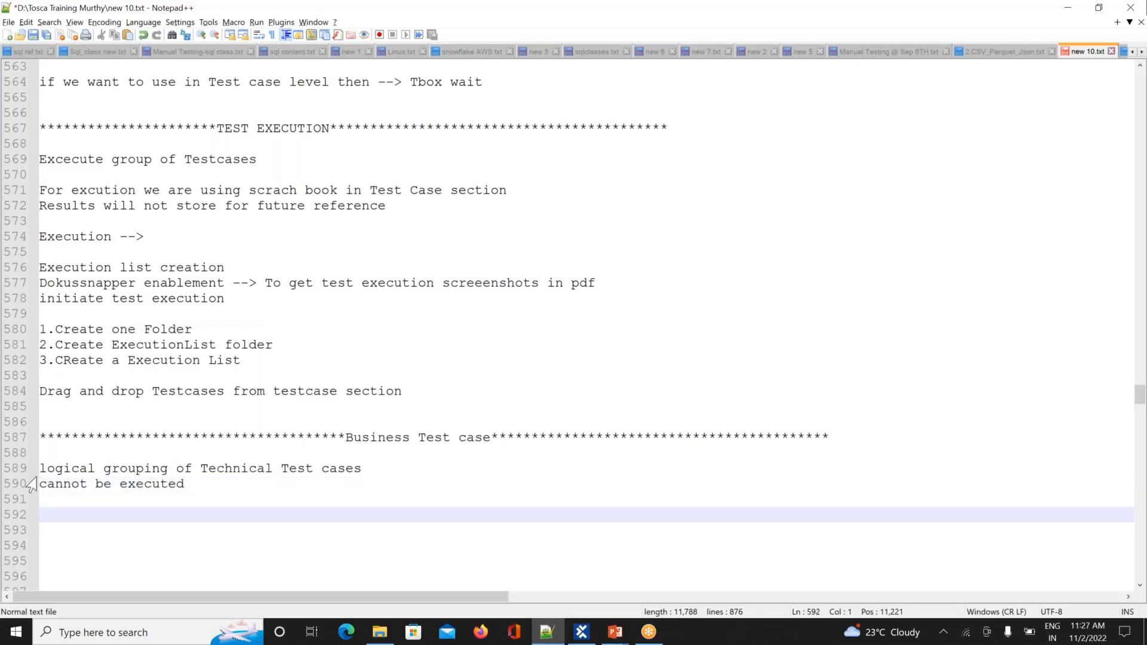
Step: Change 'cannot' to 'will not', then add a 'Monitor test coverage' line followed by blank lines
click(91, 483)
key(BackSpace)
key(BackSpace)
key(BackSpace)
key(BackSpace)
key(BackSpace)
key(BackSpace)
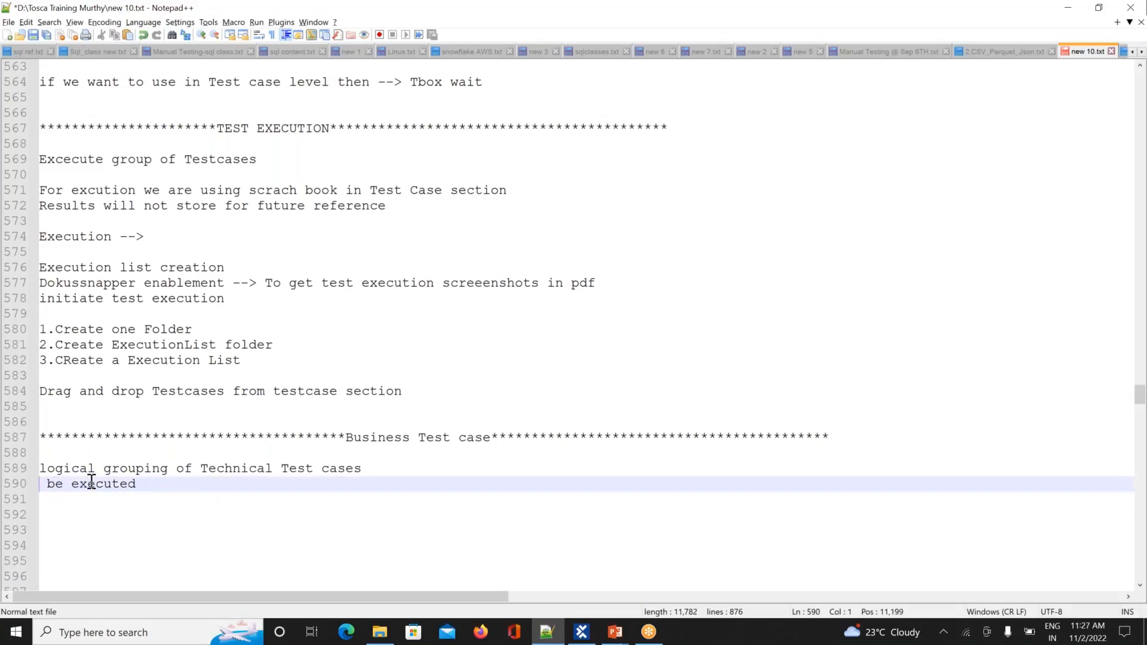
text(will not)
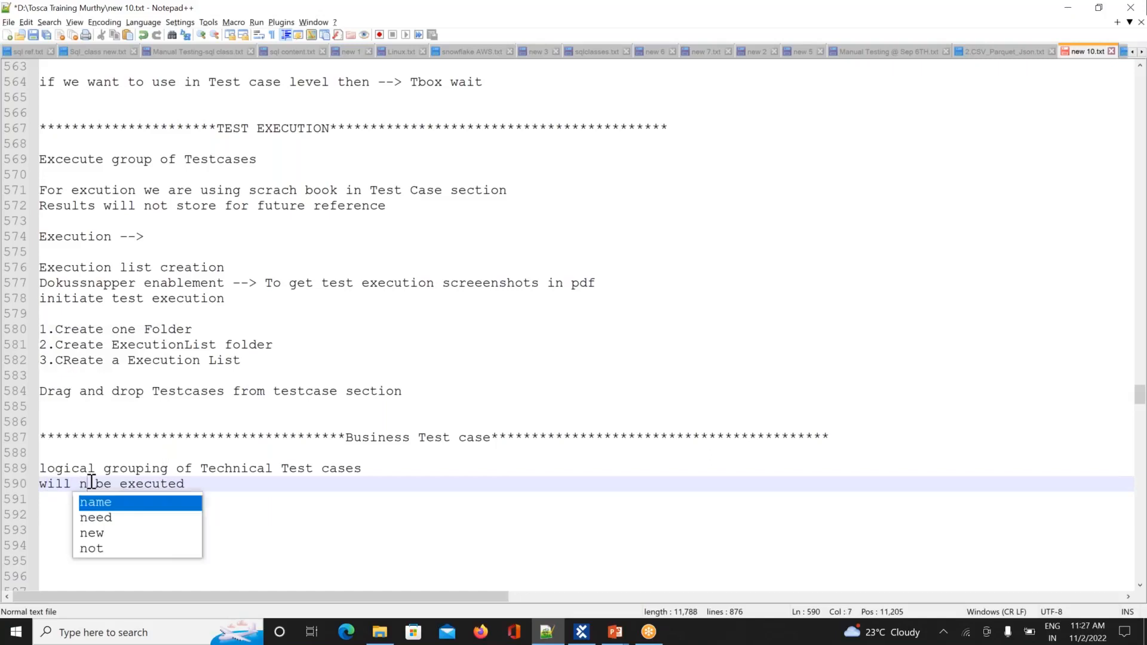
click(216, 485)
key(Return)
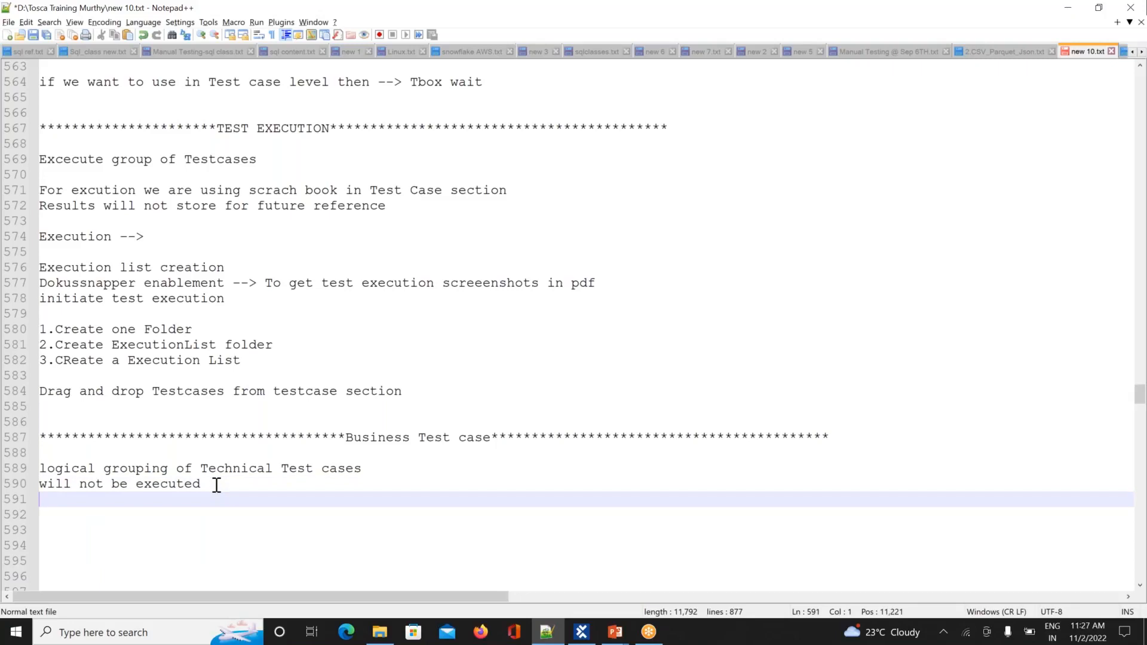
text(Monitor tes)
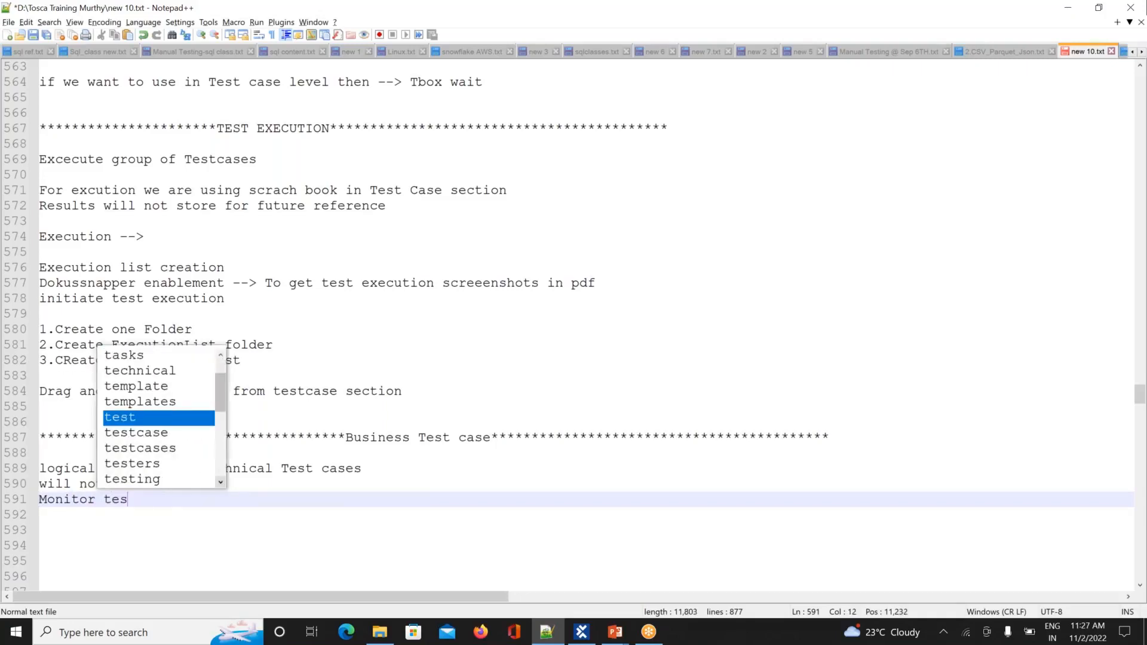
text(t coverage)
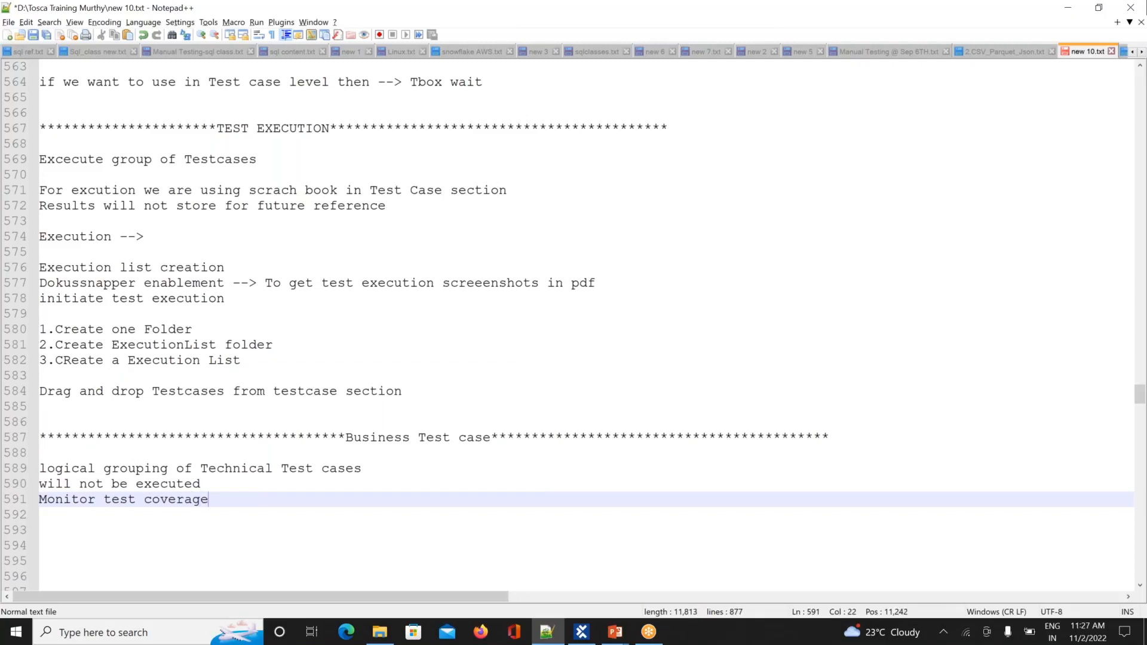
key(Return)
key(Return)
key(Return)
key(Return)
key(Return)
key(Return)
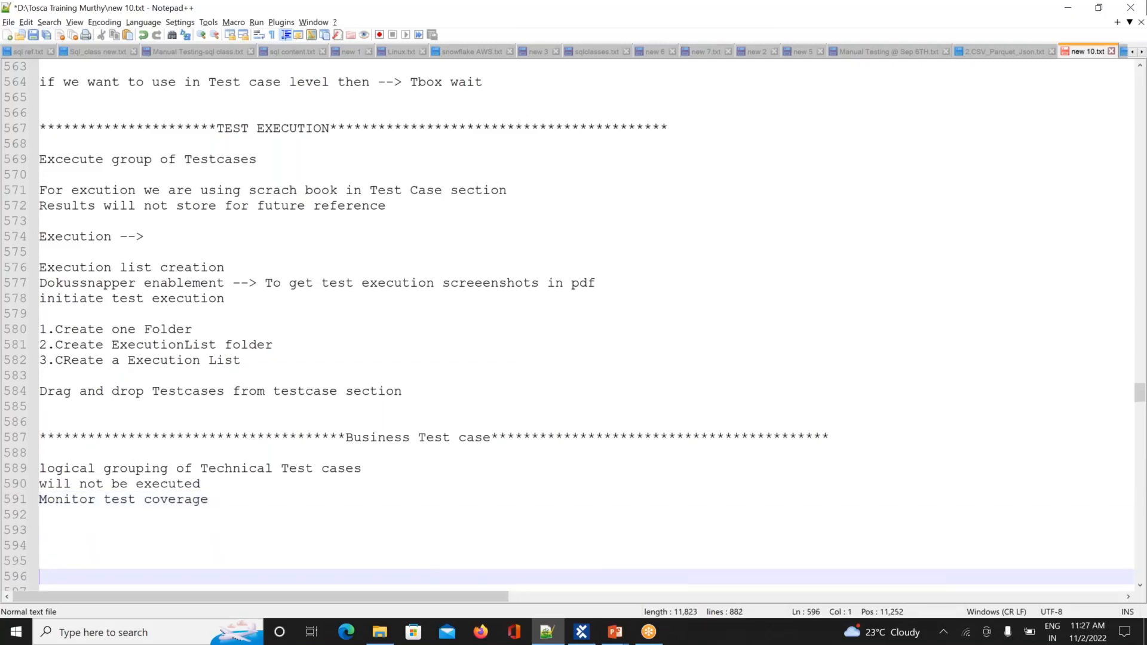
key(Return)
key(Return)
key(Return)
Step: Leave the caret on empty line 595 and switch to the Tosca Commander window
click(40, 499)
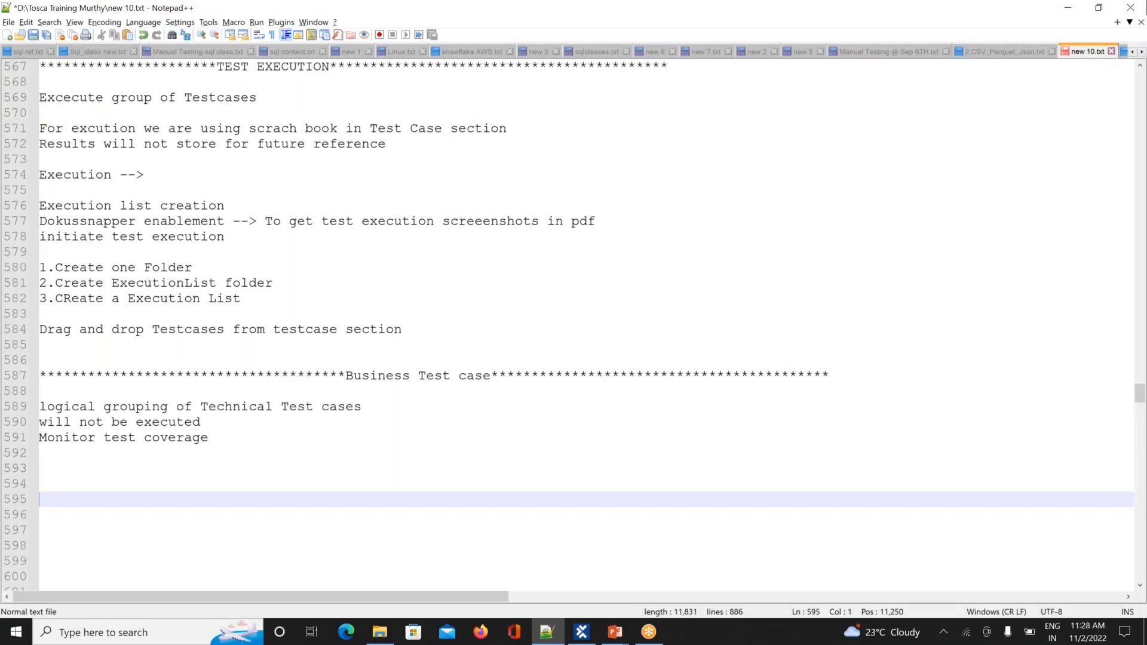
key(alt+Tab)
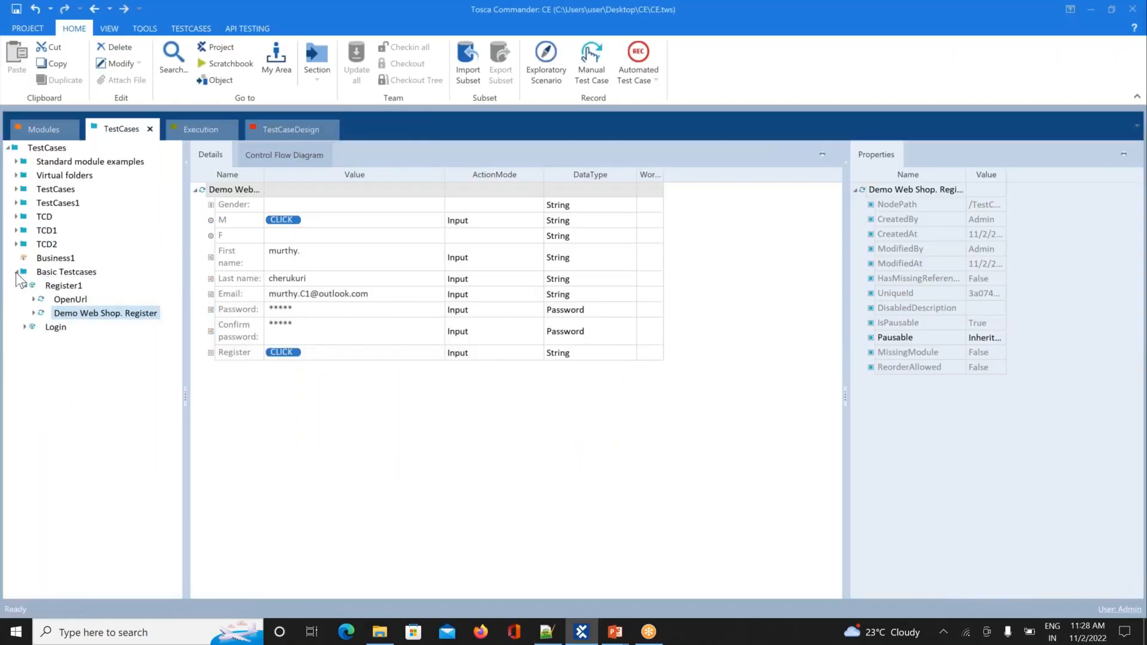
Step: Create a business test case named 'Business2' under the TestCases root, then switch back to Notepad++
click(17, 273)
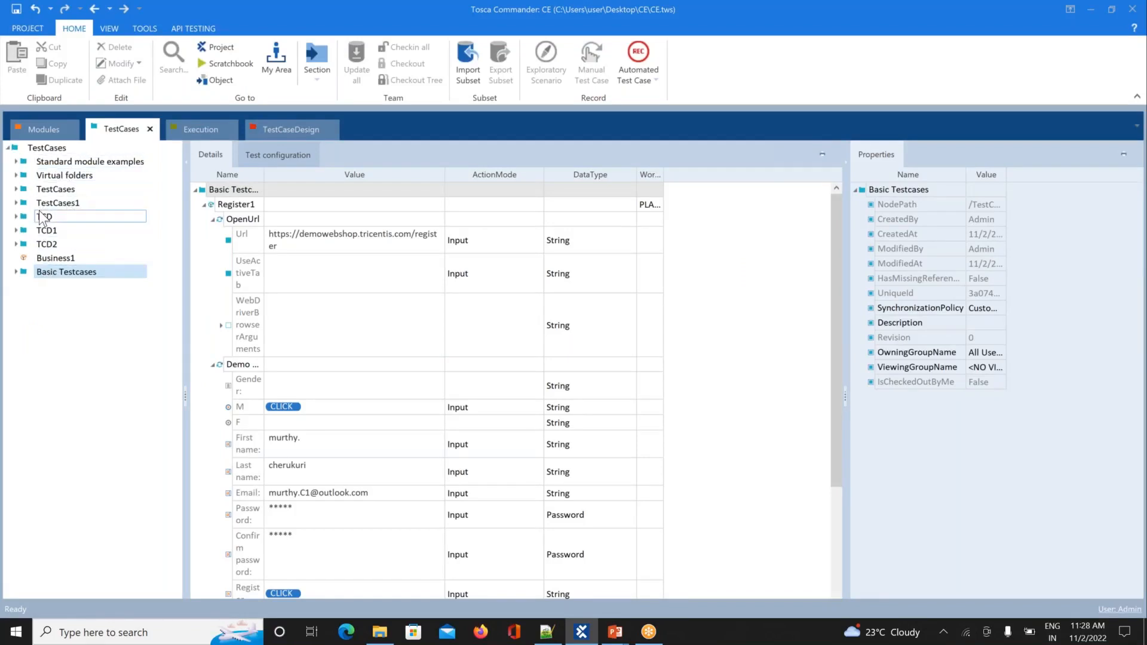
right_click(16, 148)
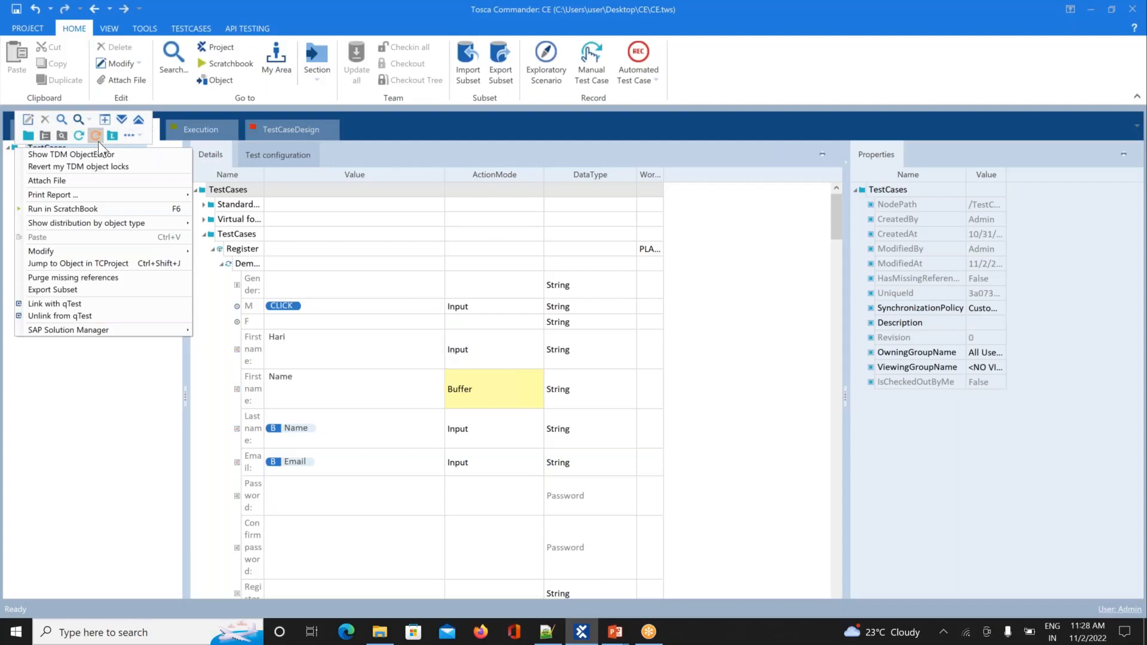
click(97, 137)
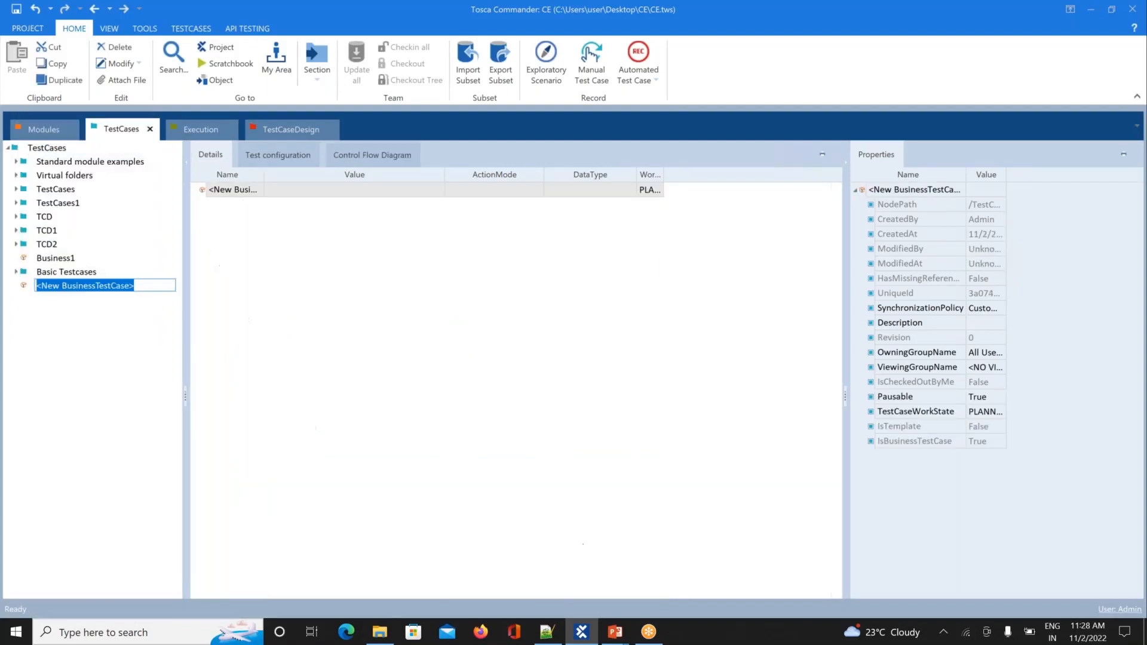
text(B)
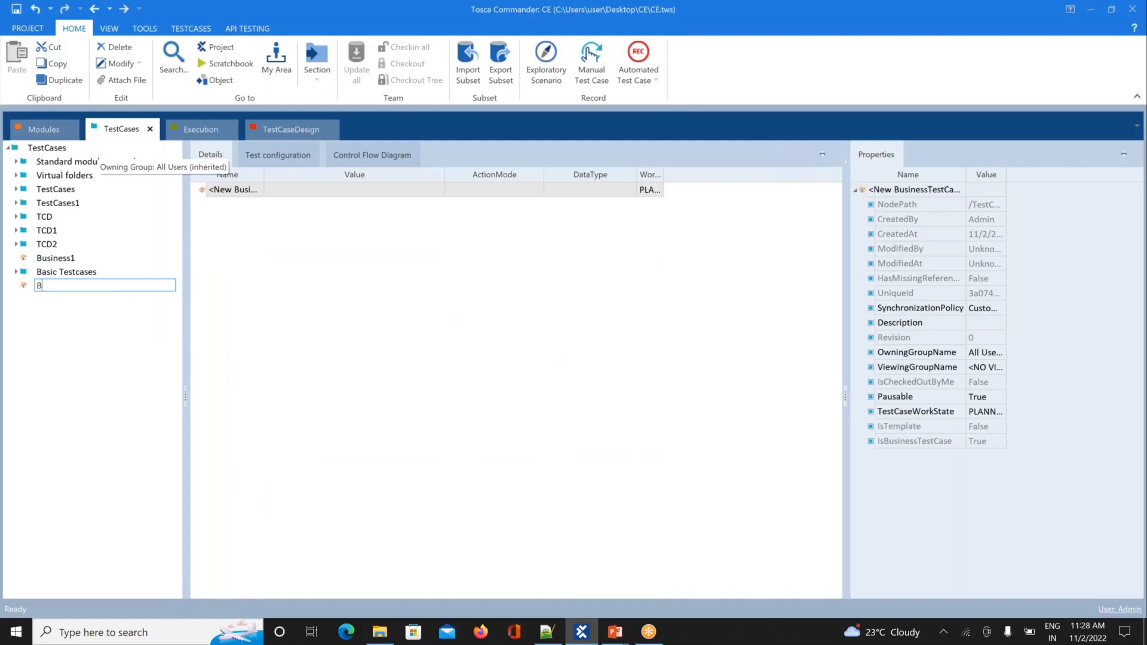
text(usiness2)
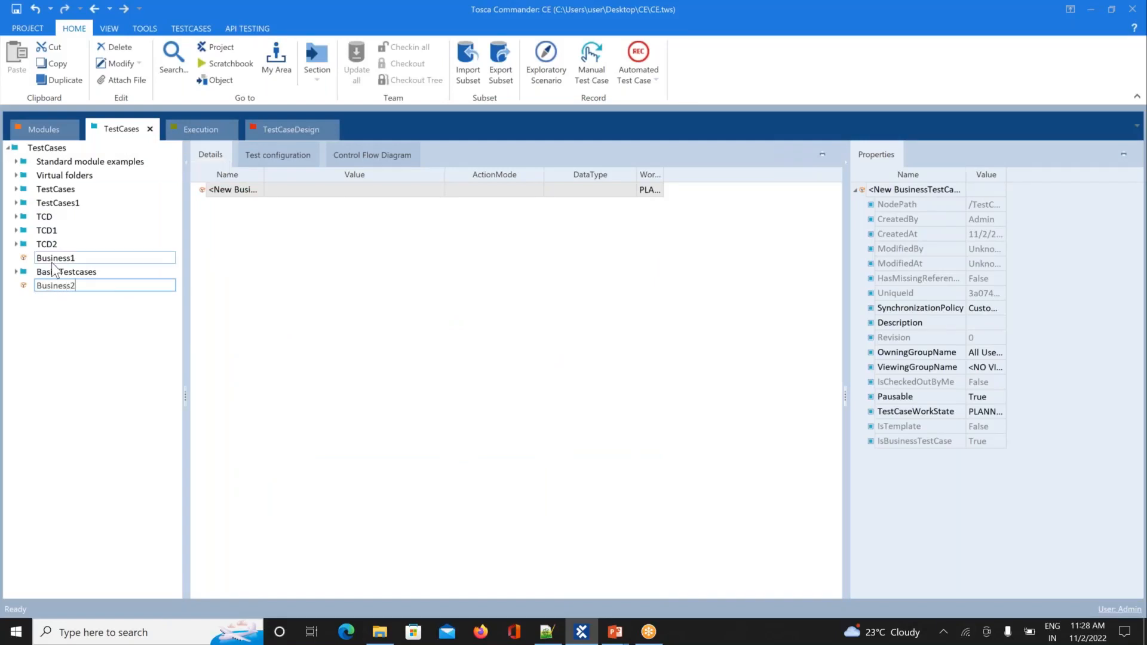
key(Return)
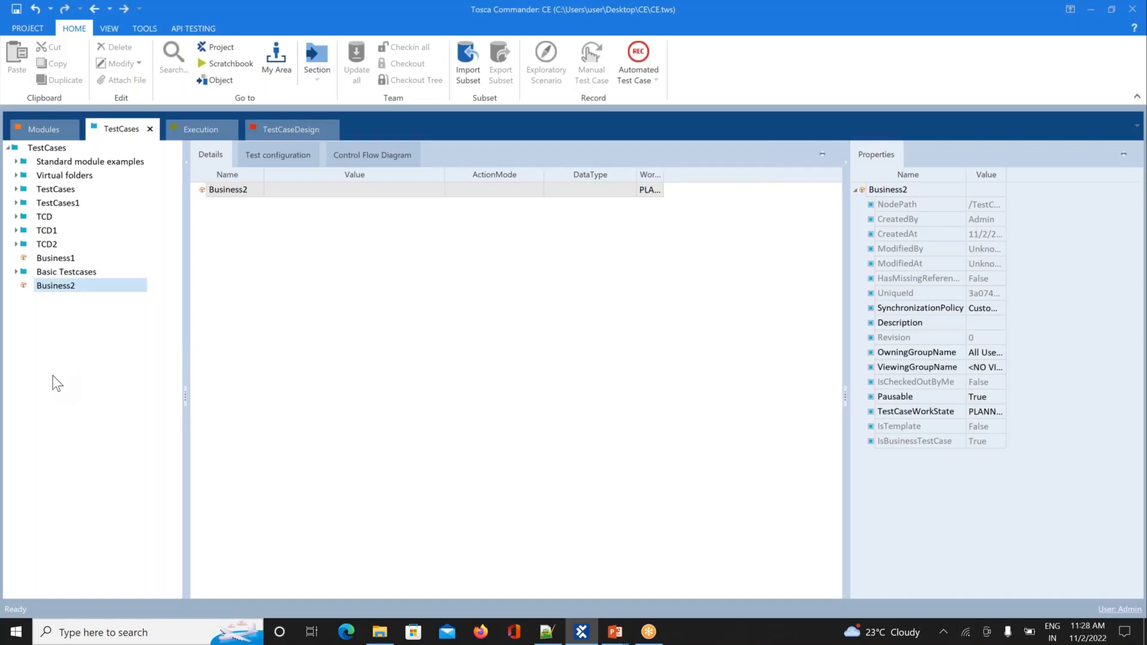
key(alt+Tab)
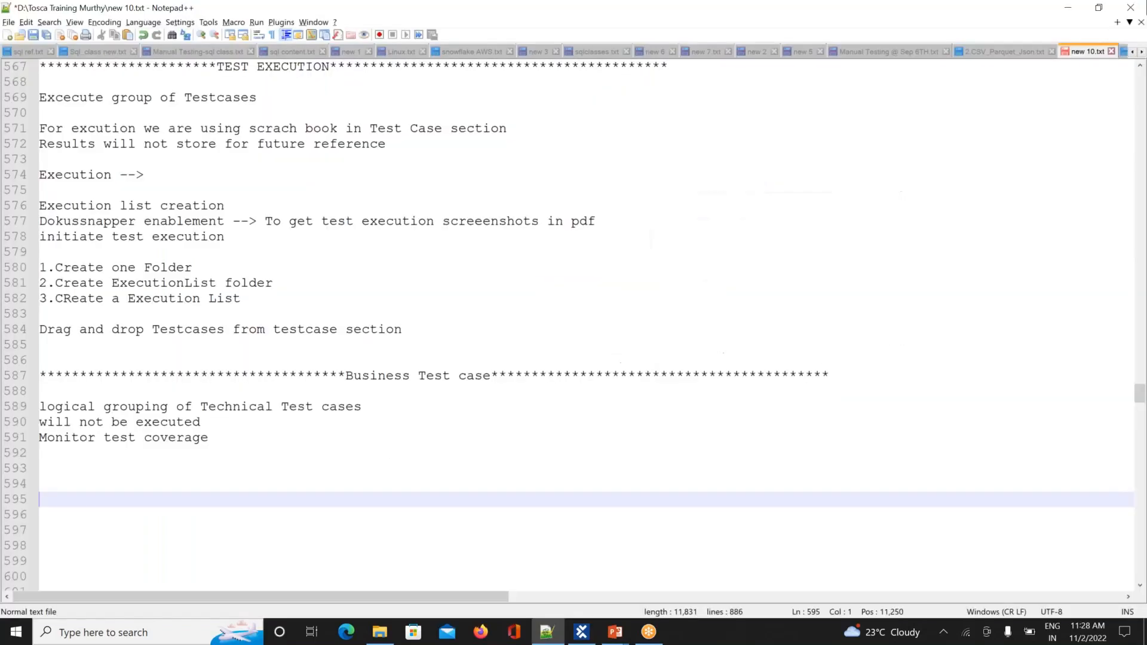
Step: List the steps '1.execute user reg', '2.execute login' and '3. xecute add to cart' in the notes
click(381, 407)
key(Return)
key(Return)
key(Return)
key(Return)
key(Return)
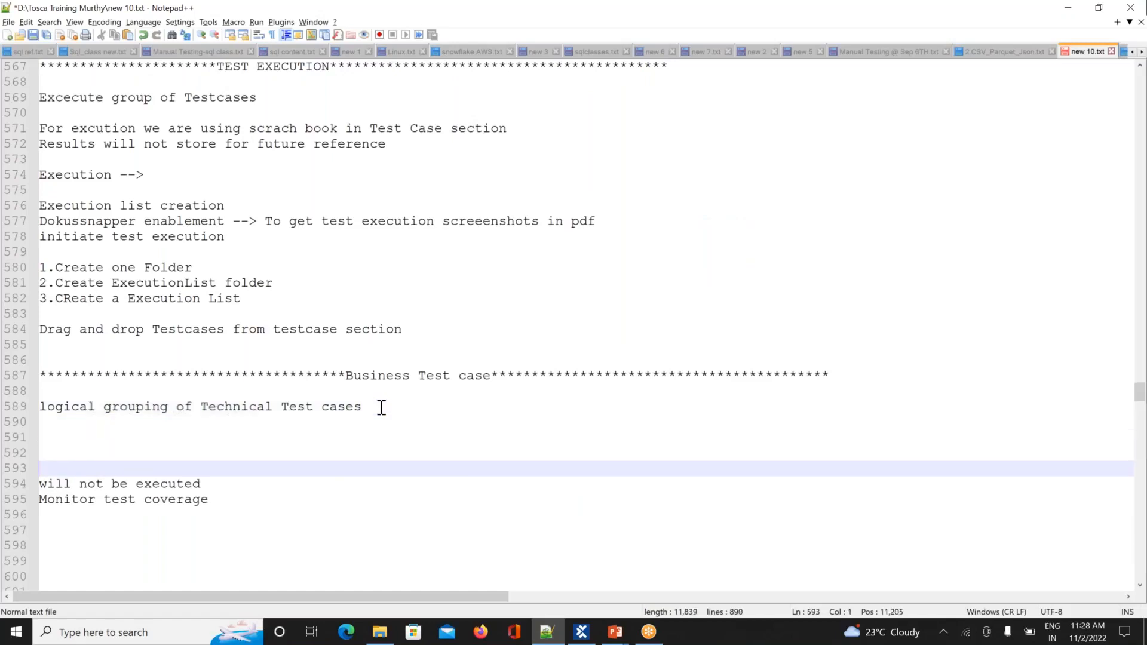
key(Up)
key(Up)
key(Up)
key(Up)
text(1)
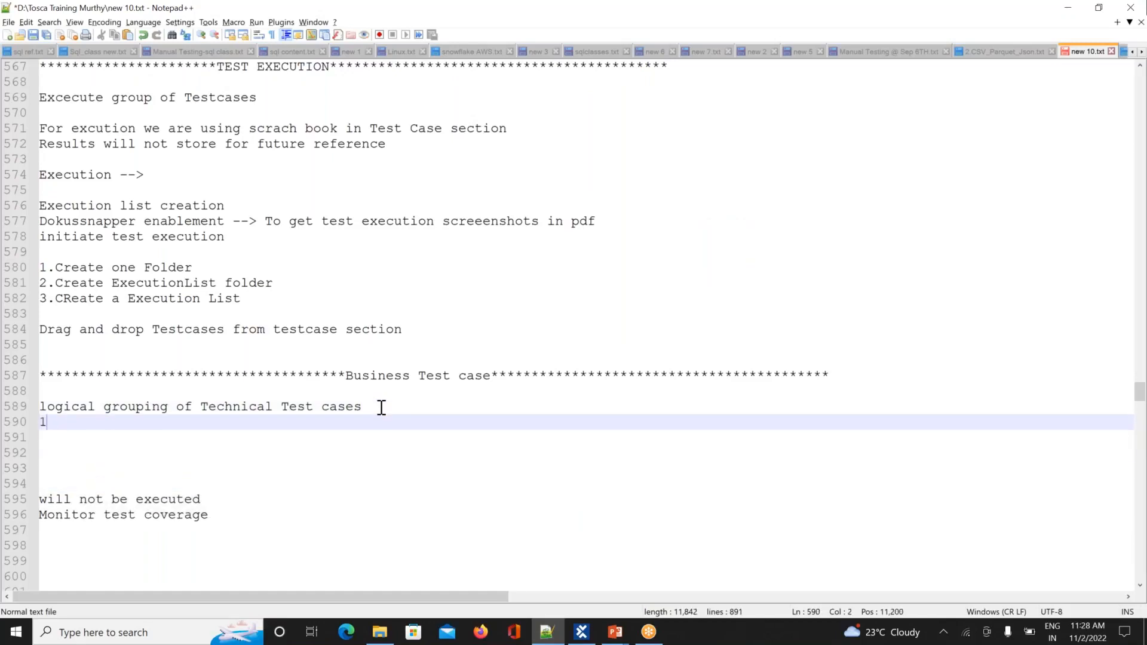
text(.exec)
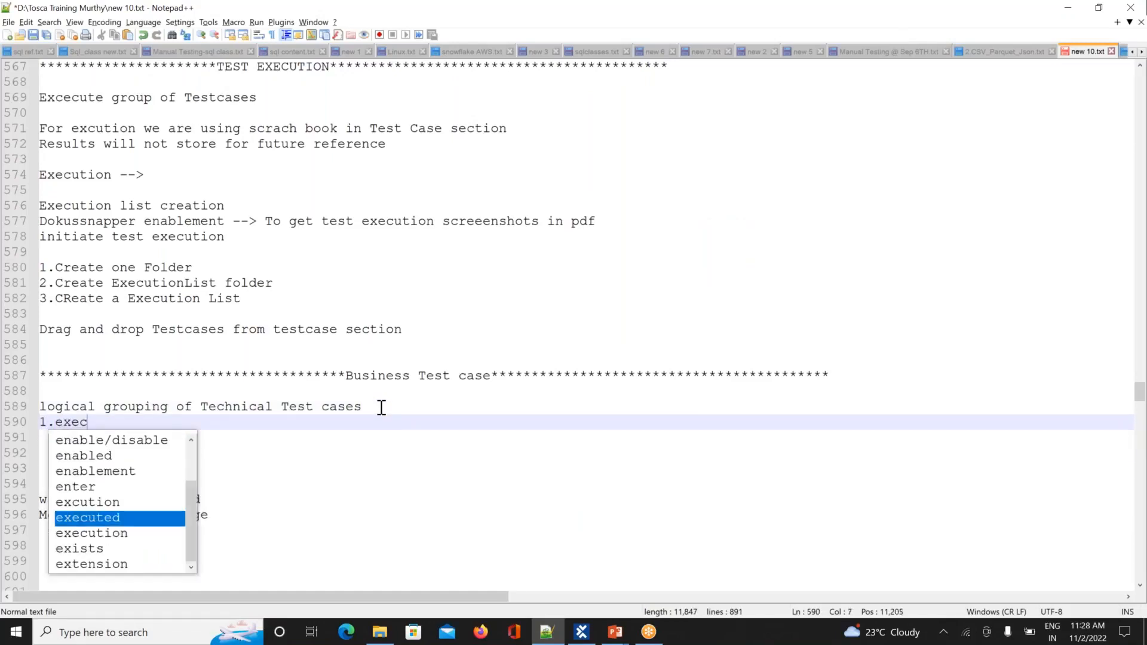
text(ute u)
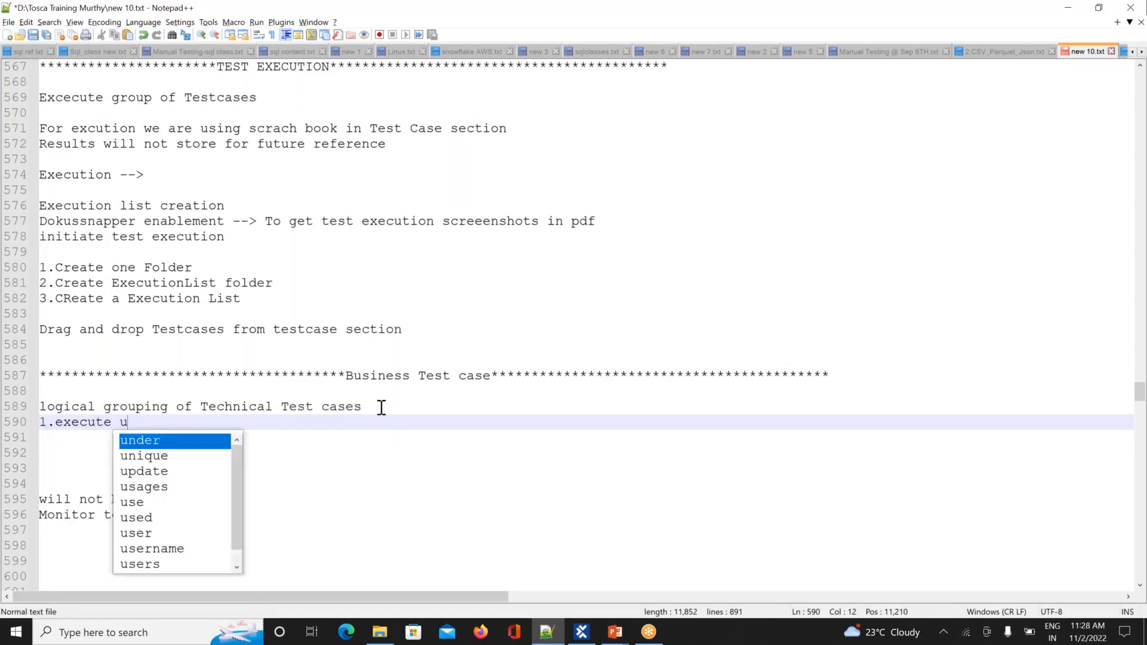
text(ser reg)
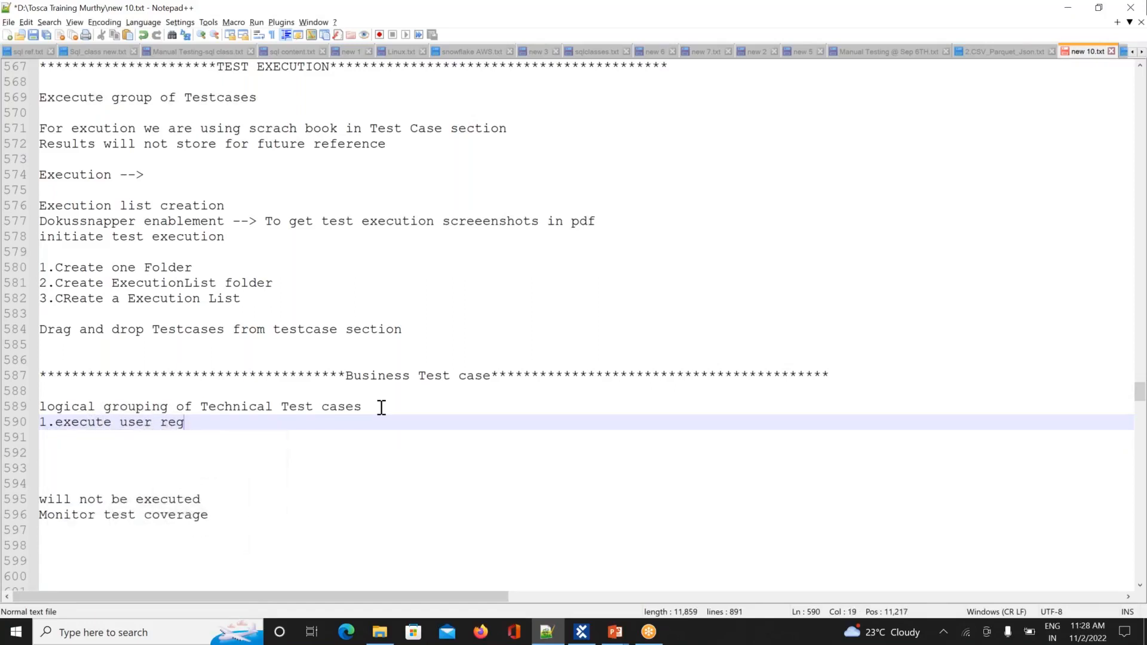
key(Return)
text(2)
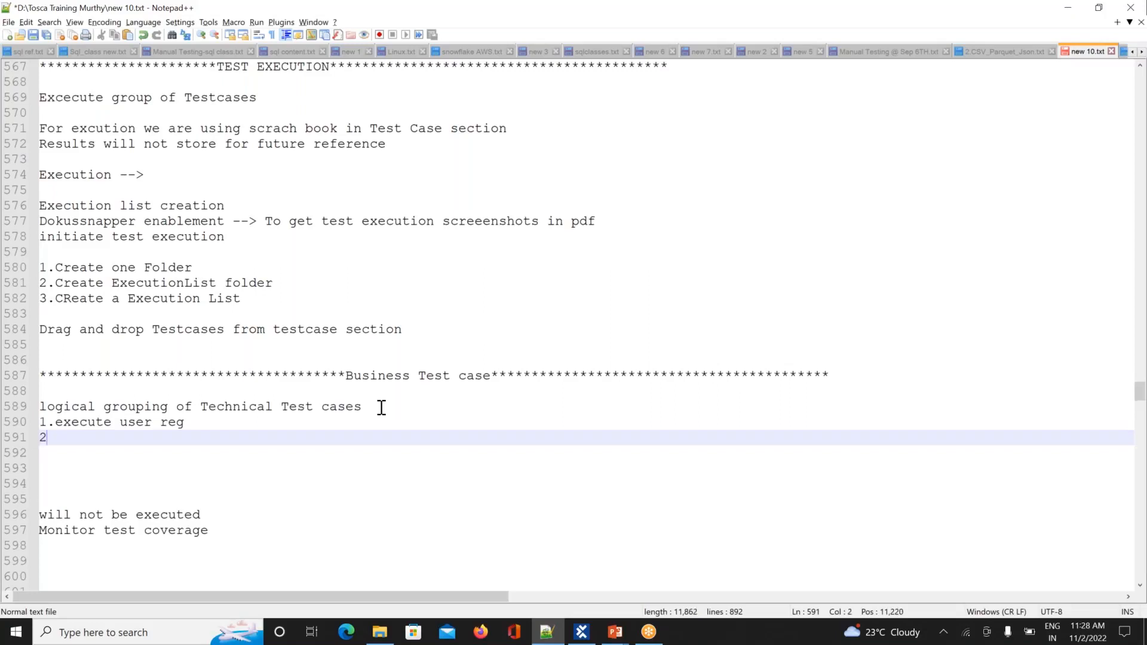
text(.exe)
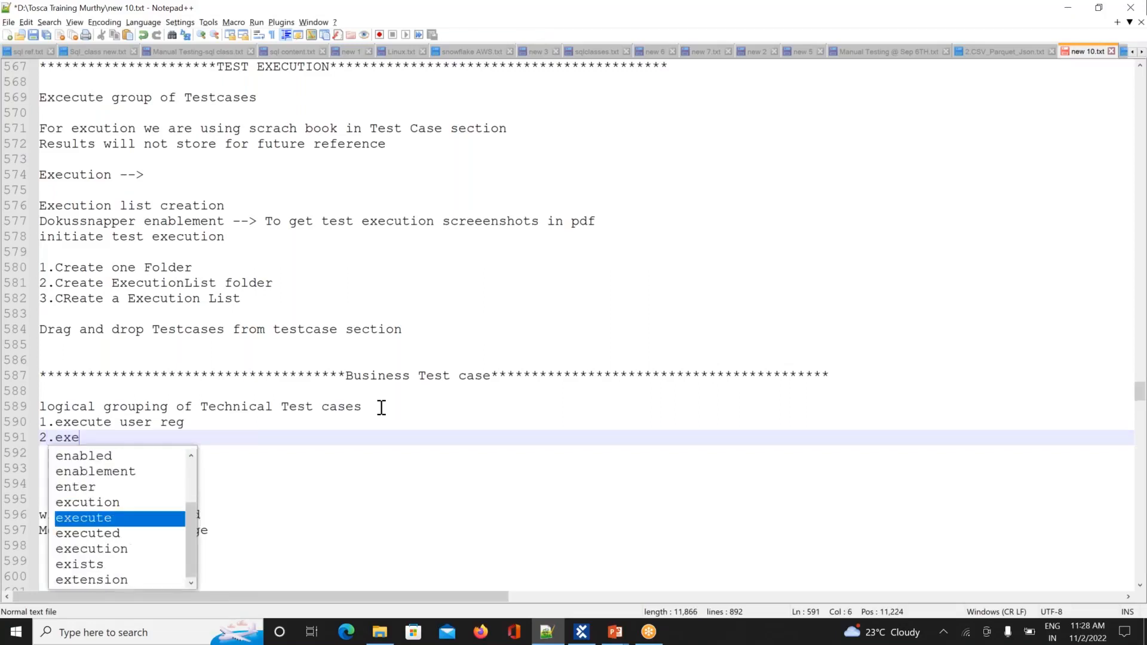
text(cute login)
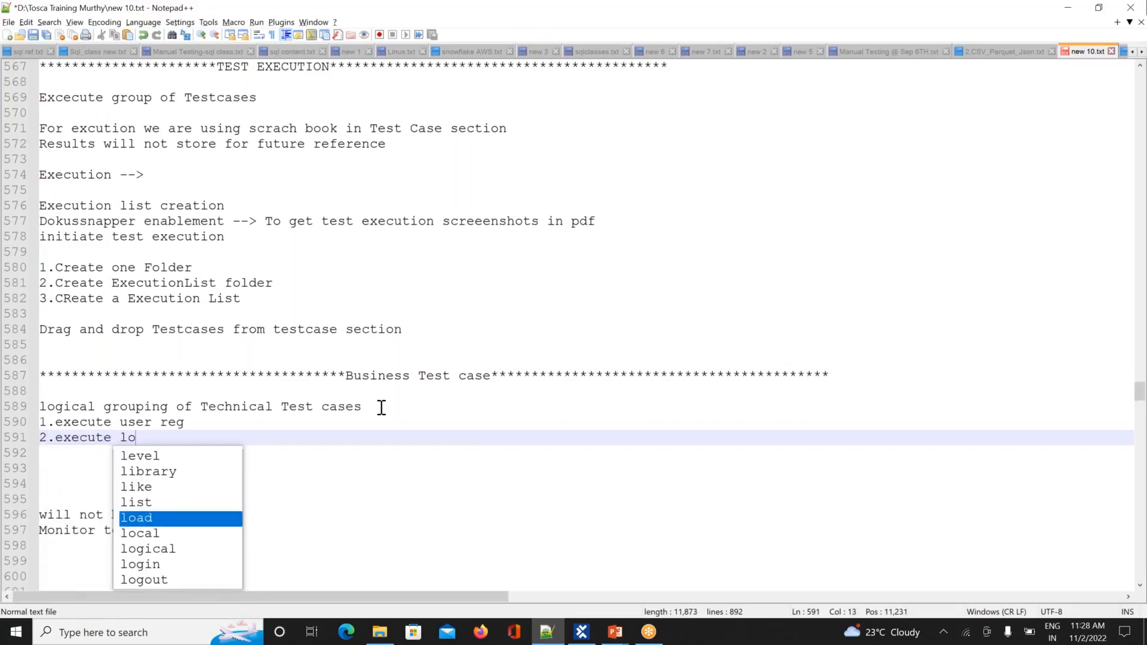
key(Return)
key(Return)
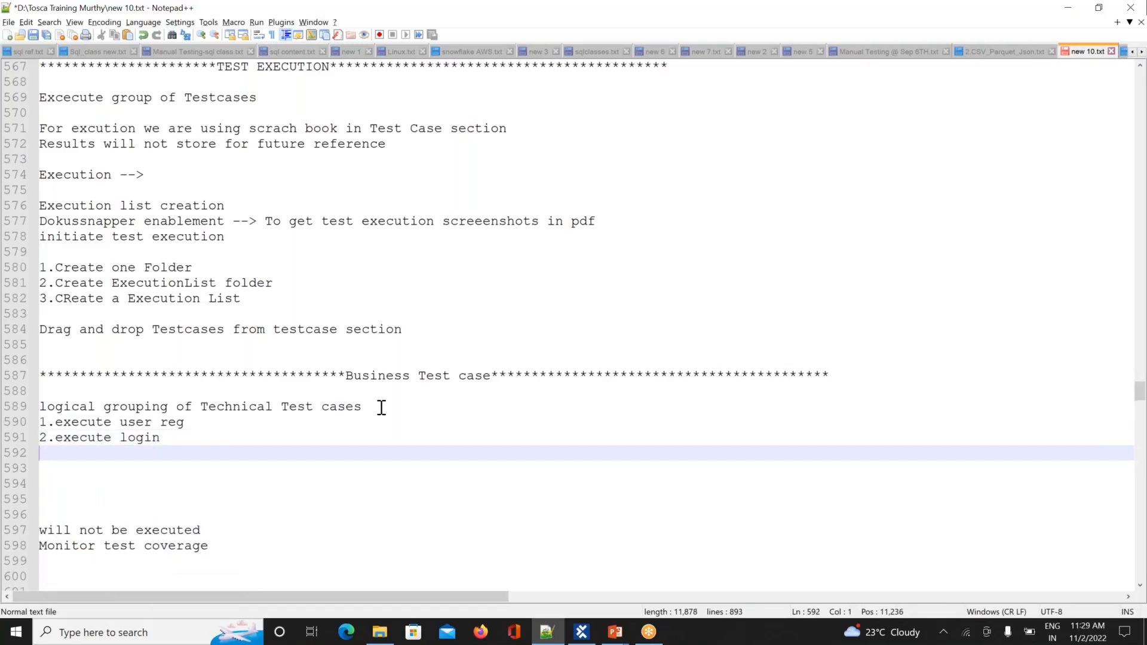
text(3.E xecute add to )
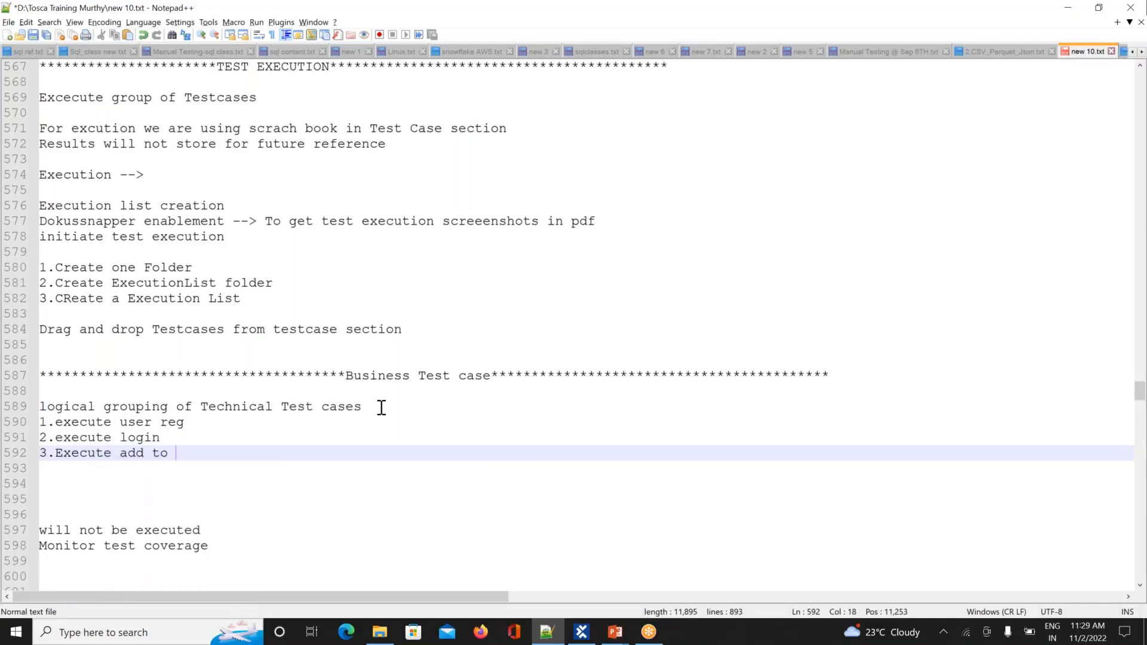
text(cart)
key(Return)
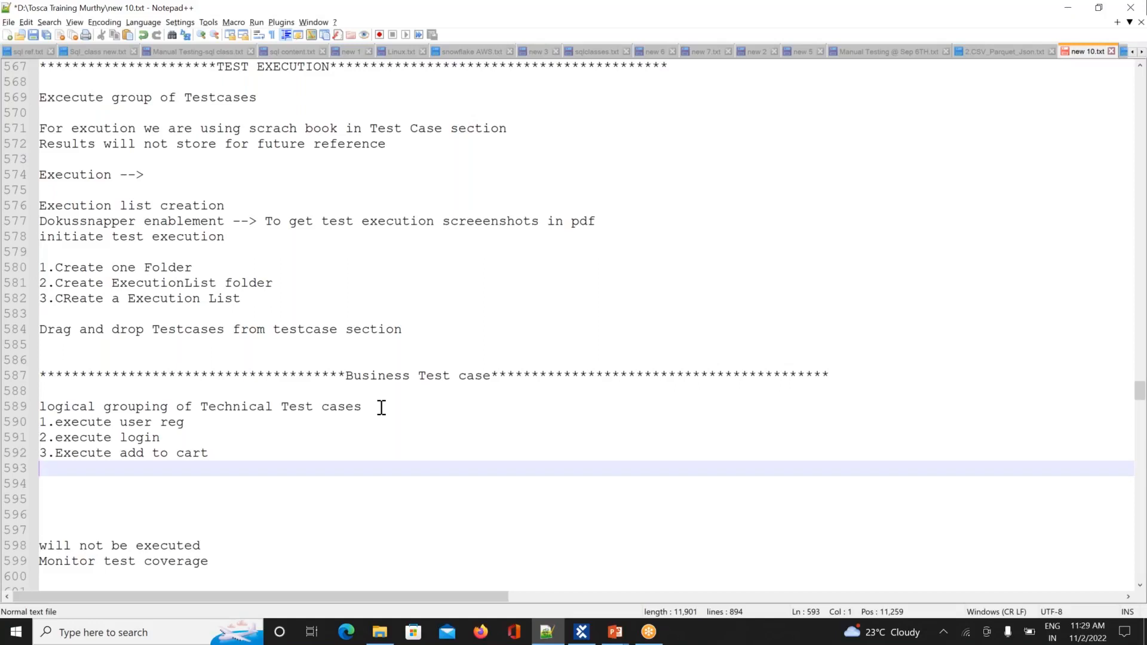
key(alt+Tab)
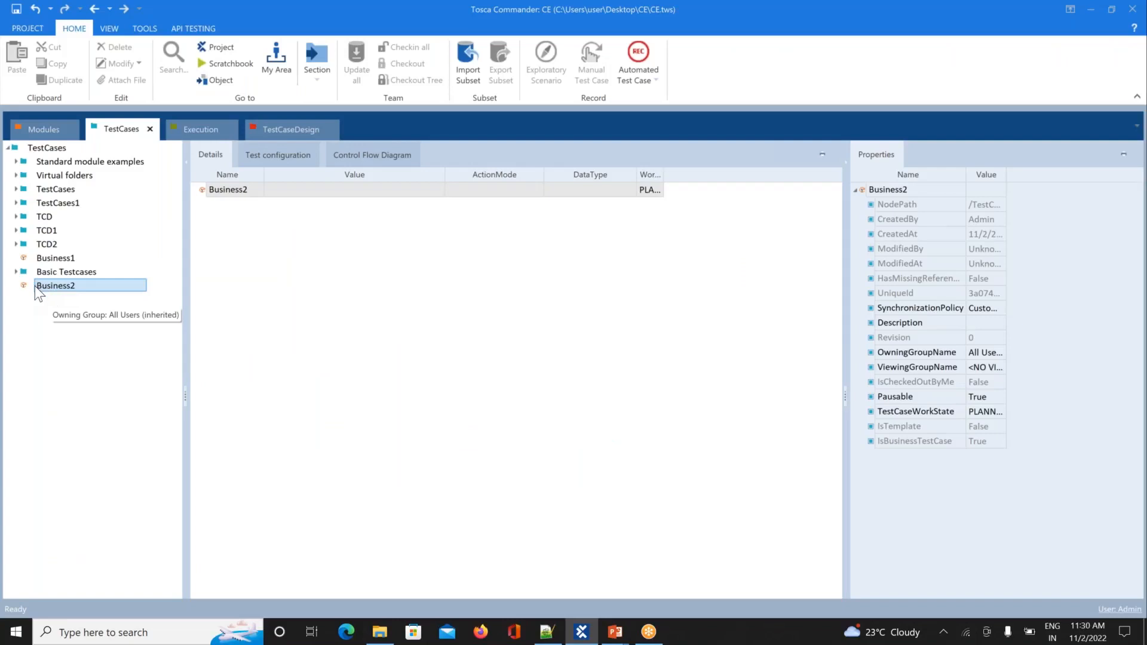
Step: Drag Register1 and Login from Basic Testcases into Business2 as references
click(17, 272)
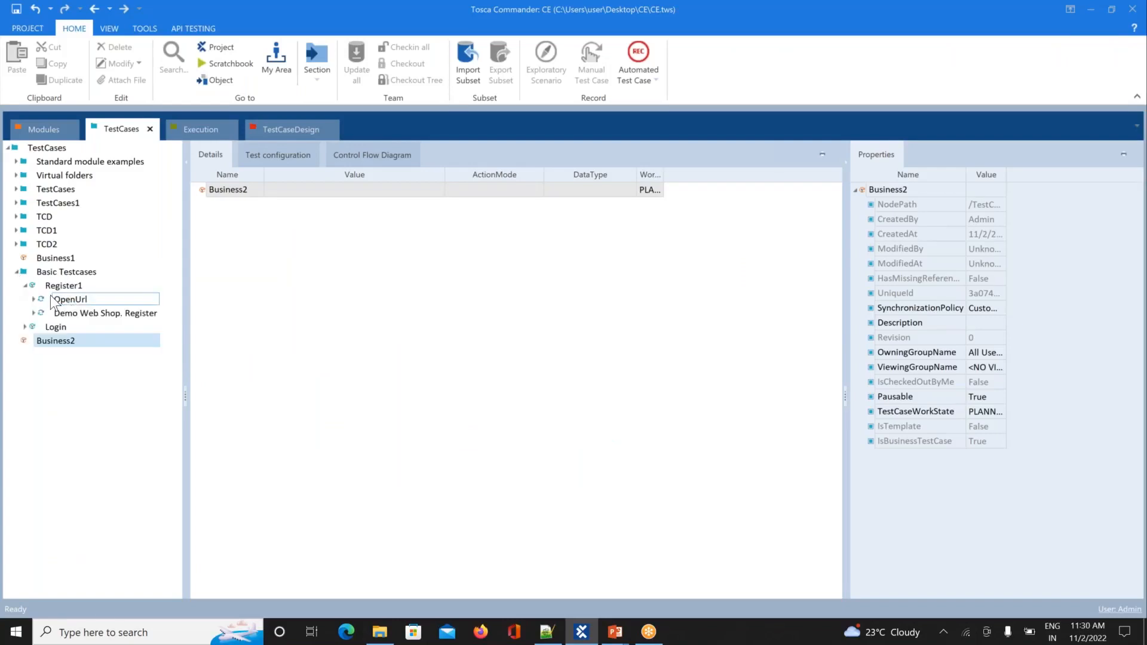
click(27, 285)
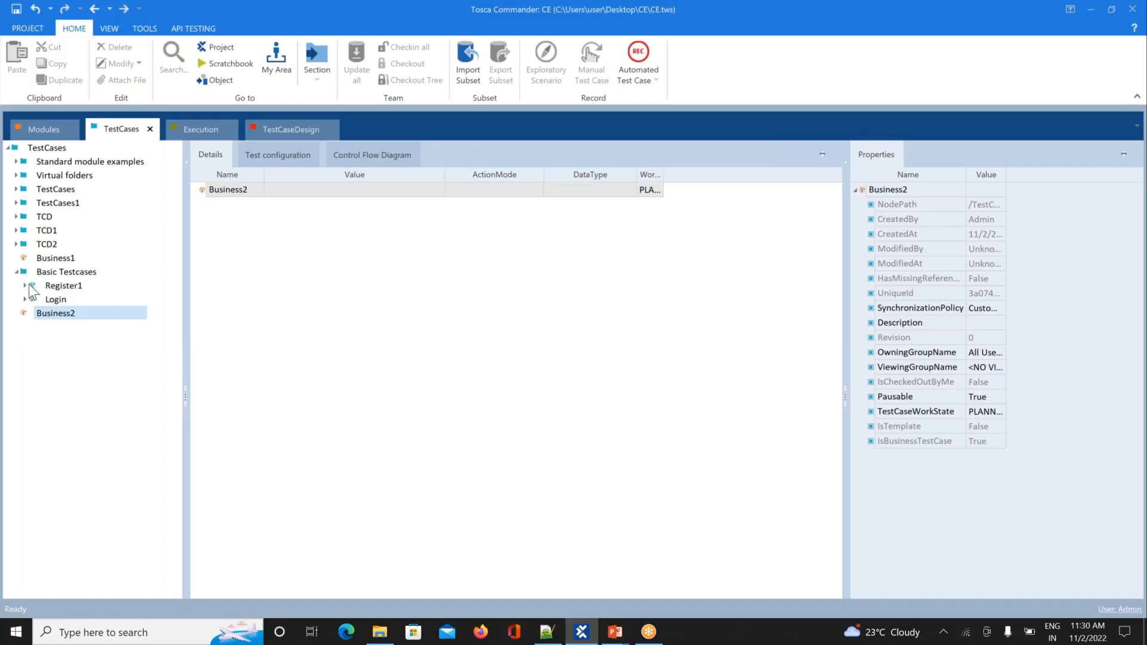
click(60, 287)
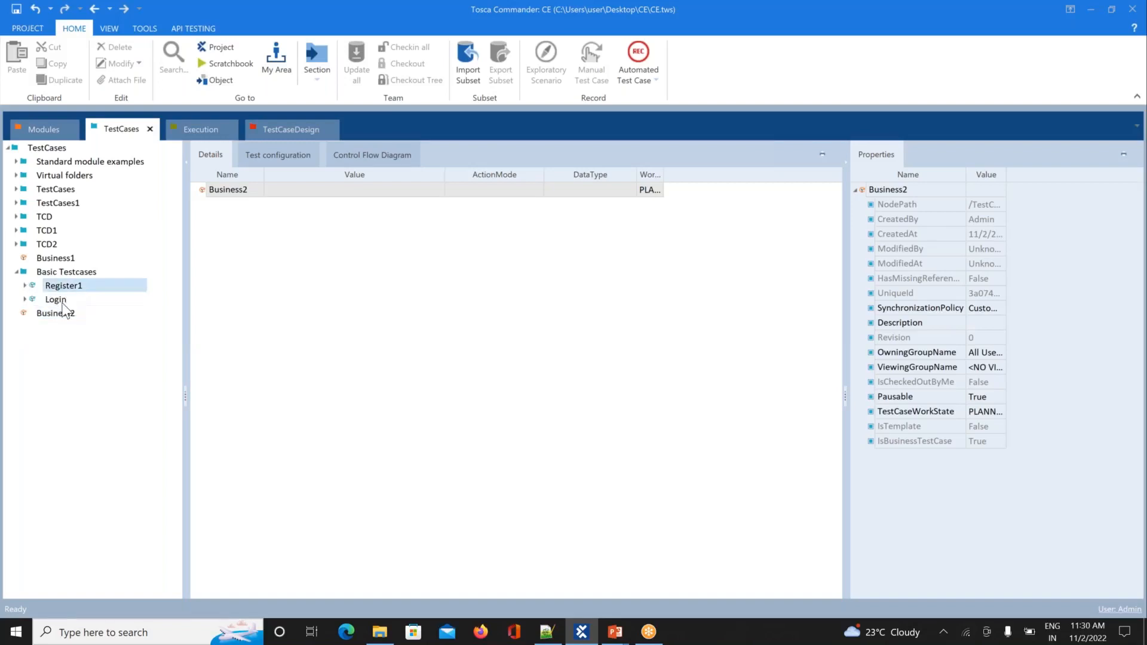
drag(64, 310, 58, 314)
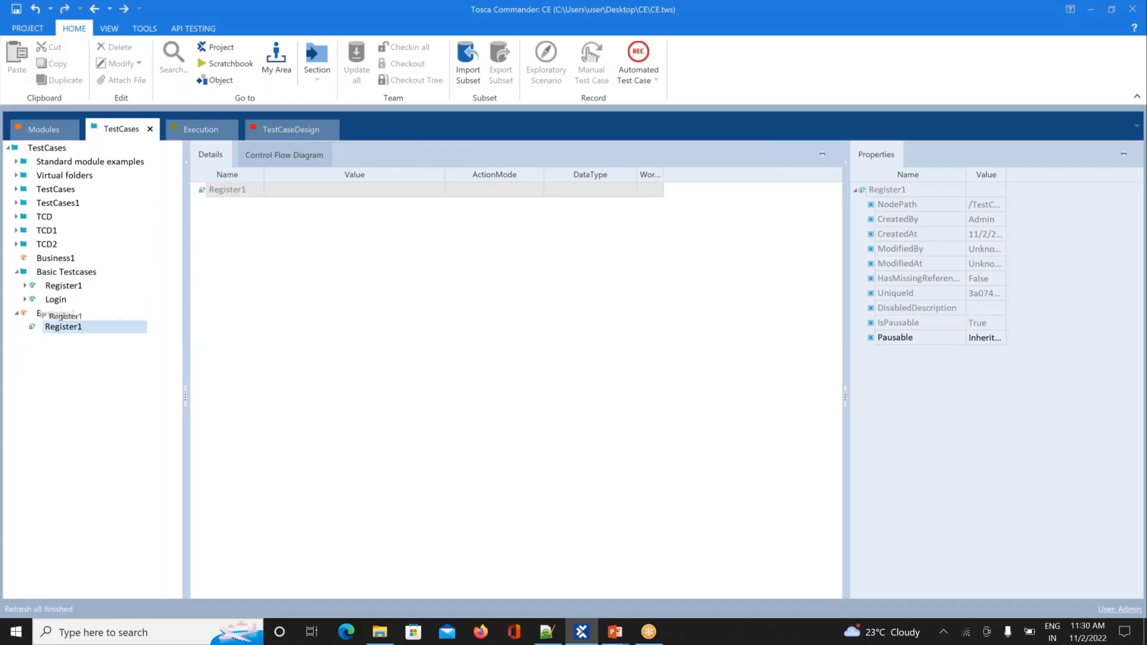
click(57, 300)
drag(57, 300, 46, 317)
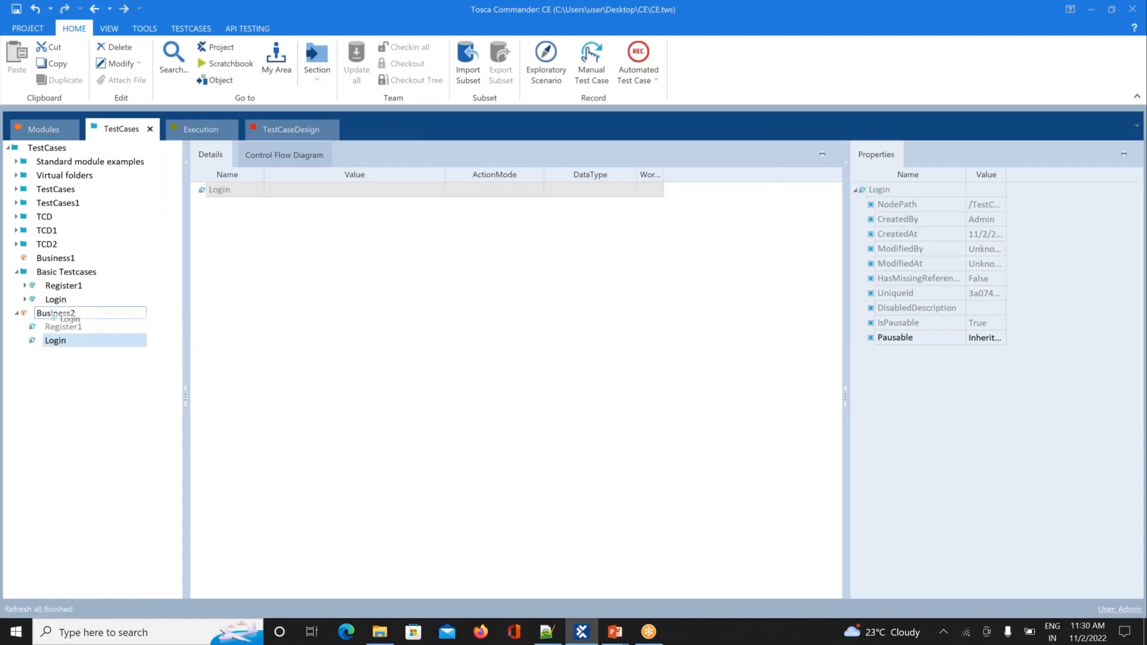
Step: Delete the Business1 test case and show Business2 with its two referenced steps
click(17, 272)
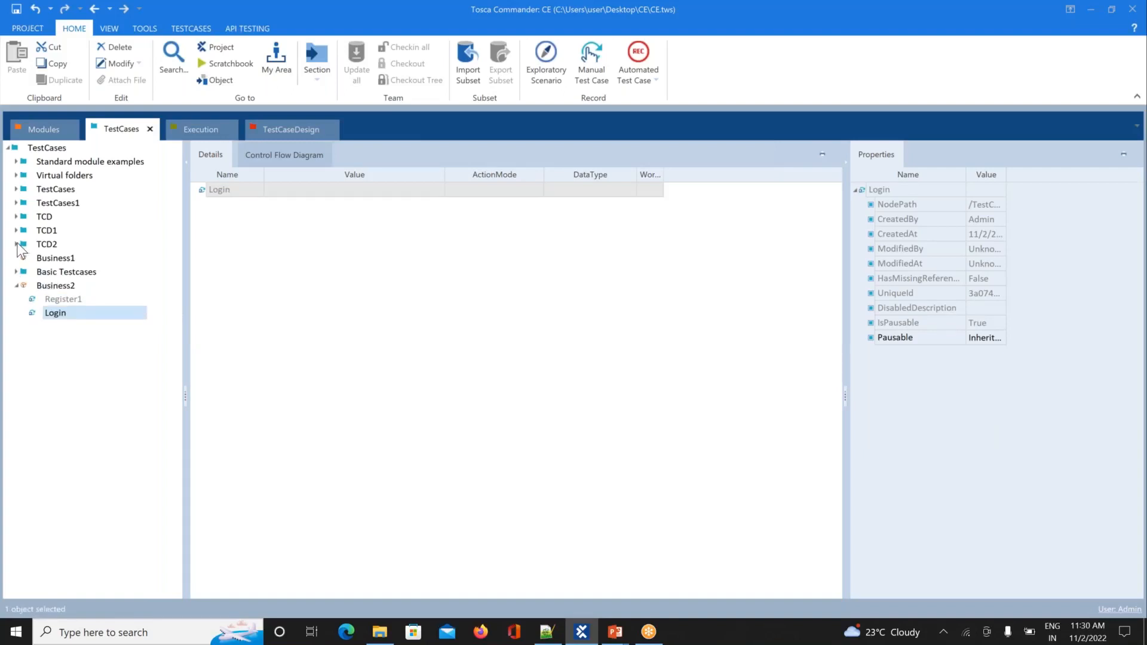
click(17, 243)
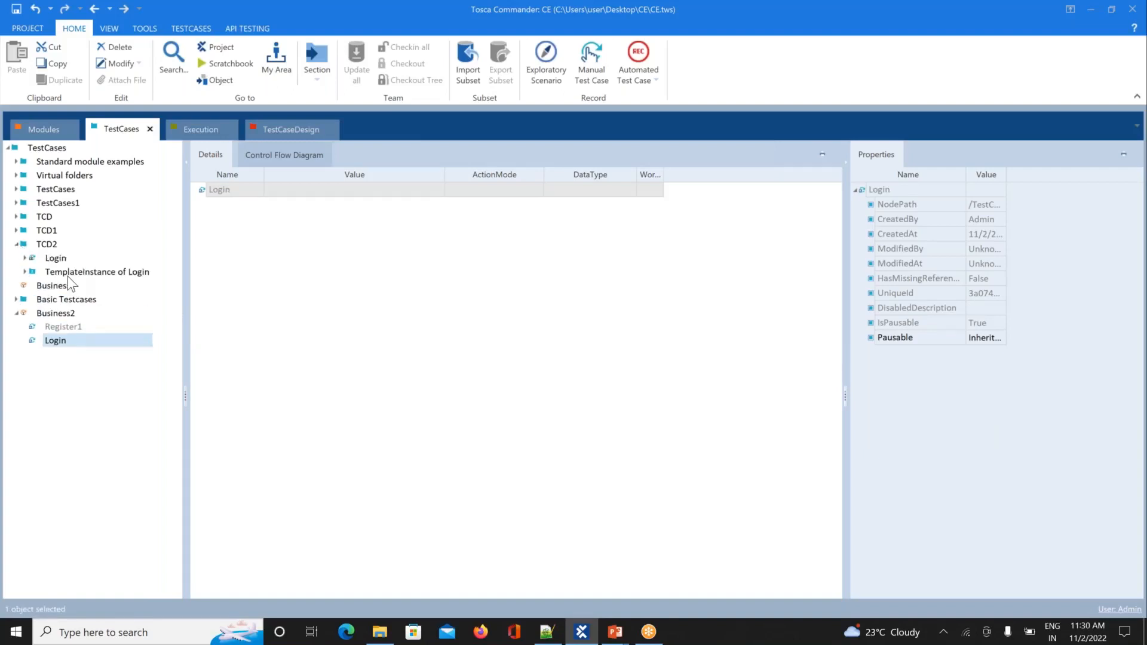
click(16, 243)
drag(71, 308, 58, 260)
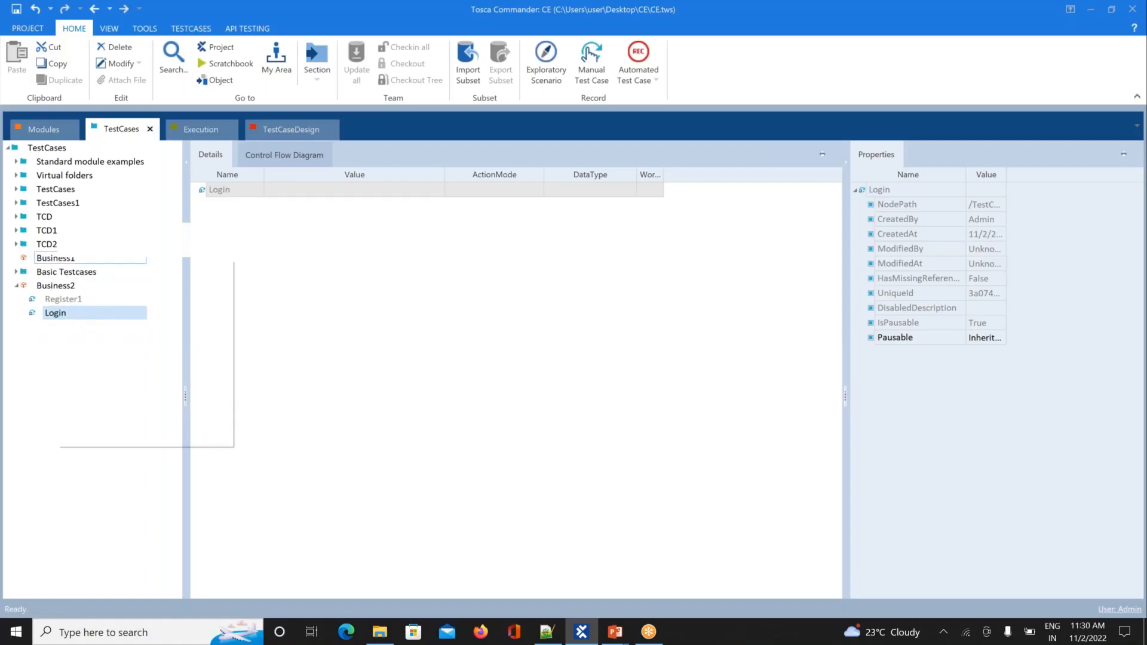
click(80, 232)
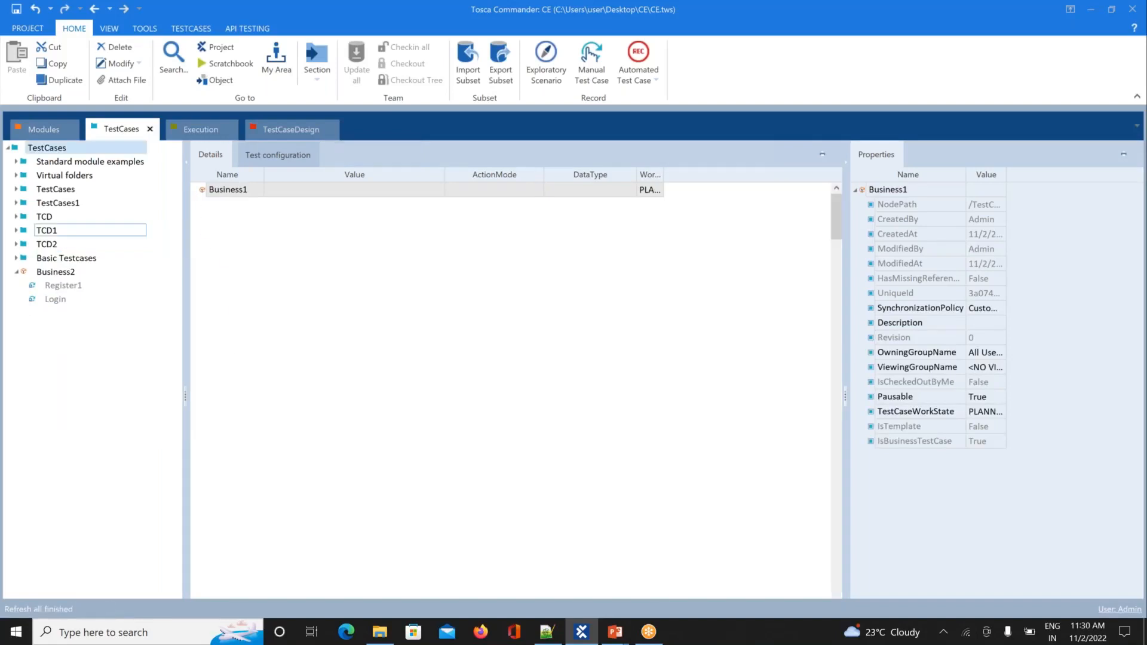
click(48, 273)
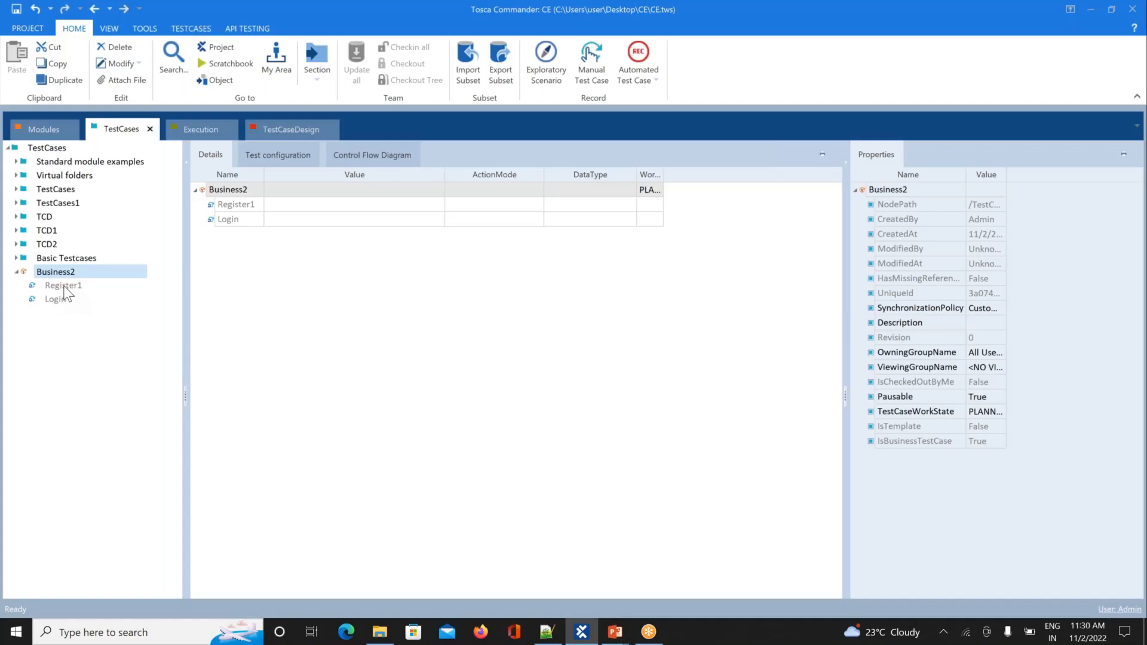
Step: Run Business2's Register1 reference in the ScratchBook and dock the ScratchBook into the main window
right_click(64, 287)
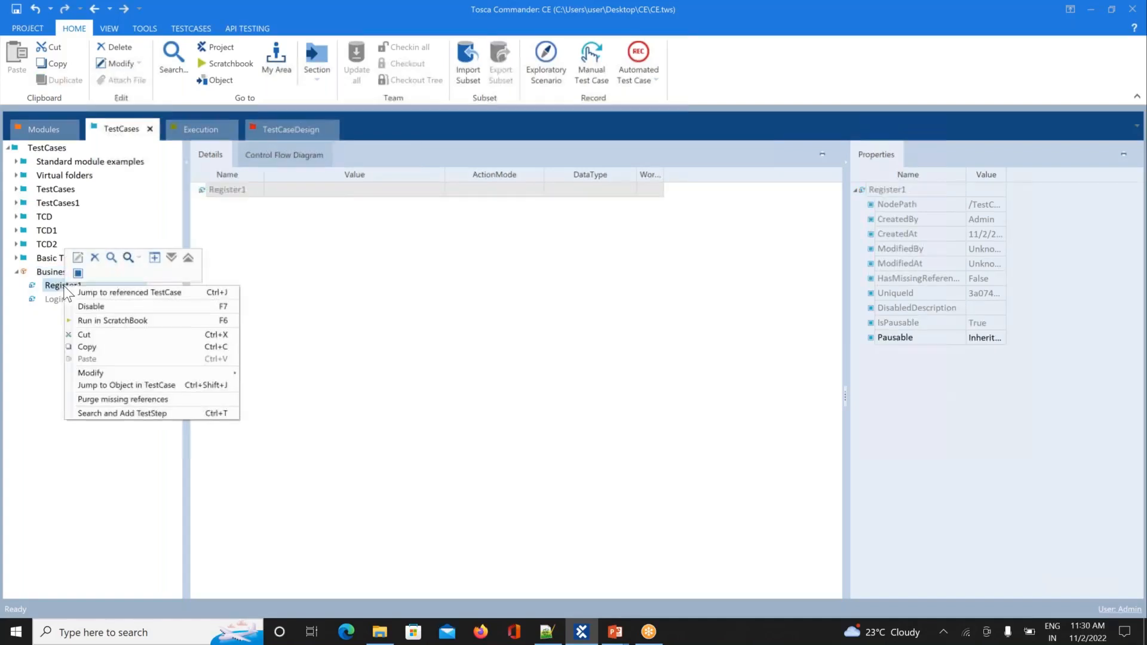
click(98, 323)
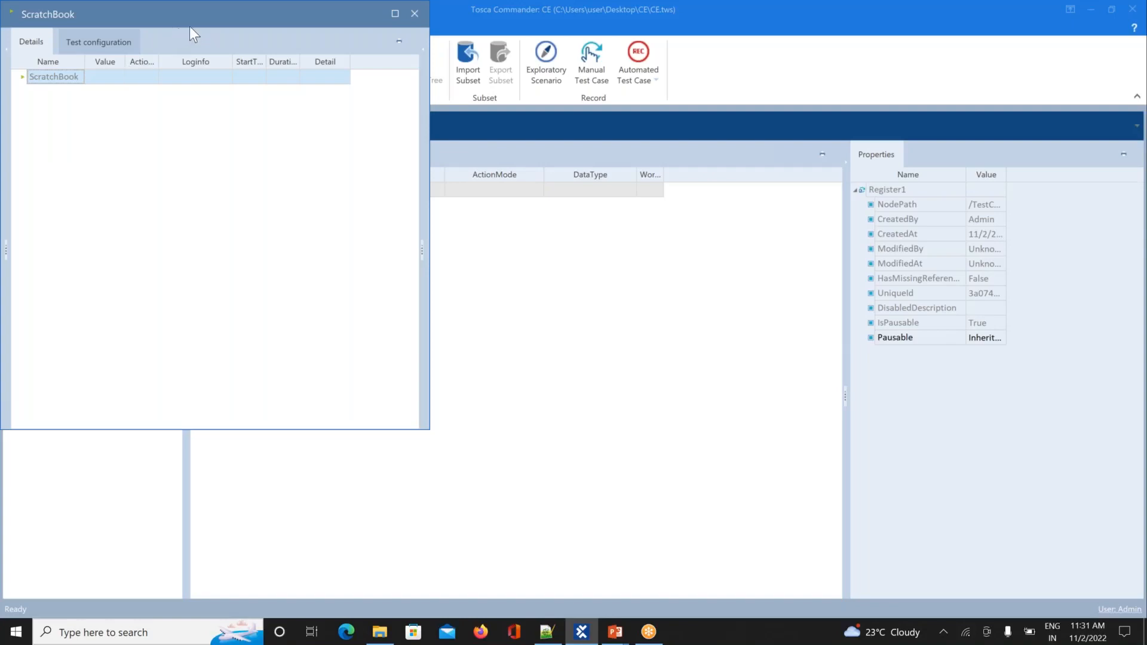
drag(224, 14, 284, 148)
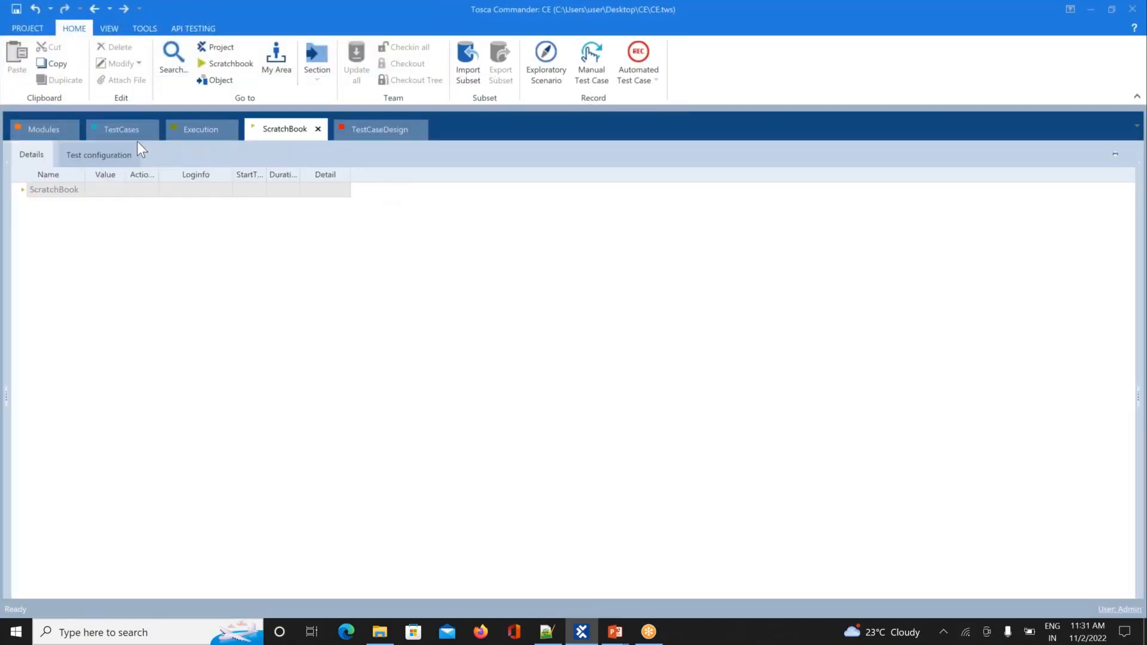
click(116, 135)
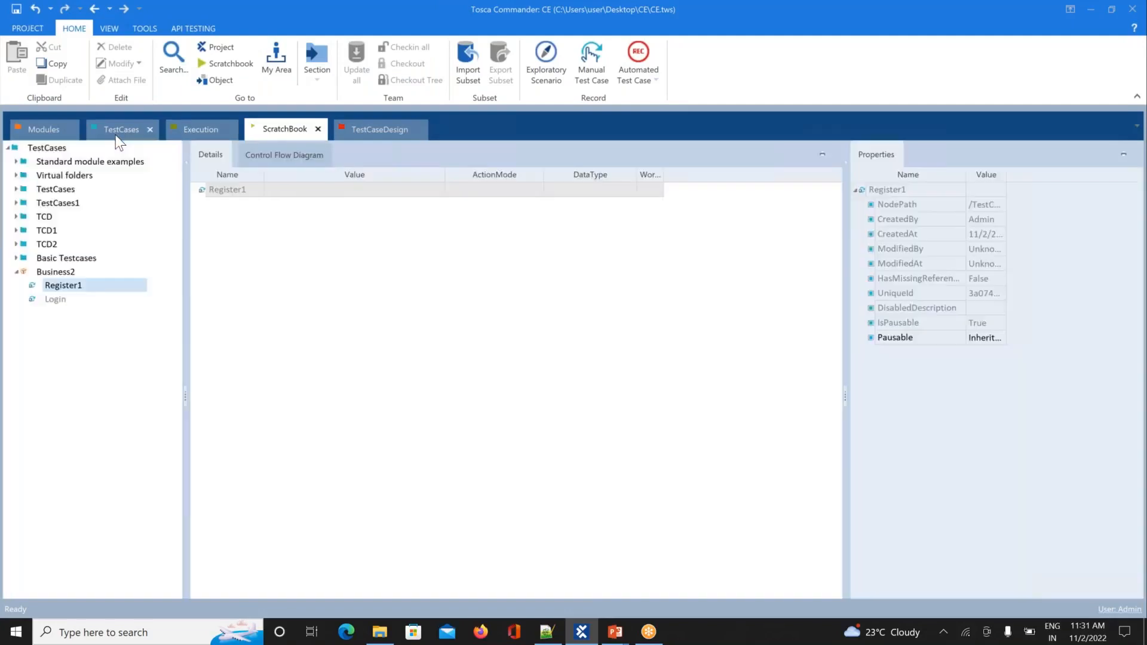
Step: Review Business2's Register1 and Login references, then run Register1 in the ScratchBook again
click(58, 274)
click(60, 285)
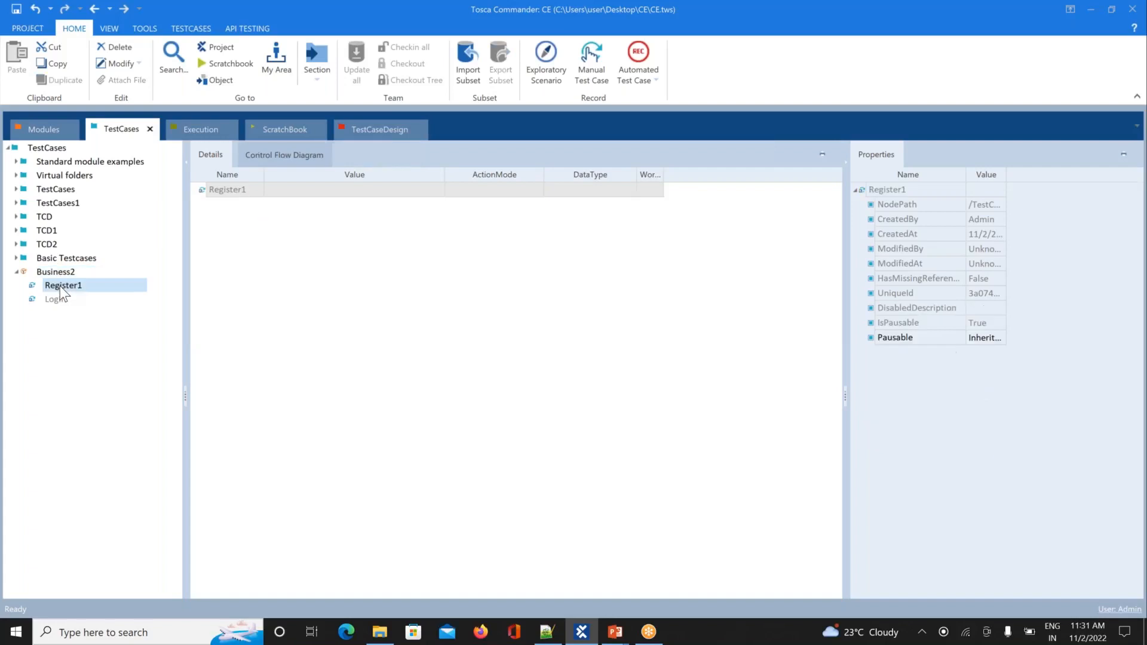
click(58, 300)
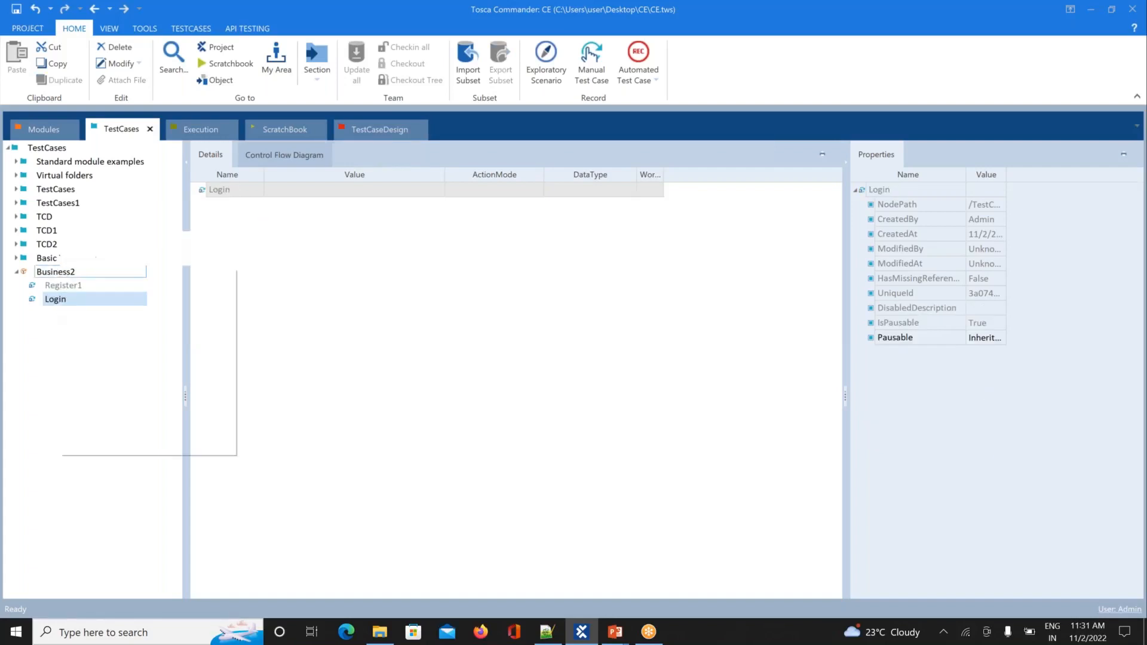
right_click(62, 276)
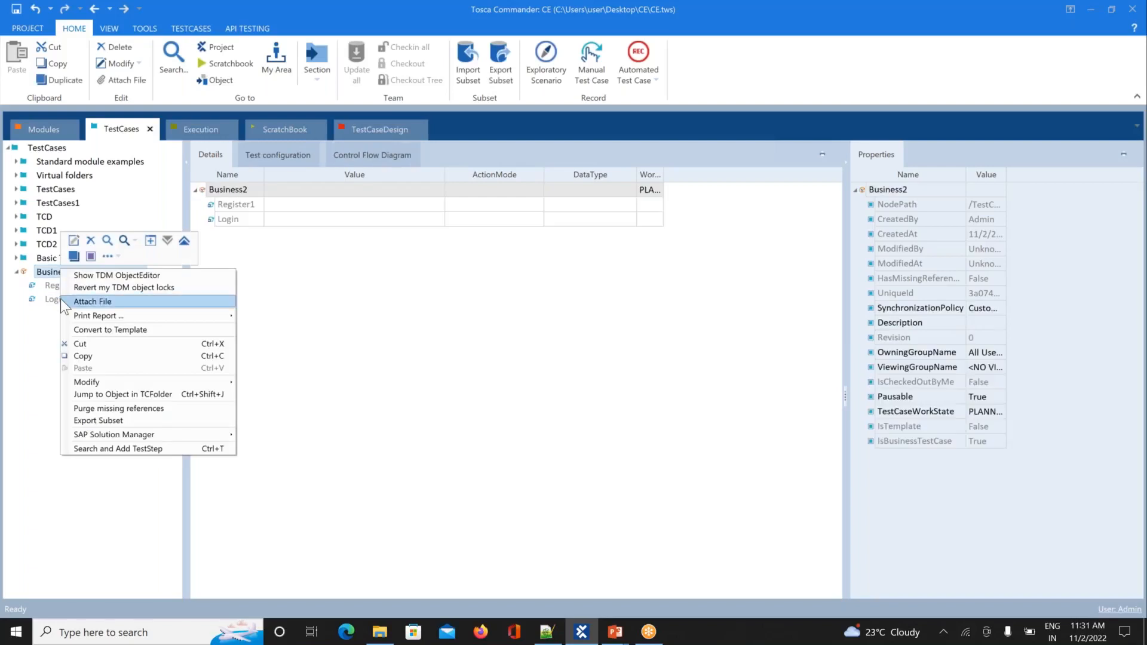
click(38, 302)
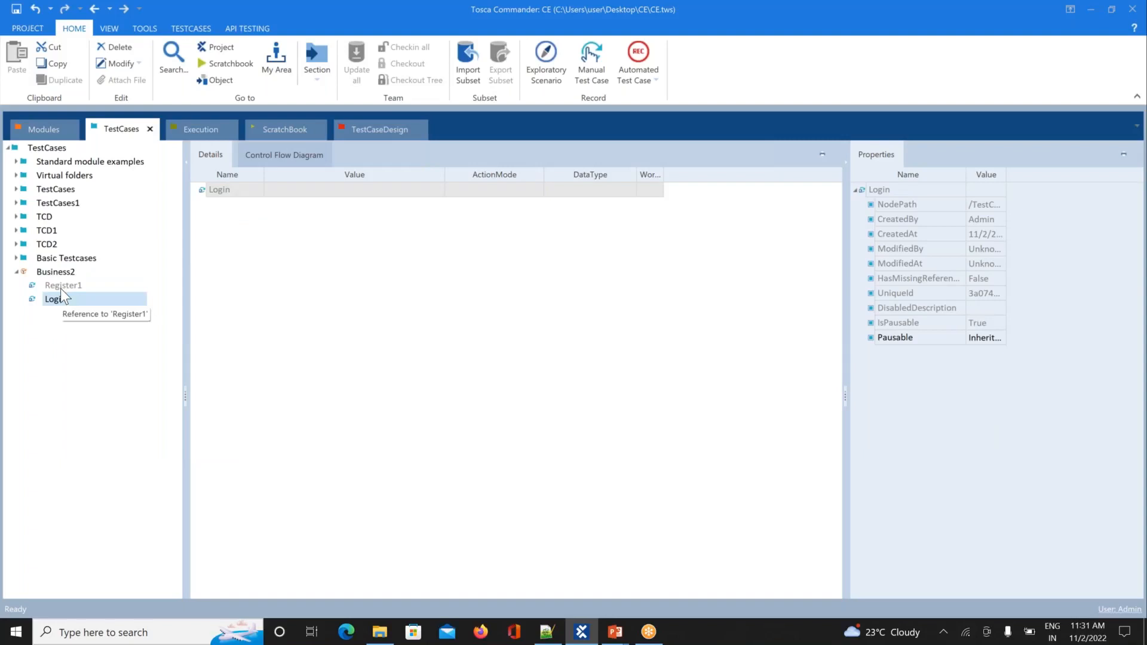
right_click(61, 289)
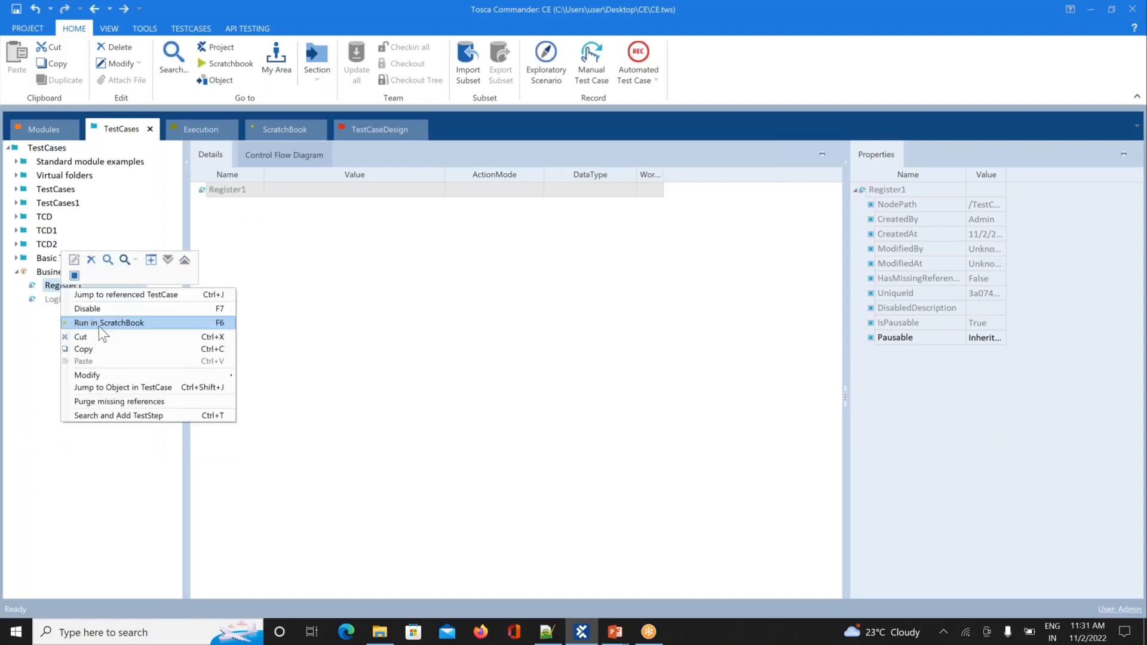
click(99, 326)
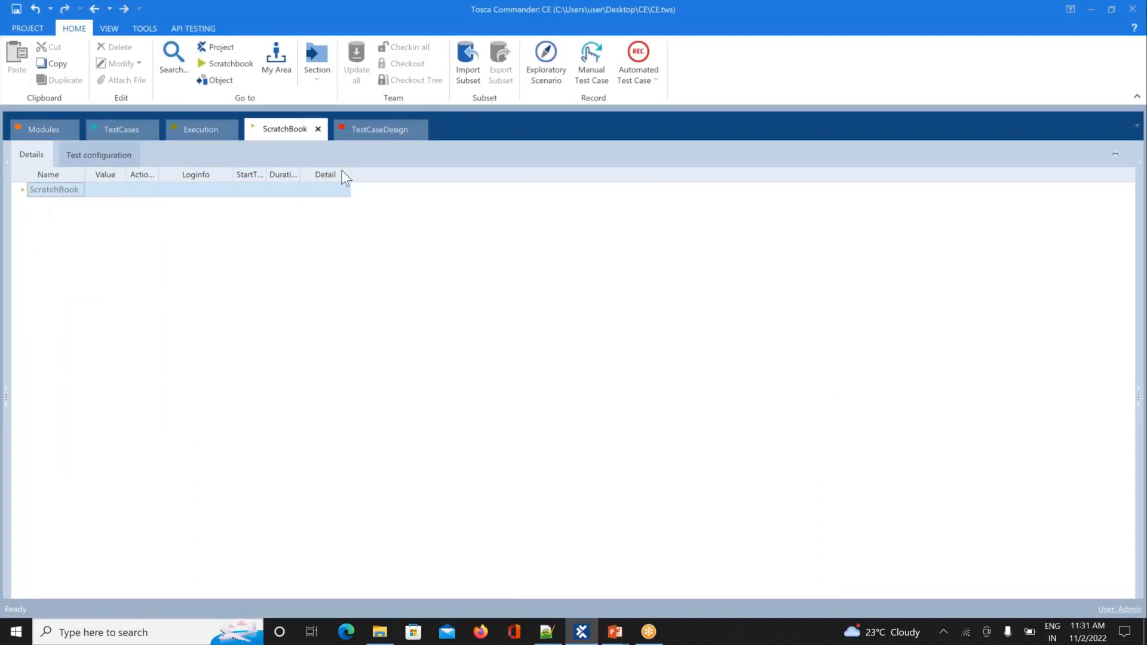
Step: Back in Notepad++, select and cut the three execute step lines from under the grouping note
key(alt+Tab)
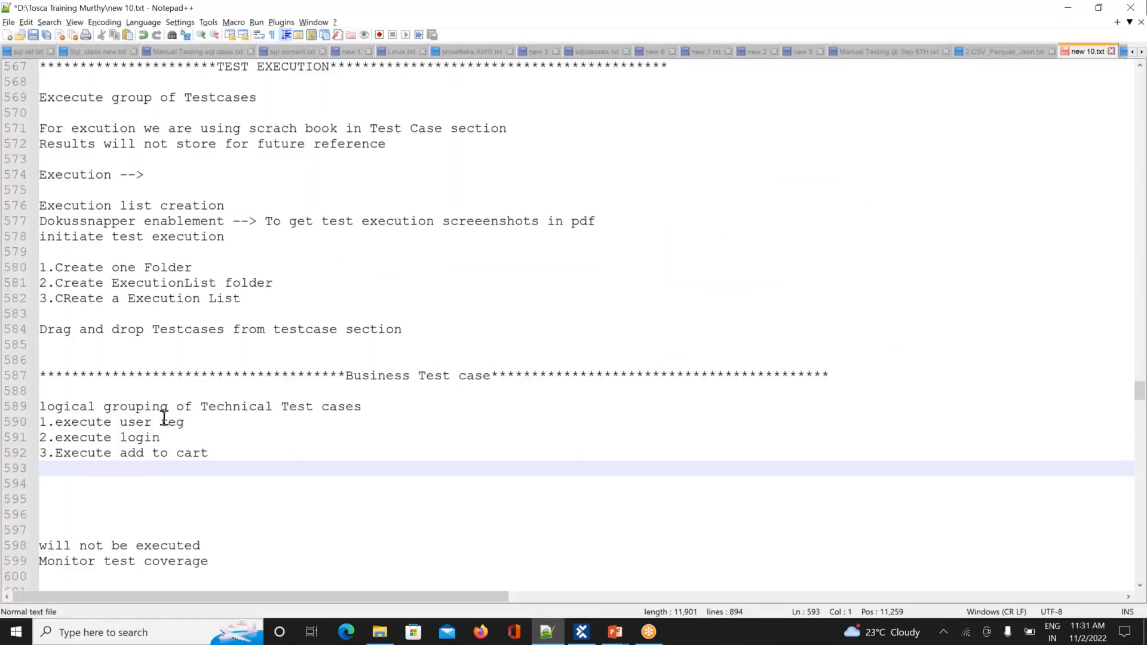
drag(185, 421, 55, 423)
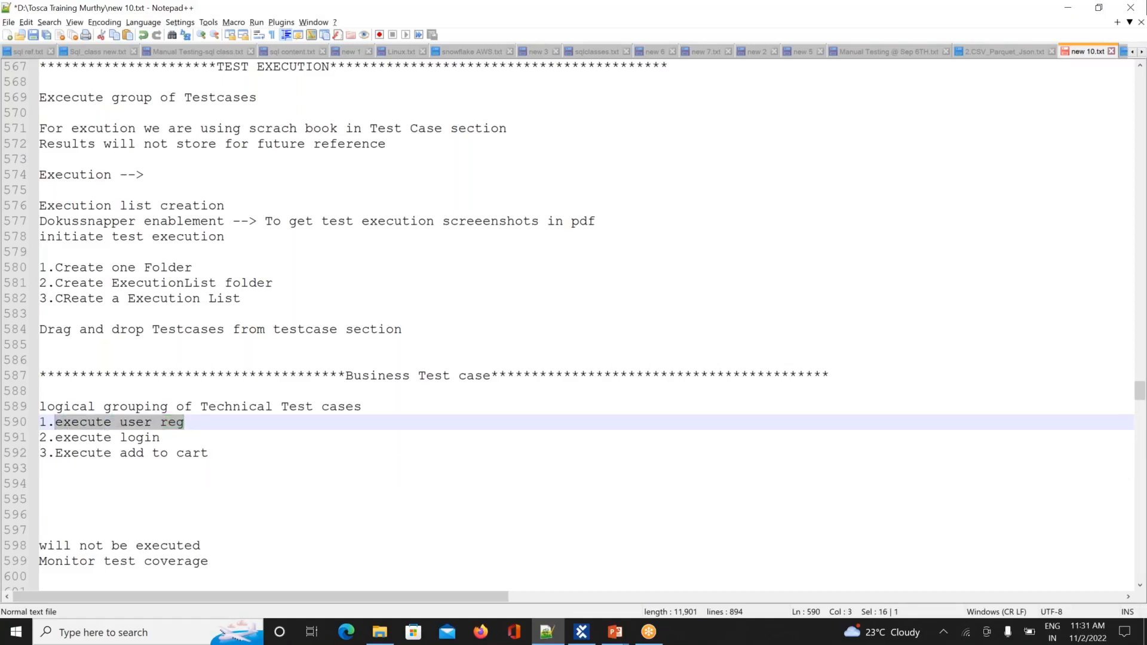
click(176, 435)
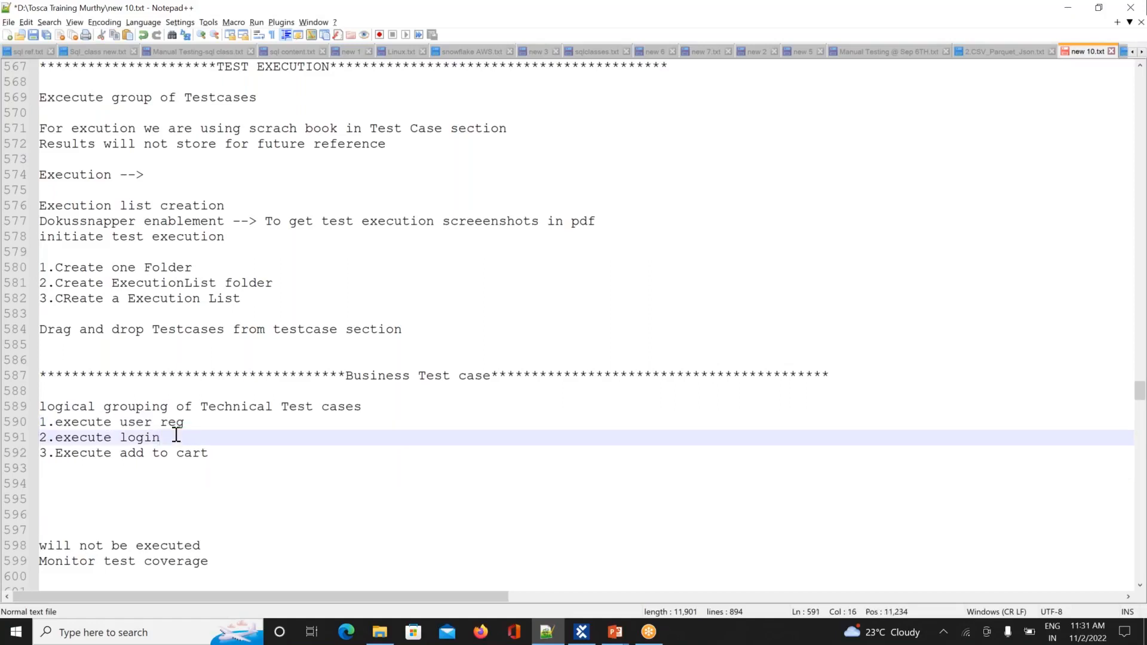
key(Down)
key(Down)
key(Down)
key(Down)
key(Down)
key(Down)
key(Down)
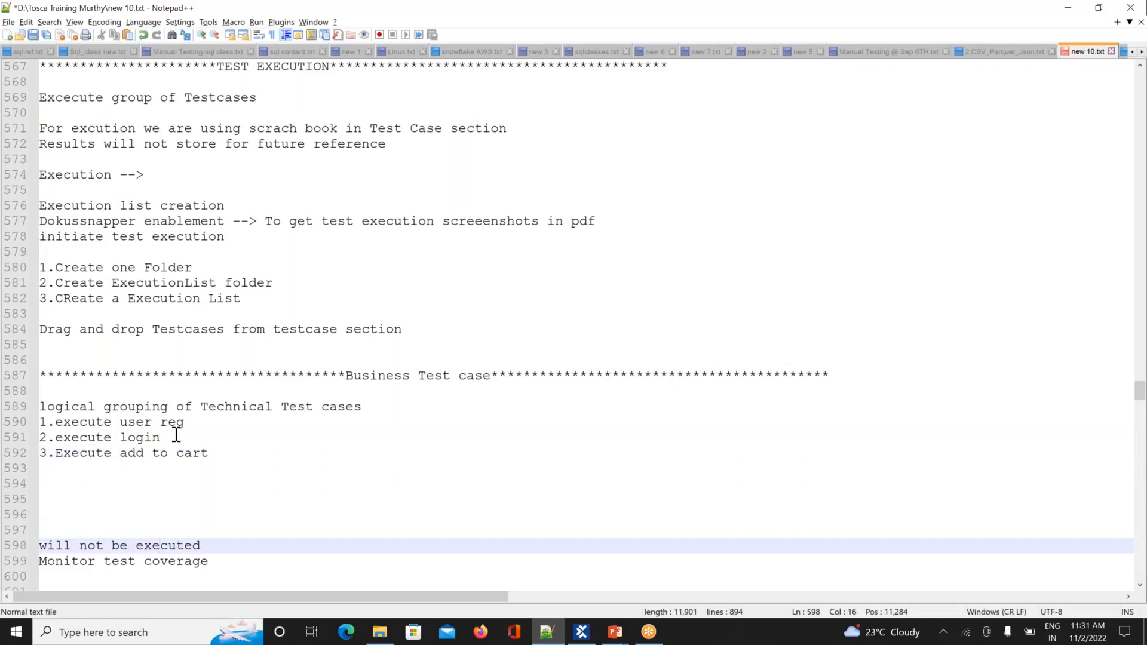
key(Down)
key(Down)
key(Down)
key(Down)
key(Down)
key(Down)
key(Down)
key(Down)
key(Down)
key(Down)
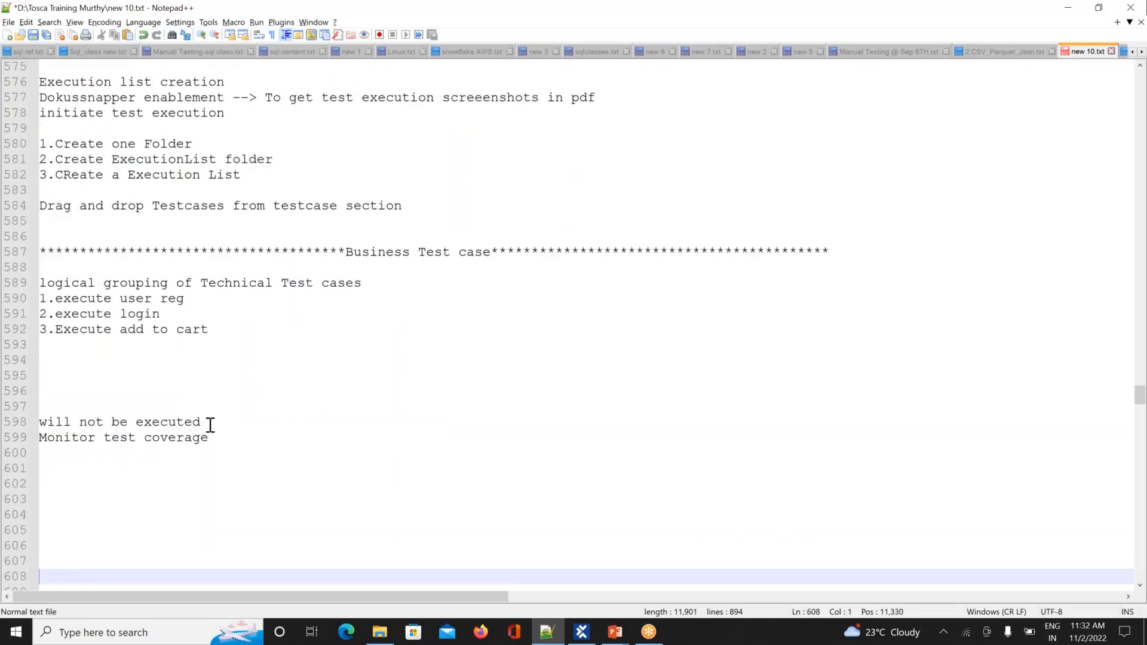
drag(203, 423, 21, 423)
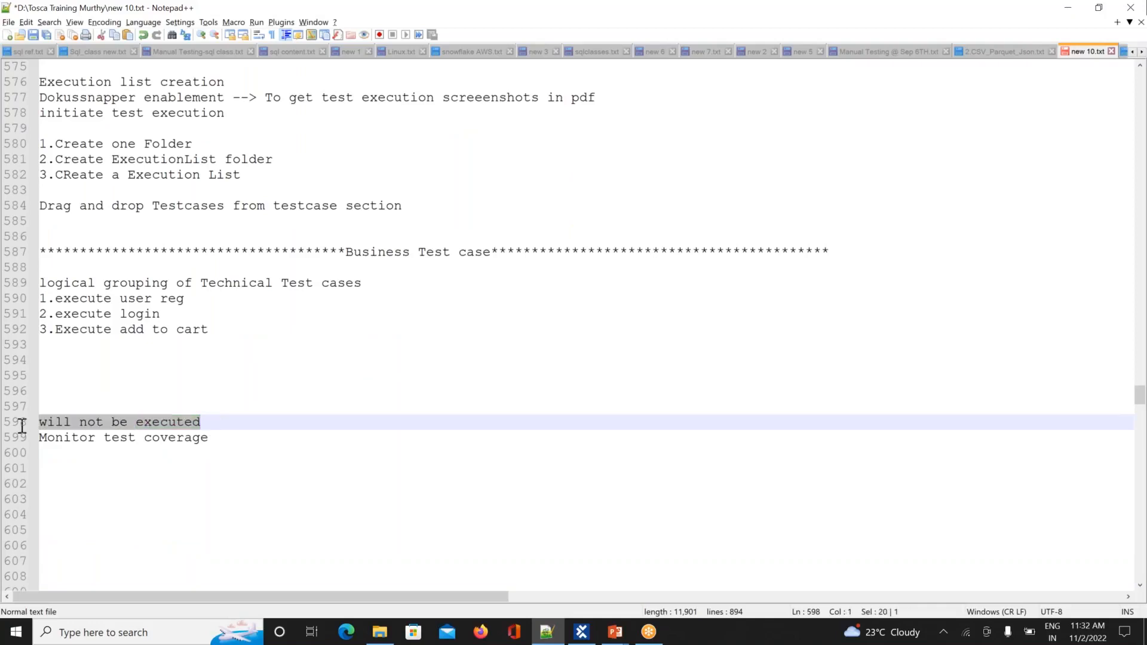
drag(41, 299, 230, 333)
key(ctrl+c)
key(Delete)
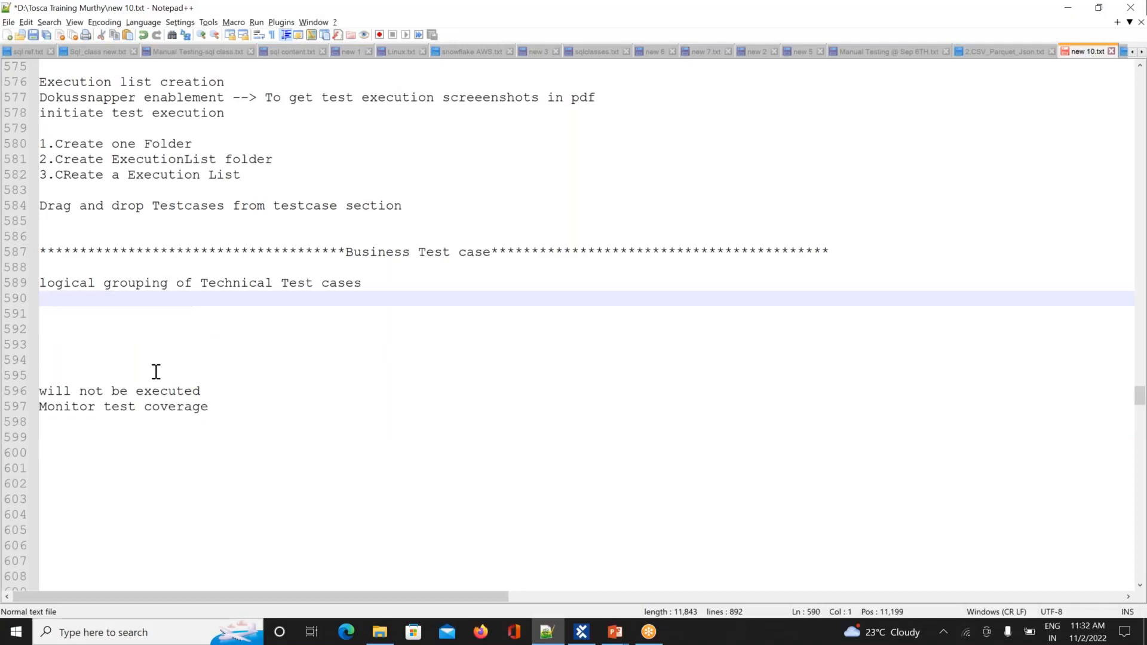
Step: Remove the leftover blank lines and paste the execute steps below 'Monitor test coverage'
click(46, 367)
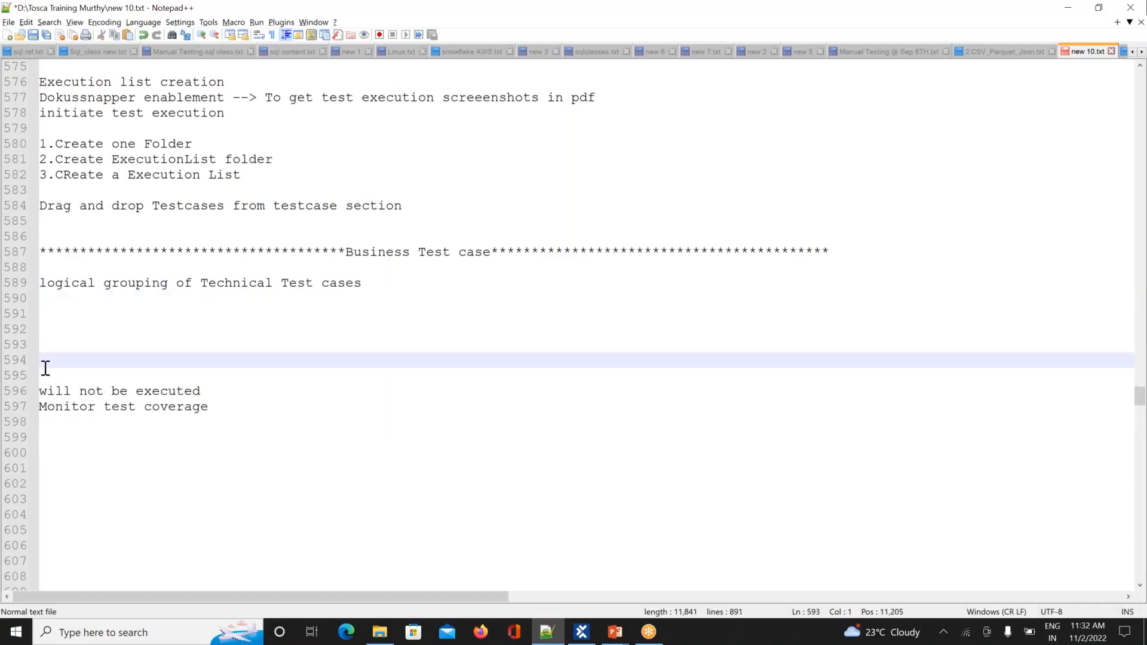
key(BackSpace)
key(BackSpace)
key(BackSpace)
key(BackSpace)
key(Down)
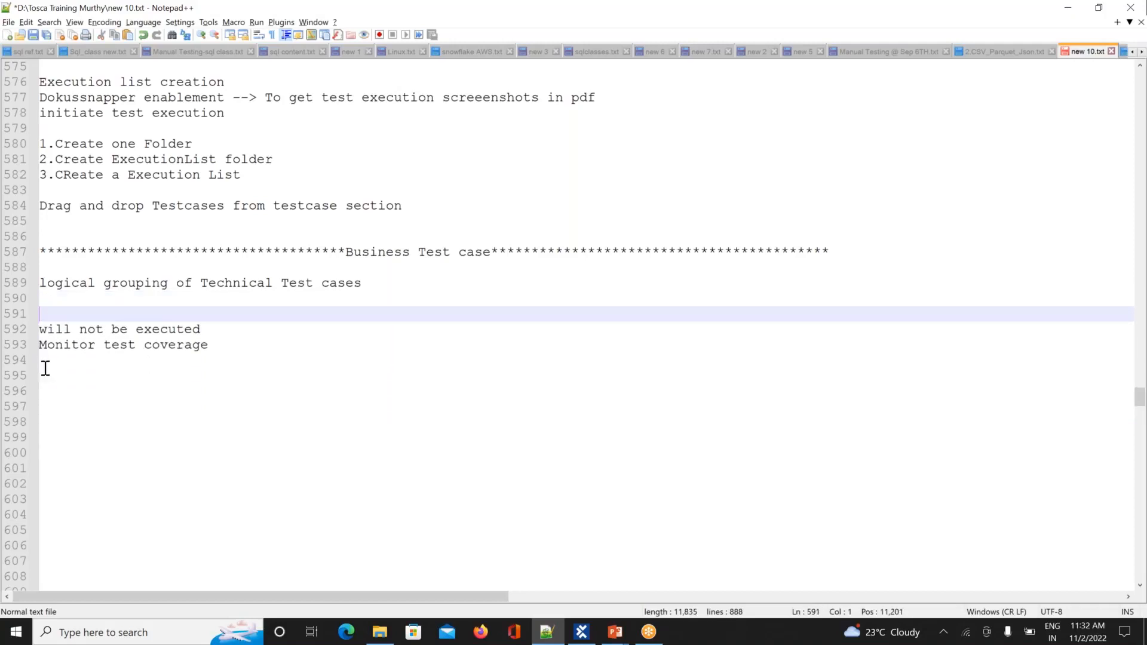
key(BackSpace)
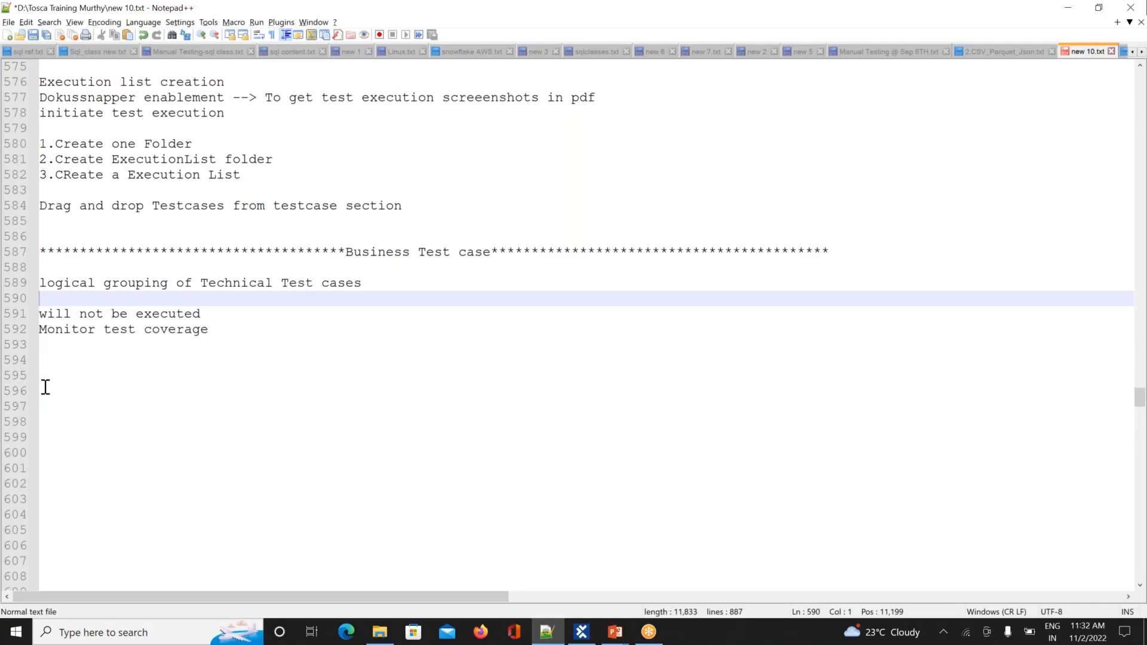
click(46, 387)
key(ctrl+v)
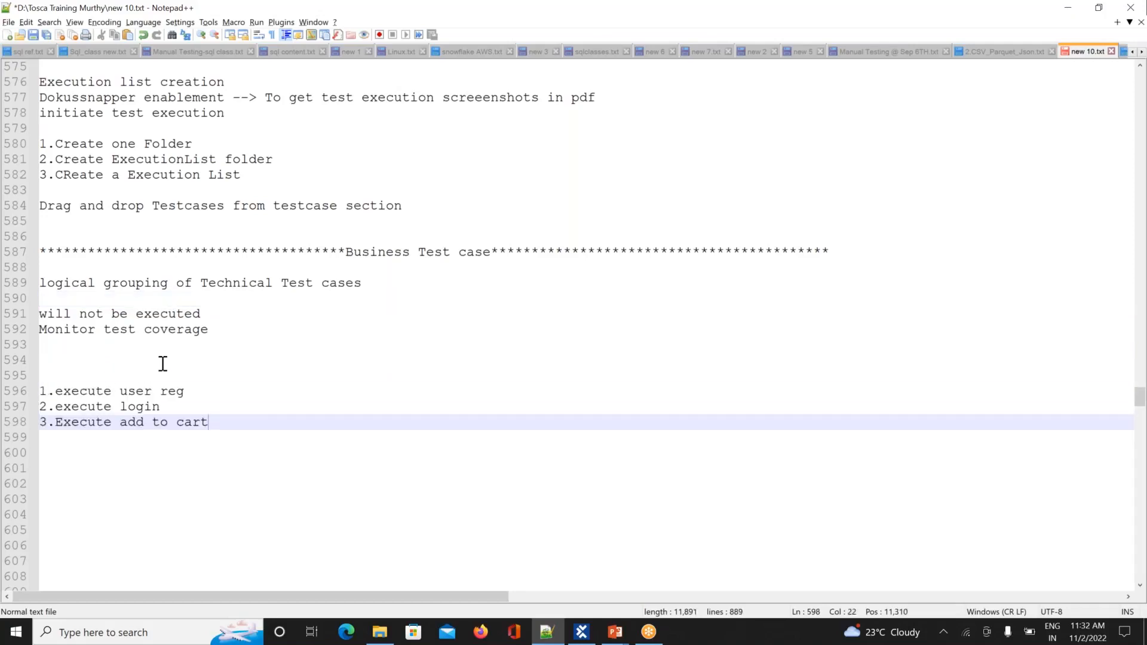
click(220, 328)
key(Return)
key(Return)
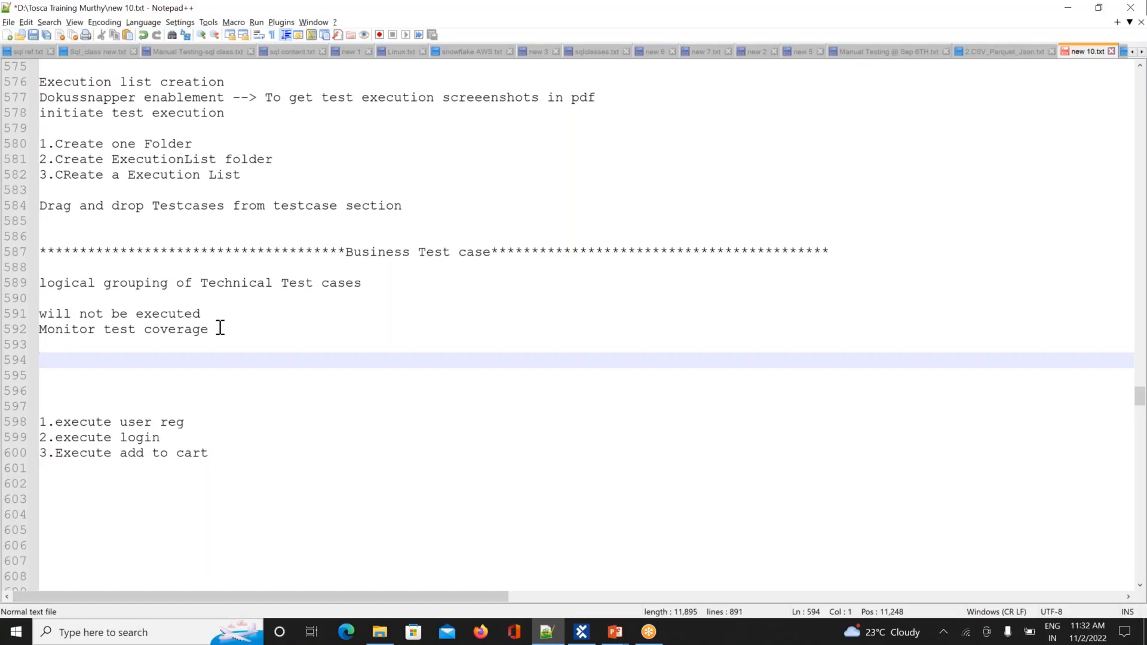
Step: Type 'we can arrange all testcases in the order we can plan execution' on line 594
text(w)
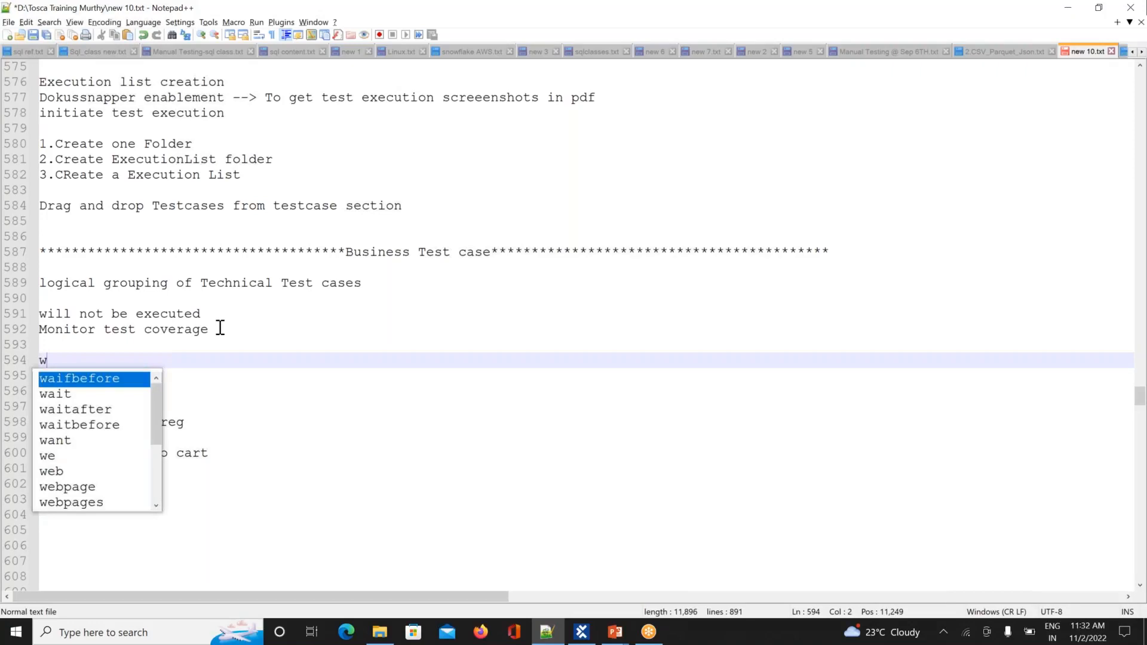
text(e can arrange all)
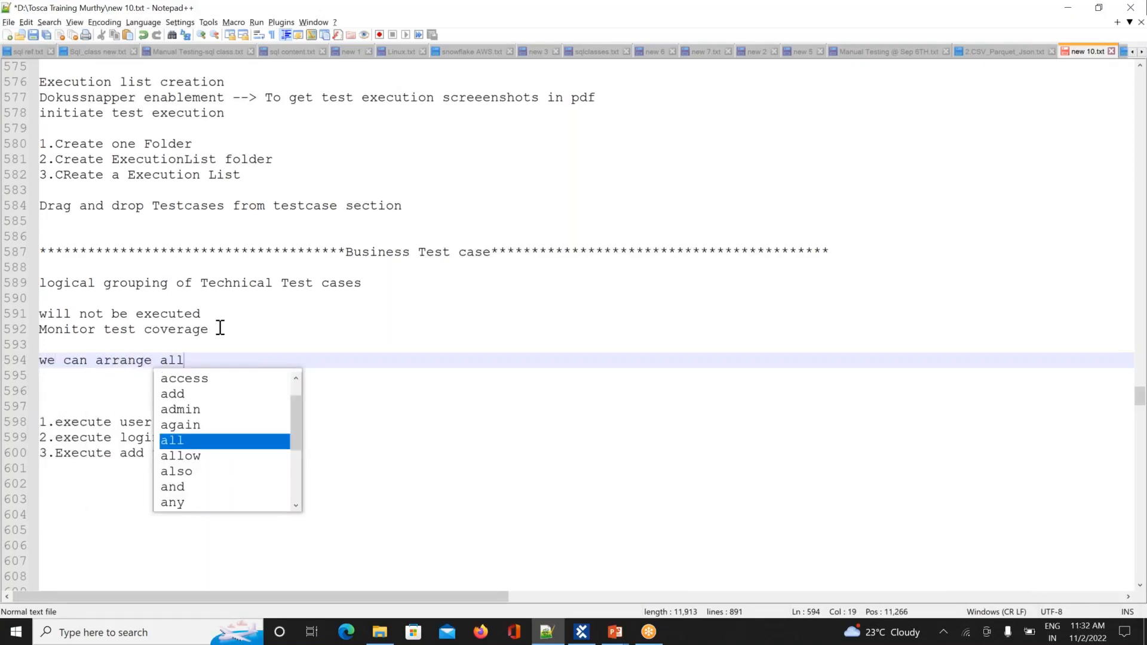
text( testcases)
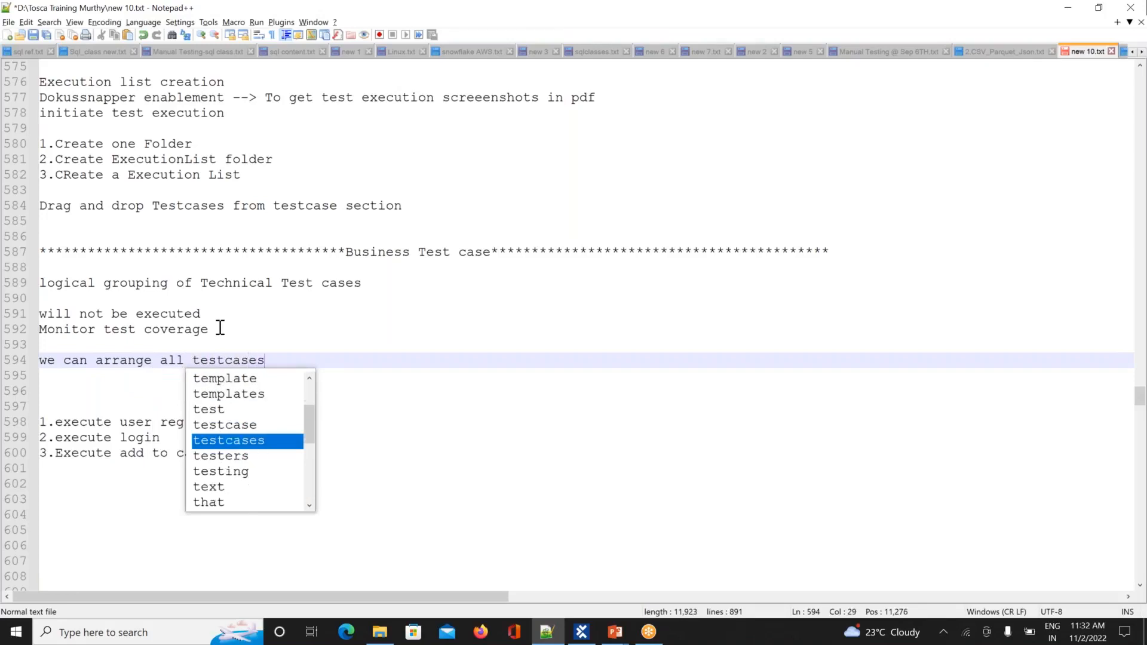
text( in the )
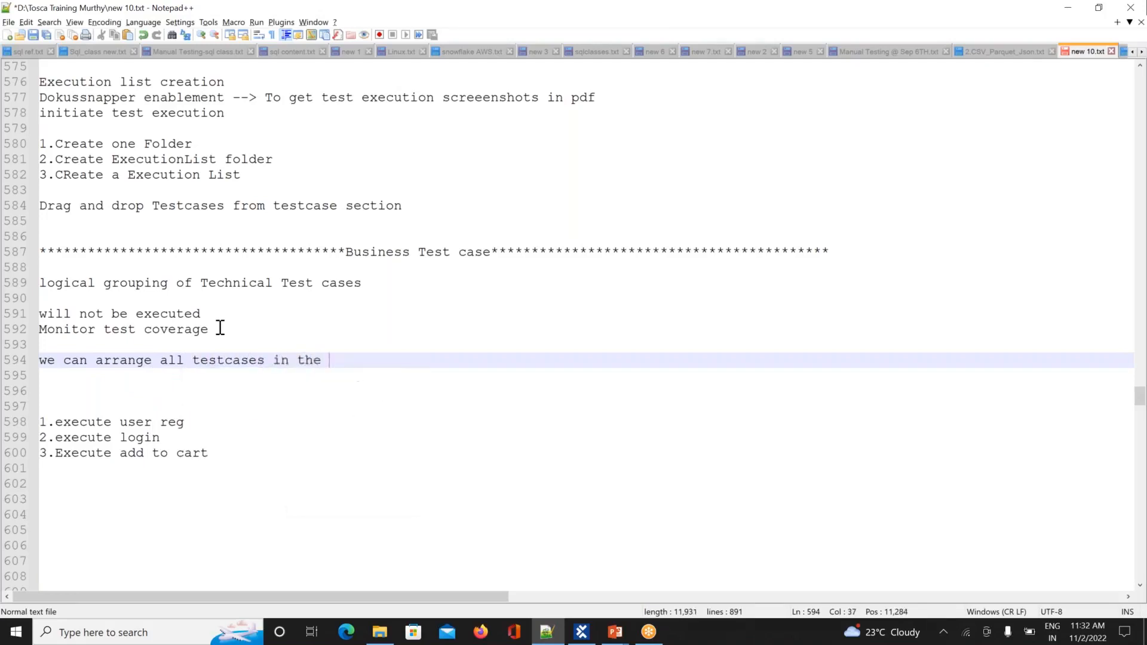
text(order)
text(we can plan)
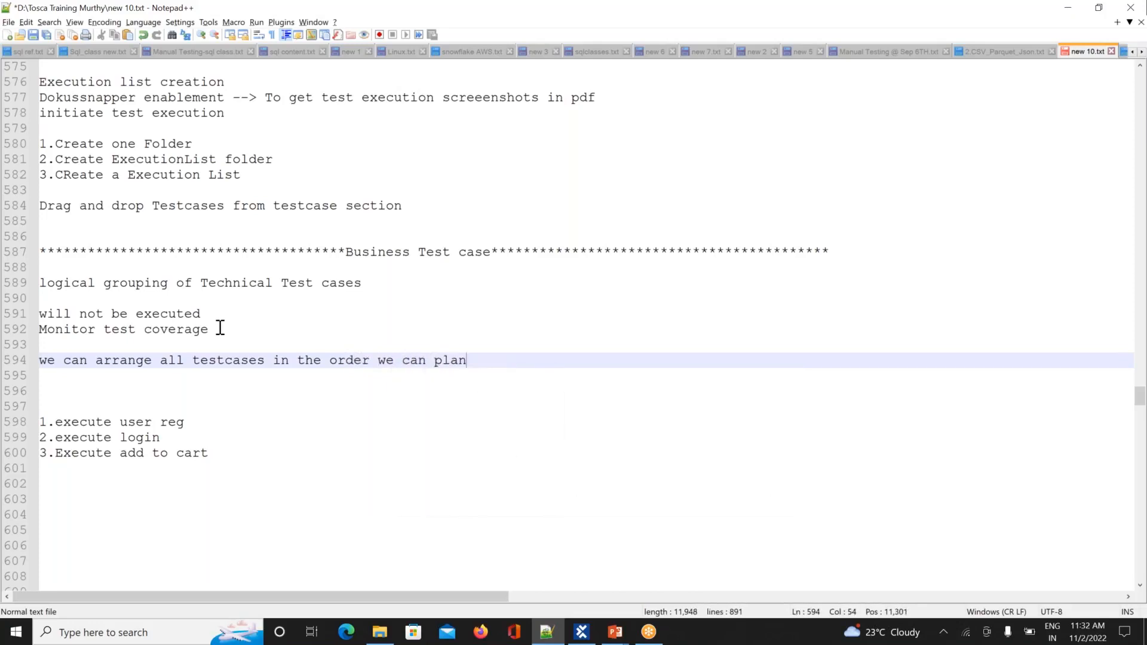
text( execution)
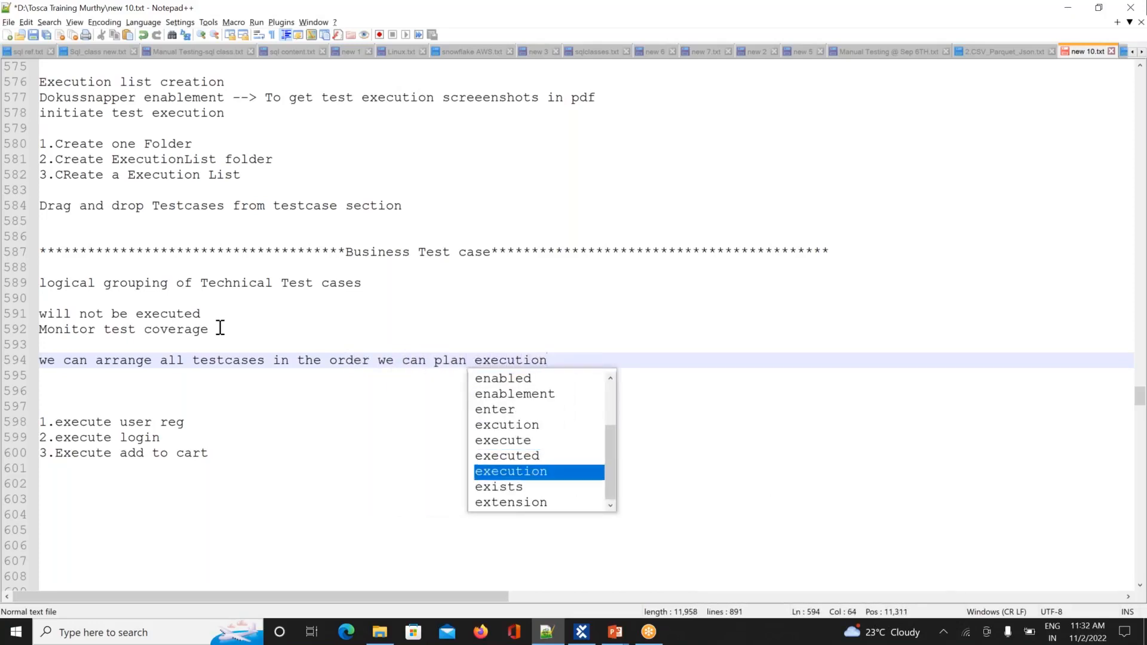
key(Return)
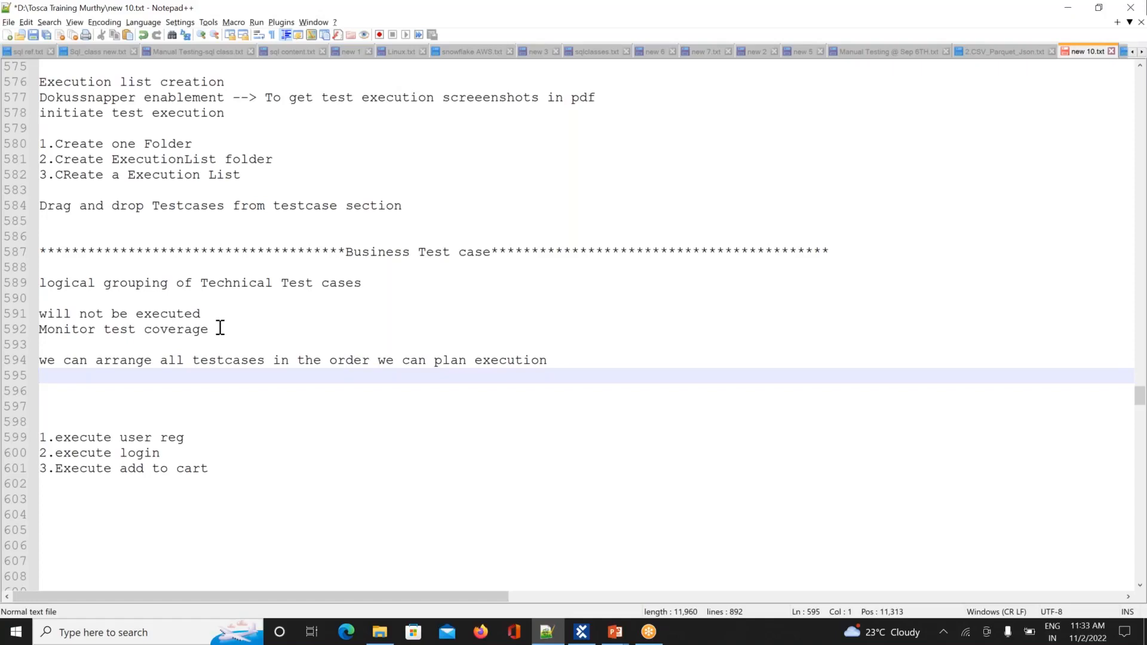
key(alt+Tab)
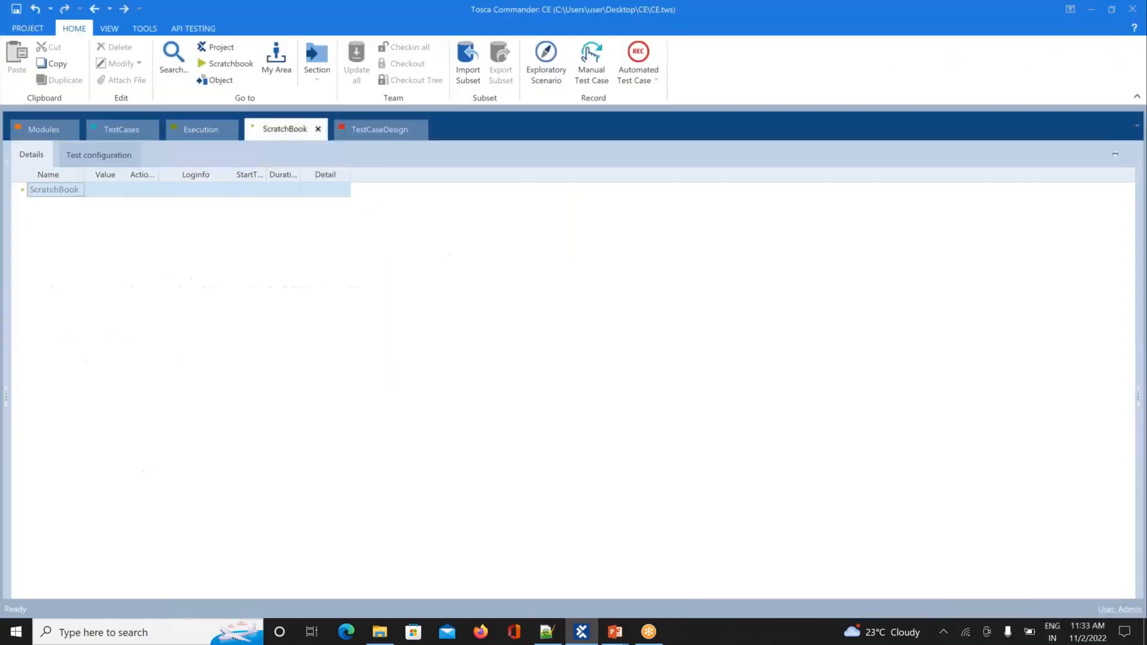
Step: Jump from Business2's Register1 reference to the original Register1 test case and run it in the ScratchBook
click(118, 127)
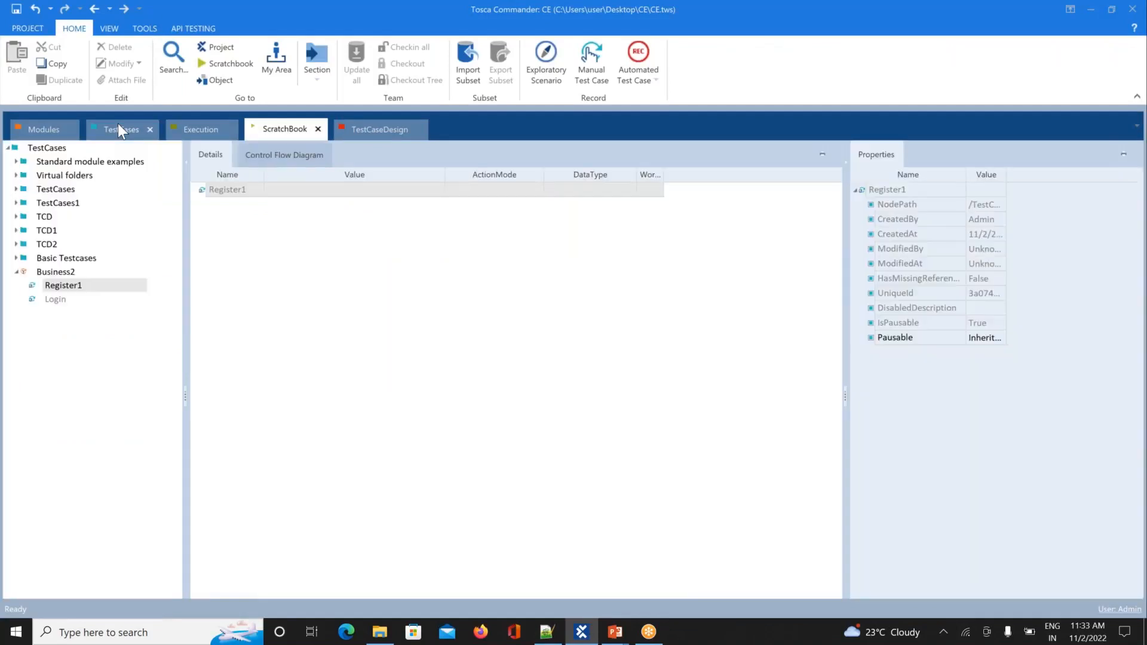
right_click(66, 285)
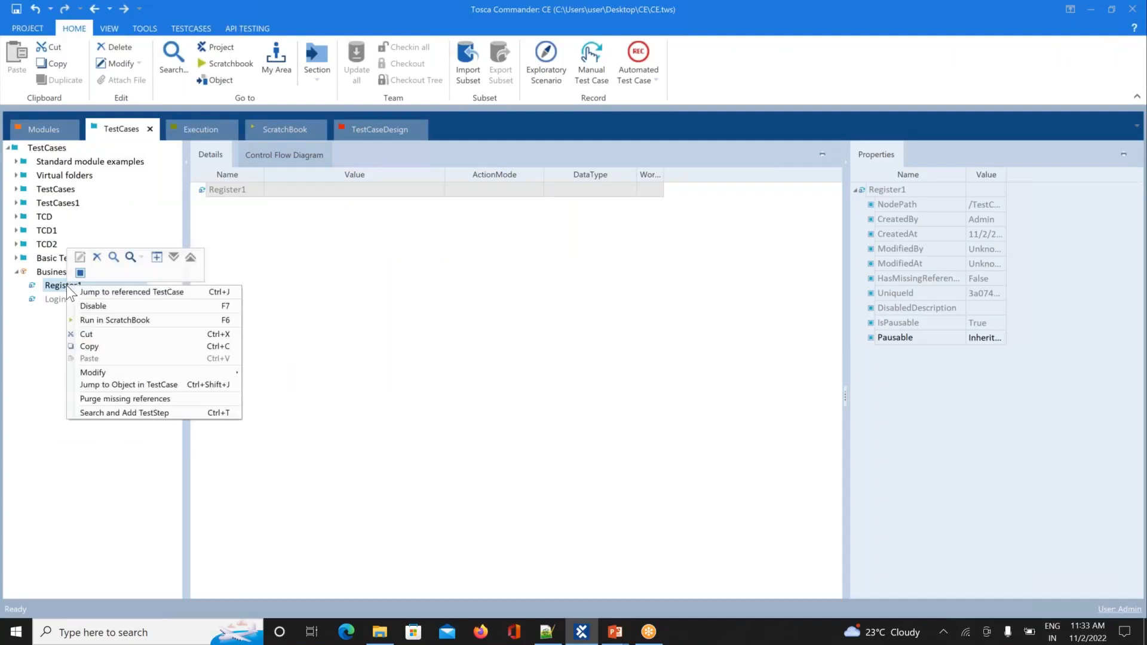
click(123, 292)
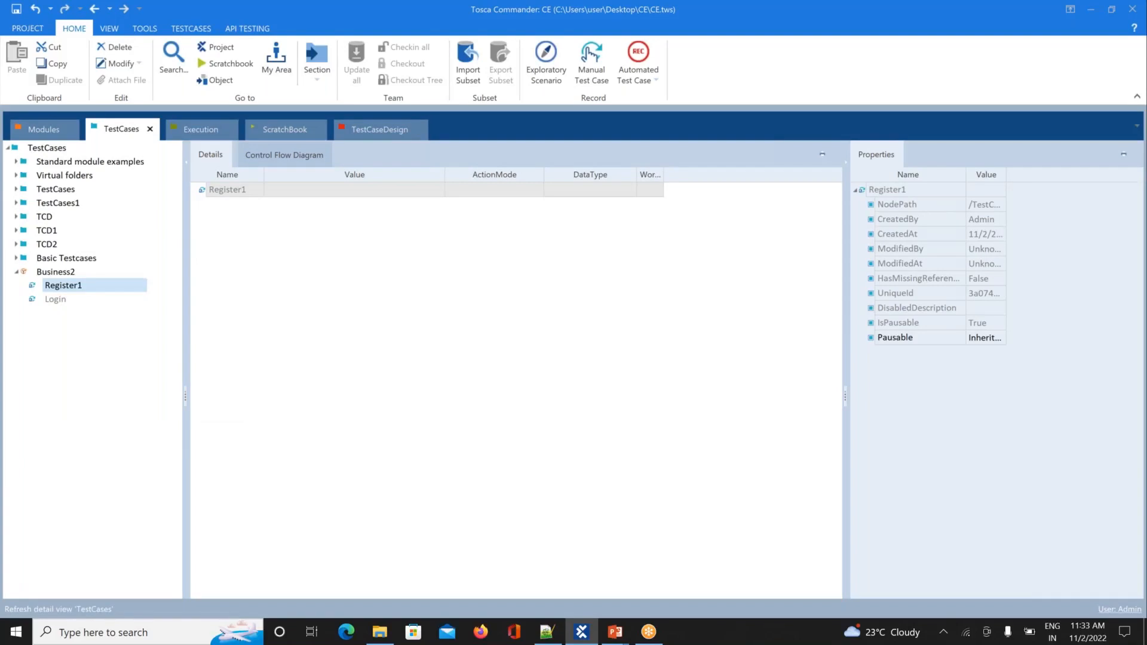
right_click(99, 273)
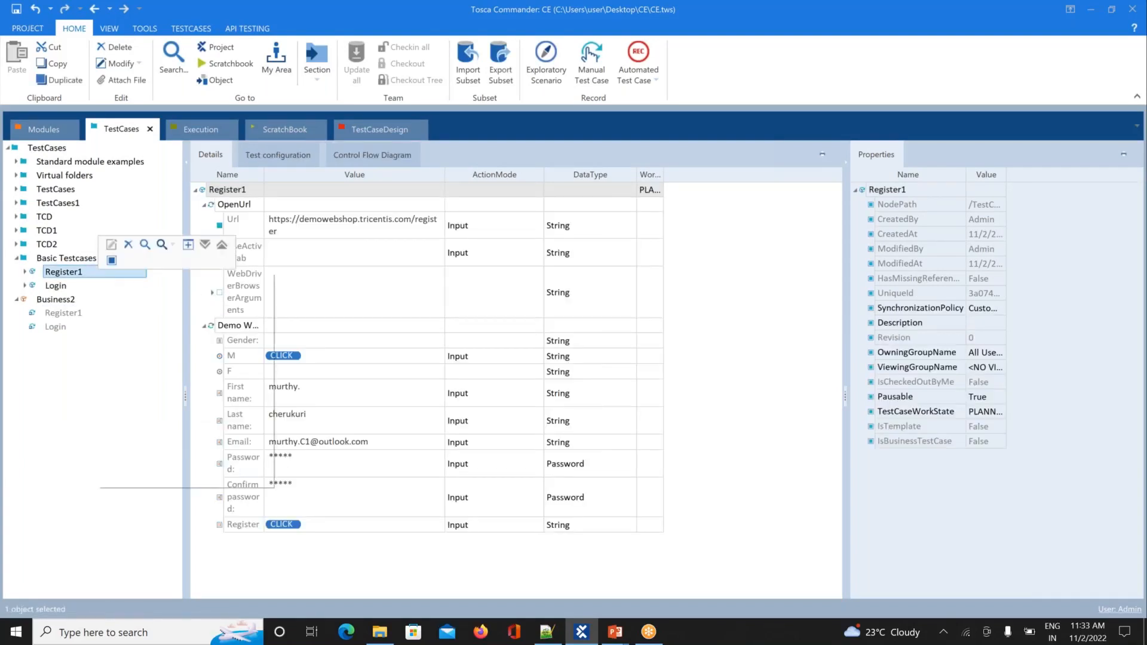
click(152, 350)
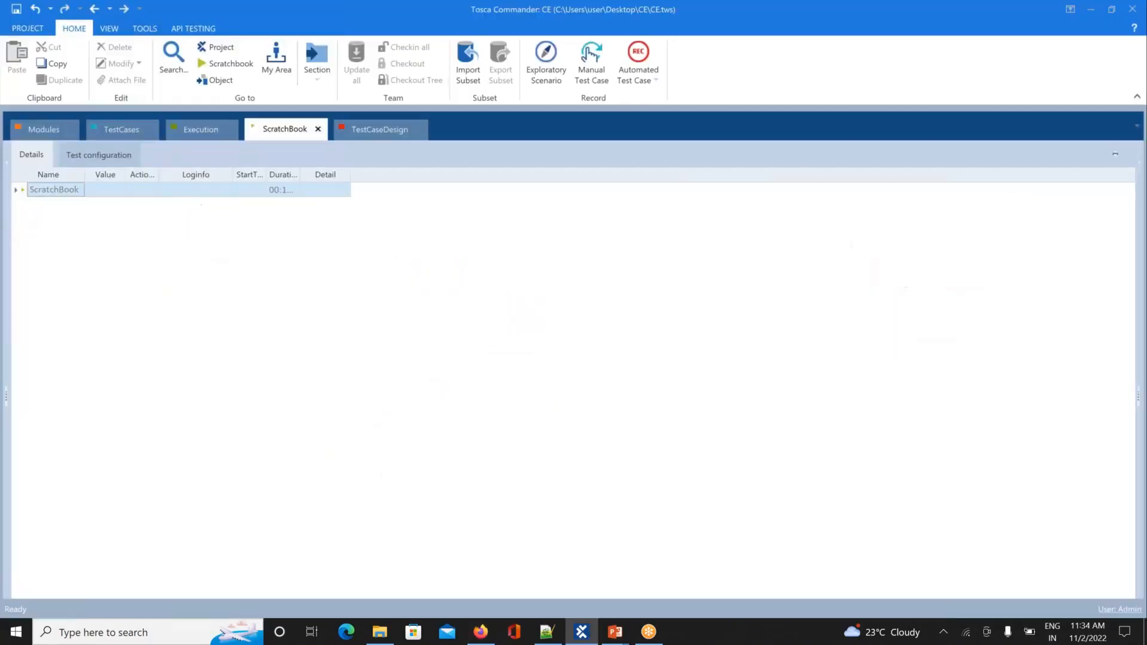
Step: Inspect the log info of the Demo Web Shop register step in the ScratchBook results
click(16, 191)
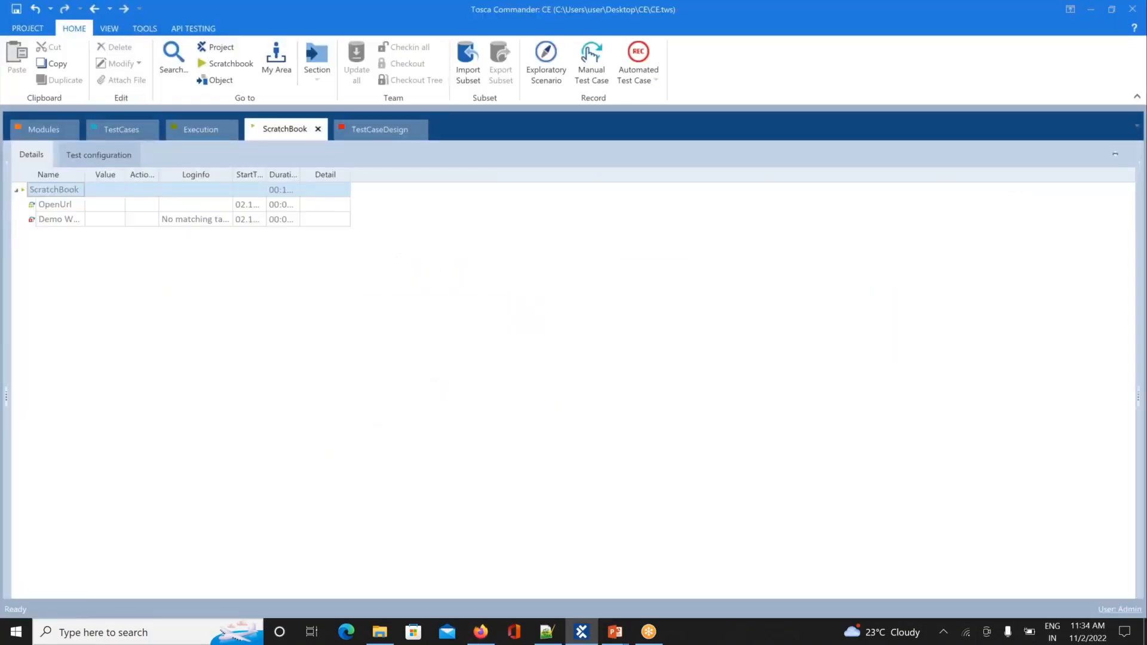
click(34, 221)
click(219, 222)
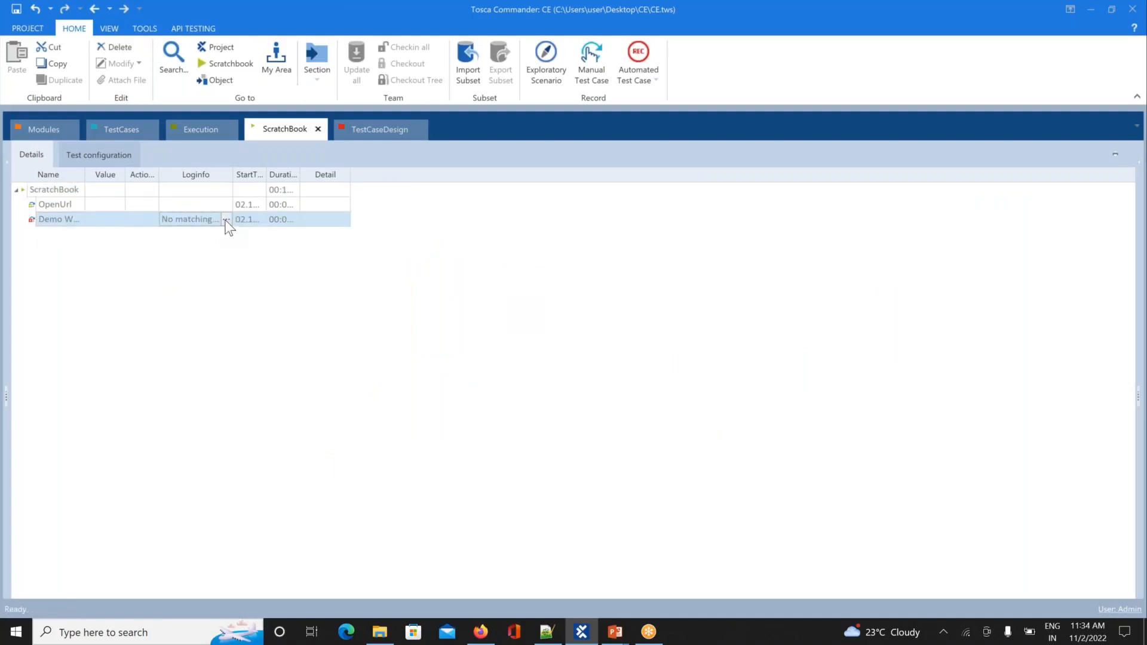
click(226, 219)
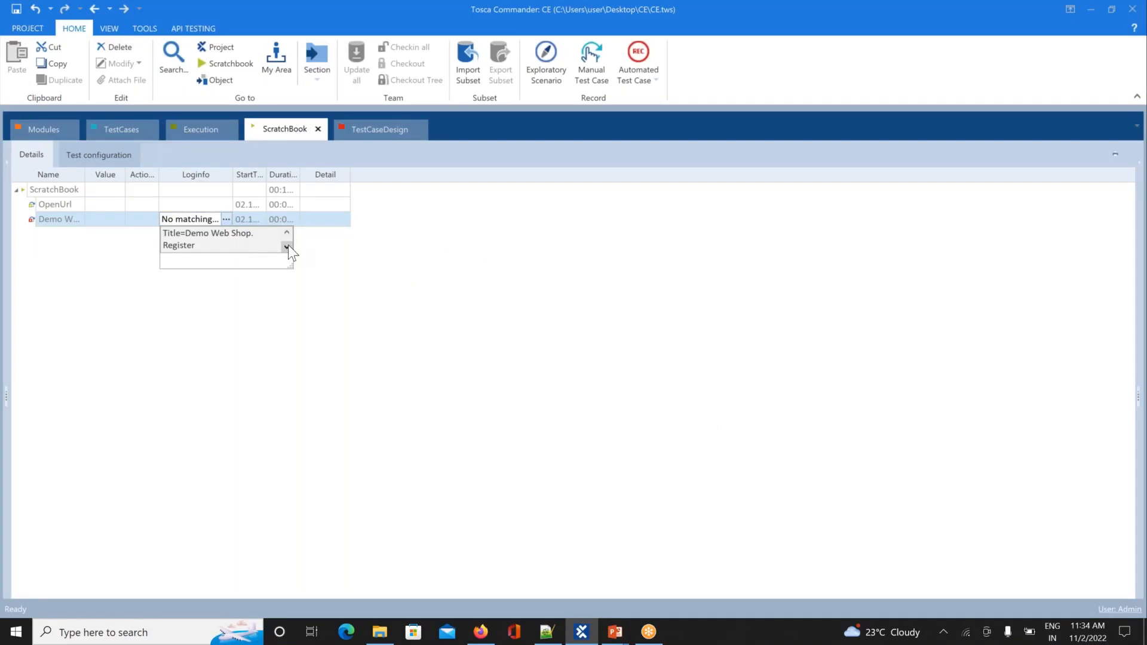
Step: Browse Register1's OpenUrl and Register steps, then display Business2's Register1 and Login references
click(131, 134)
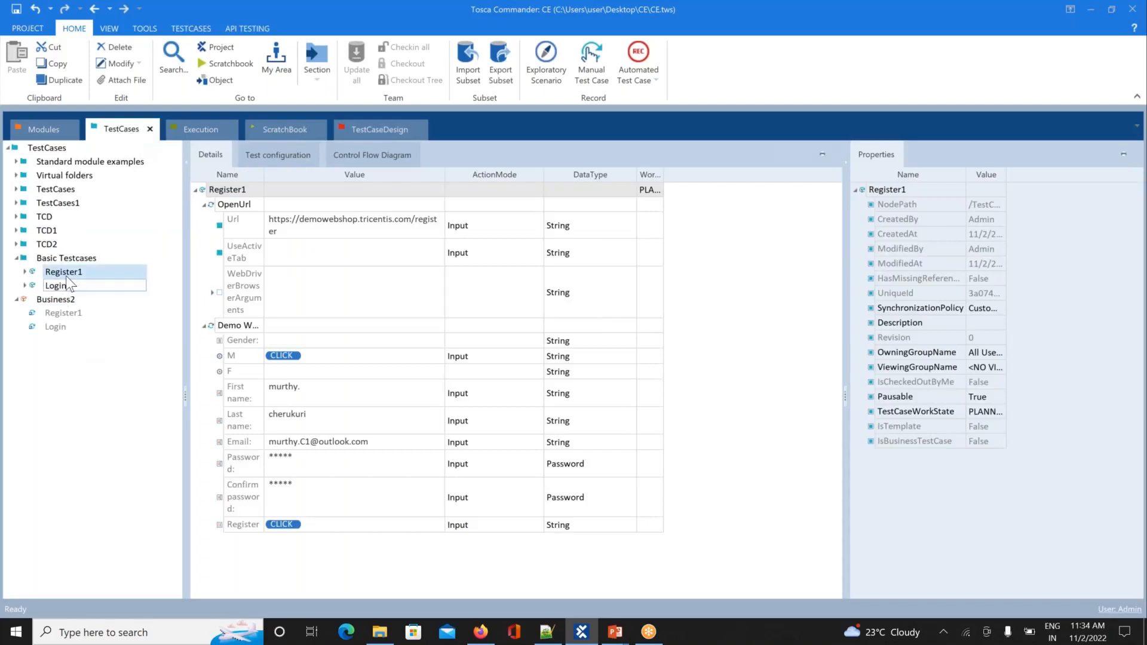
click(25, 271)
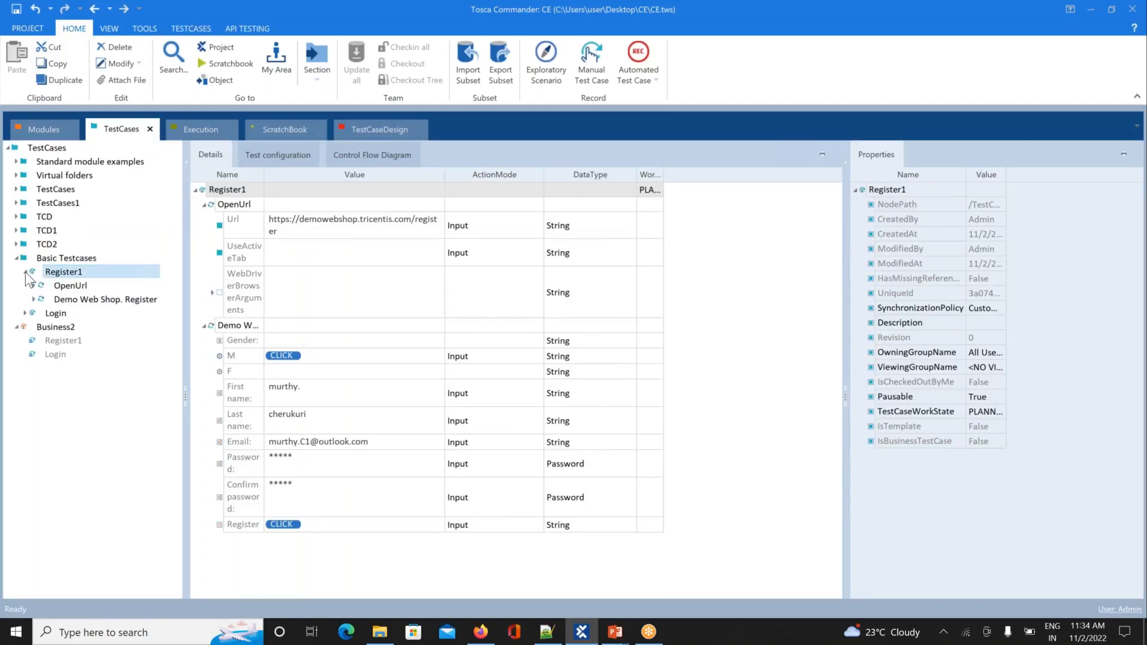
click(72, 286)
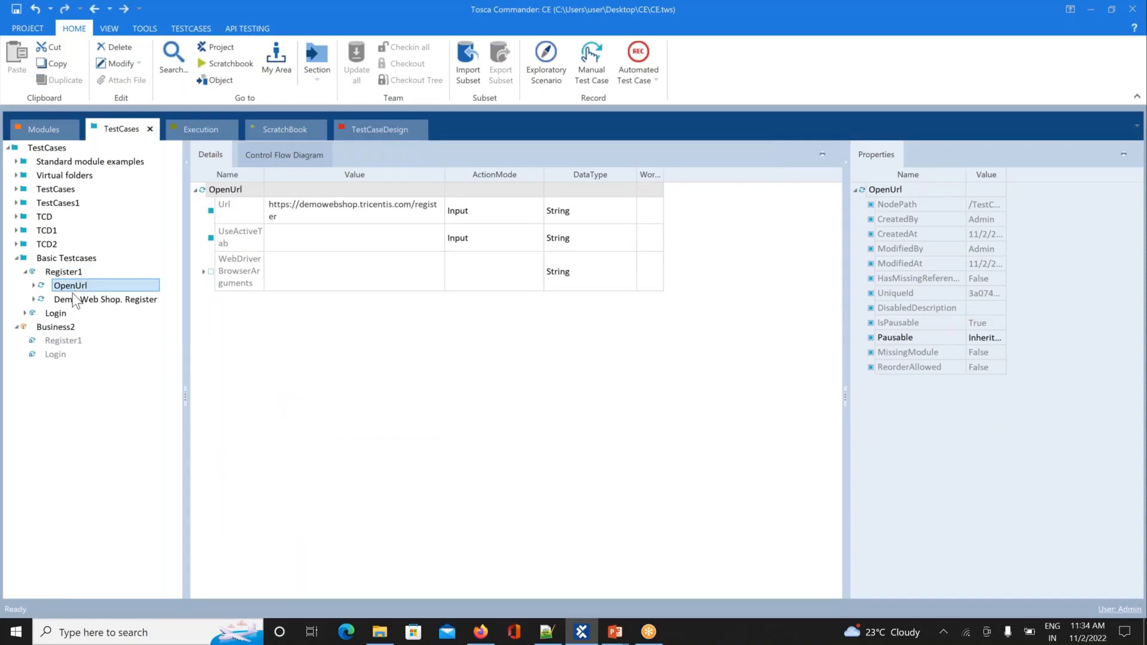
click(71, 298)
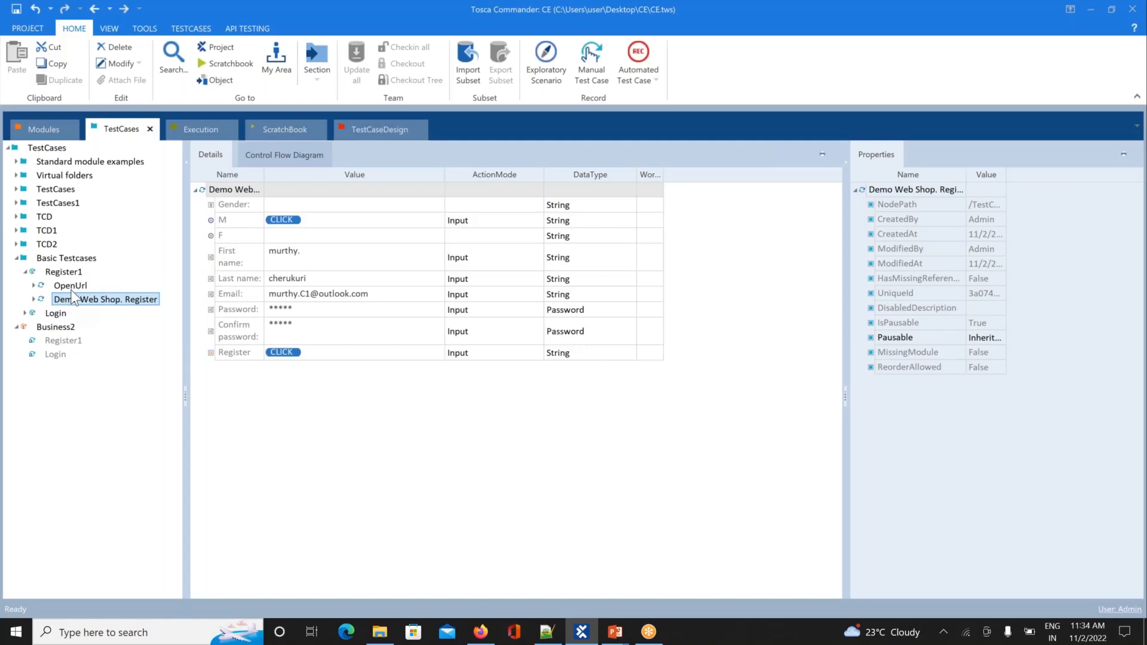
click(80, 285)
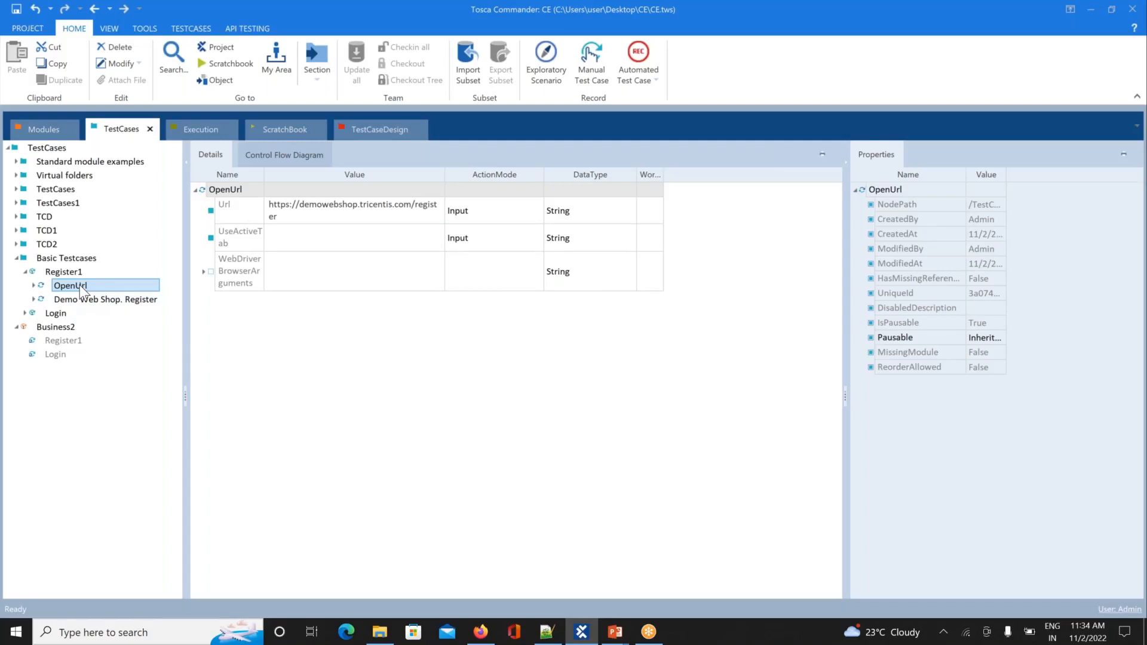
click(45, 330)
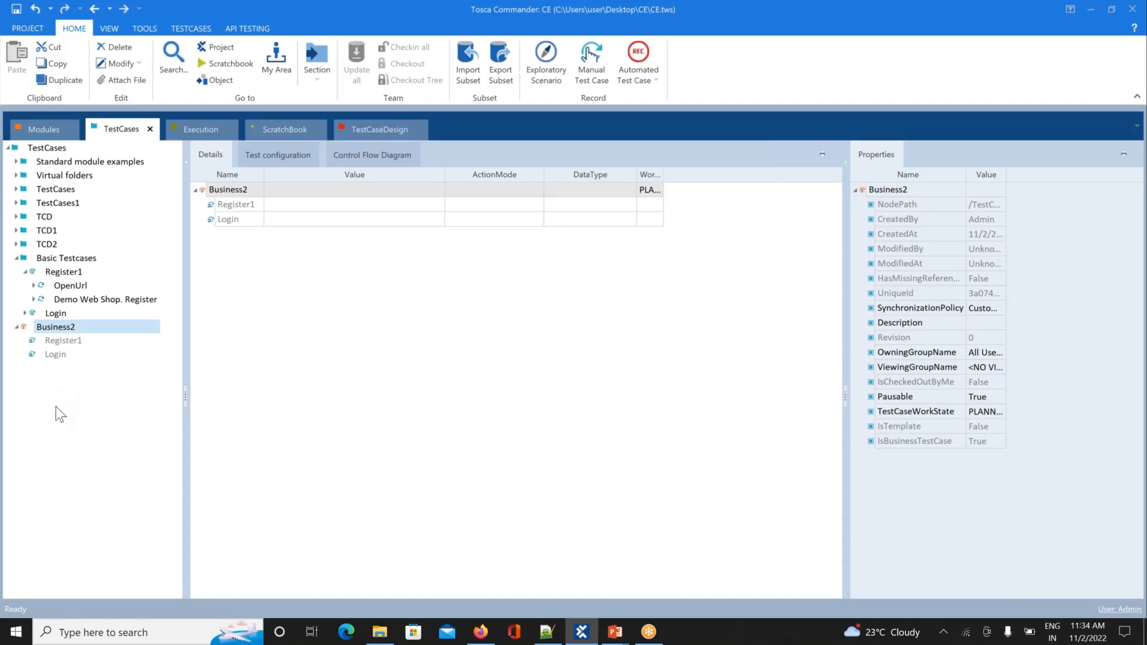
Step: Jump from Business2's Login reference to the original Login test case and run it in ScratchBook
right_click(55, 357)
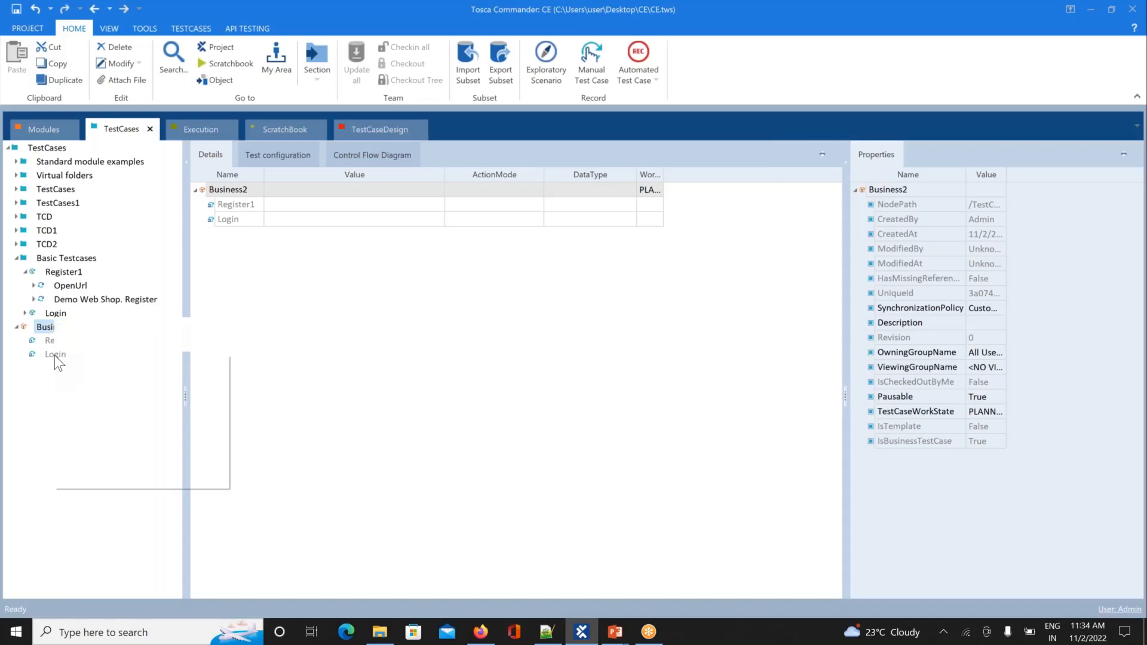
click(74, 359)
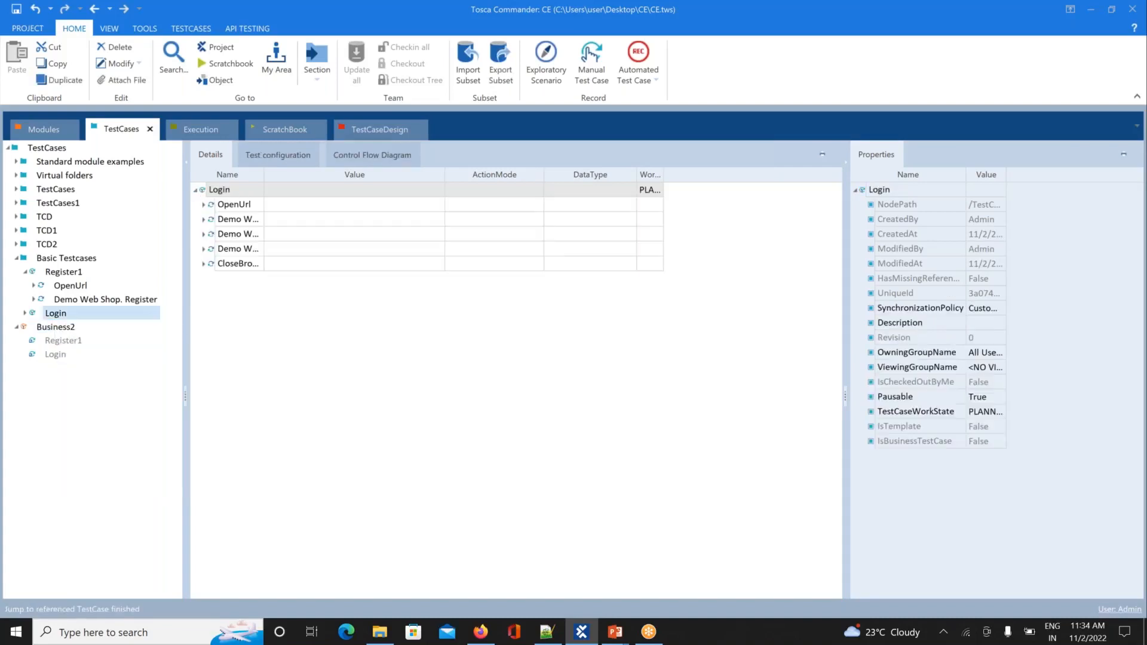
click(74, 315)
right_click(75, 316)
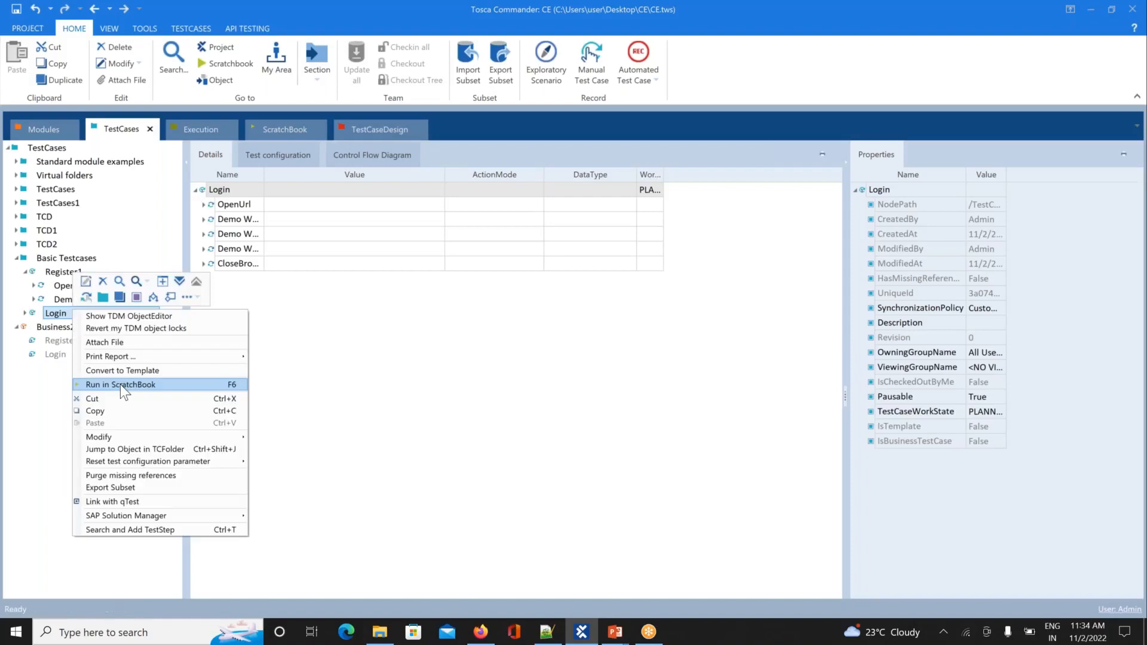
click(120, 385)
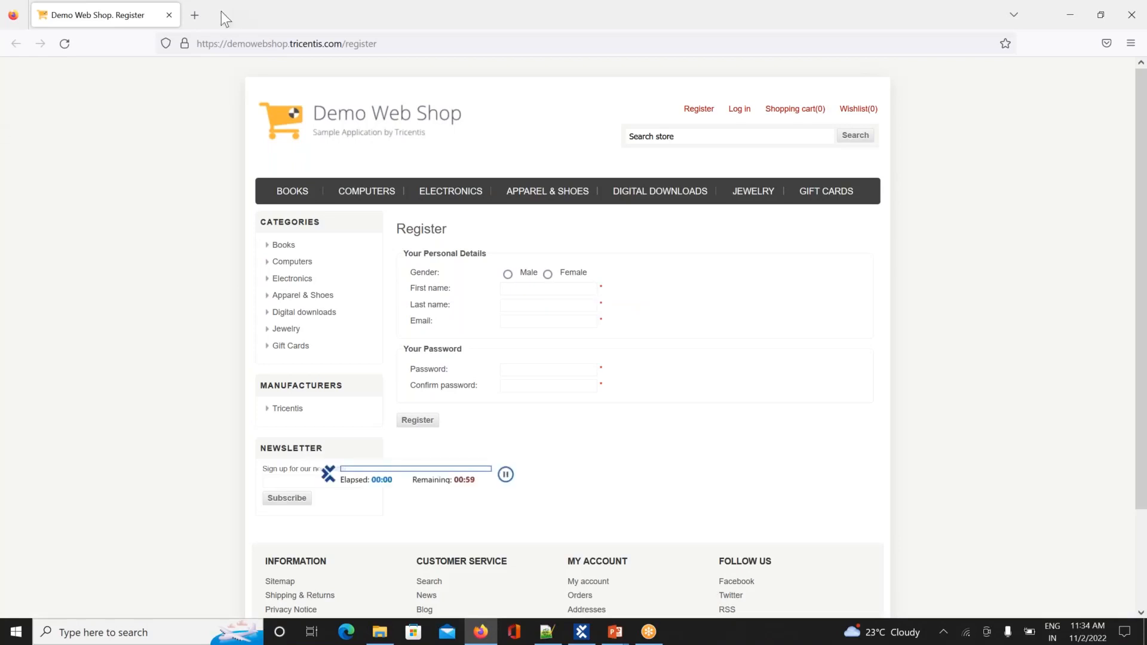
Step: Close the leftover Firefox register page while the Chrome run fills in the login credentials
click(169, 15)
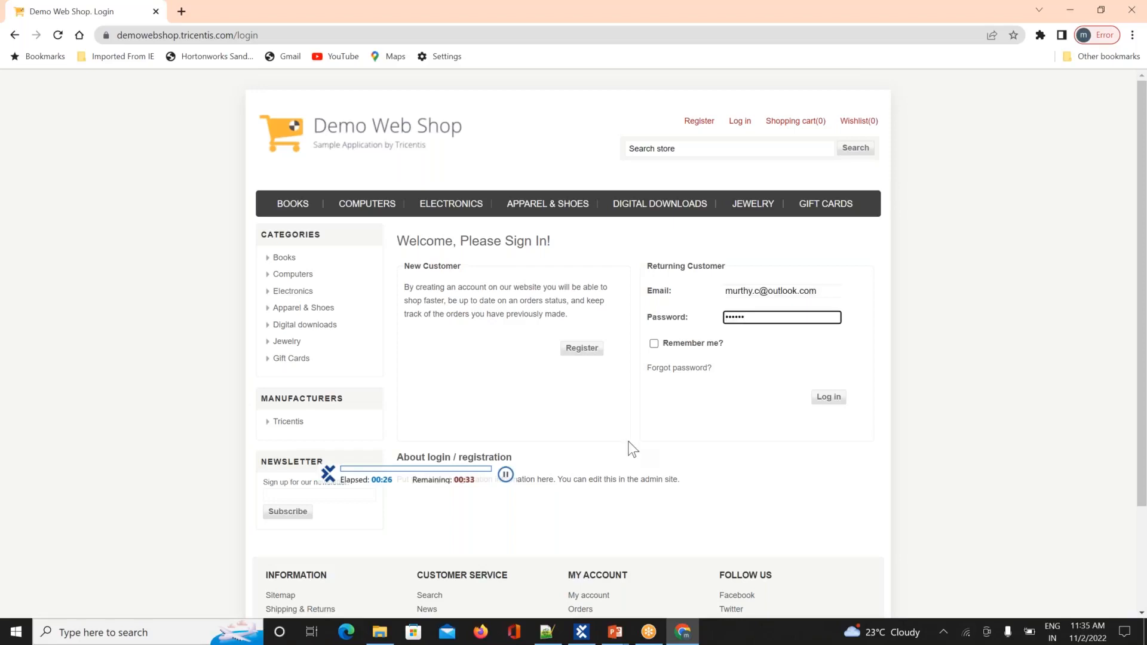
Step: Log in to Demo Web Shop with the filled-in credentials, then log out again
click(829, 345)
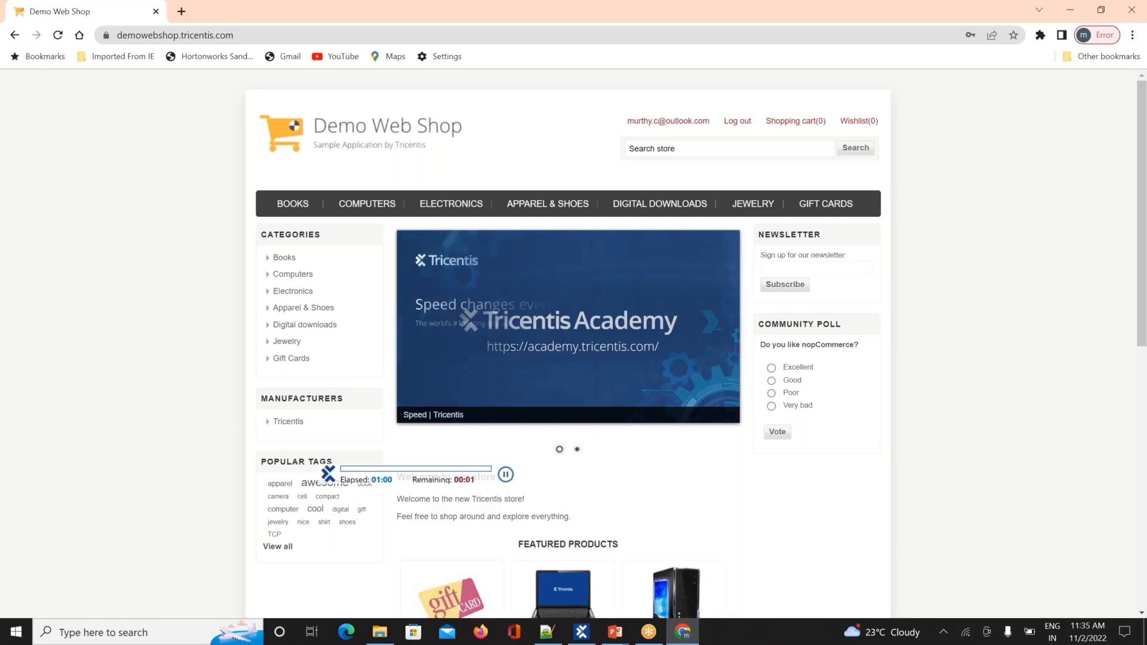
click(737, 122)
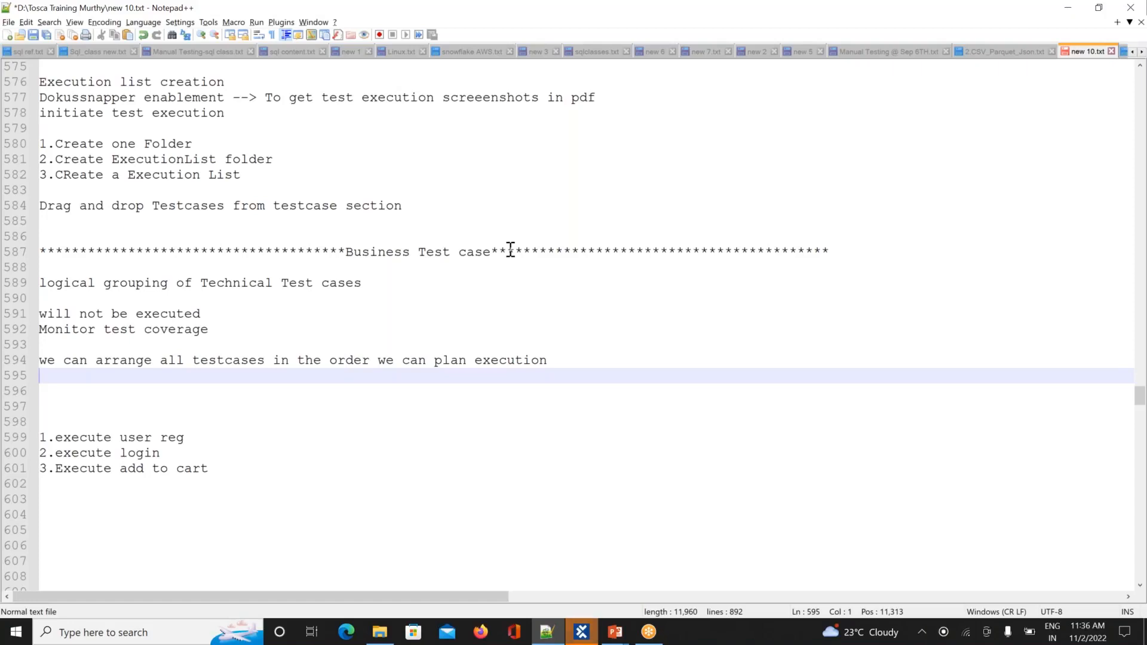
Step: Expand the Login run's Demo Web Shop results to check sign-in and log out, then return to TestCases
click(582, 631)
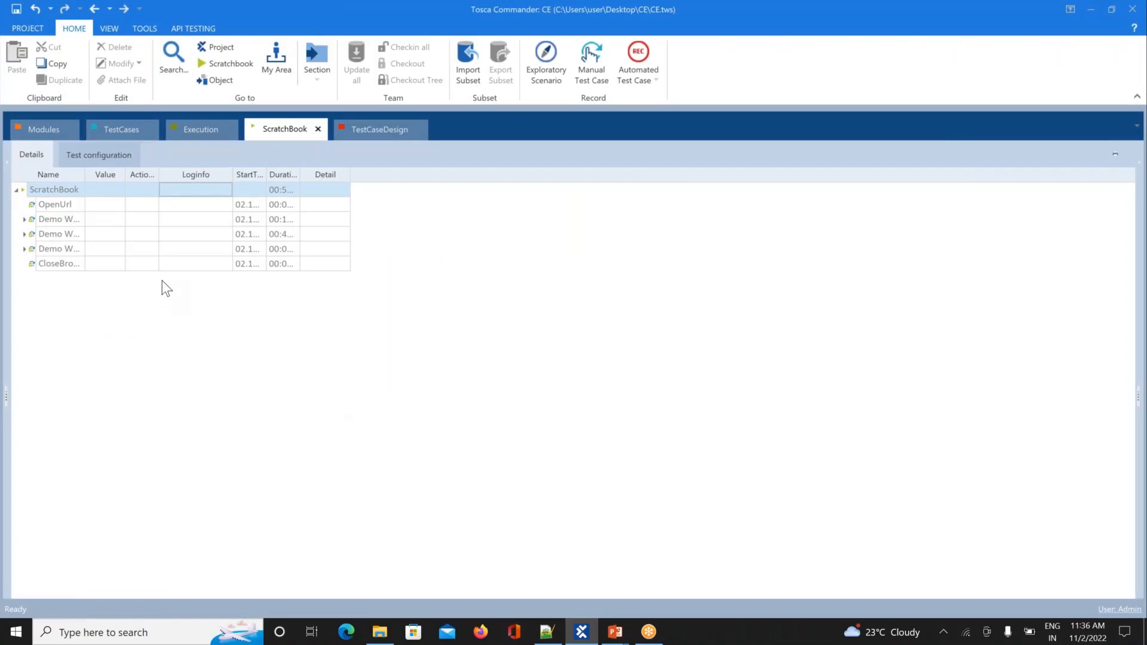
click(24, 219)
click(25, 248)
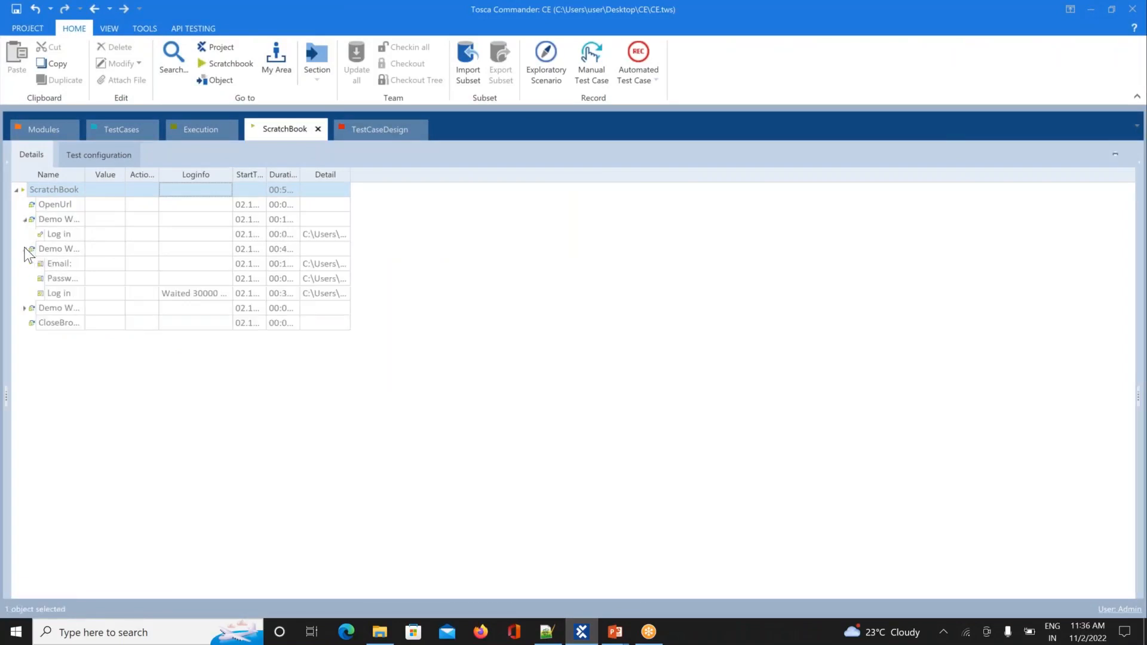
click(25, 309)
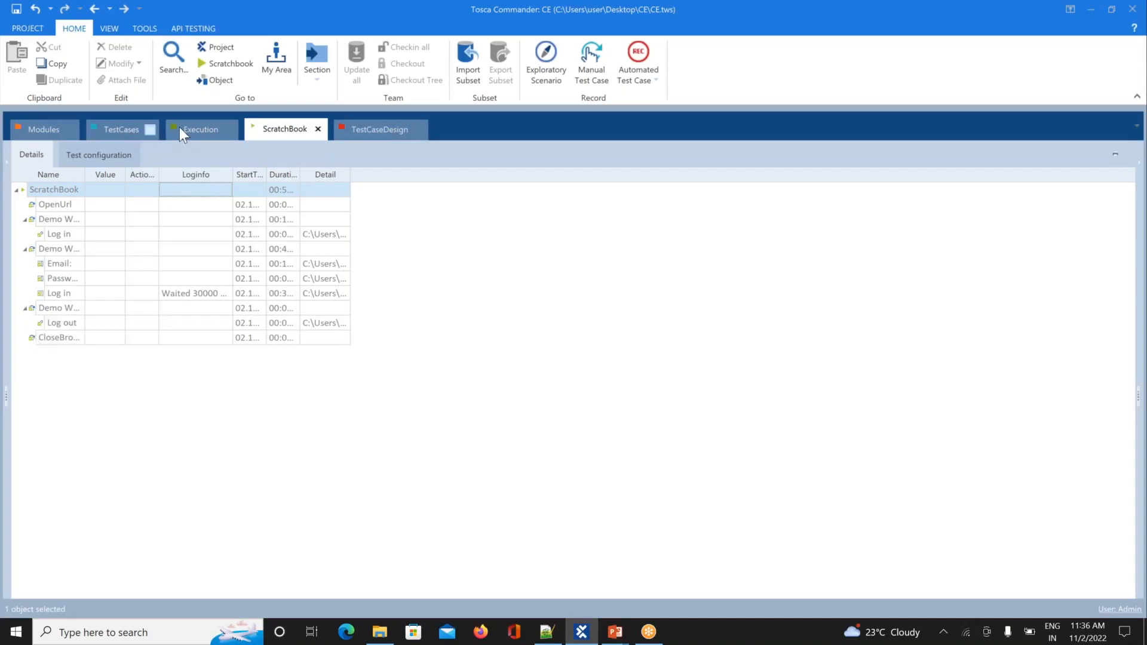
click(128, 131)
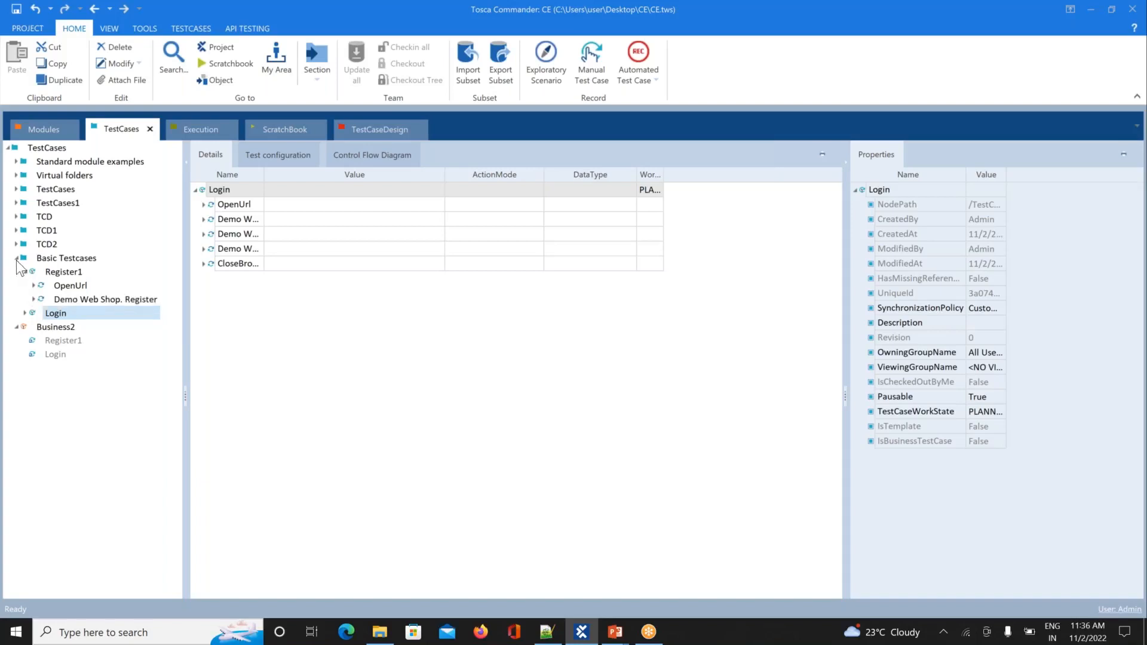
Step: Collapse Basic Testcases and run the Business2 Login reference in ScratchBook
click(17, 260)
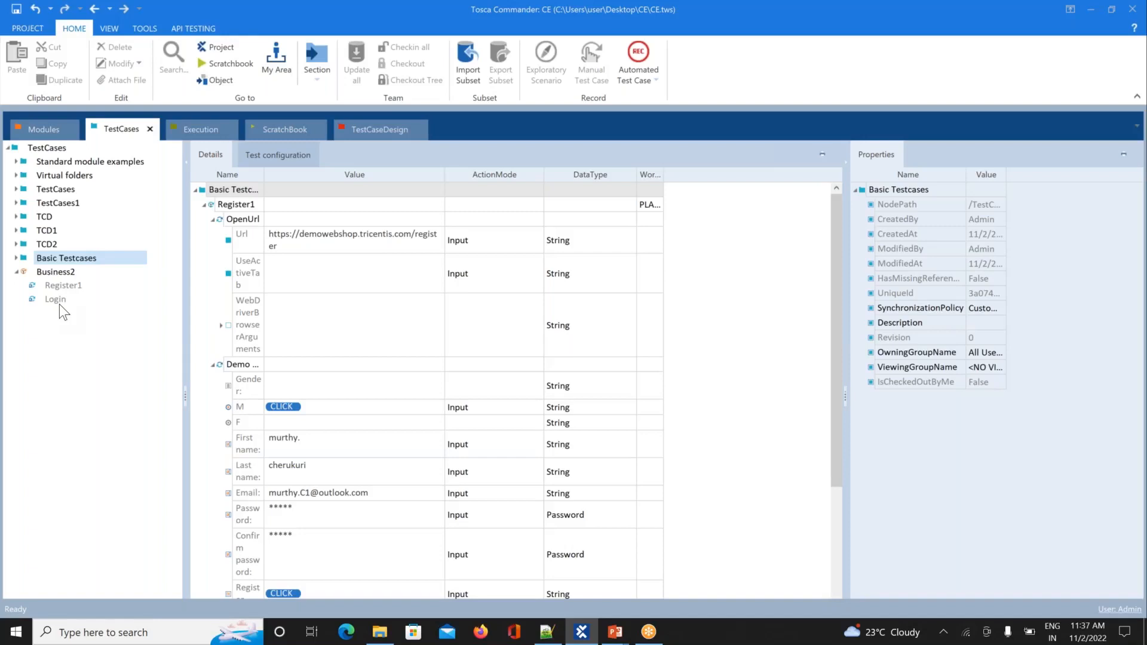
right_click(58, 300)
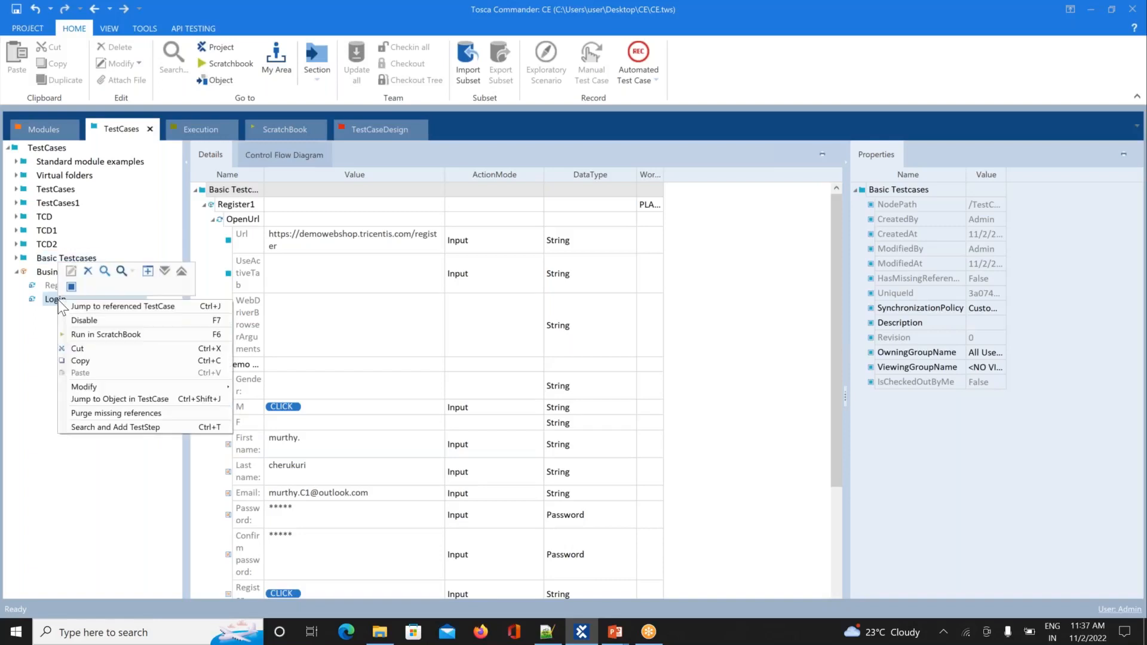
click(103, 332)
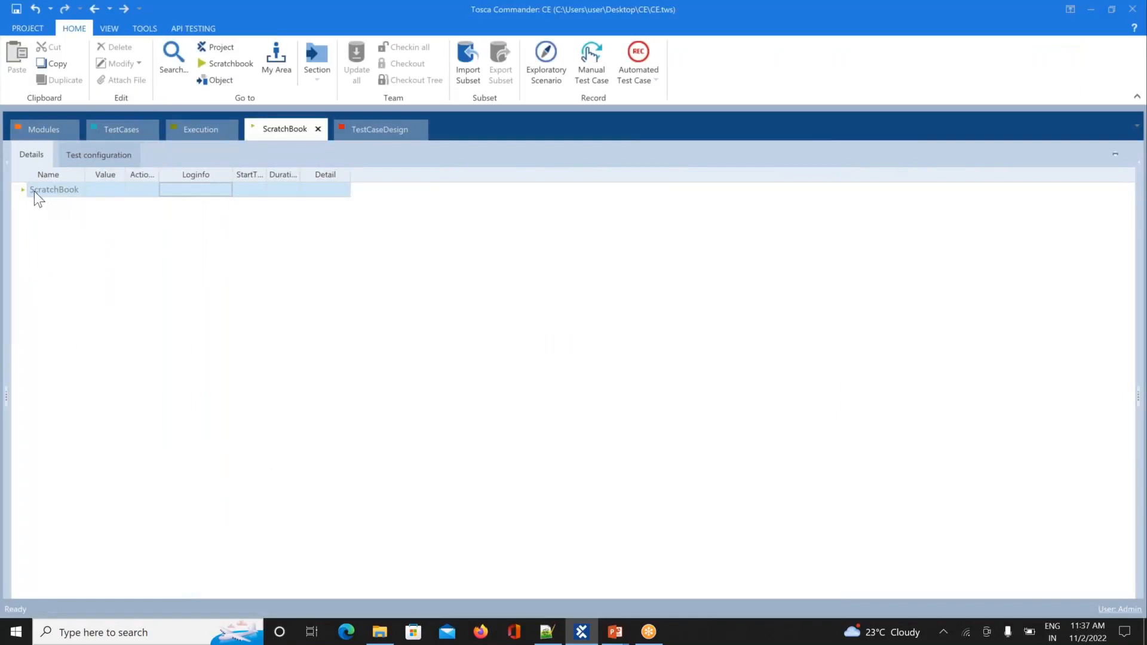
Step: Jump from the Login reference to the original Login under Basic Testcases and collapse that folder
click(119, 134)
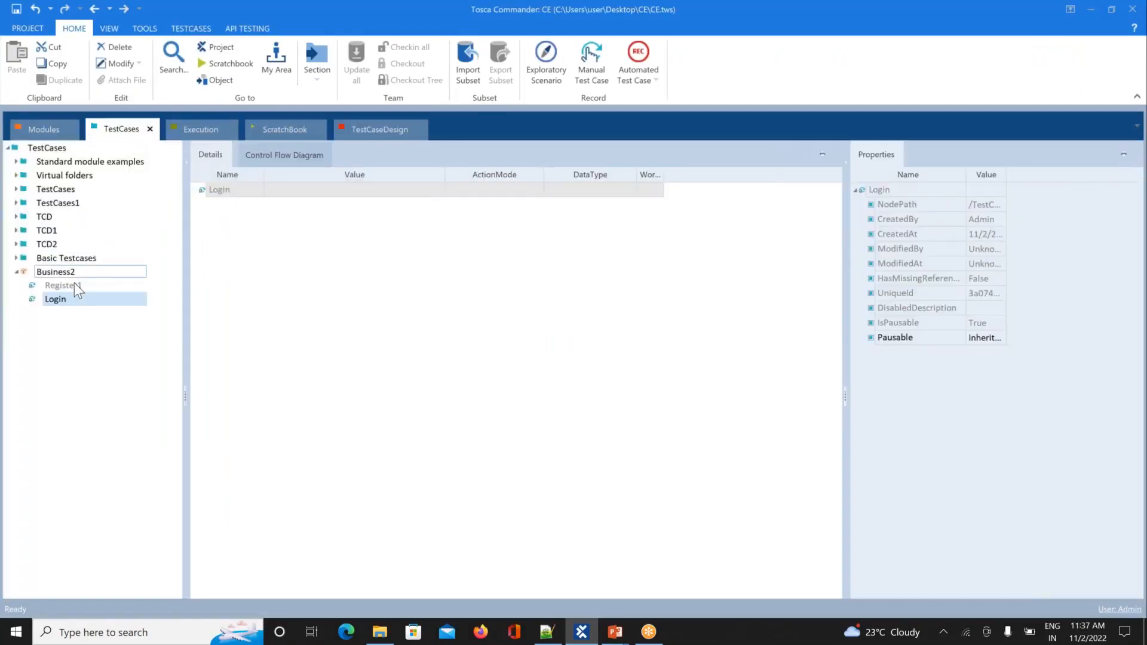
right_click(63, 297)
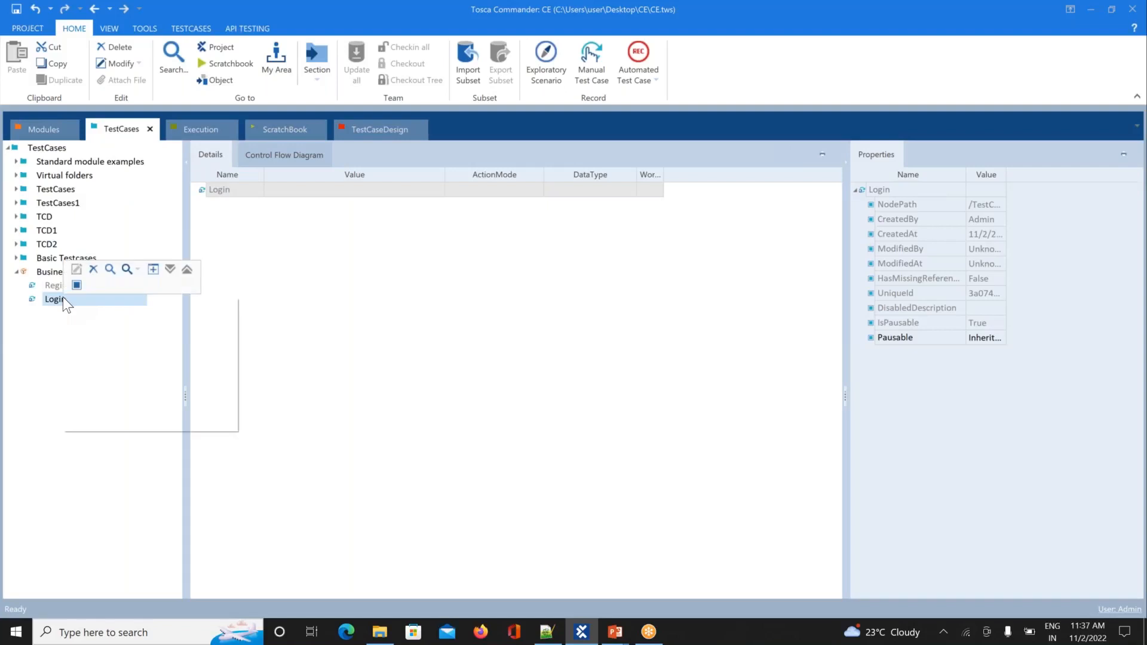
click(107, 306)
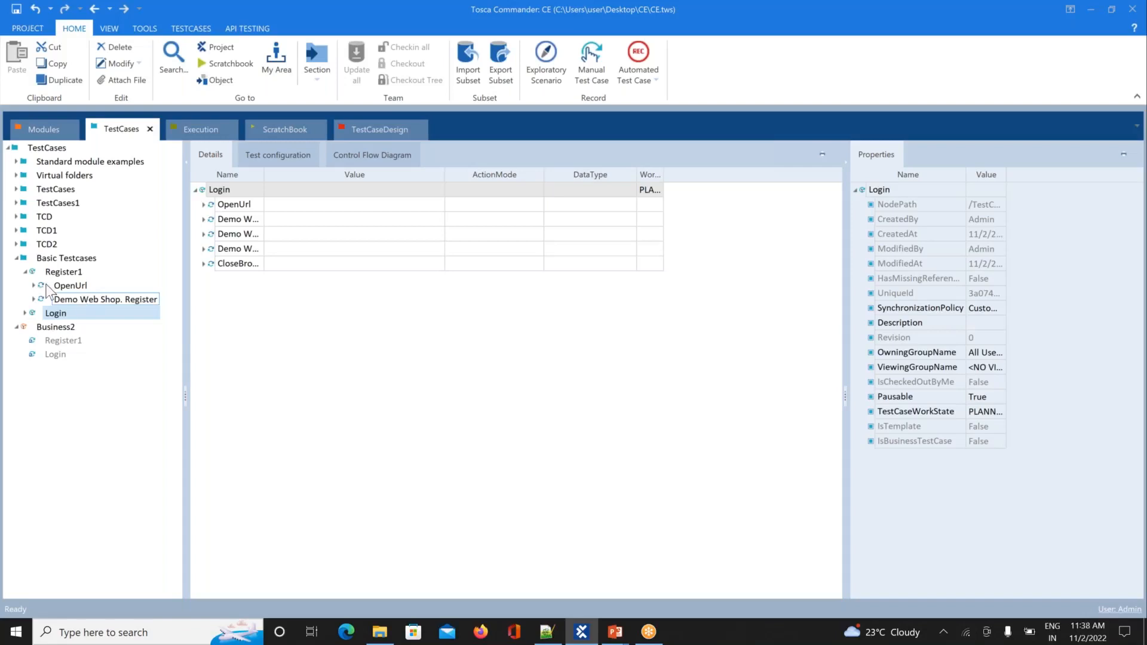
click(17, 259)
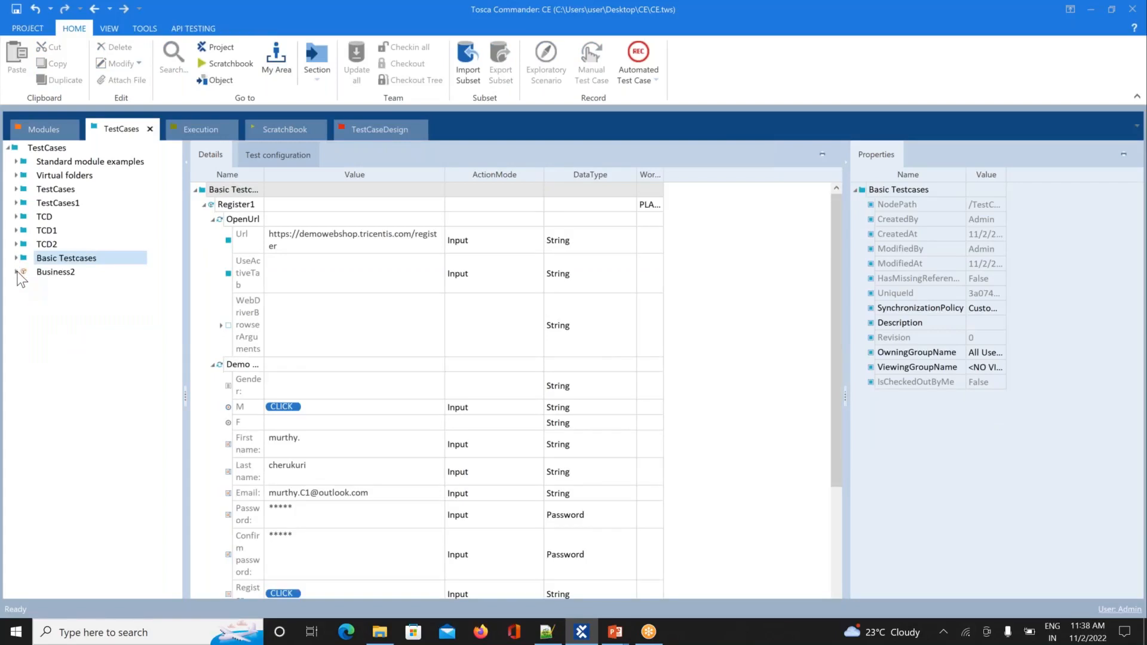
Step: Create a new folder under the TestCases root and name it Regular_Expression
right_click(17, 151)
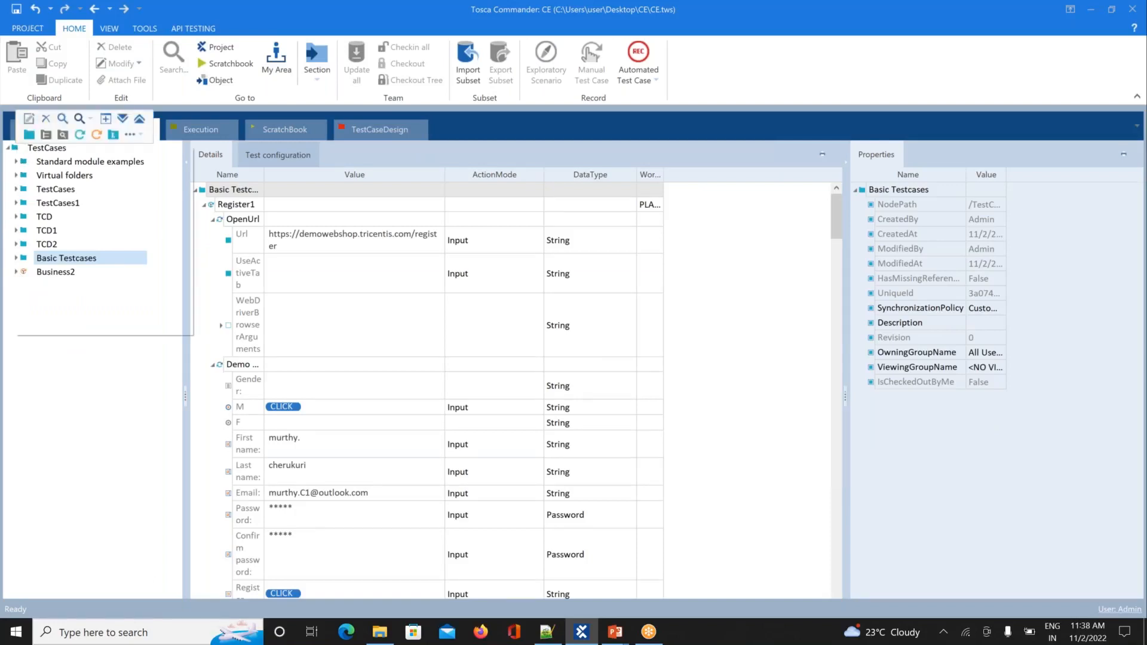
click(29, 135)
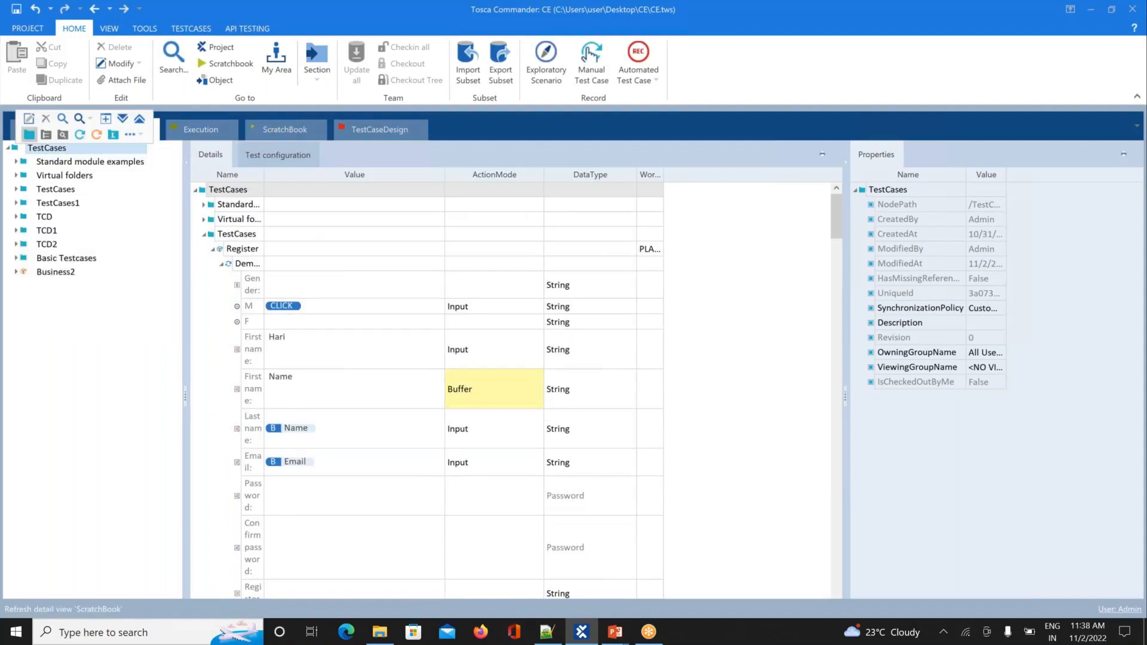
text(REgular)
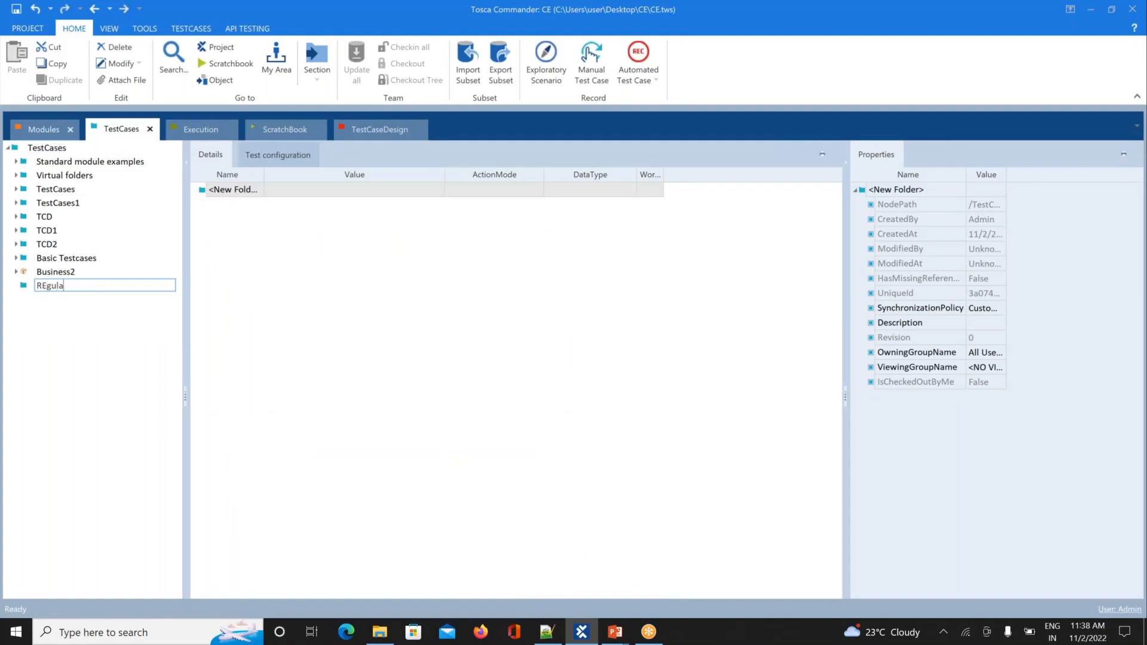
key(BackSpace)
key(BackSpace)
key(BackSpace)
key(BackSpace)
key(BackSpace)
key(BackSpace)
text(egular_Expression)
key(Return)
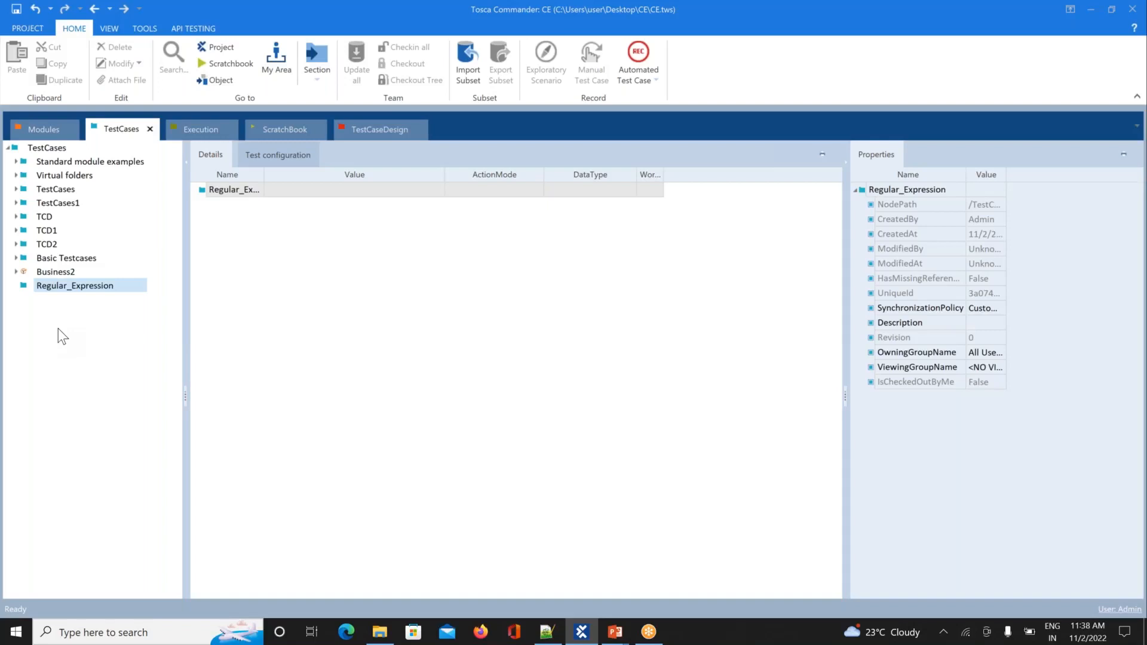
Step: In Notepad++, add an asterisk-framed 'random nEgular expression' heading on line 603 with blank lines below
key(alt+Tab)
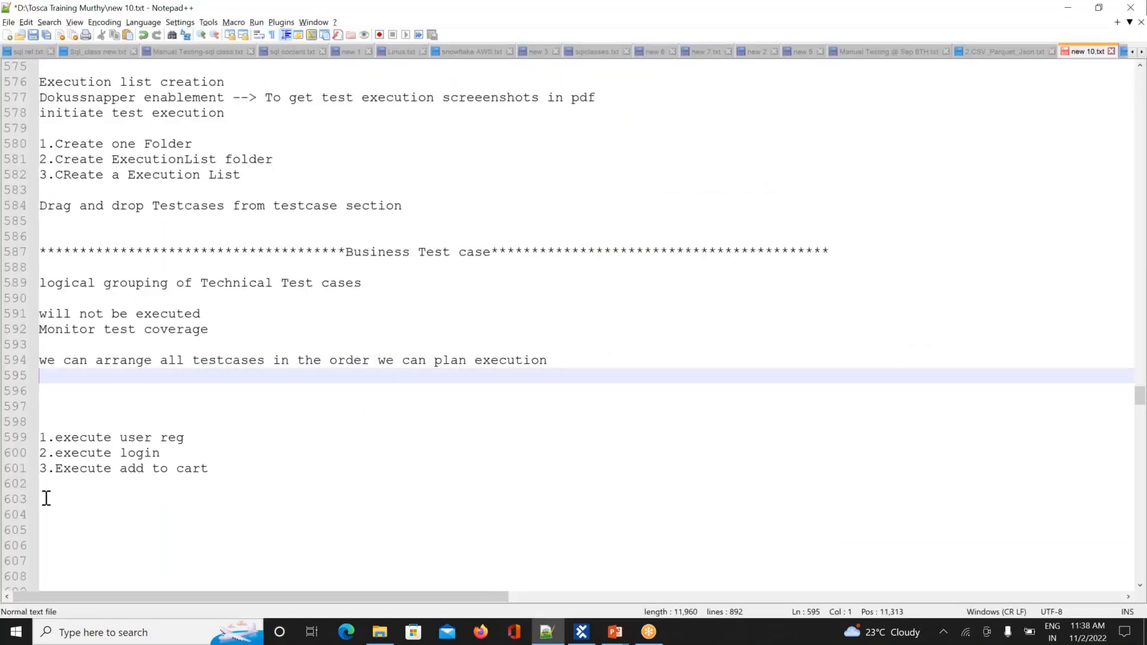
click(46, 498)
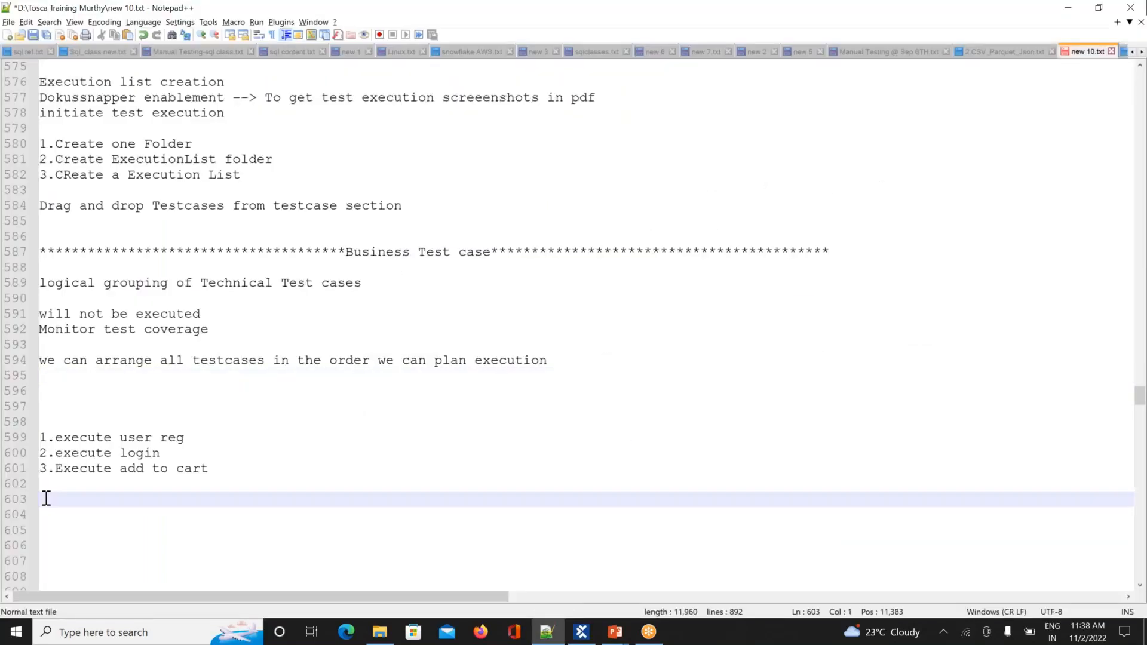
text(*)
text(************************************************)
text(rando)
text(m n)
text(Egular)
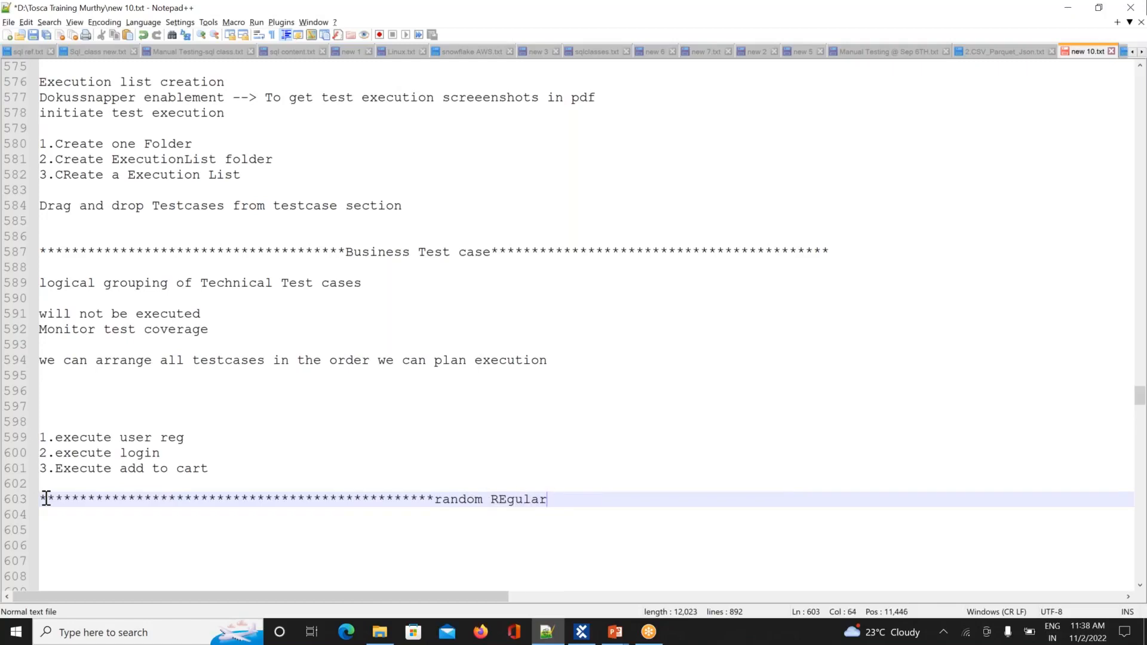
text( expression*******************************)
key(Return)
key(Return)
key(Return)
key(Return)
key(Return)
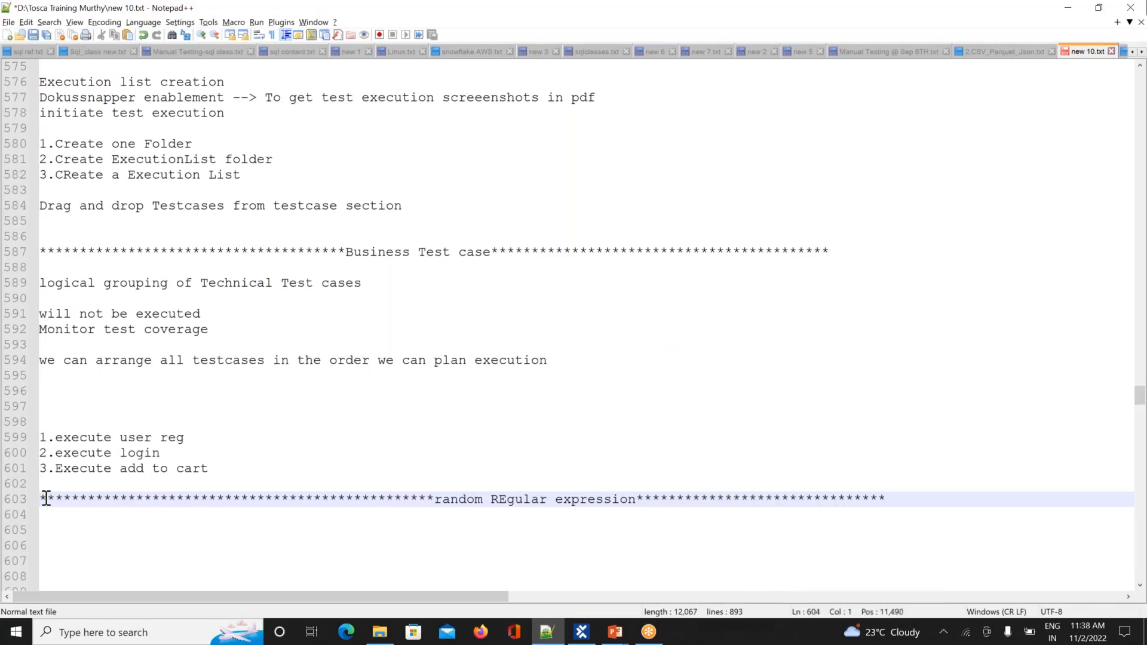
key(Return)
key(Return)
key(Return)
key(Return)
key(Return)
key(Return)
key(Return)
key(Return)
key(Return)
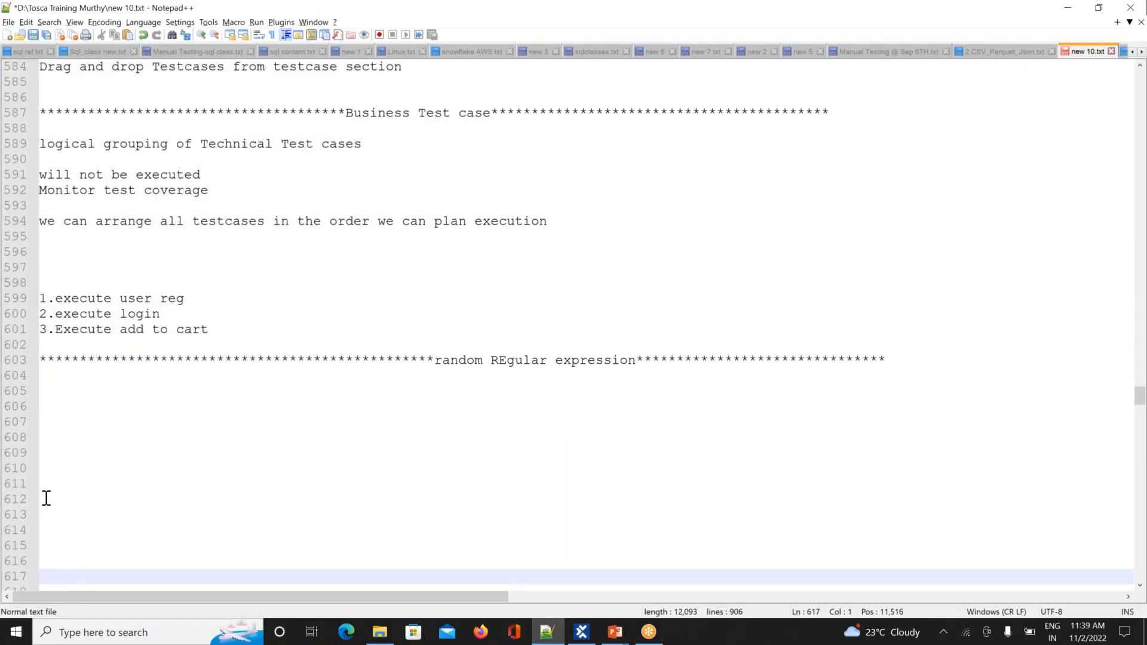
Step: Write the note 'generate some unique and random values' below the heading
key(Up)
key(Up)
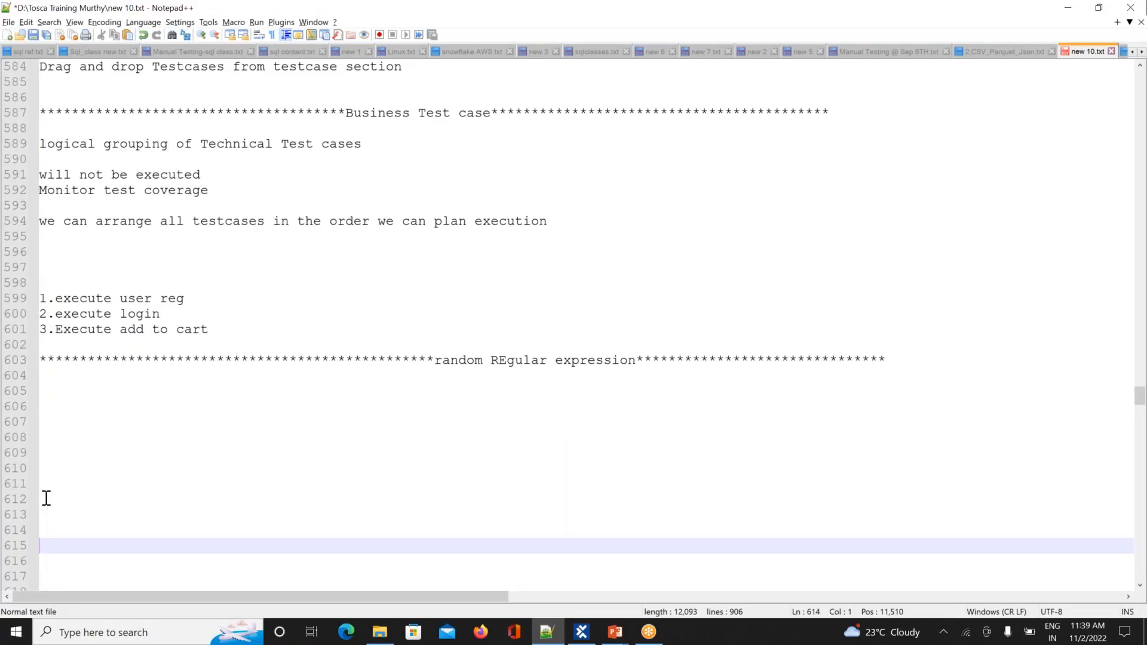
key(Up)
key(Up)
key(Up)
key(Up)
key(Up)
key(Up)
key(Up)
key(Up)
key(Up)
key(Up)
text(generate)
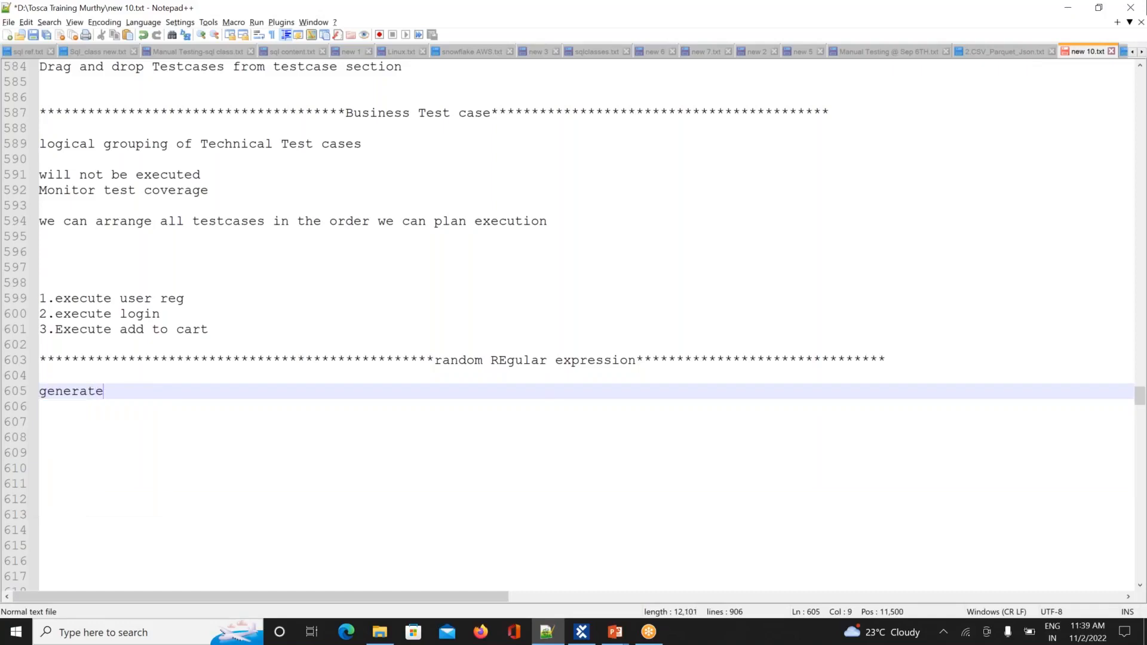
text( some un)
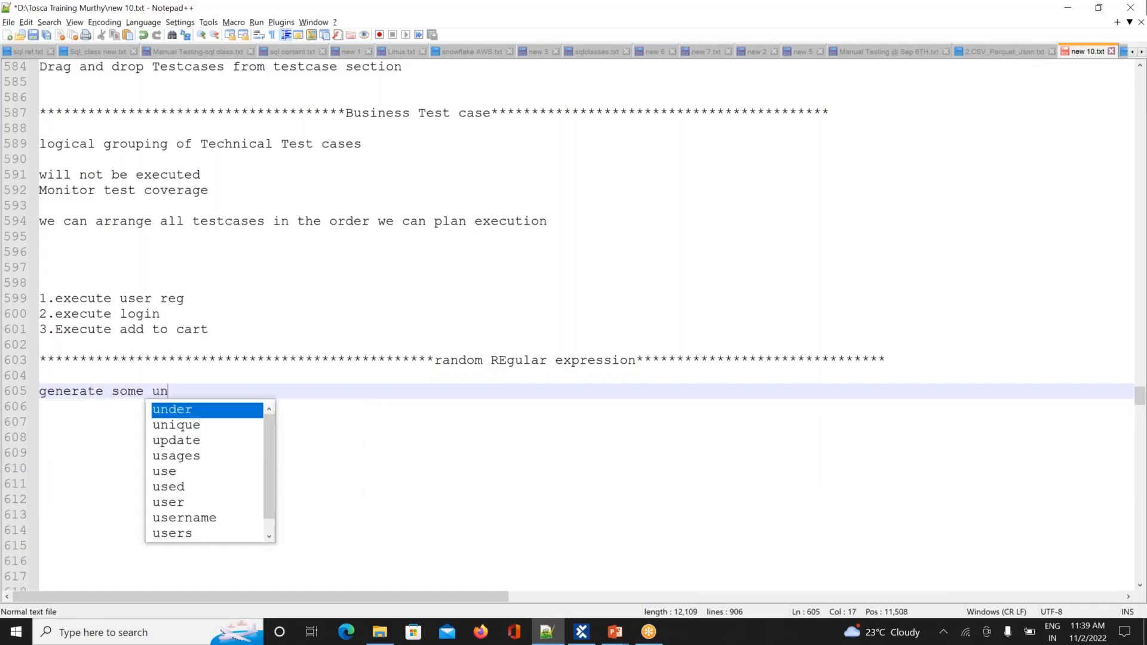
text(ique )
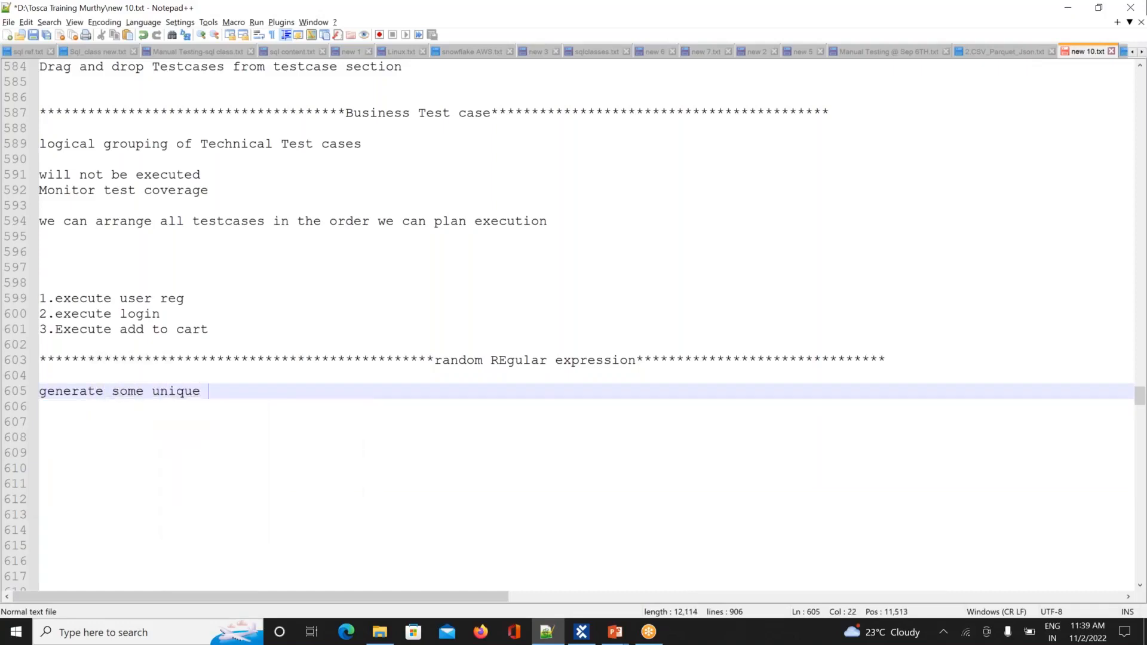
text(and rand)
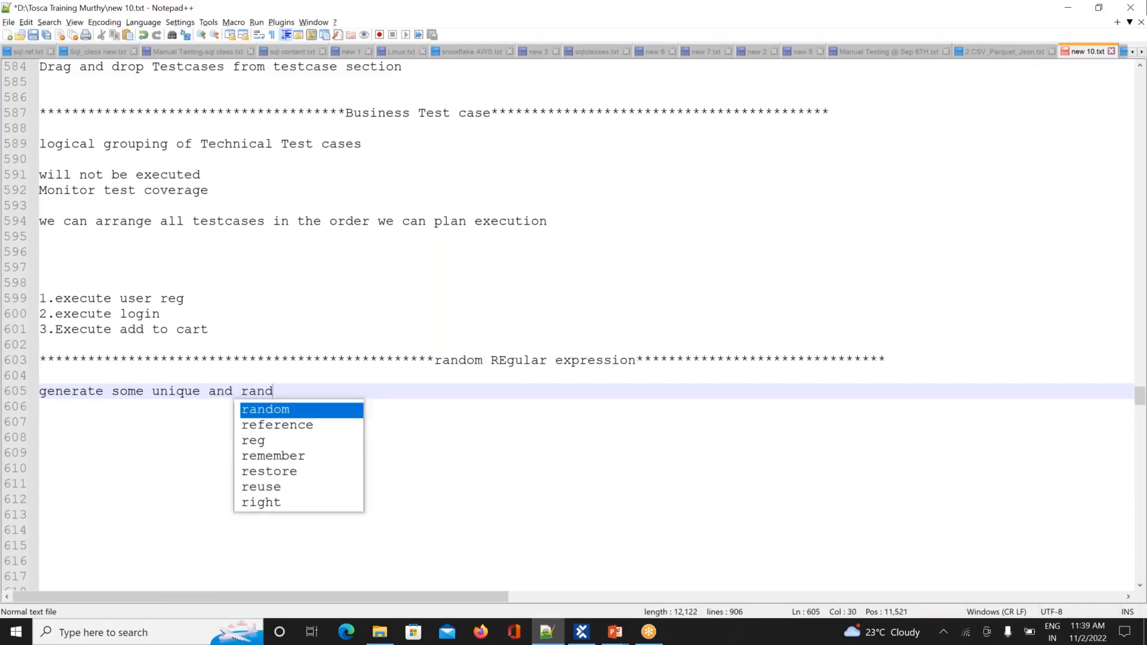
text(om values)
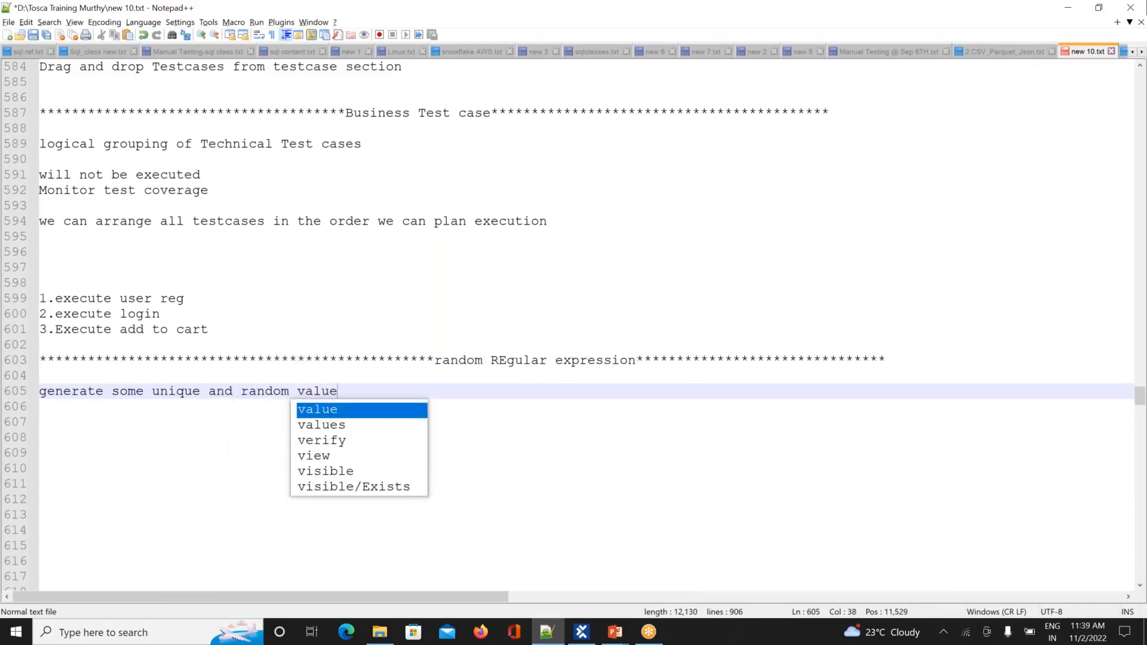
key(Return)
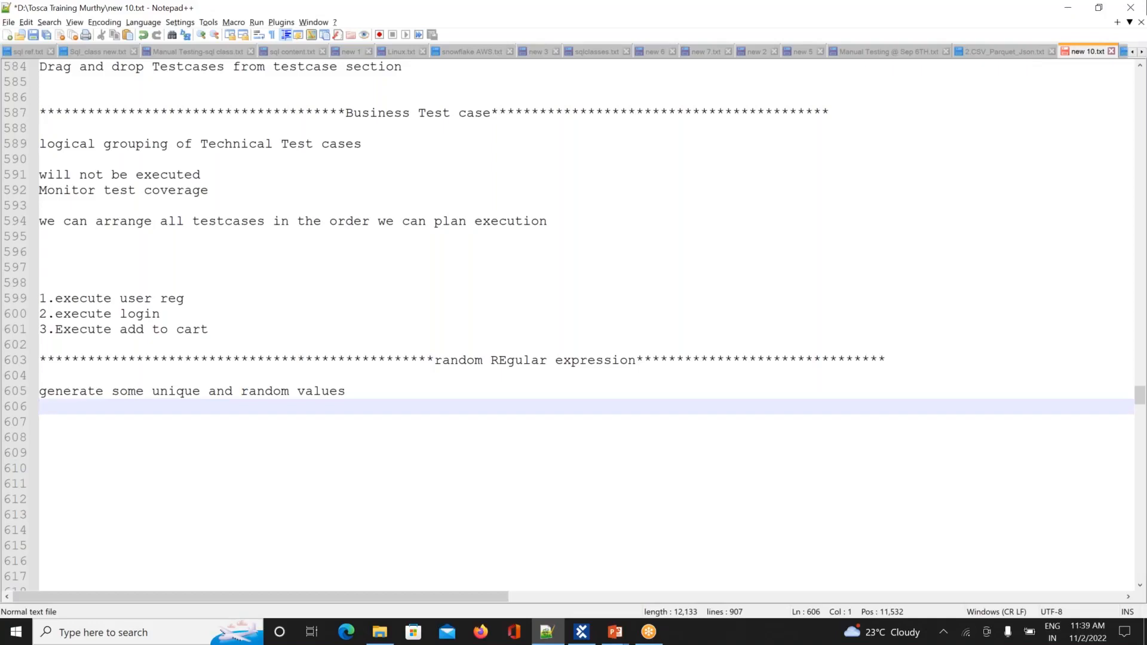
key(Return)
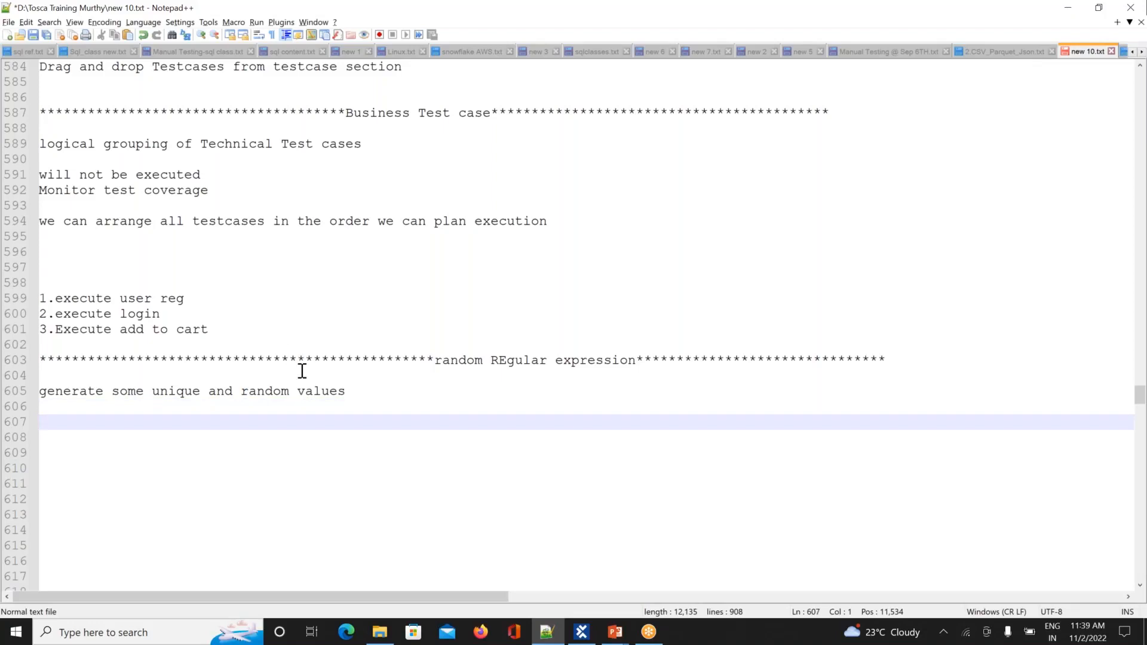
Step: Capitalise 'Random' in the heading and return to Tosca Commander
click(444, 360)
key(BackSpace)
text(R)
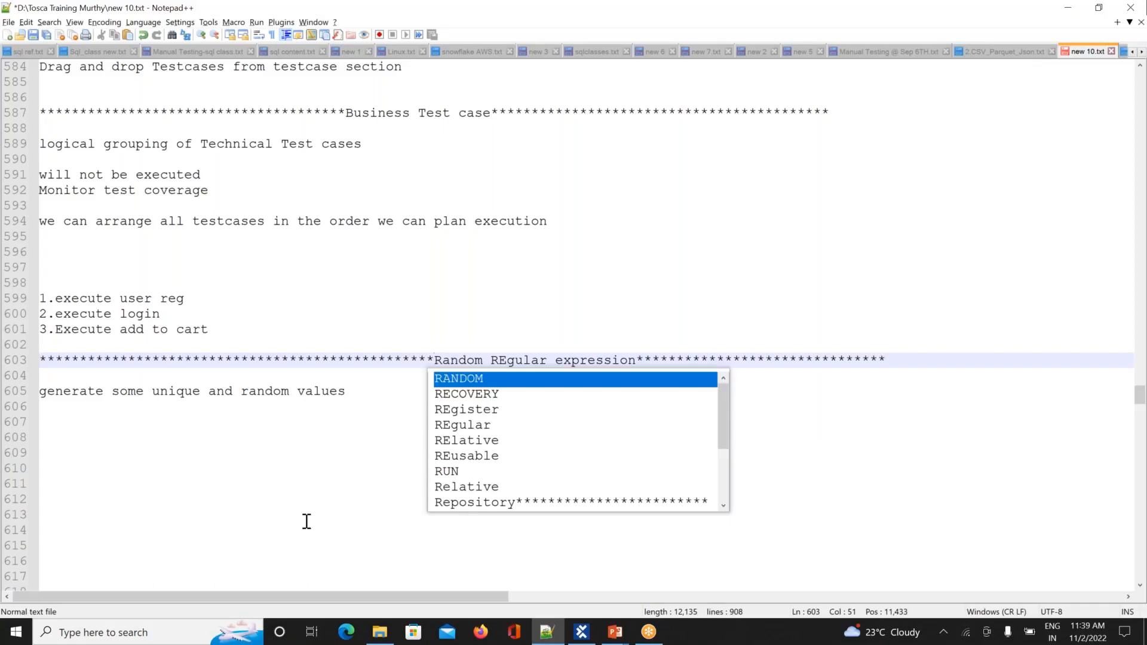
click(303, 524)
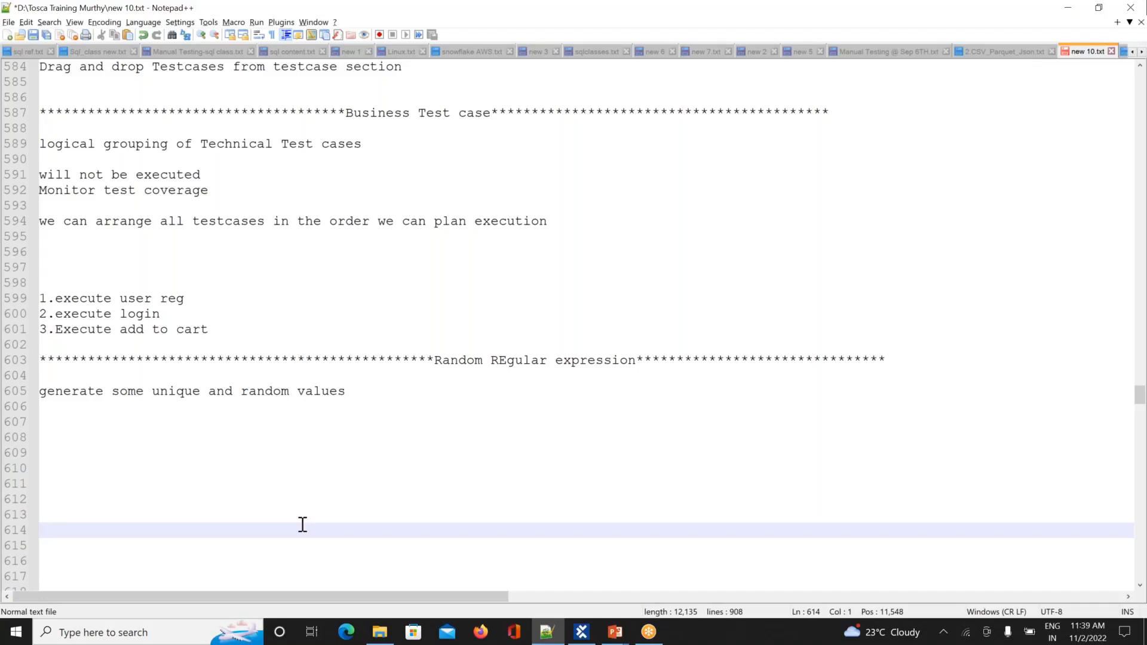
key(alt+Tab)
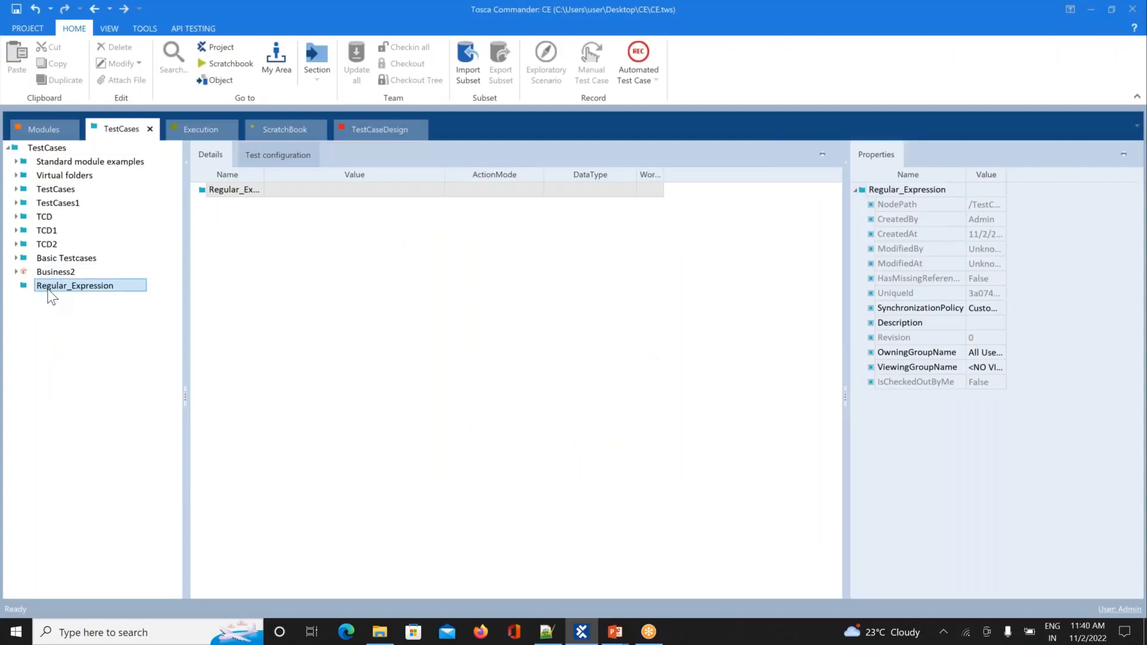
Step: Copy Register1 from Basic Testcases and paste it into the Regular_Expression folder
click(15, 259)
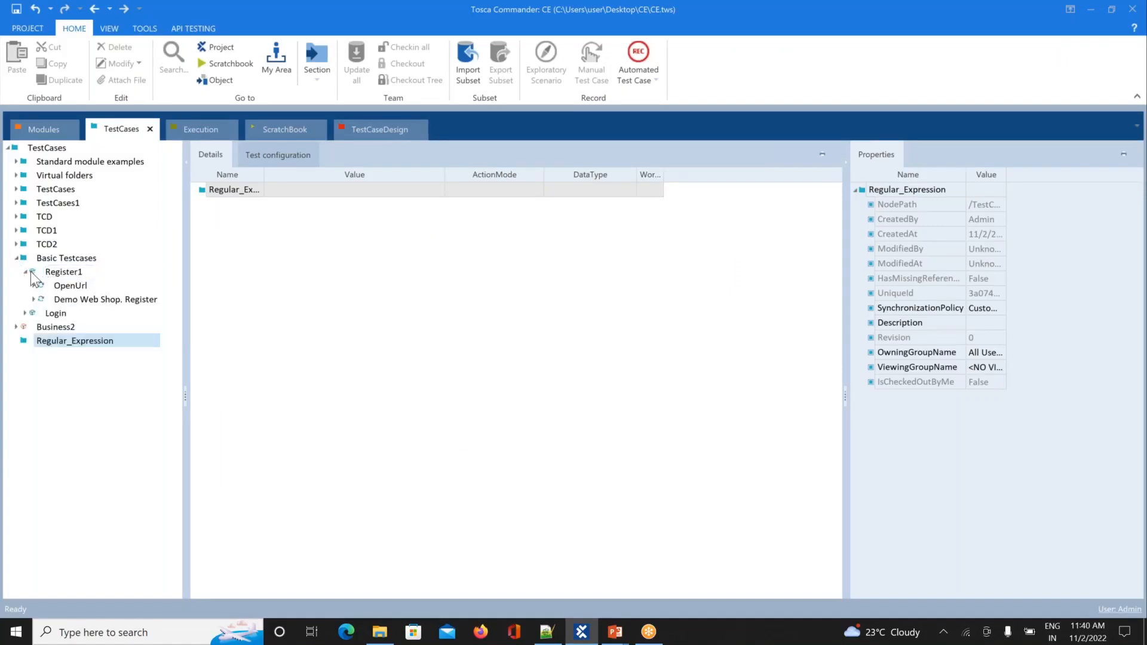
click(26, 271)
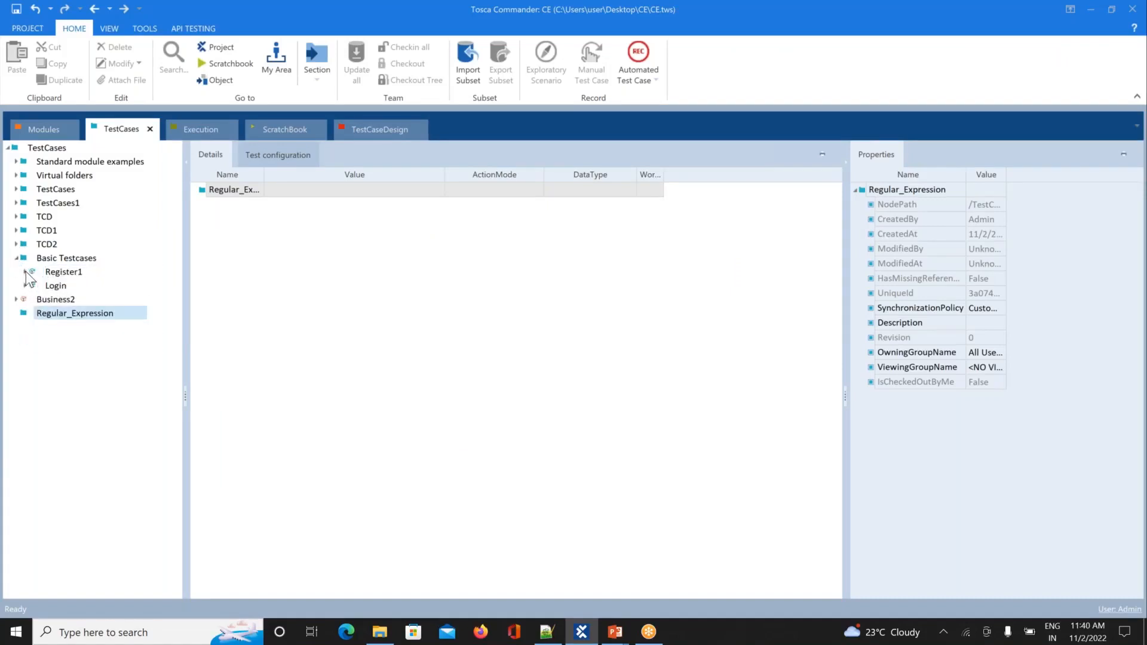
click(64, 272)
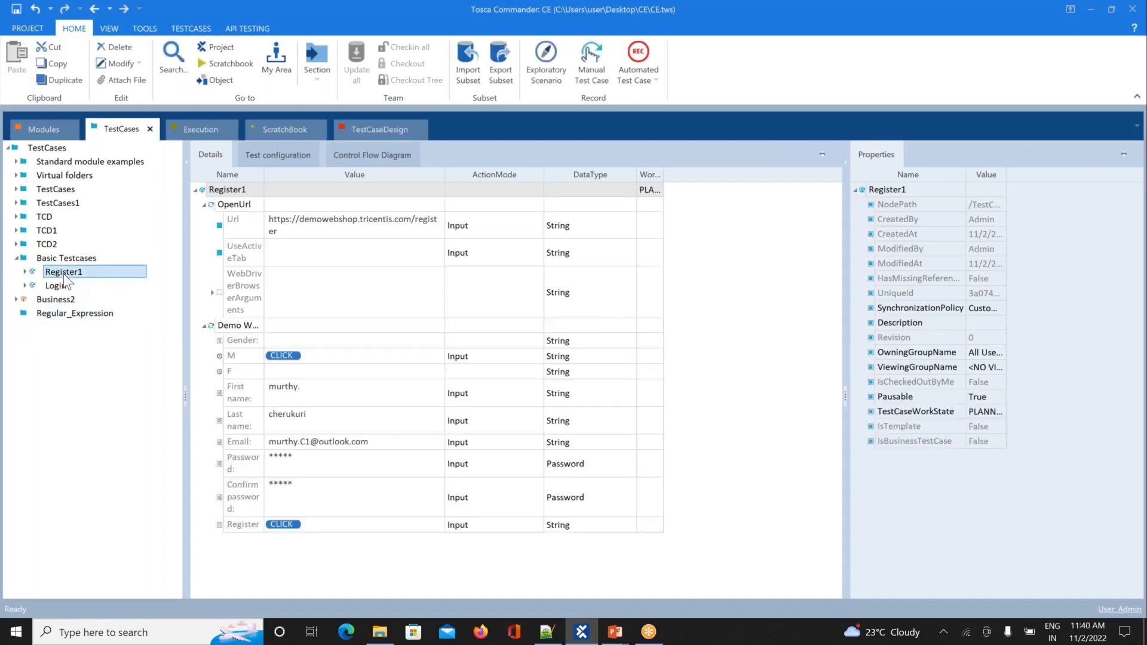
right_click(63, 273)
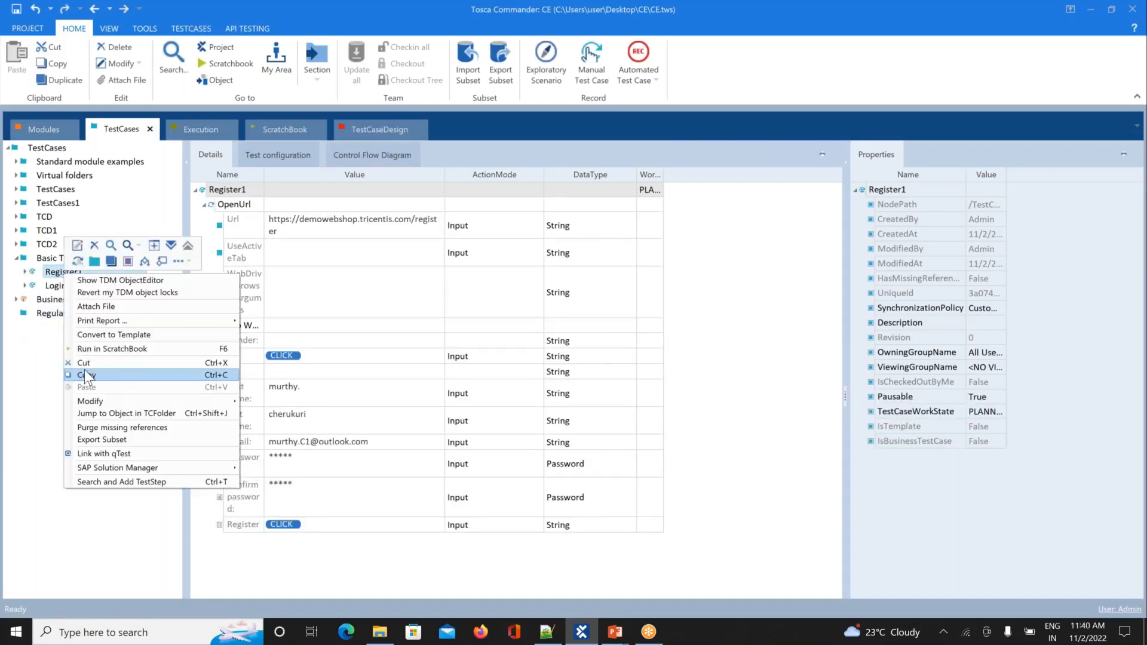
click(87, 375)
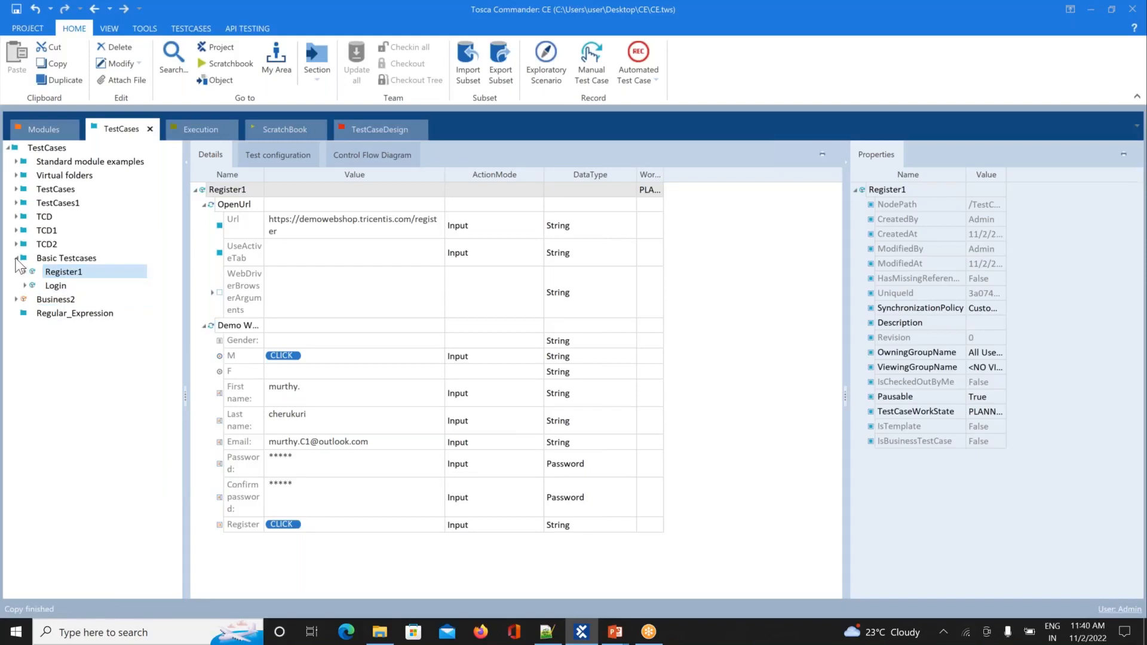
click(16, 258)
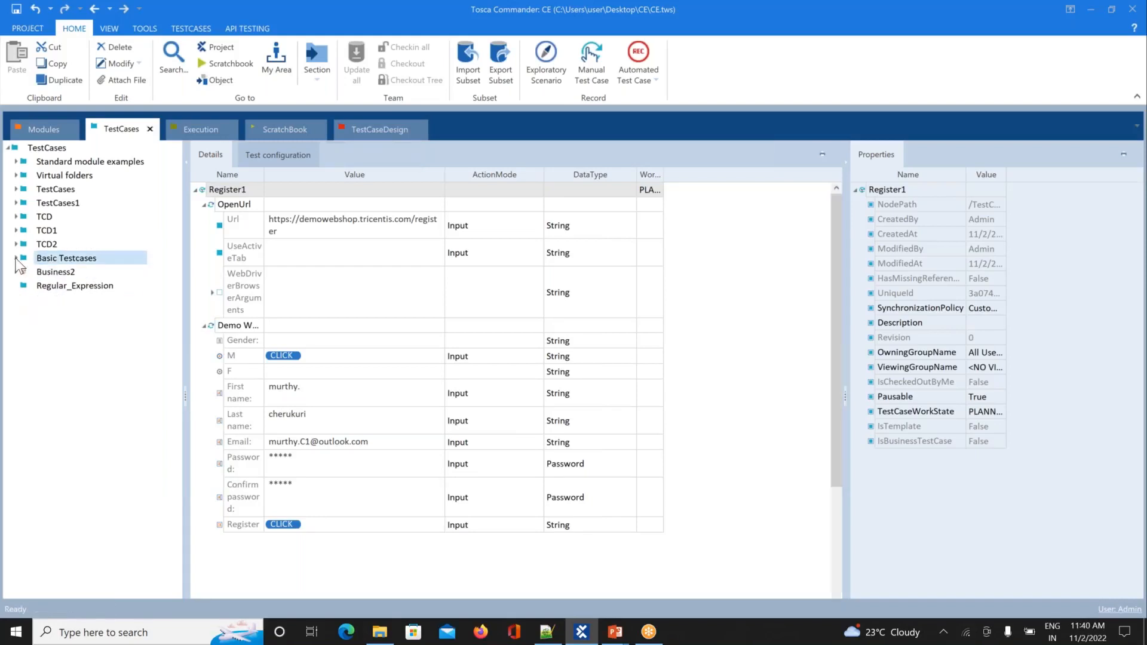
right_click(42, 287)
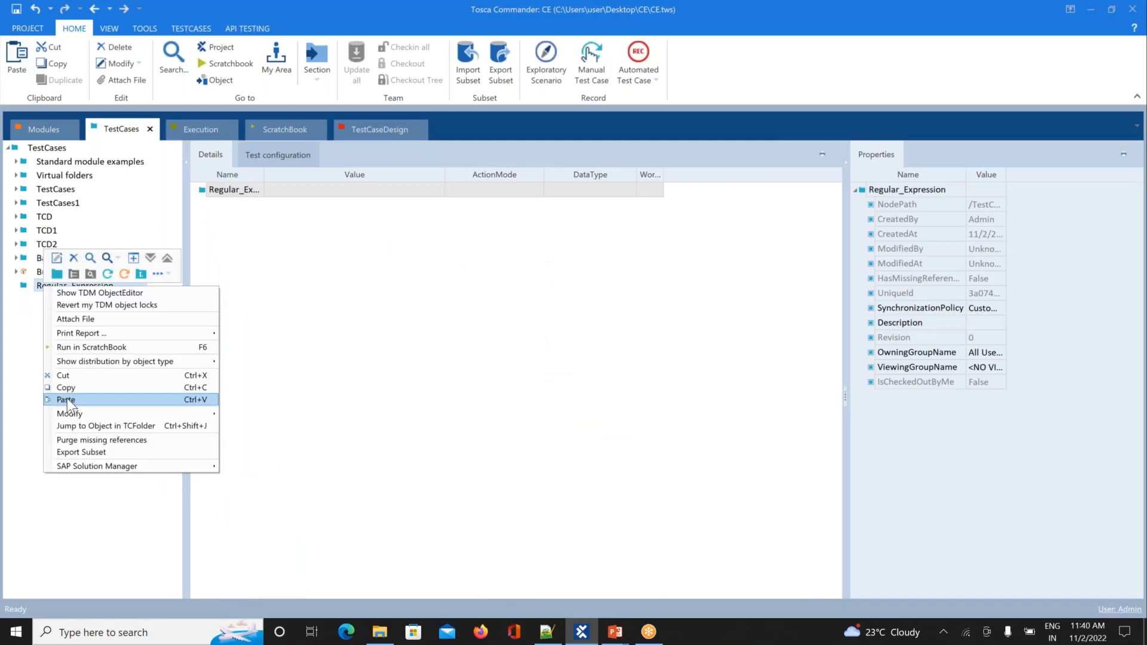
click(67, 399)
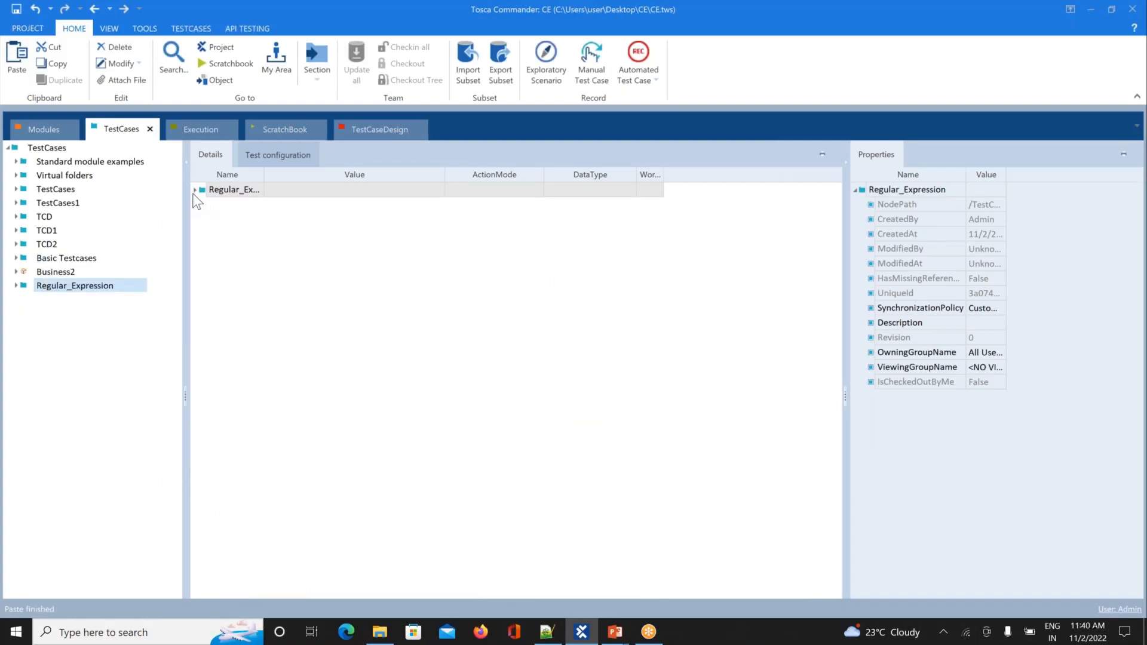
Step: Expand the pasted Register1's OpenUrl and registration steps in the details and tree, then select it
click(194, 190)
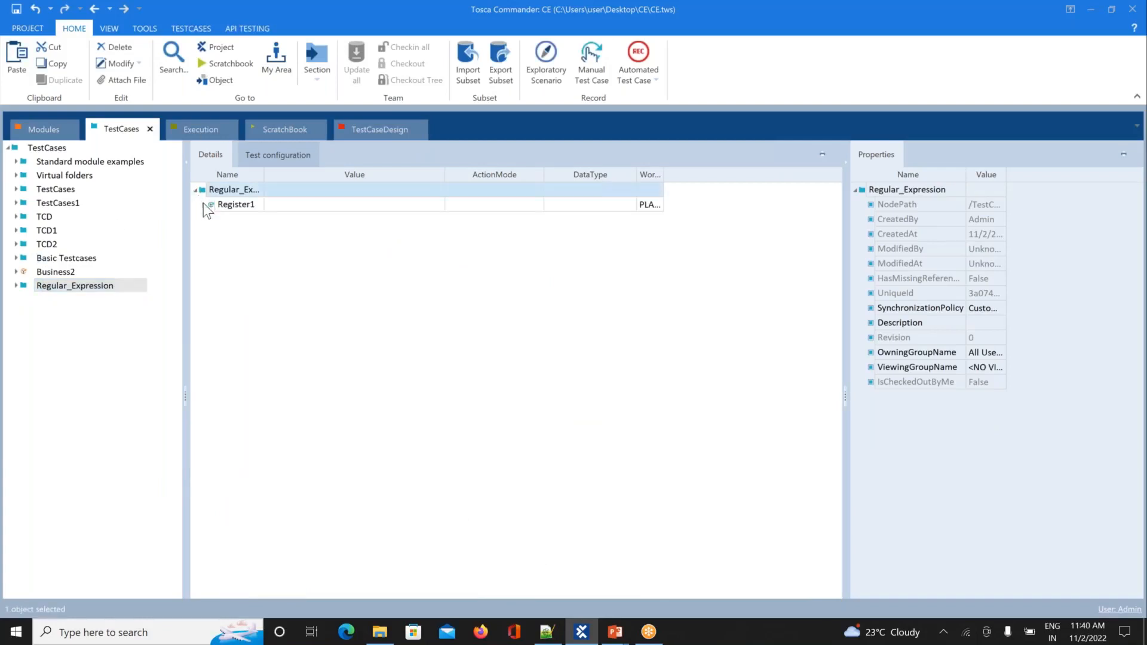
click(204, 205)
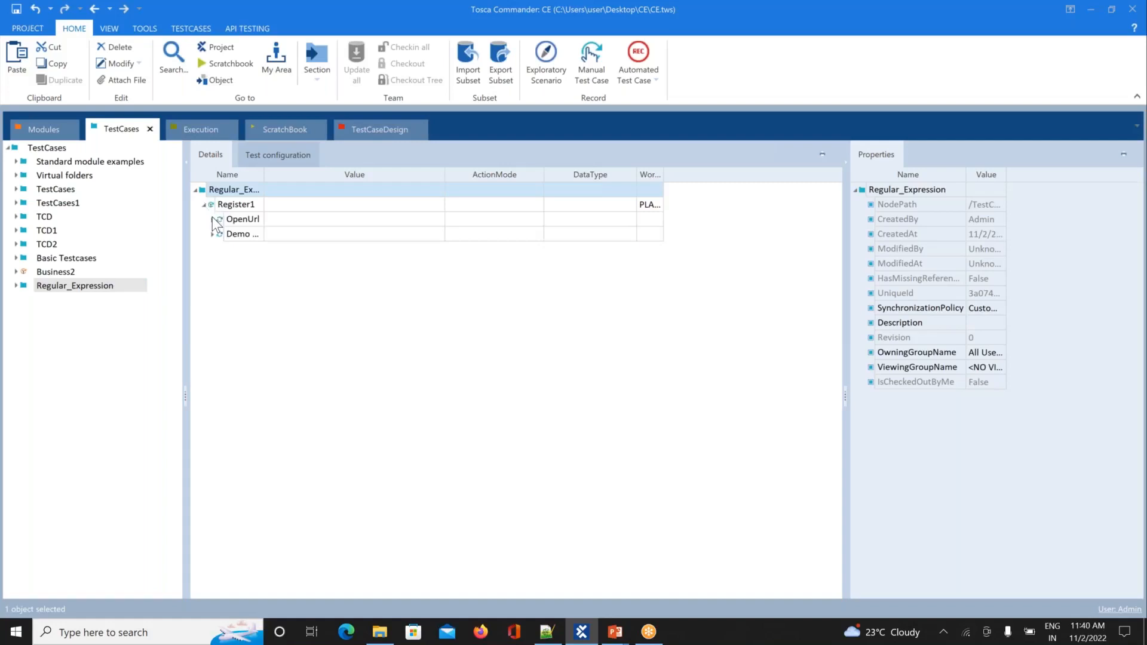
click(213, 218)
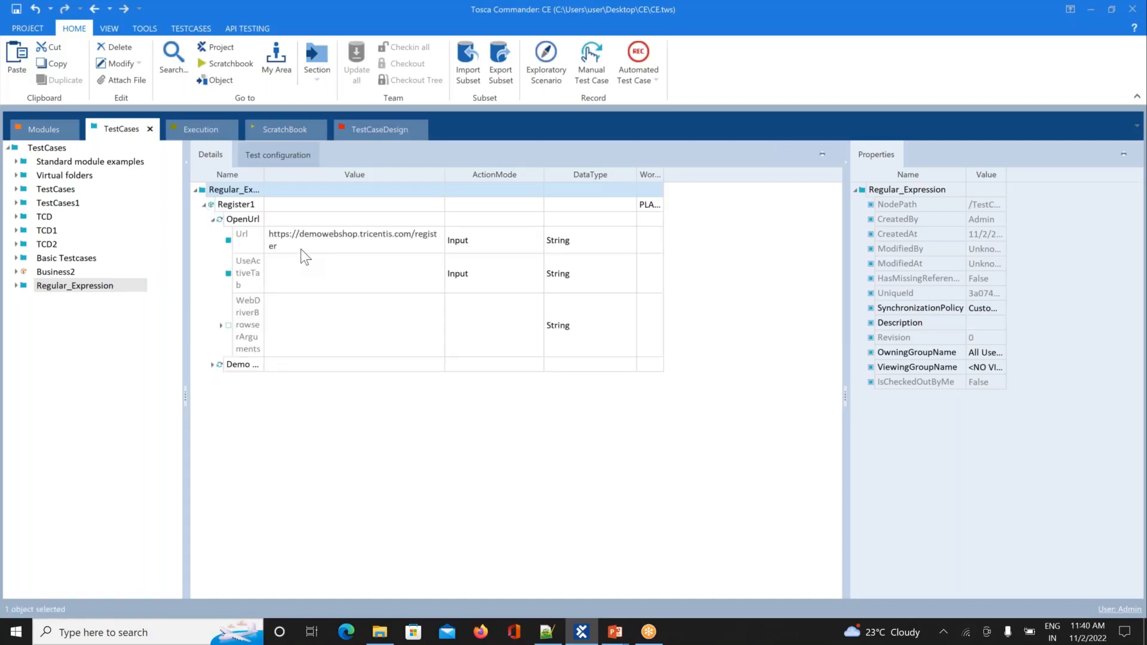
click(213, 365)
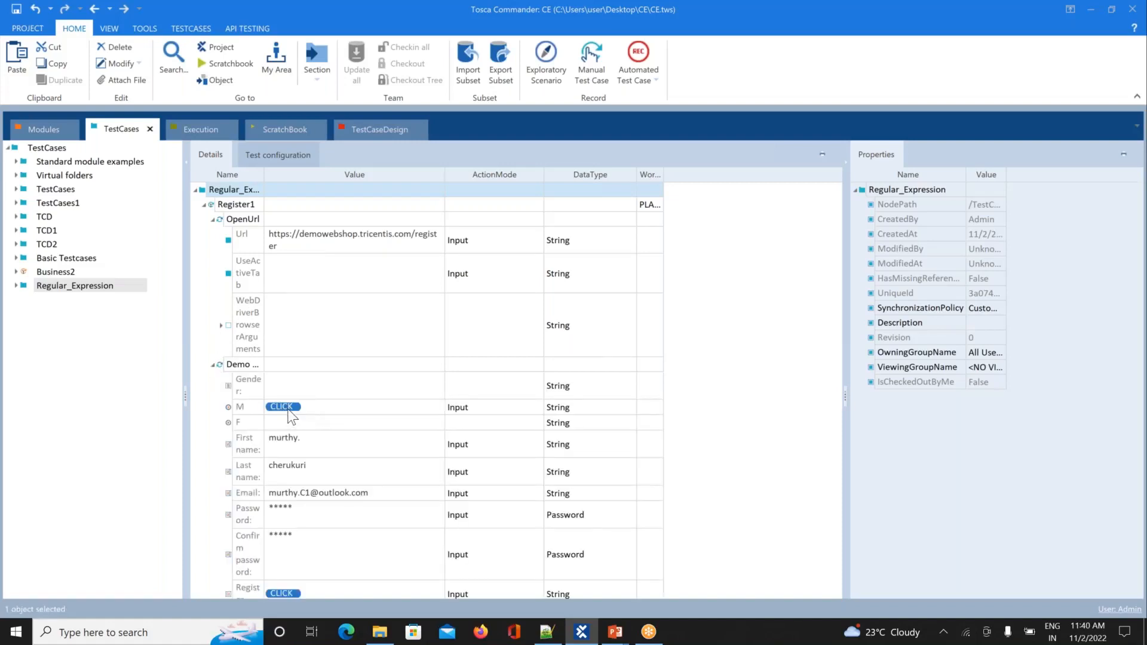
click(16, 285)
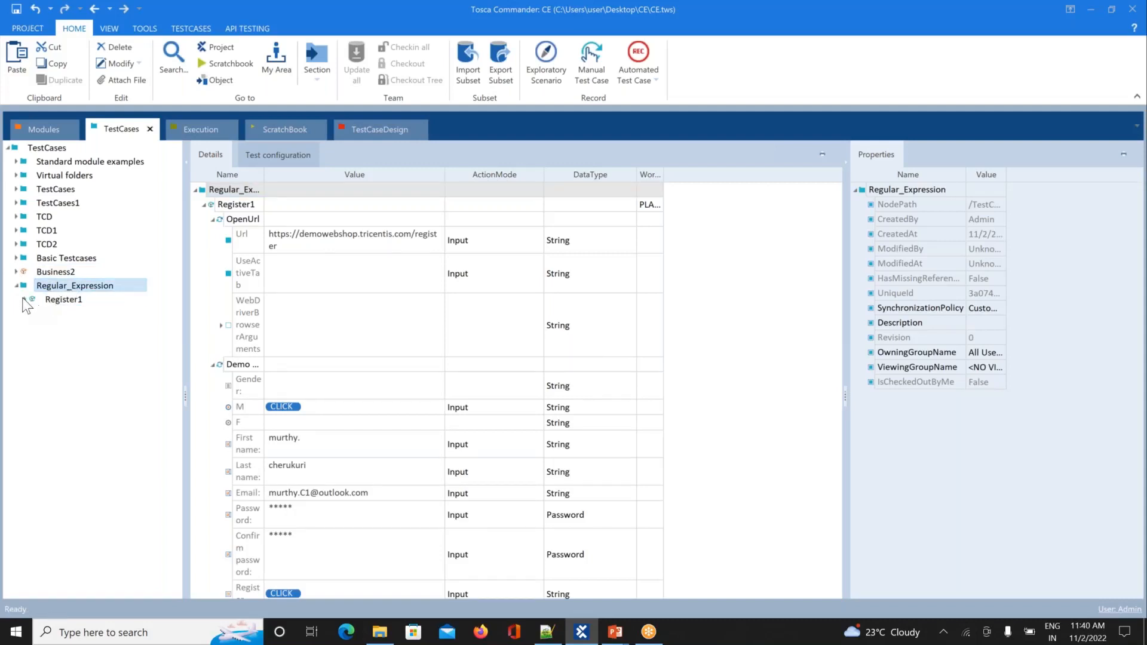
click(23, 300)
click(70, 315)
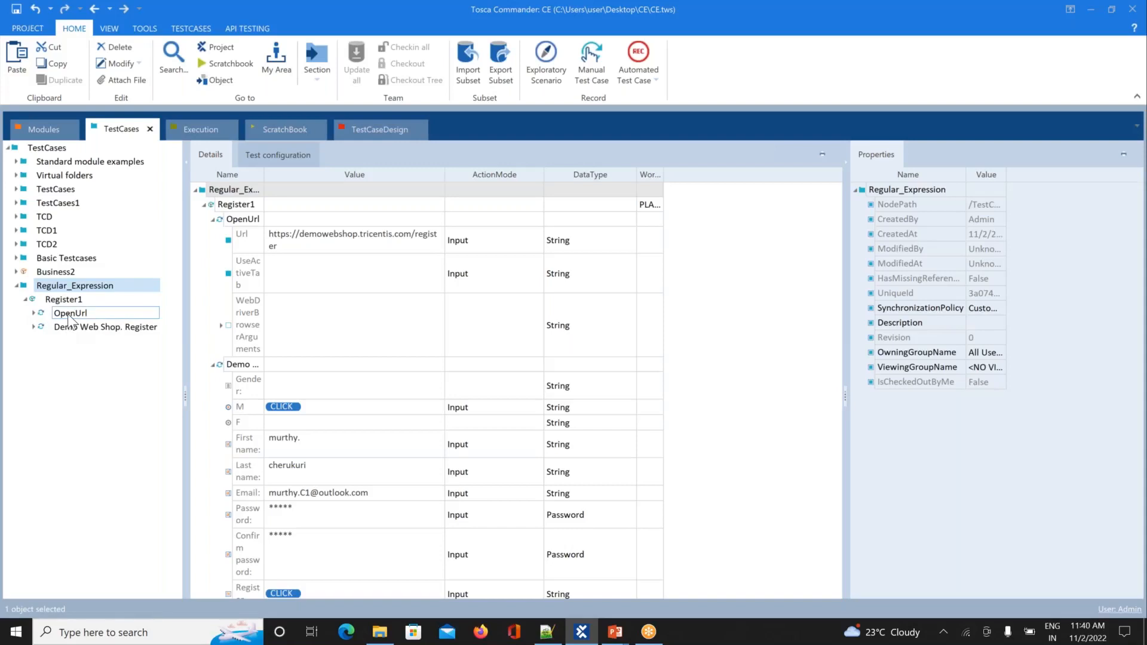
click(66, 301)
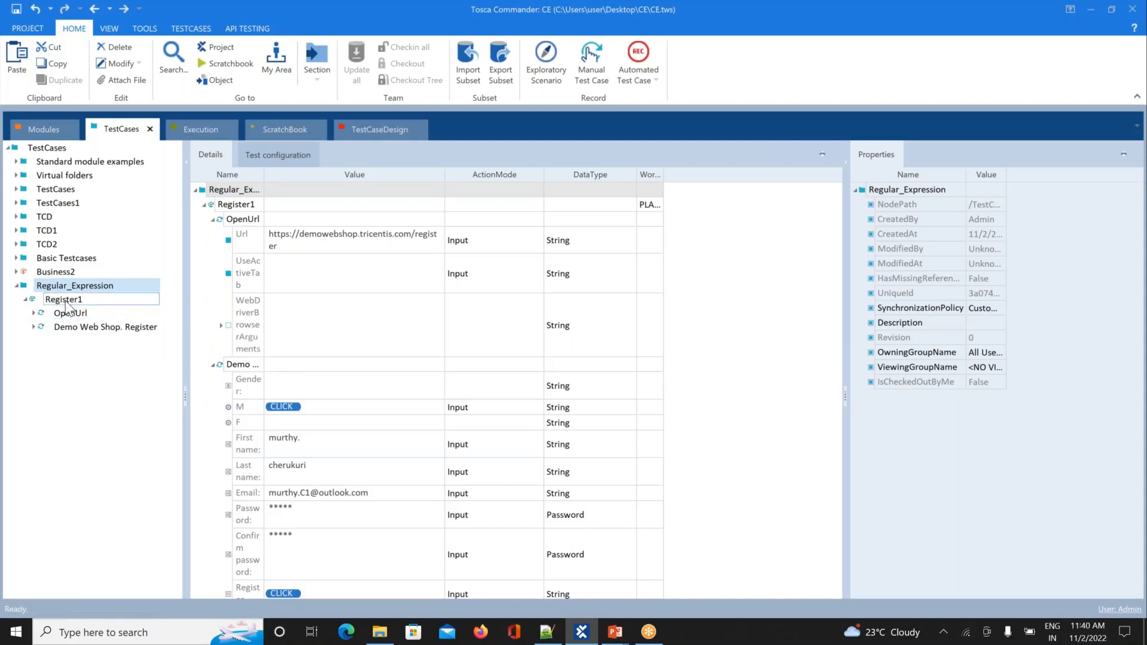
Step: Add a Browser test configuration parameter to the pasted Register1 and set its value to Chrome
right_click(68, 305)
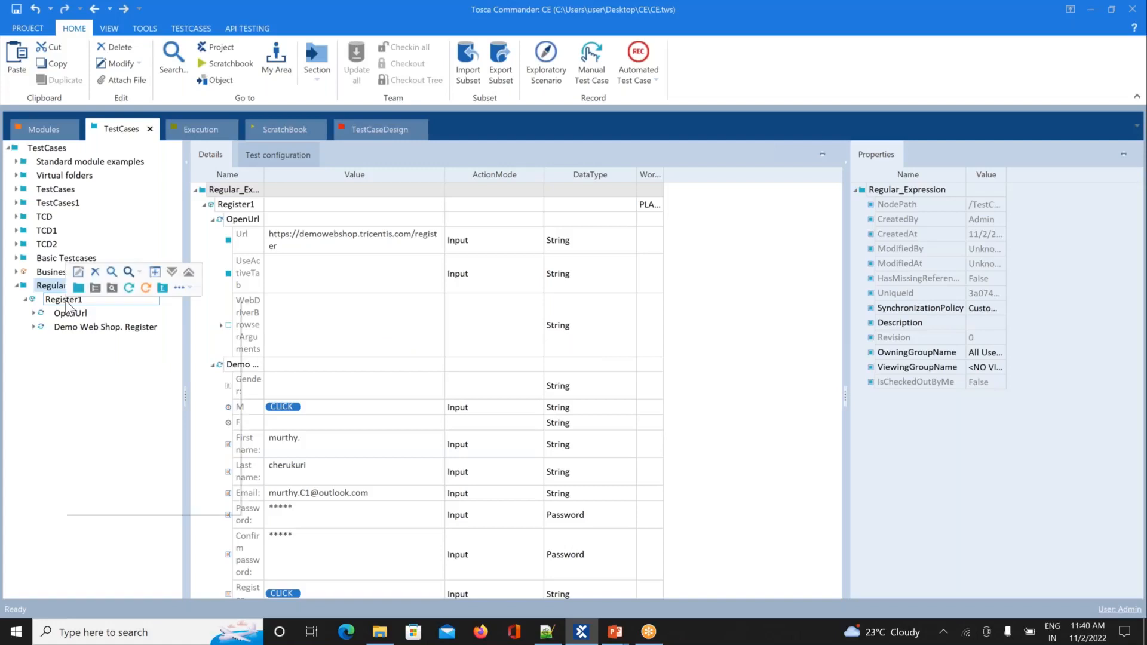
click(163, 287)
text(Ch)
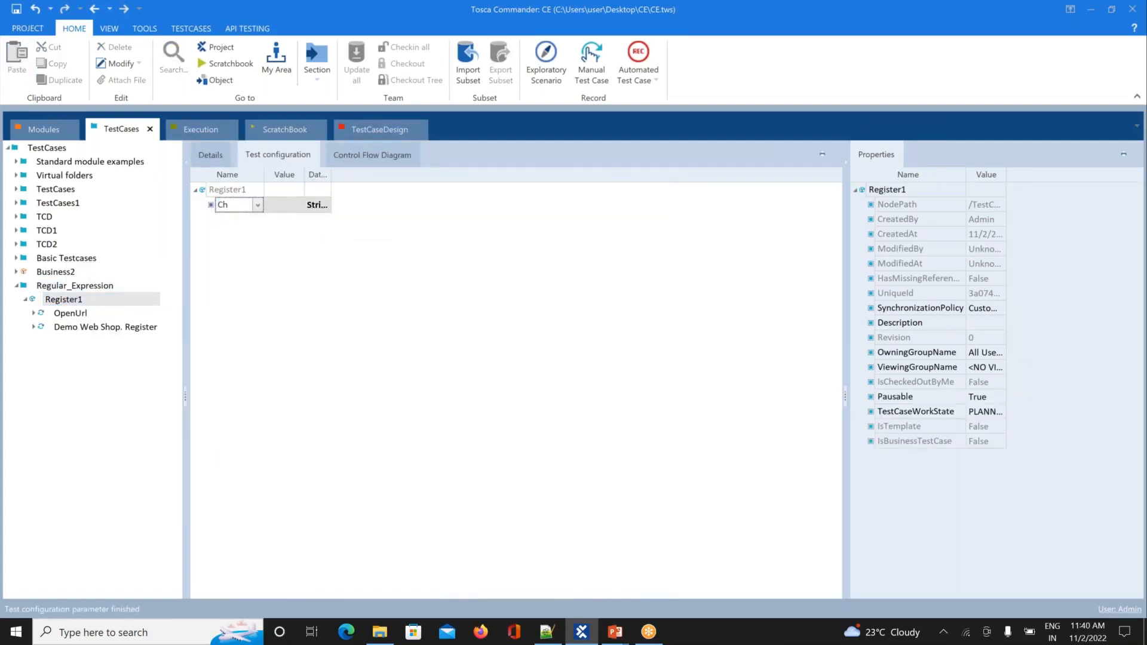
key(Down)
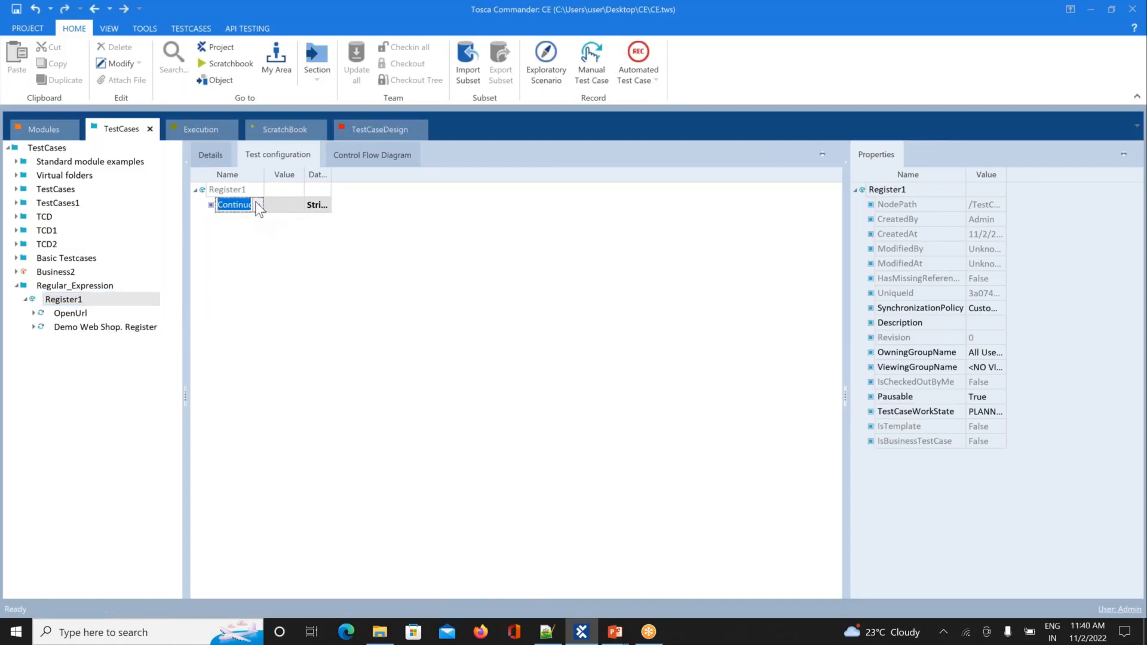
click(257, 205)
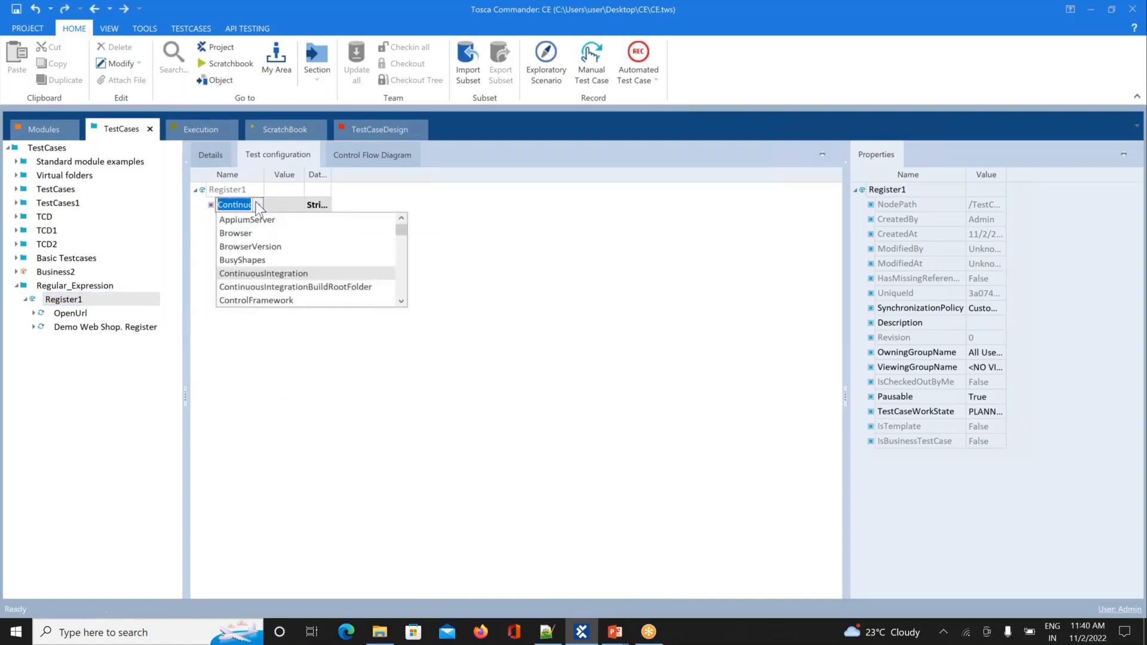
click(238, 233)
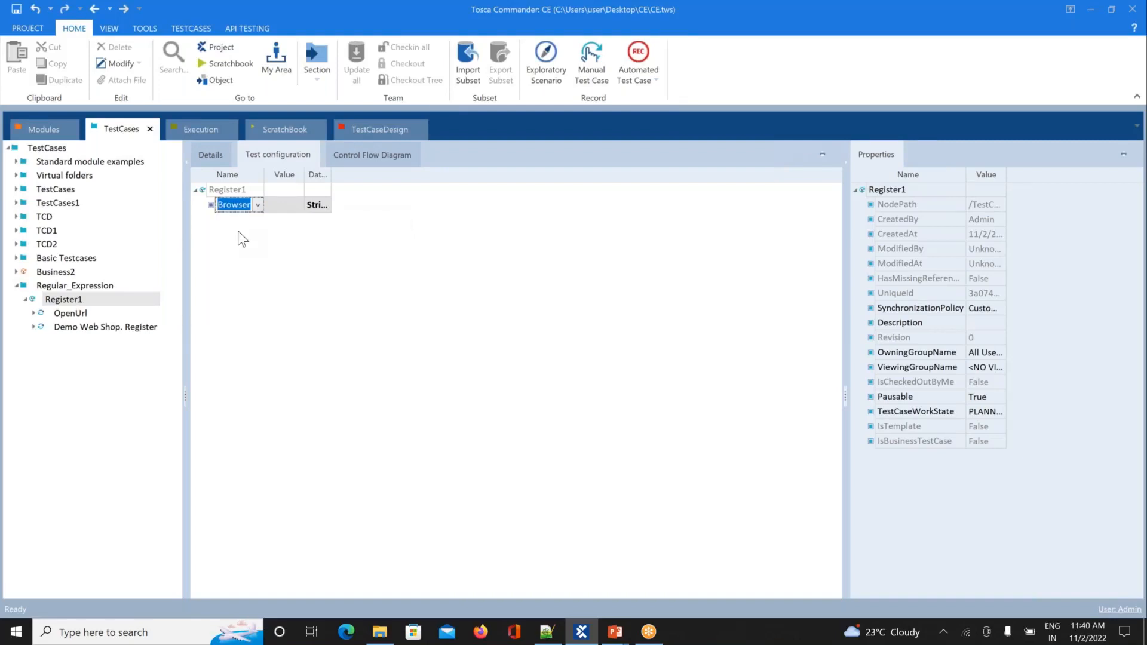
click(291, 207)
click(298, 205)
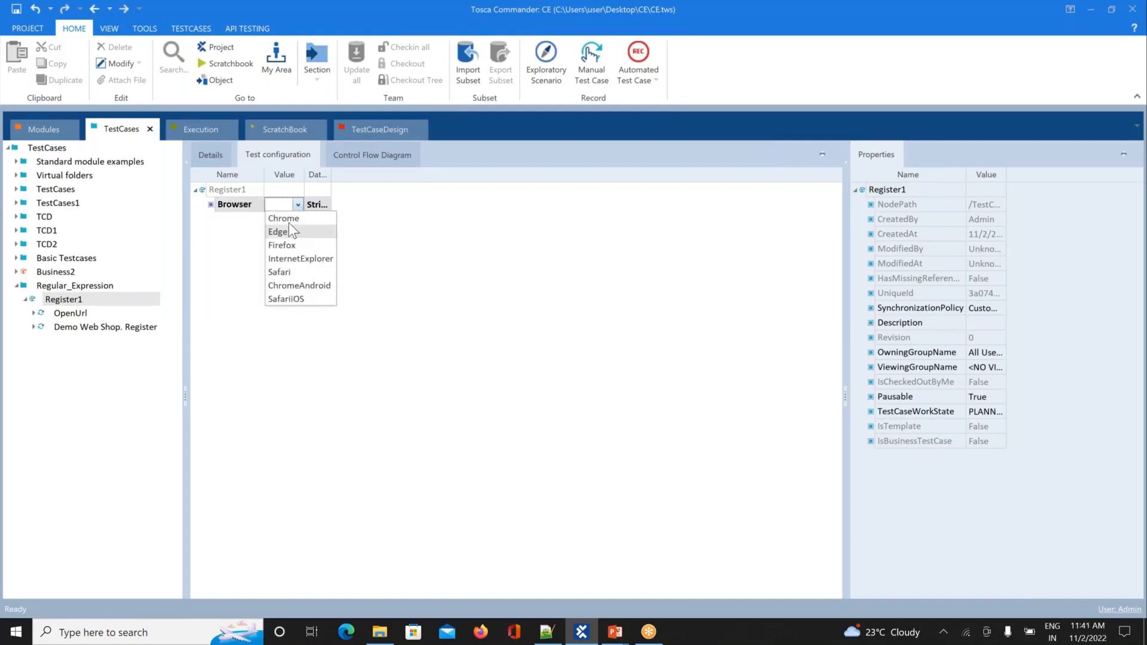
click(289, 221)
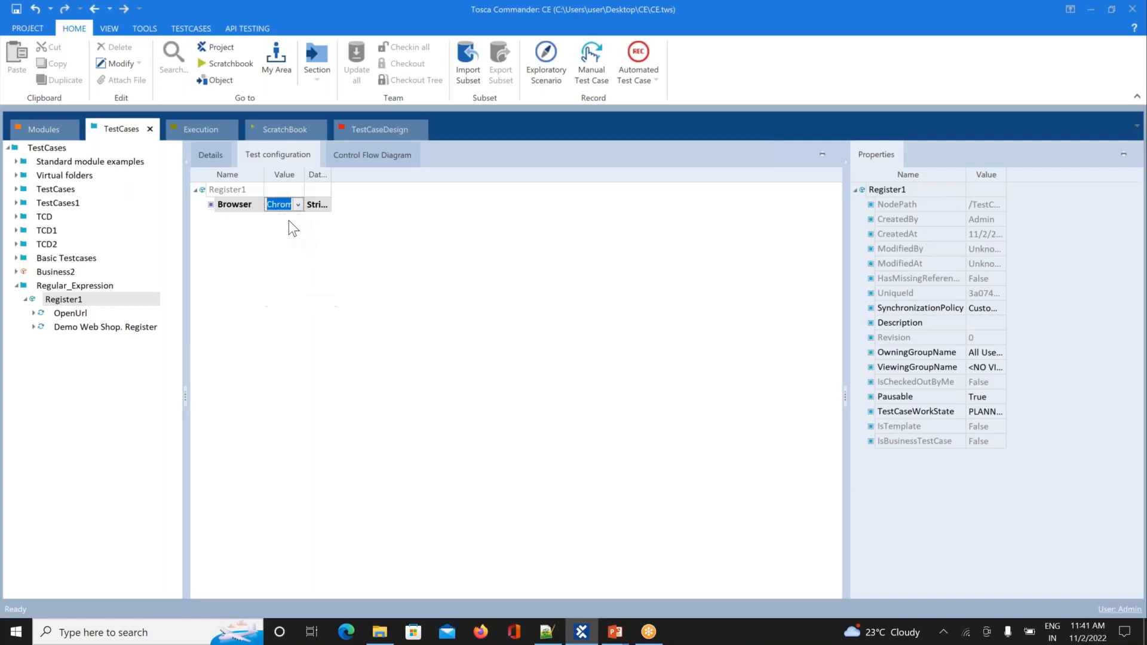
click(274, 302)
click(73, 300)
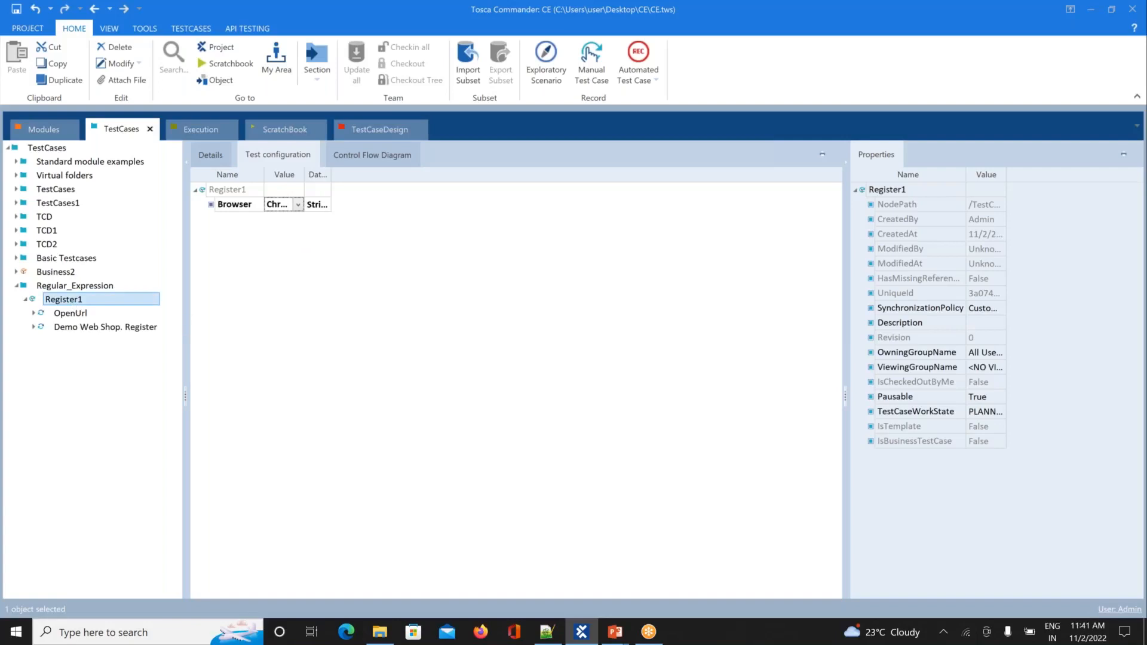
right_click(72, 301)
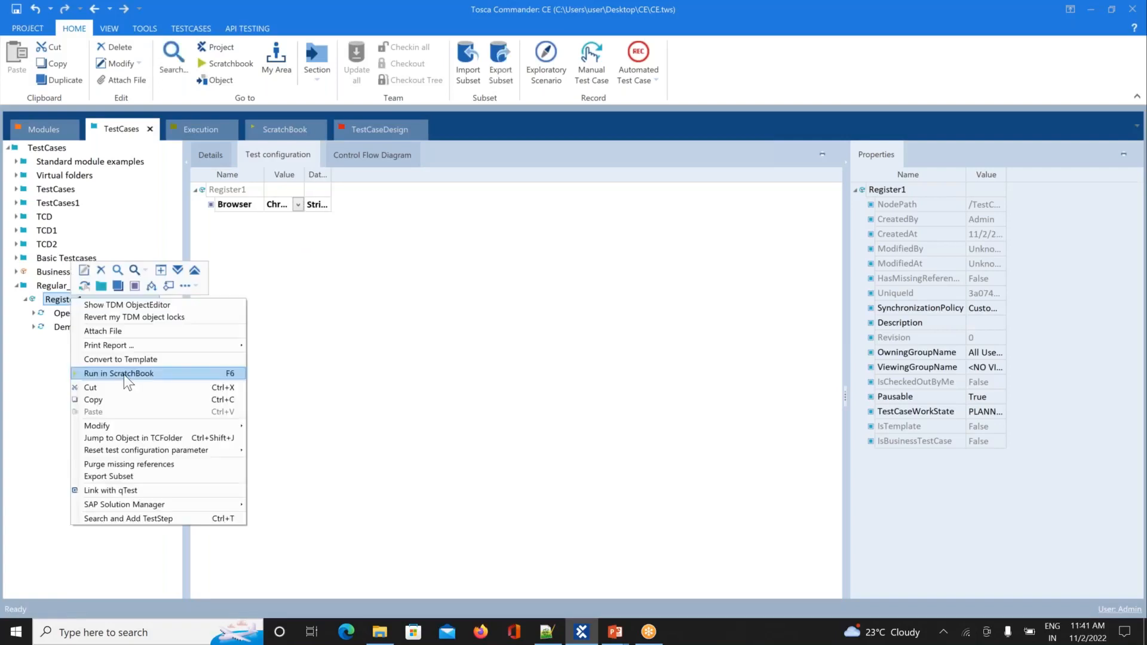
Step: Run the Register1 copy in ScratchBook; the submitted form reports 'The specified email already exists'
click(123, 375)
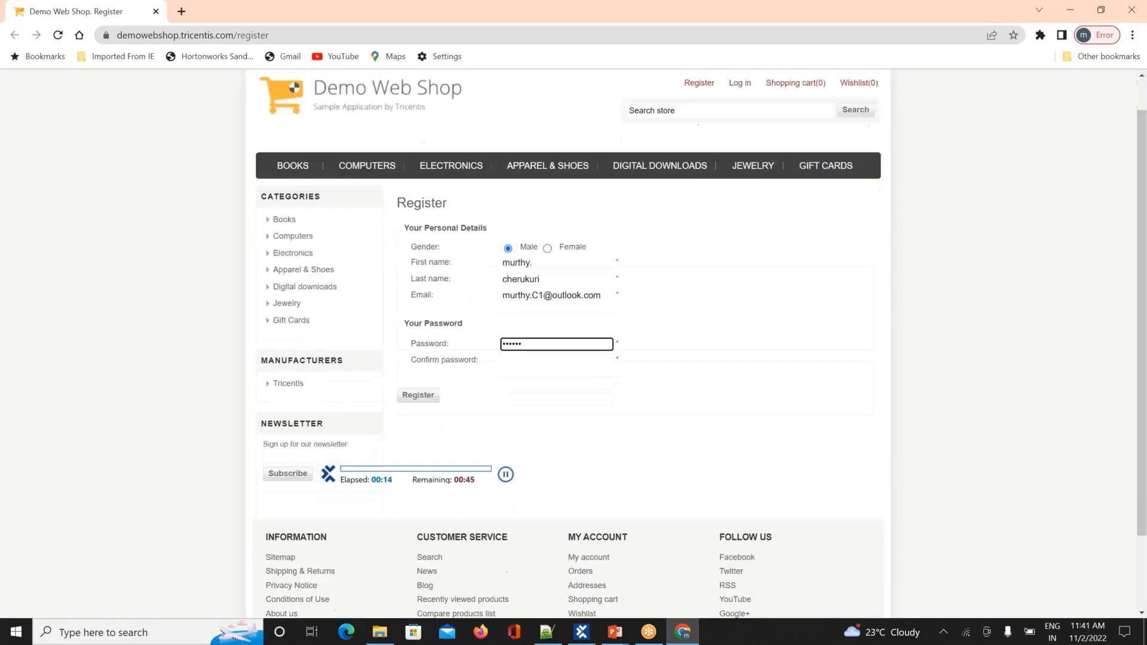
click(419, 346)
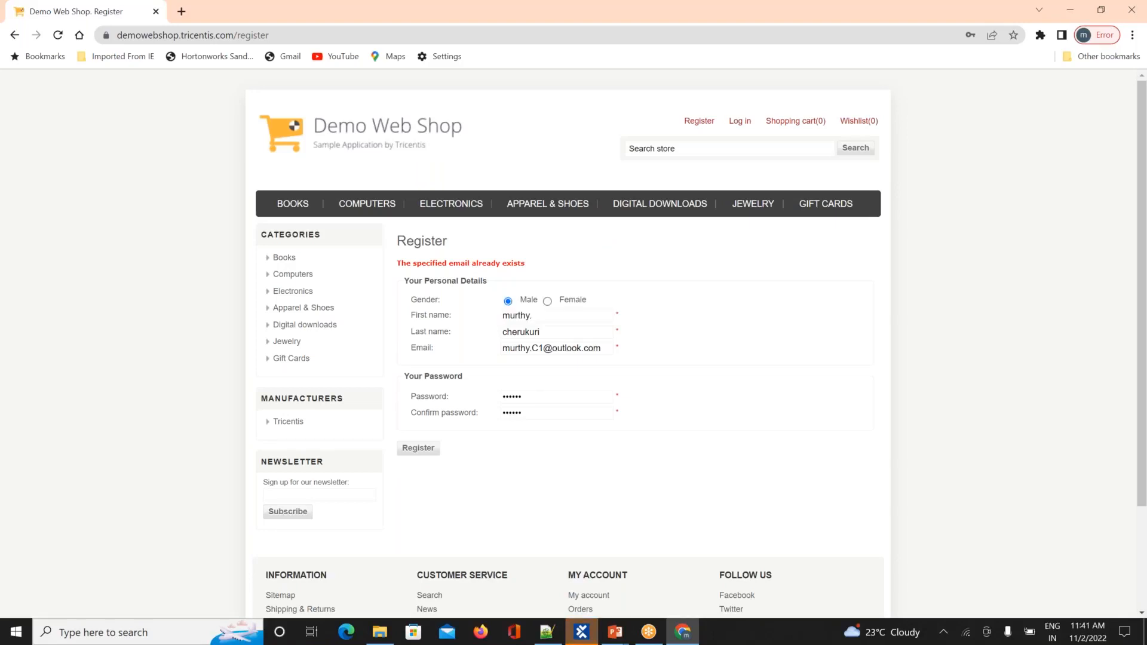
Step: Change the Register step's Email from C1 to C2 and close the leftover shop browser
click(580, 632)
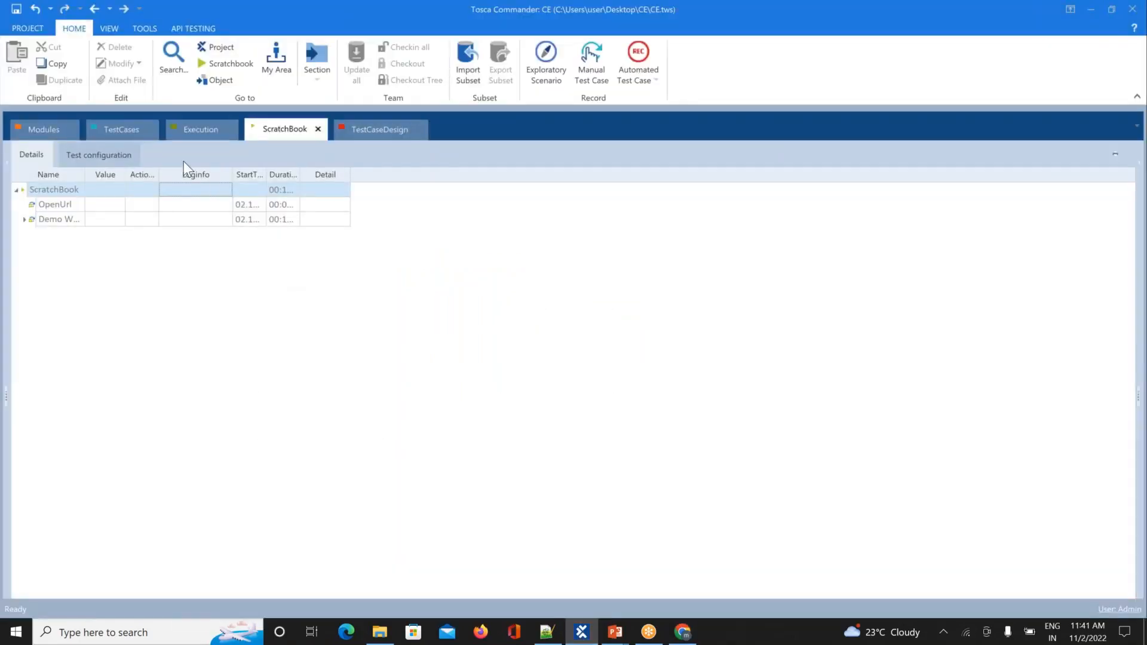
click(197, 133)
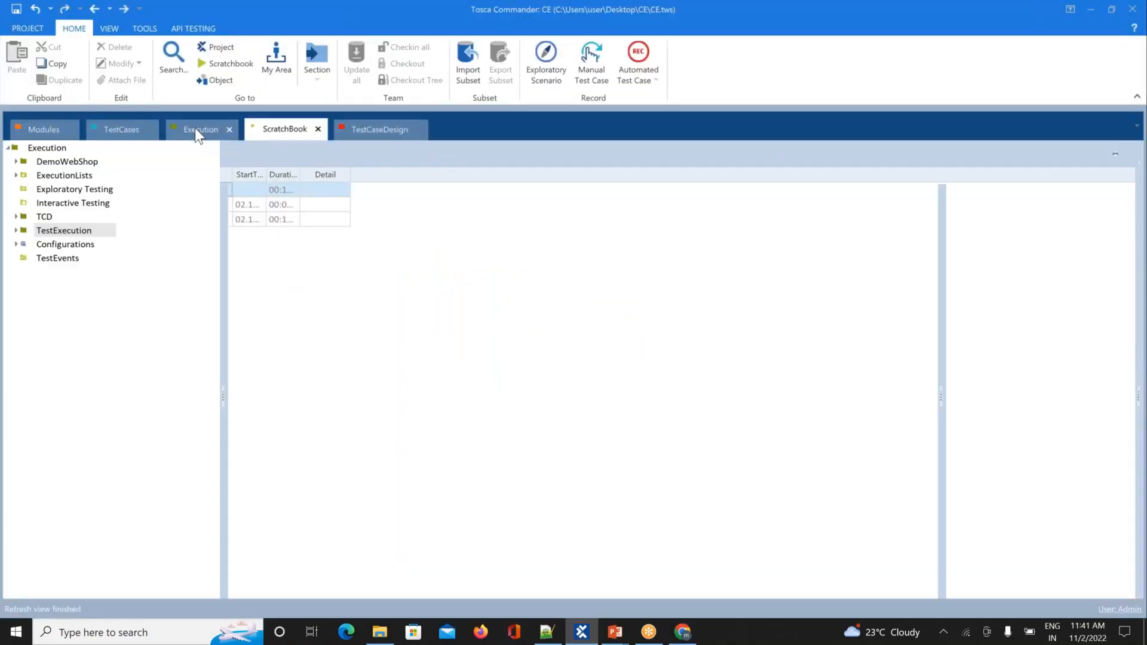
click(120, 128)
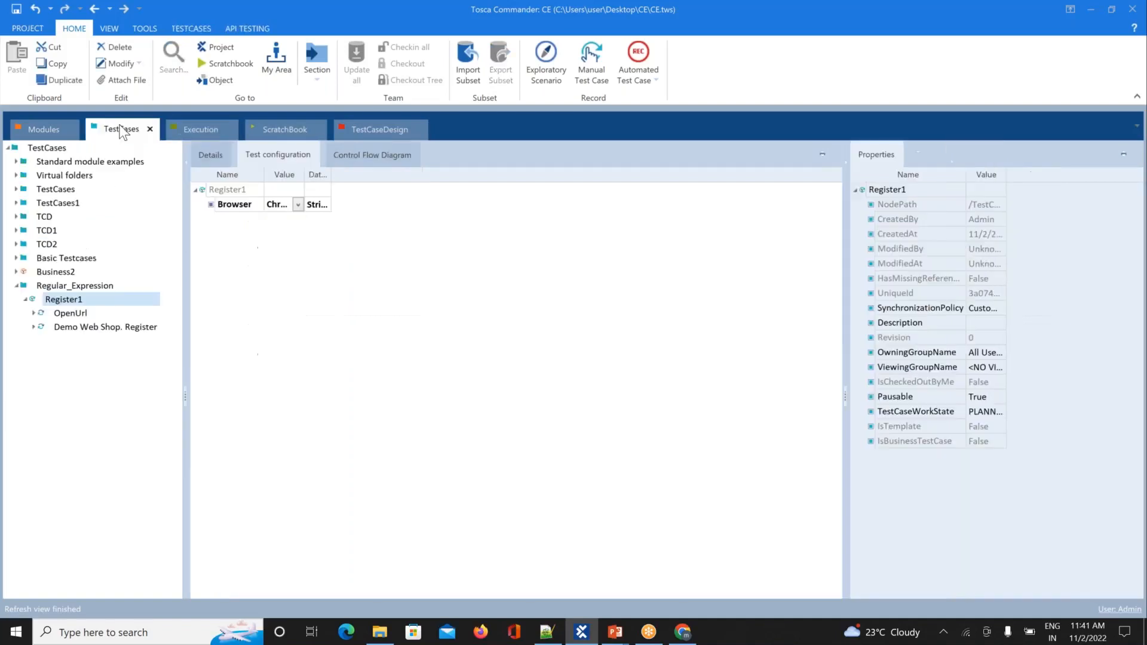
click(78, 328)
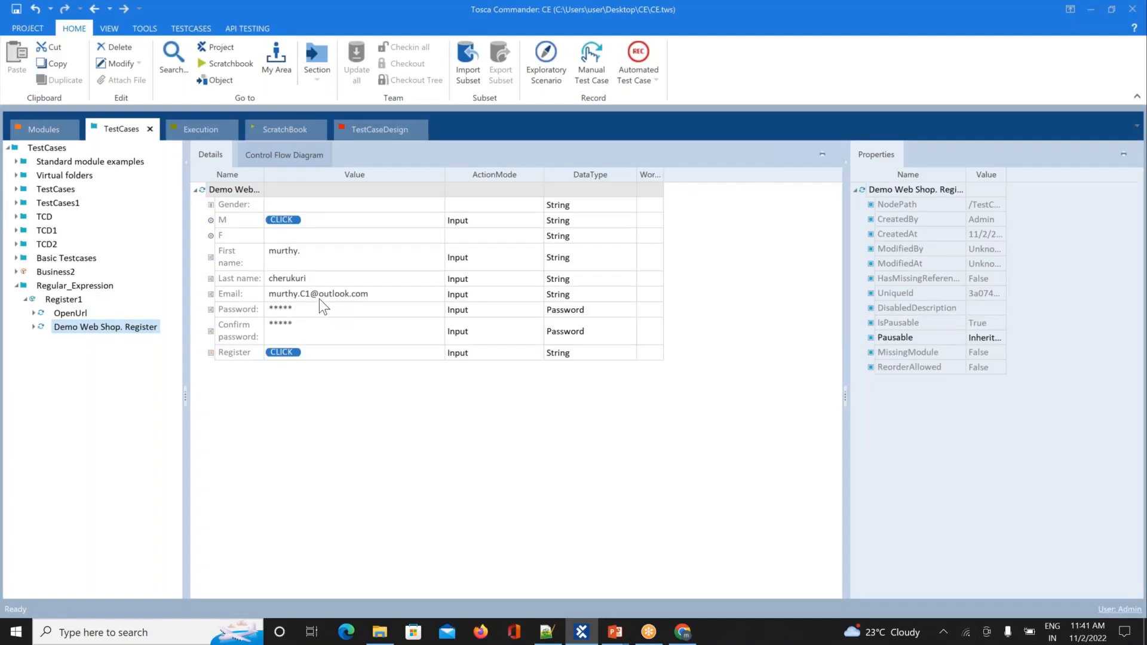
click(308, 292)
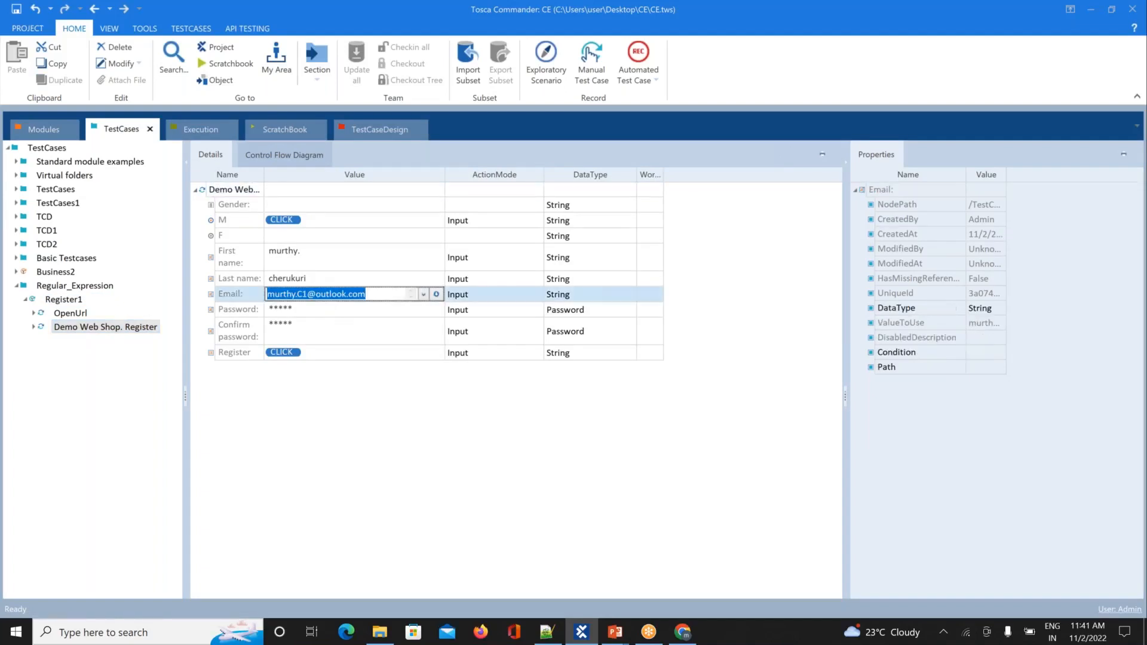
click(308, 293)
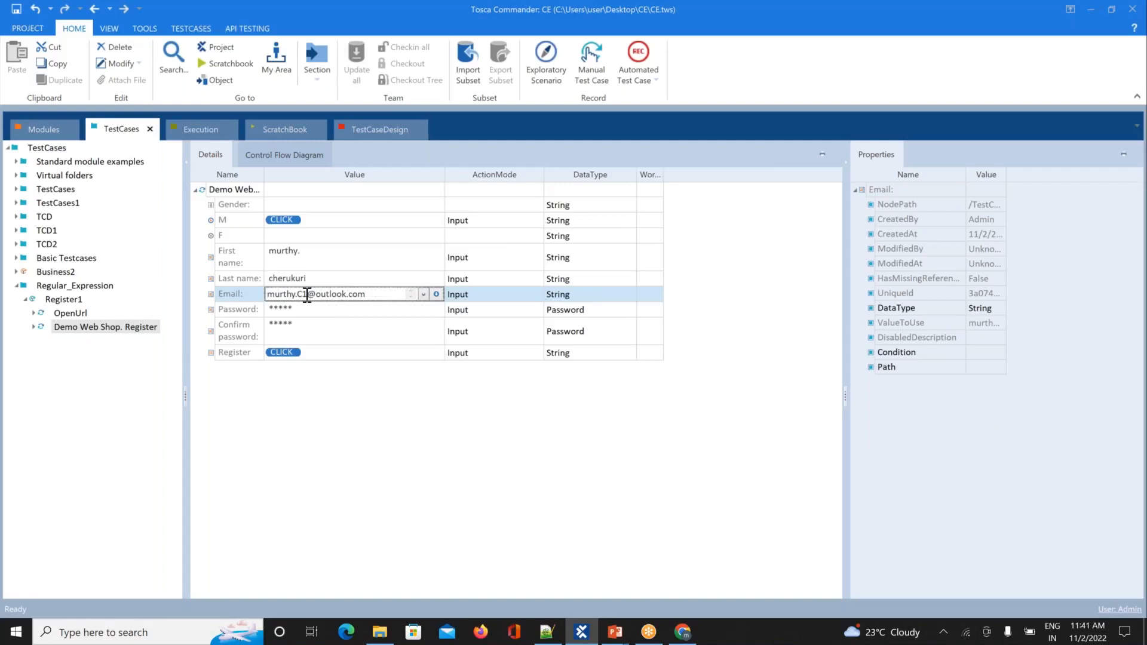
key(BackSpace)
text(2)
click(344, 434)
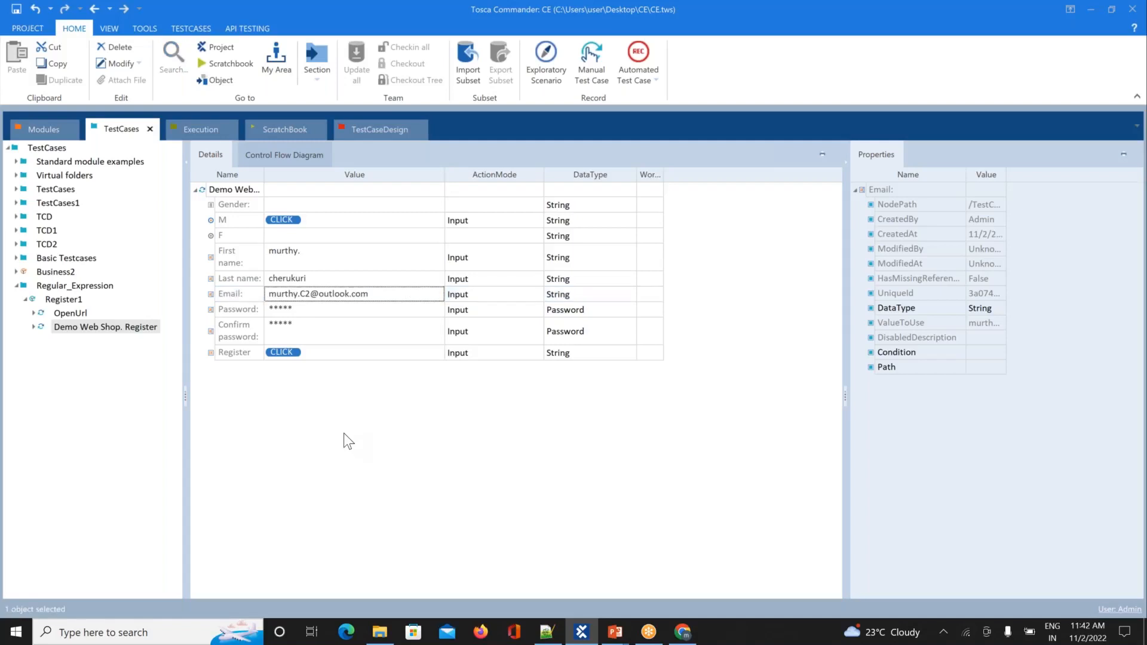
click(684, 633)
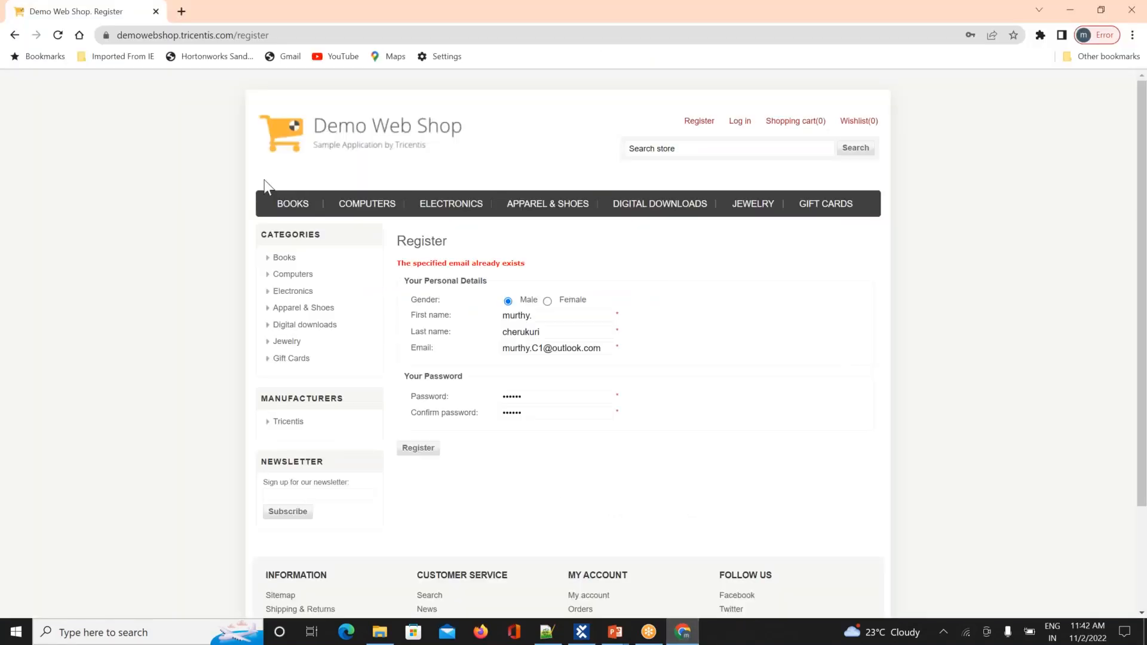
click(157, 11)
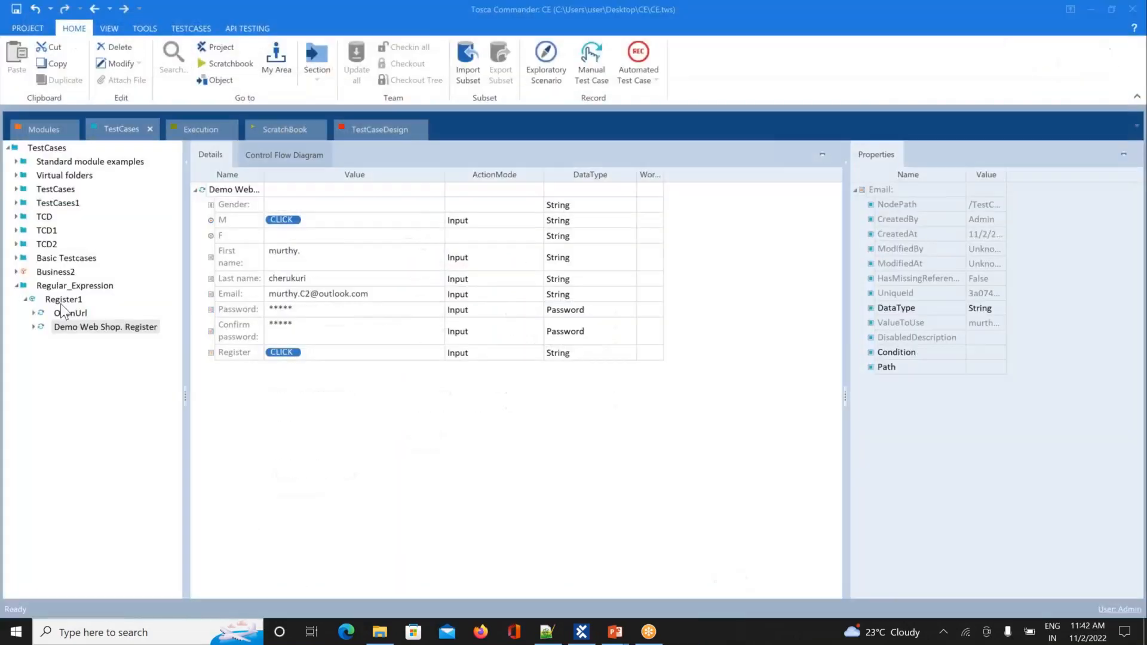
Step: Run Register1 in ScratchBook and check the browser shows 'Your registration completed'
right_click(62, 304)
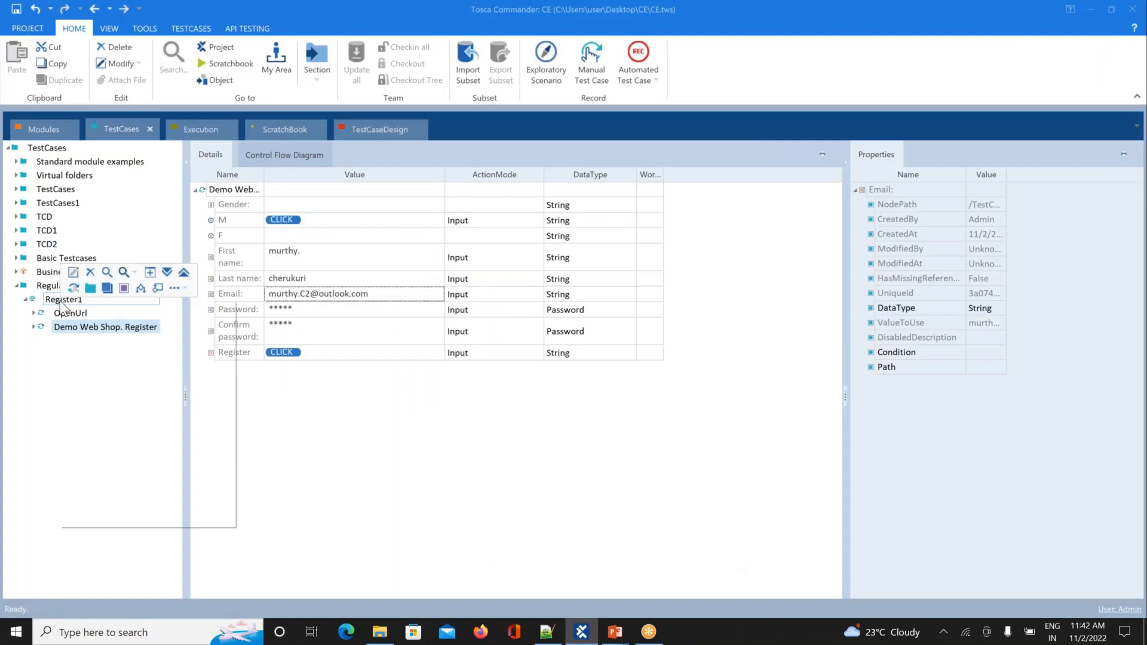
click(95, 375)
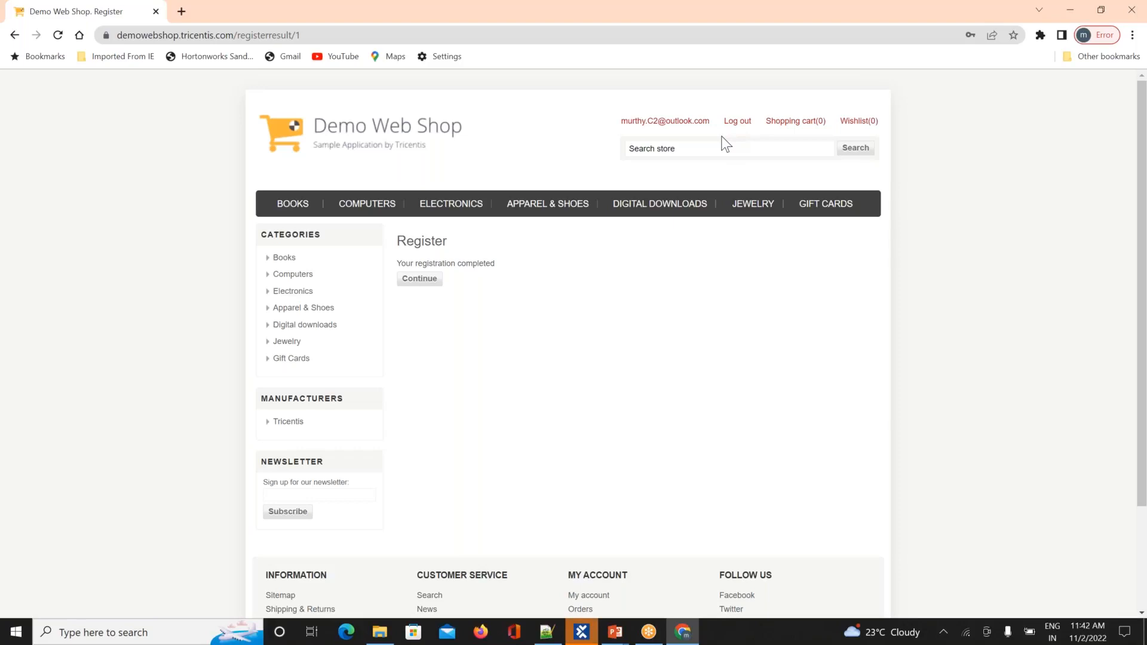
key(alt+Tab)
key(alt+Tab)
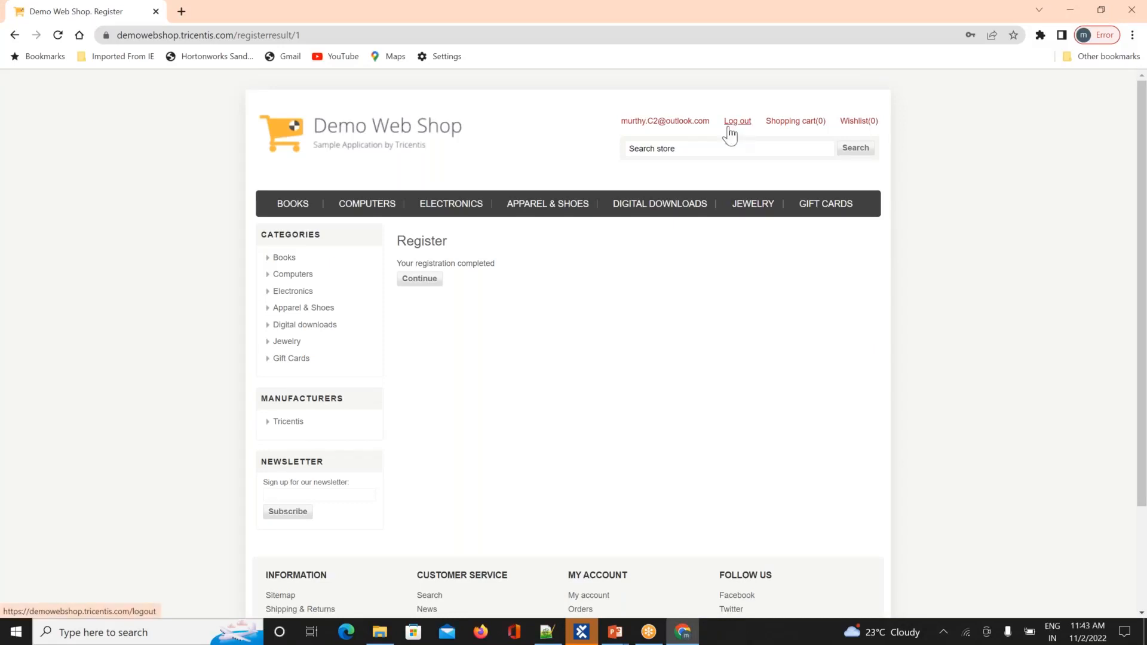
key(alt+Tab)
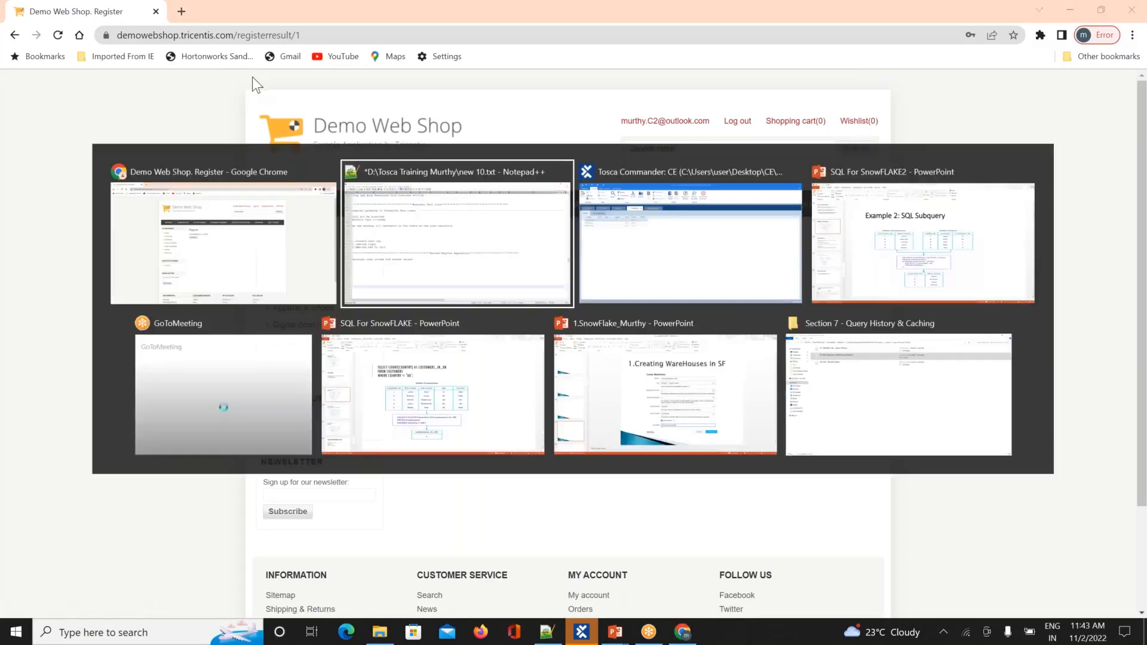
Step: Add the Login folder's Demo Web Shop module holding Log out as a new Register1 step
key(alt+Tab)
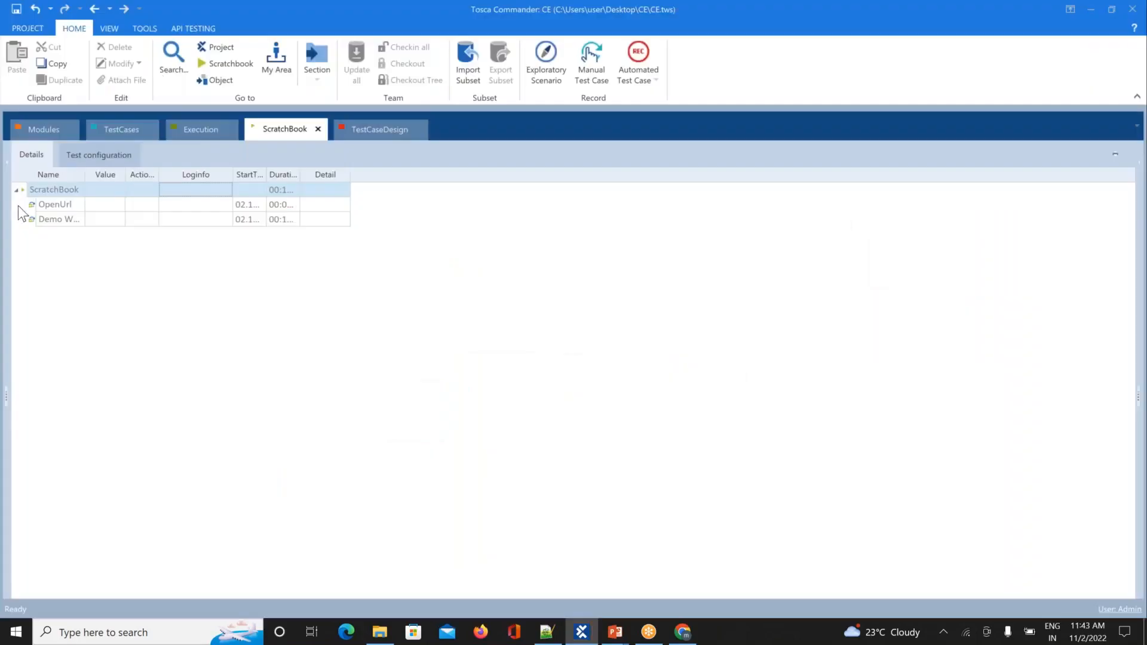
click(124, 127)
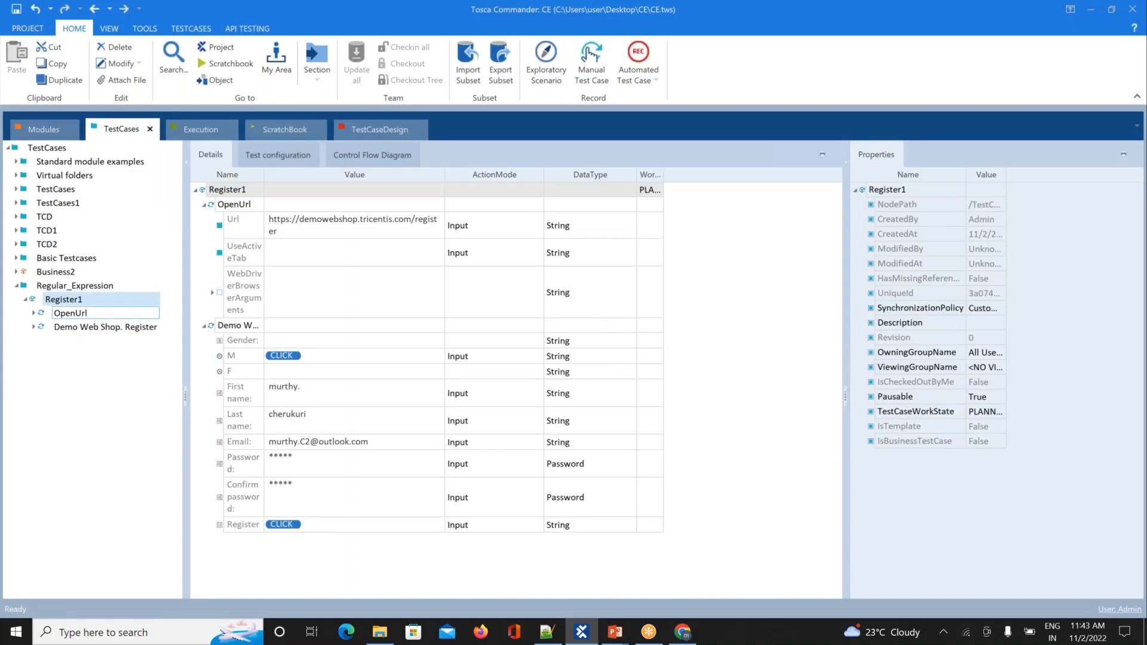
click(90, 328)
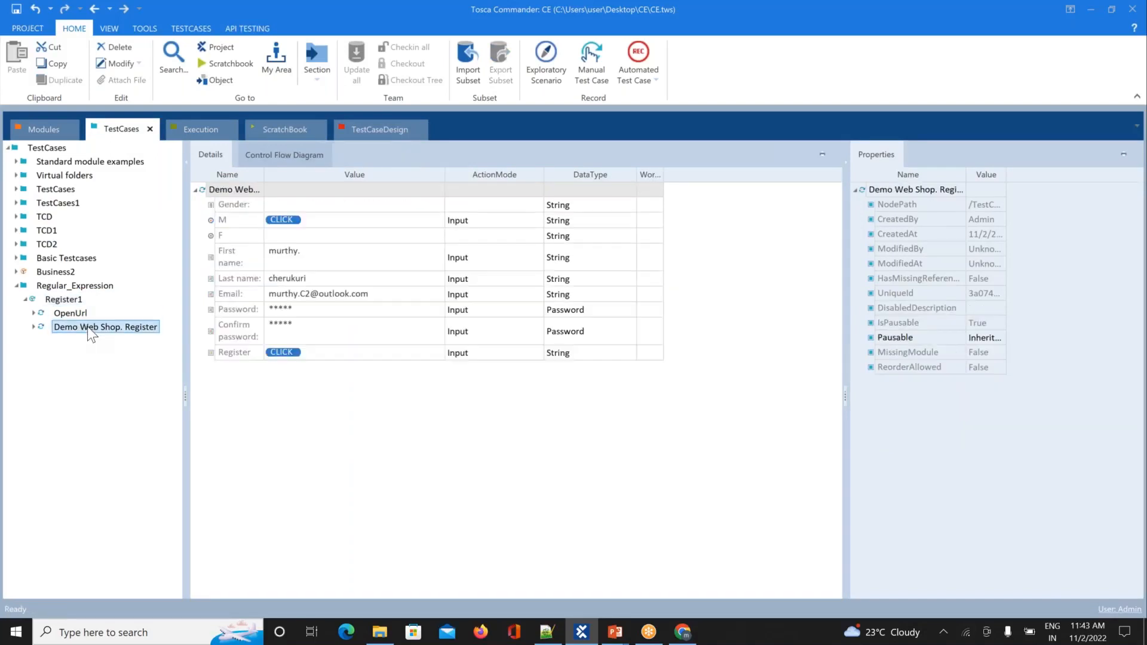
click(45, 127)
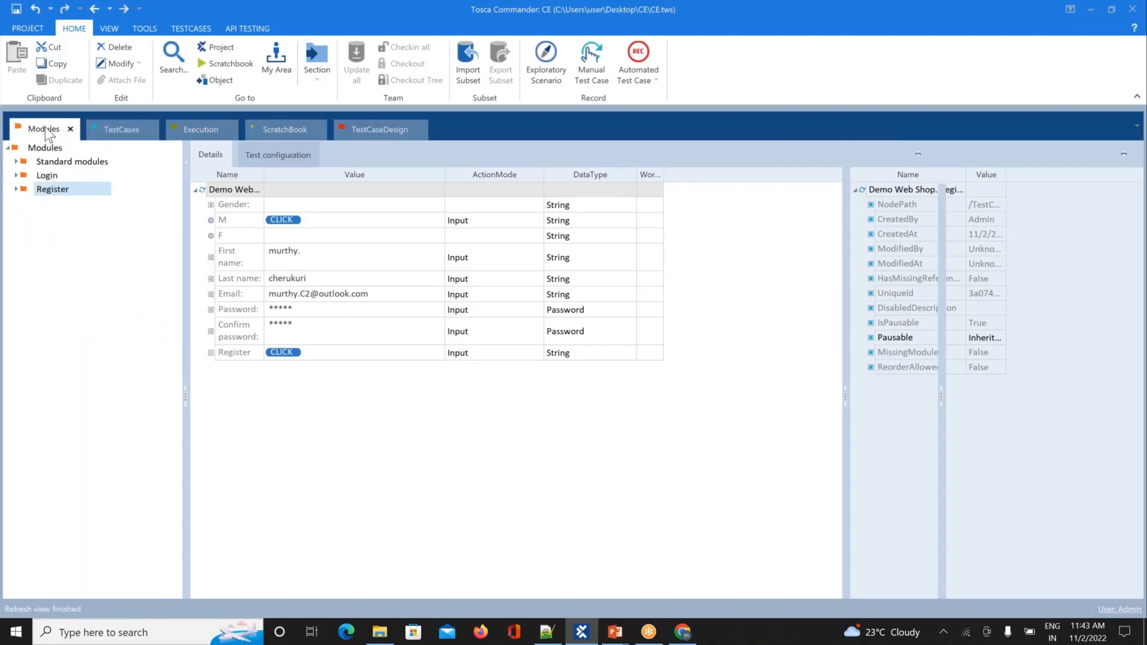
click(16, 175)
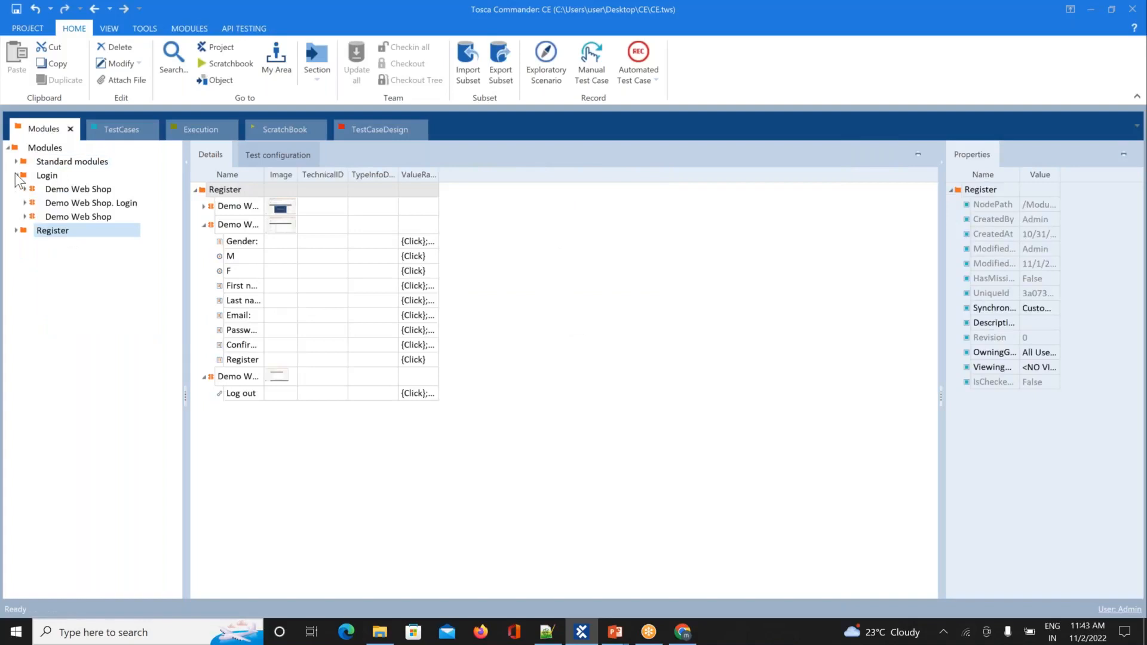
click(73, 216)
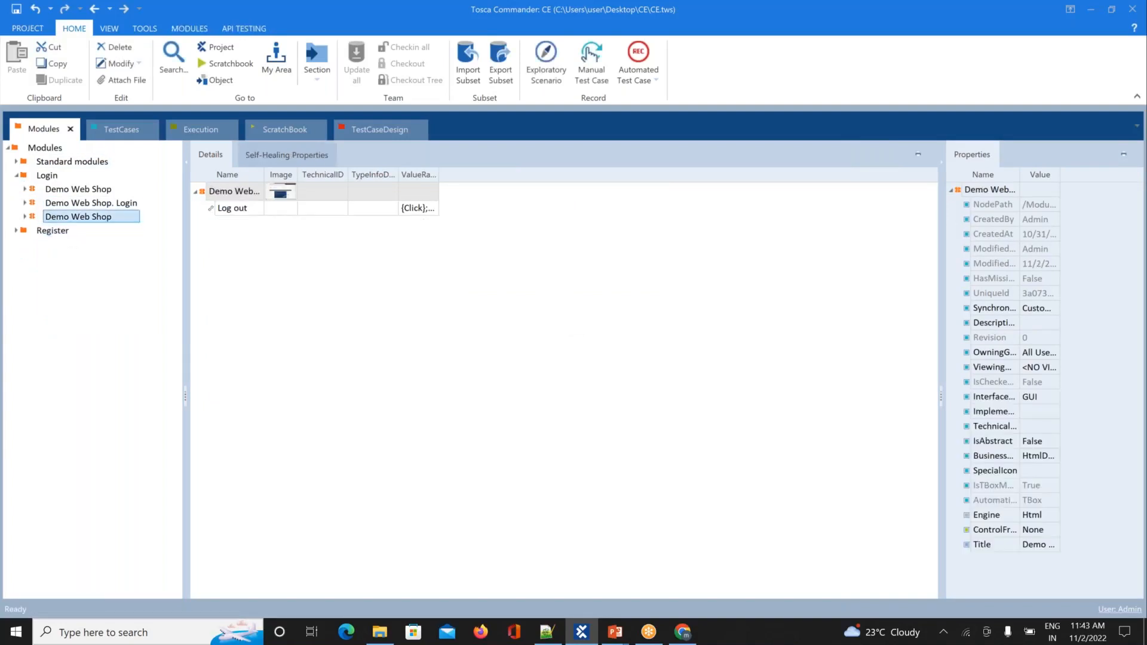
drag(78, 217, 27, 302)
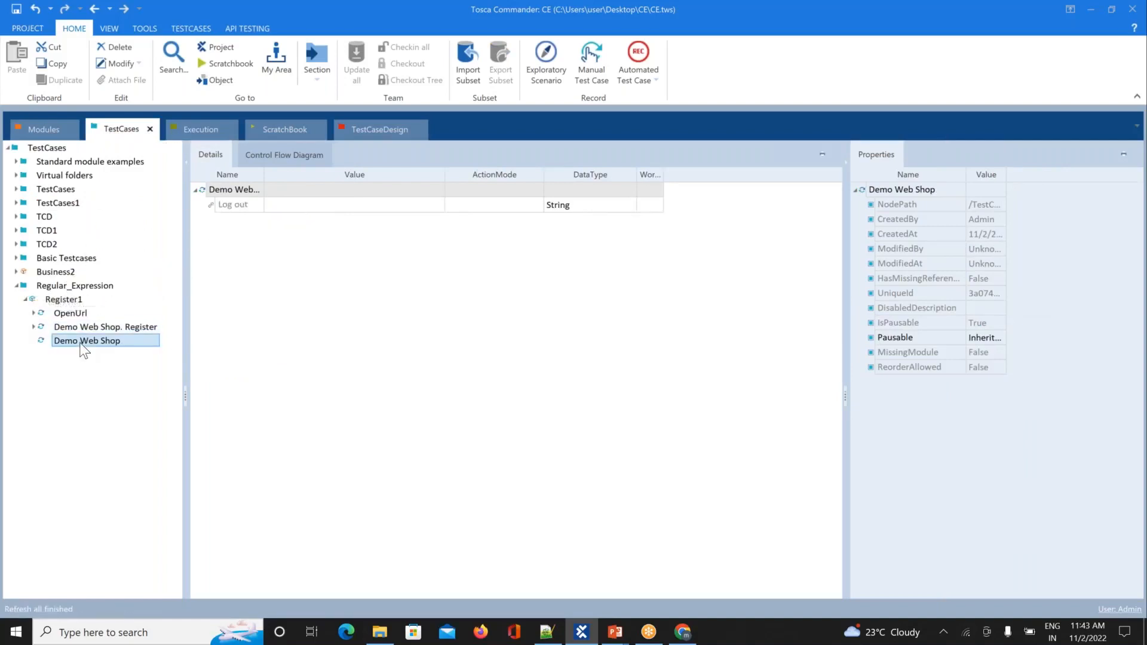
Step: Set the Log out link's value to {Click}
click(328, 208)
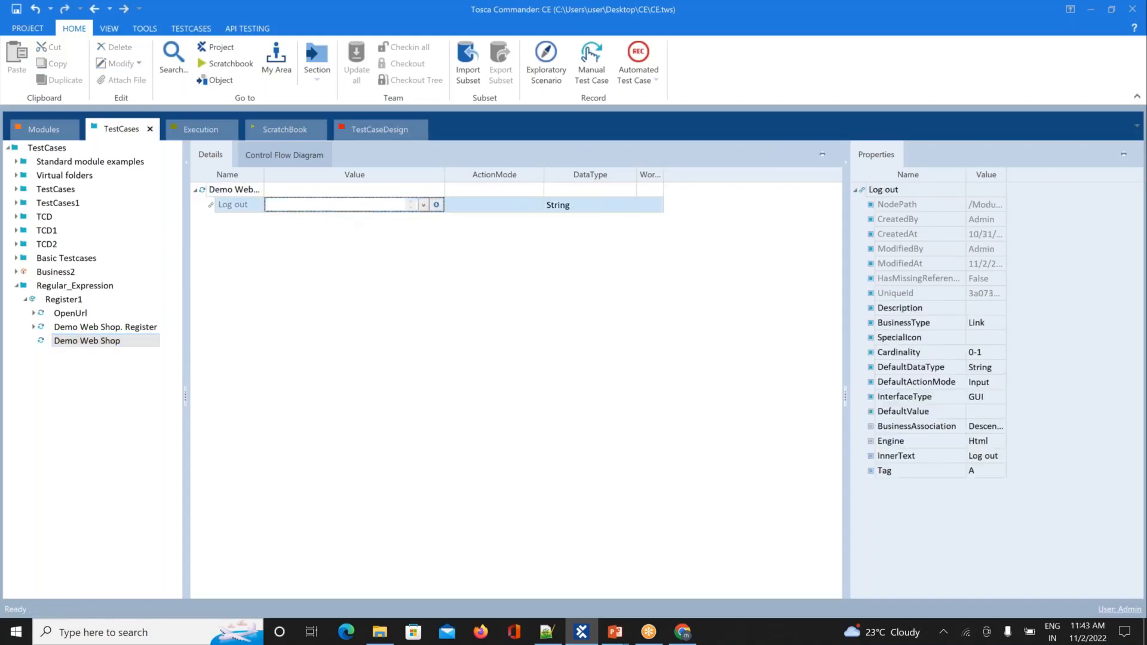
text({)
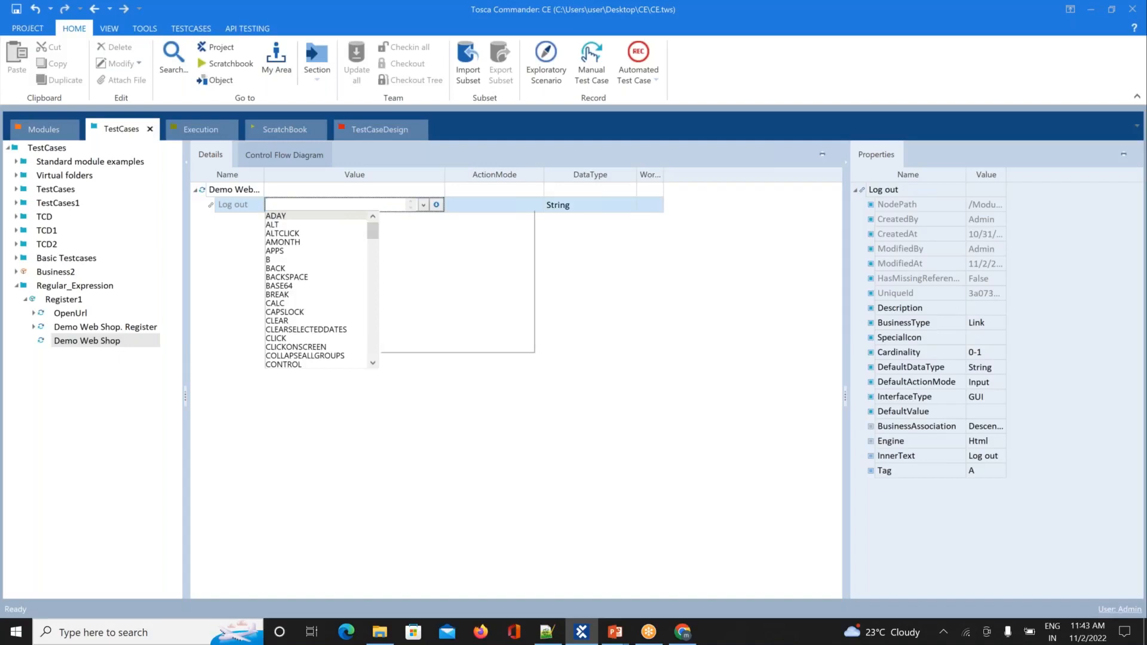
text(Click})
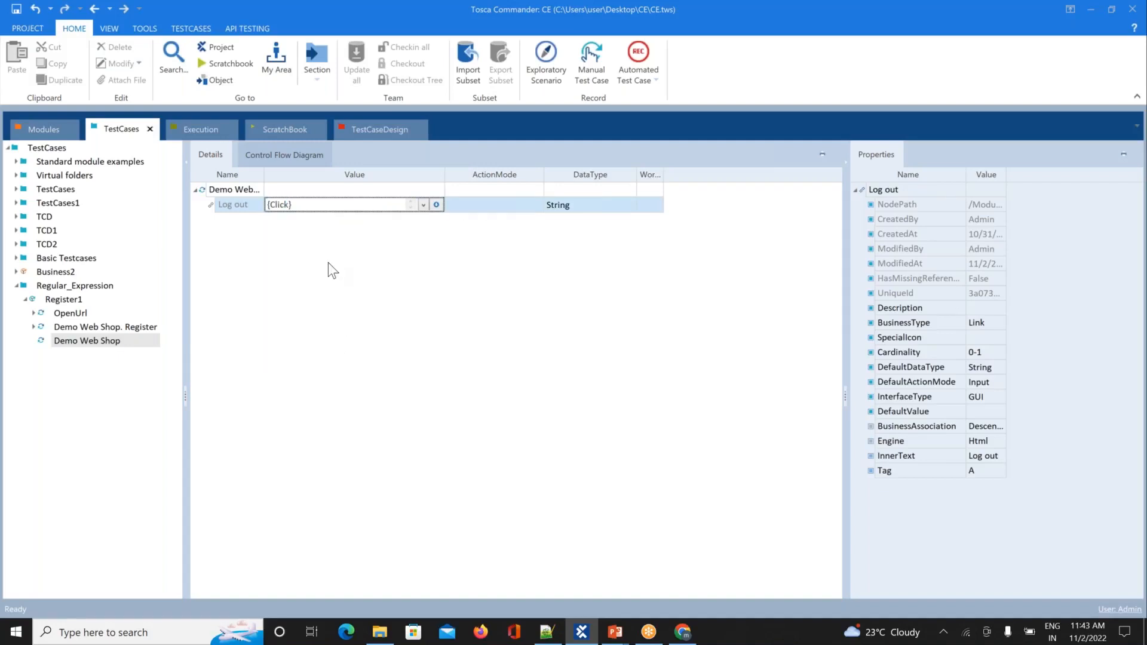
key(Return)
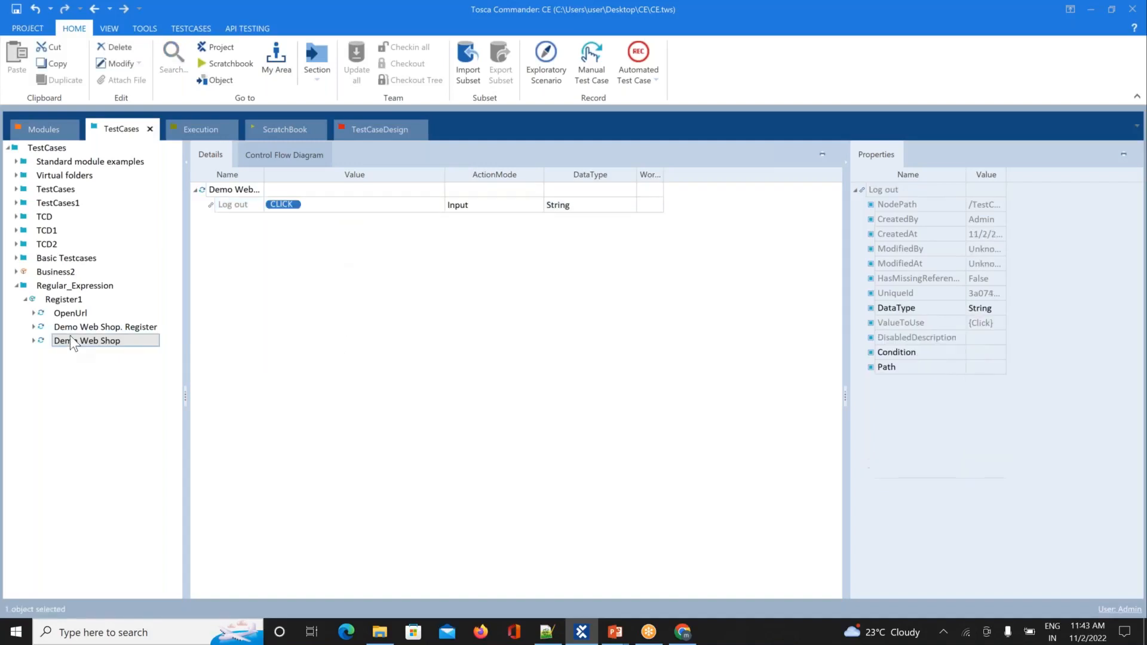
right_click(58, 304)
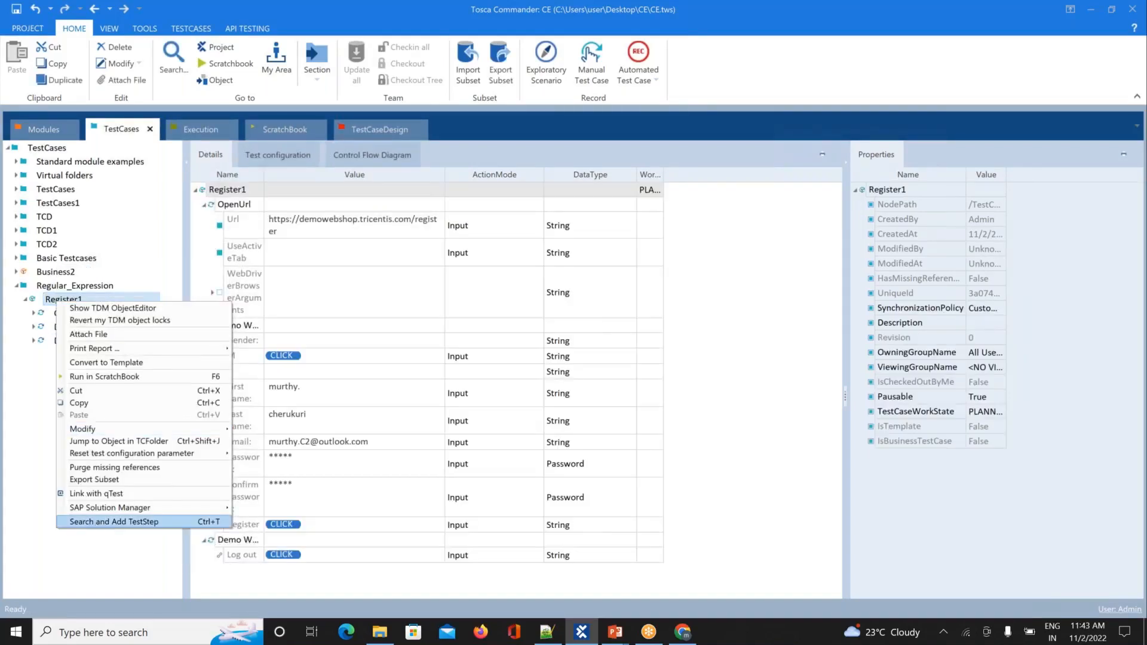
Step: Add a CloseBrowser step, found by searching 'clos', with Title set to Demo*
click(113, 522)
text(clos)
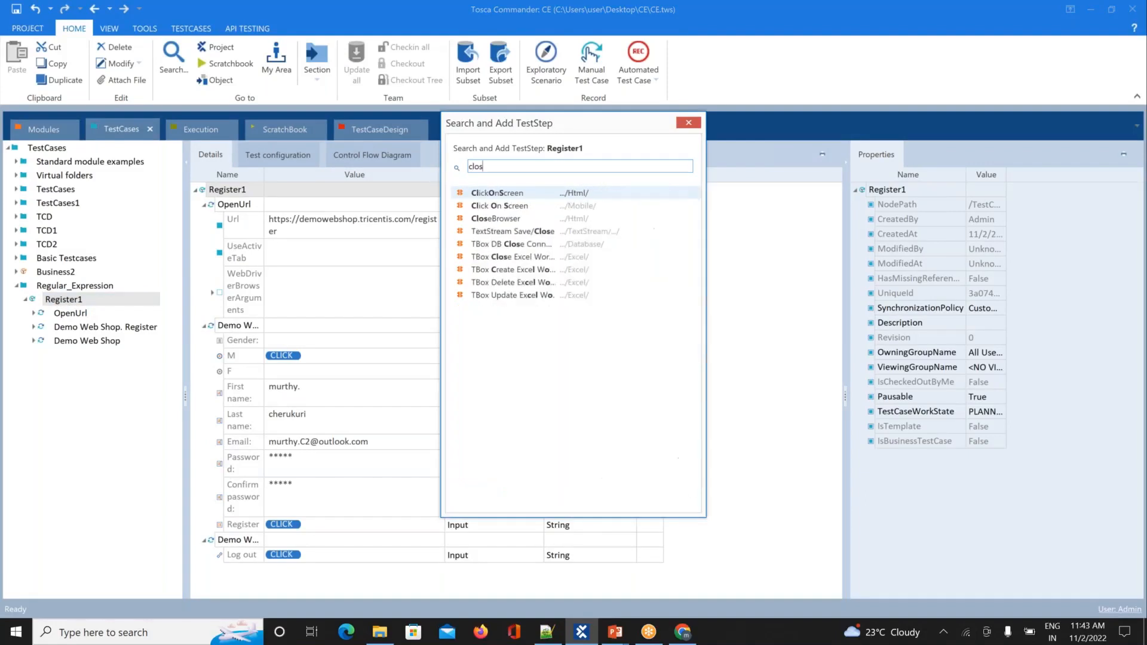
double_click(486, 221)
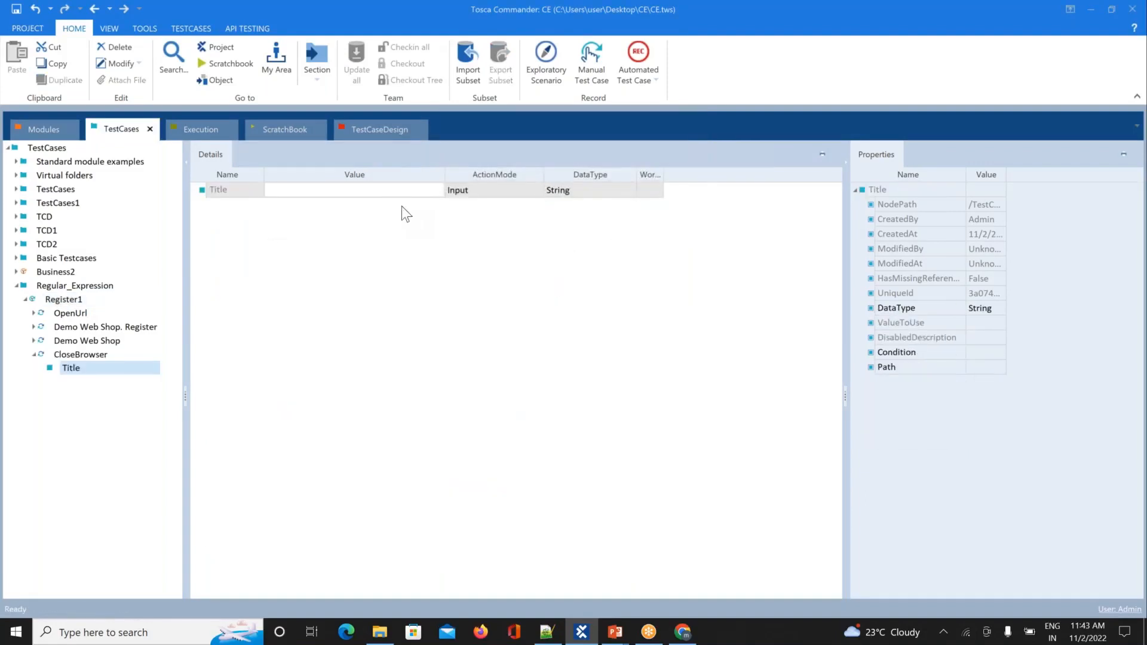
click(385, 188)
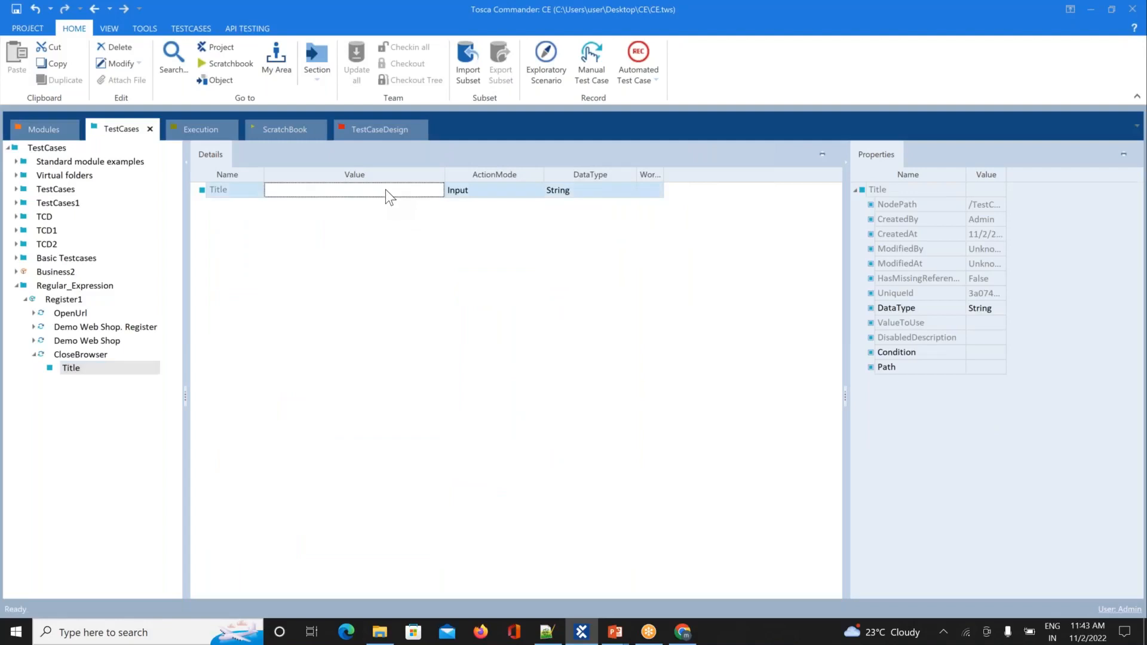
text(Dem)
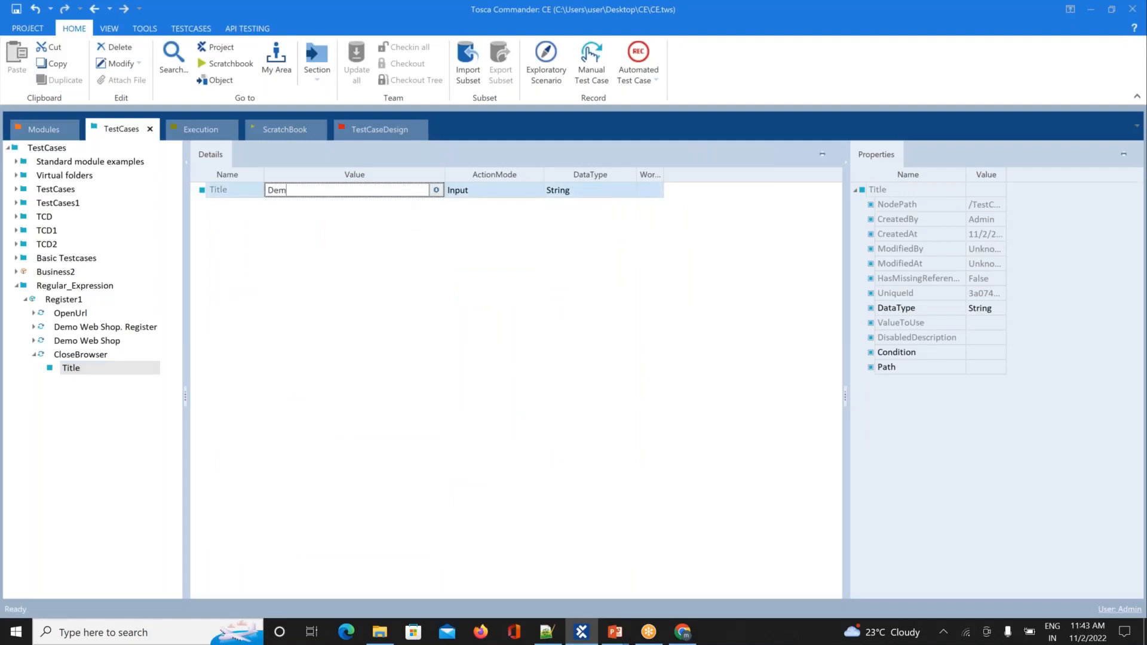
text(o*)
click(365, 320)
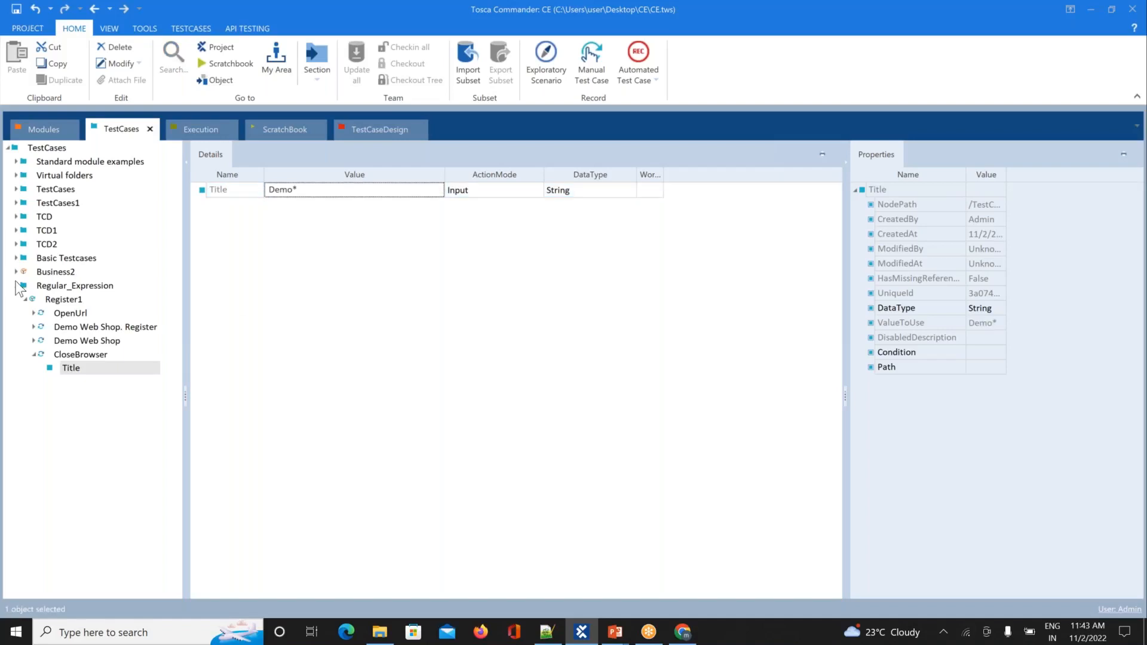
click(76, 330)
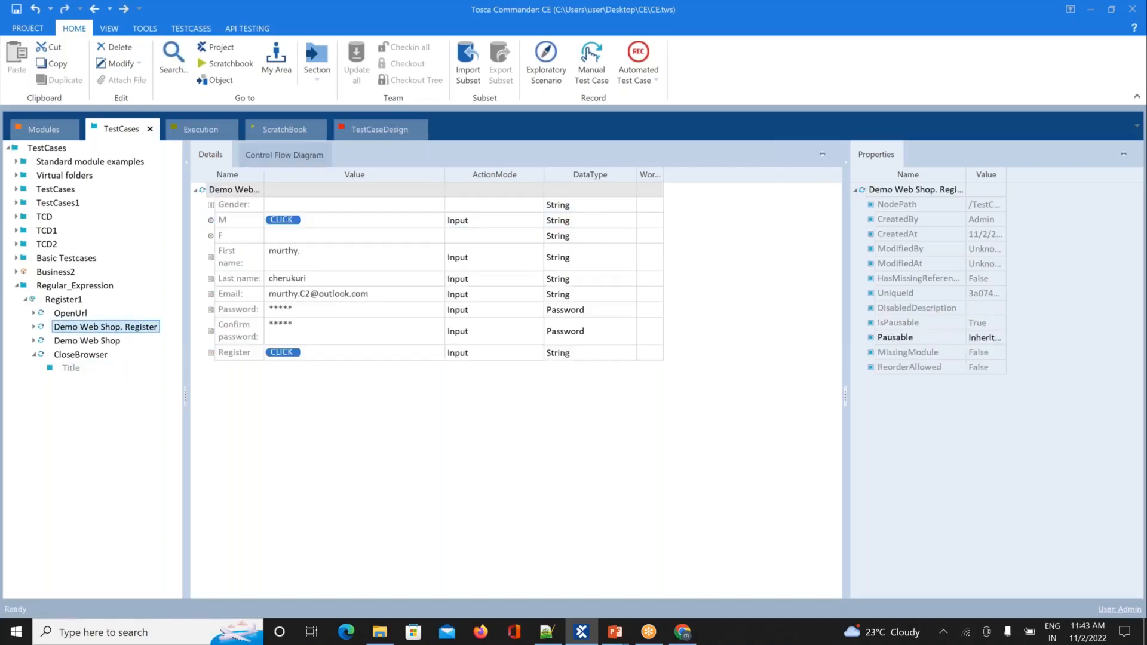
click(311, 293)
Step: Replace the 2 with 3 in the Register step's Email value and reselect Register1
click(312, 294)
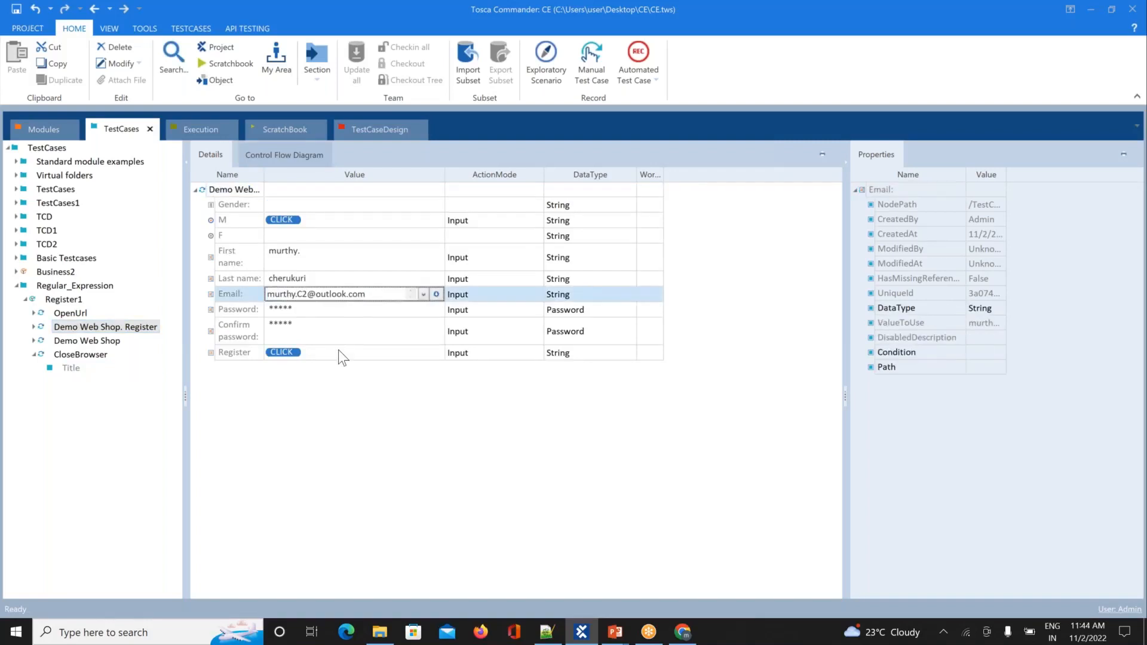
triple_click(307, 296)
click(306, 296)
key(BackSpace)
text(3)
click(336, 436)
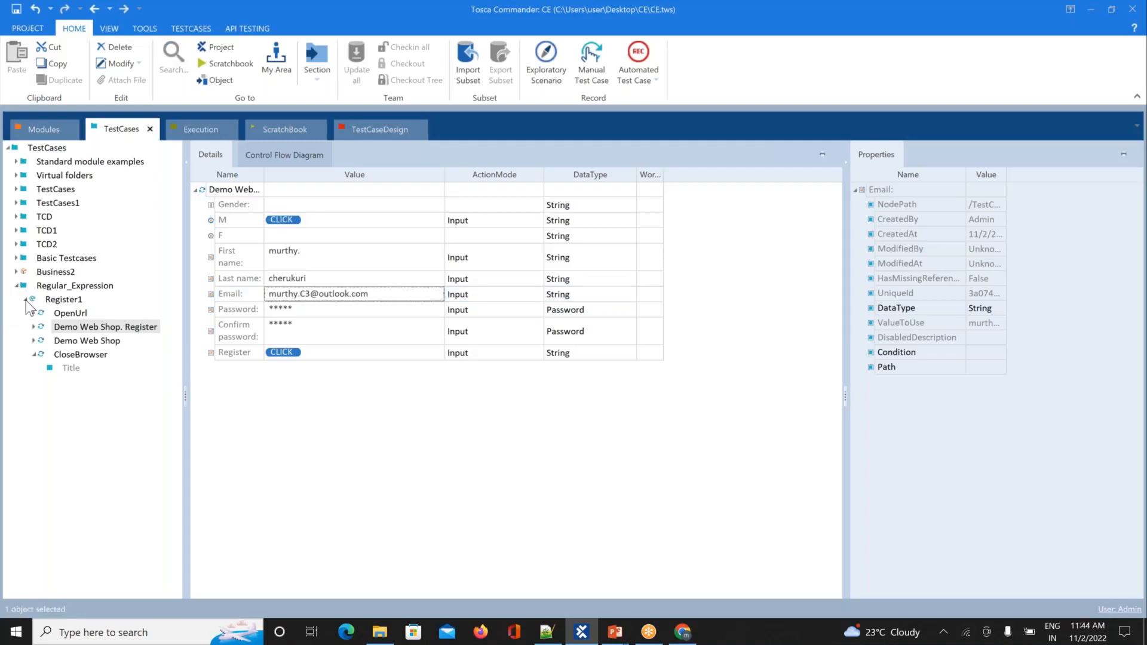
click(25, 300)
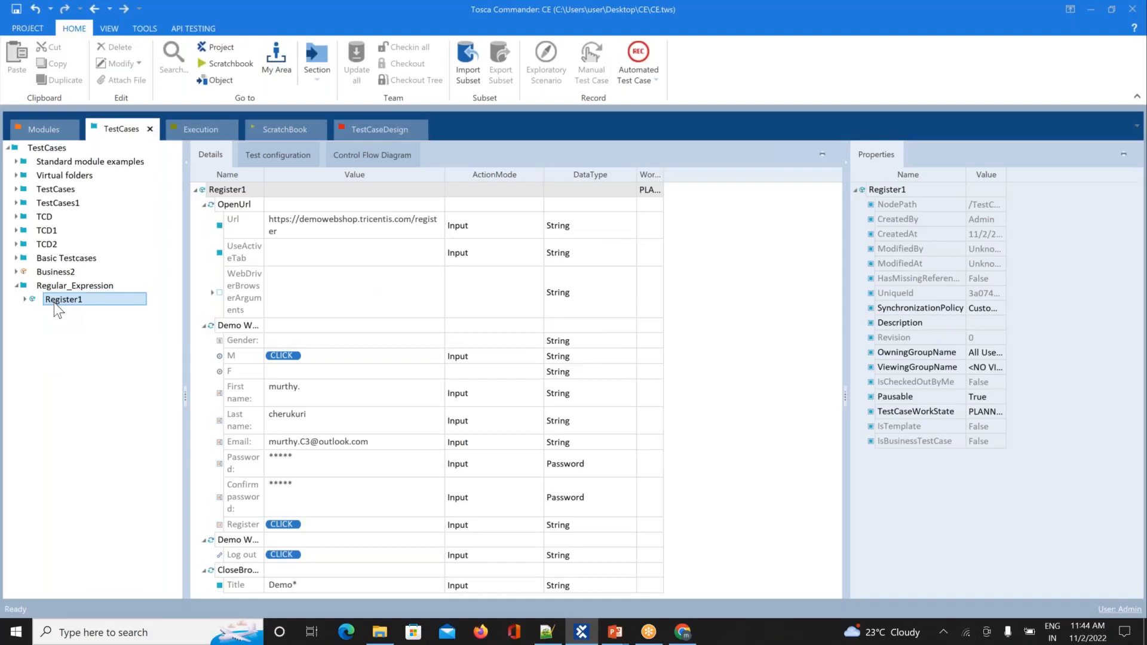
Step: Run Register1 in ScratchBook and log the previously registered user out
right_click(53, 302)
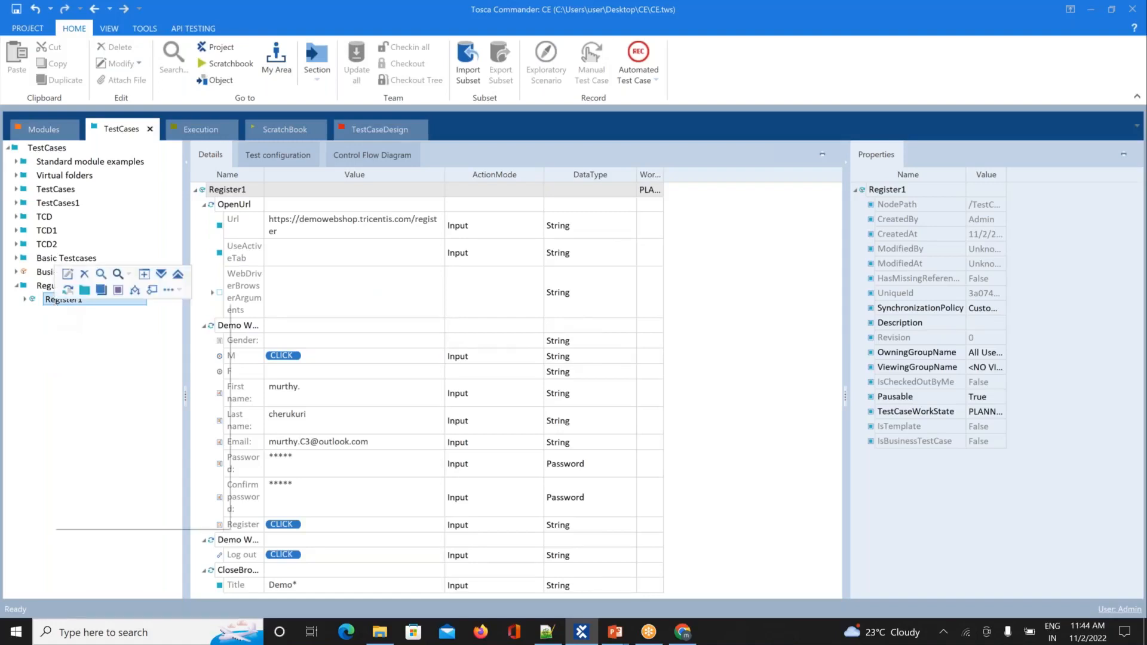
click(83, 376)
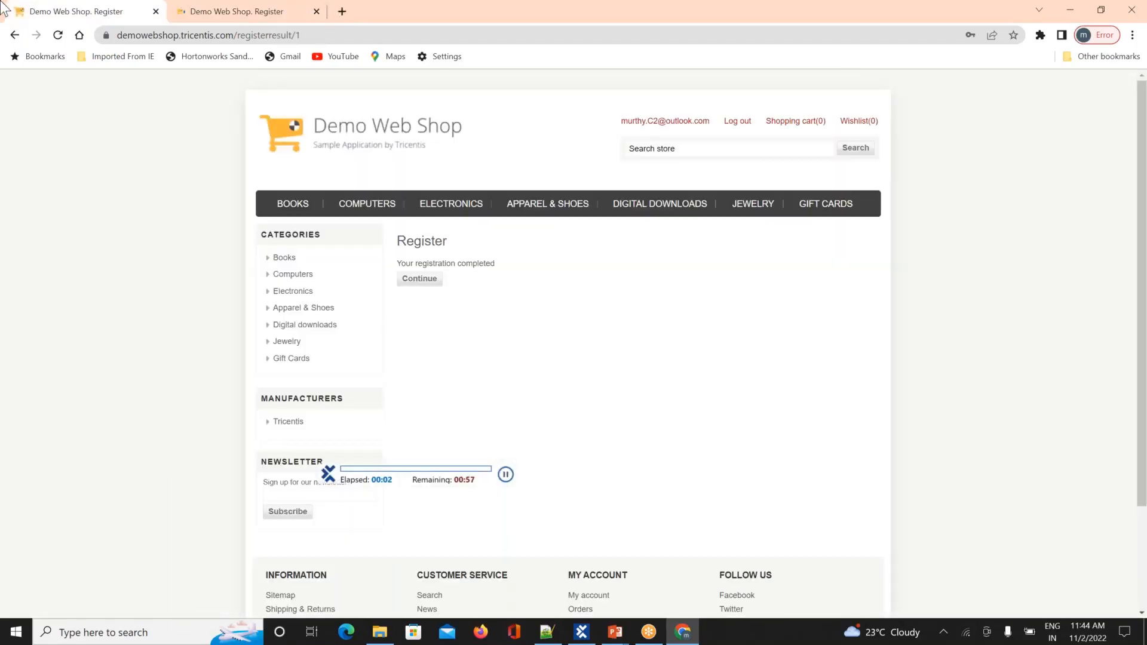
click(737, 122)
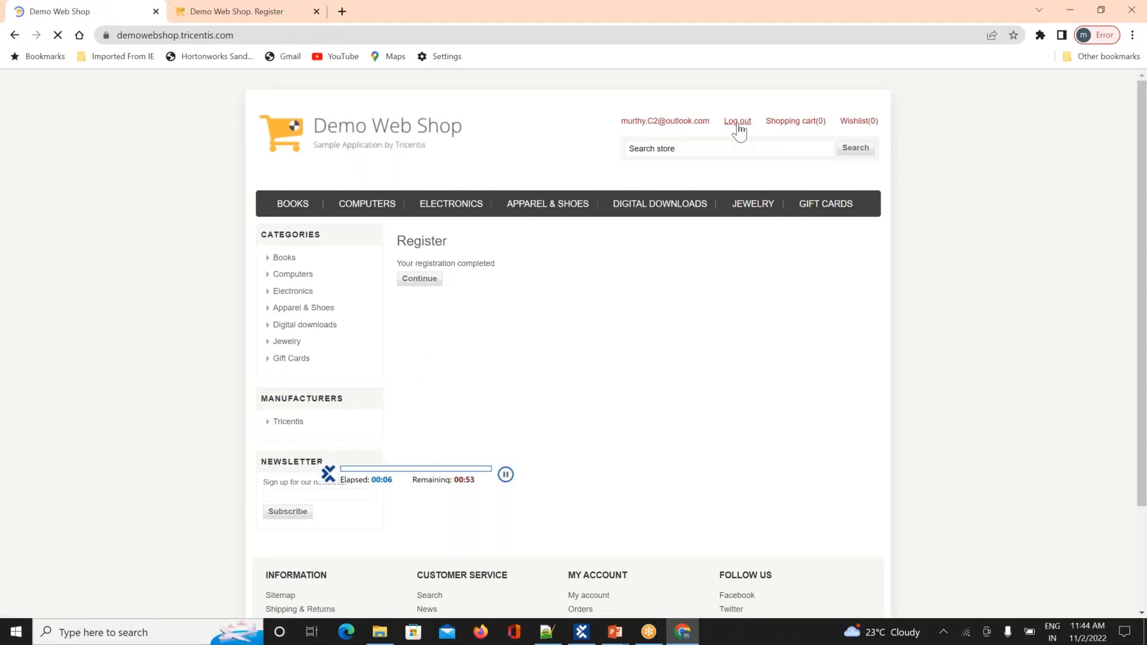
click(738, 122)
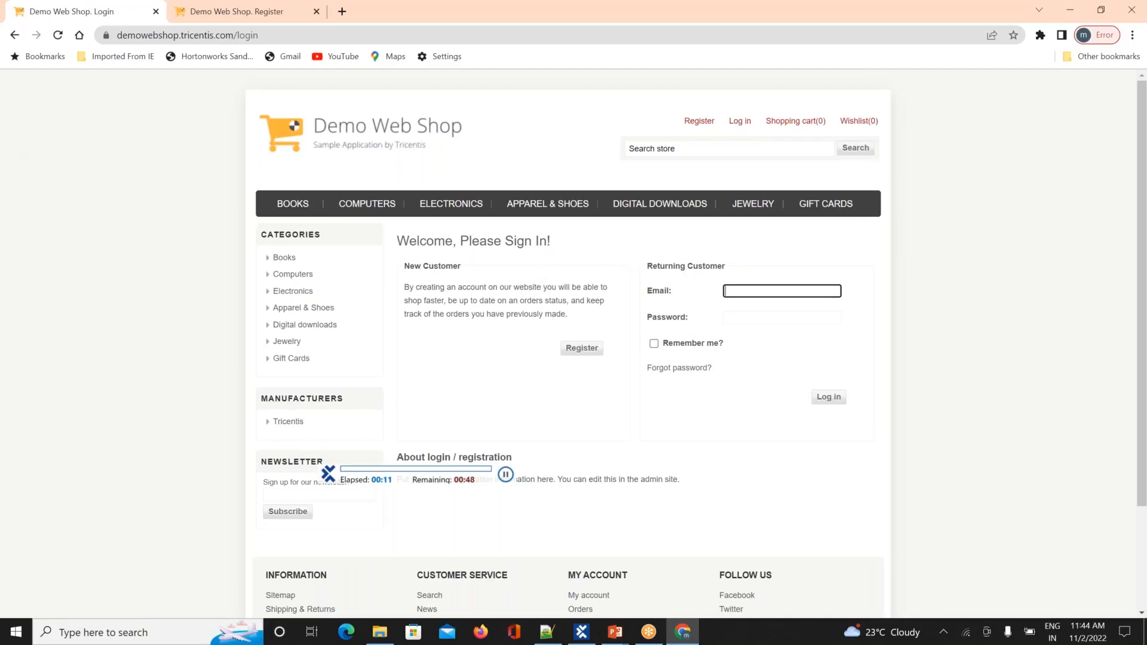
click(509, 288)
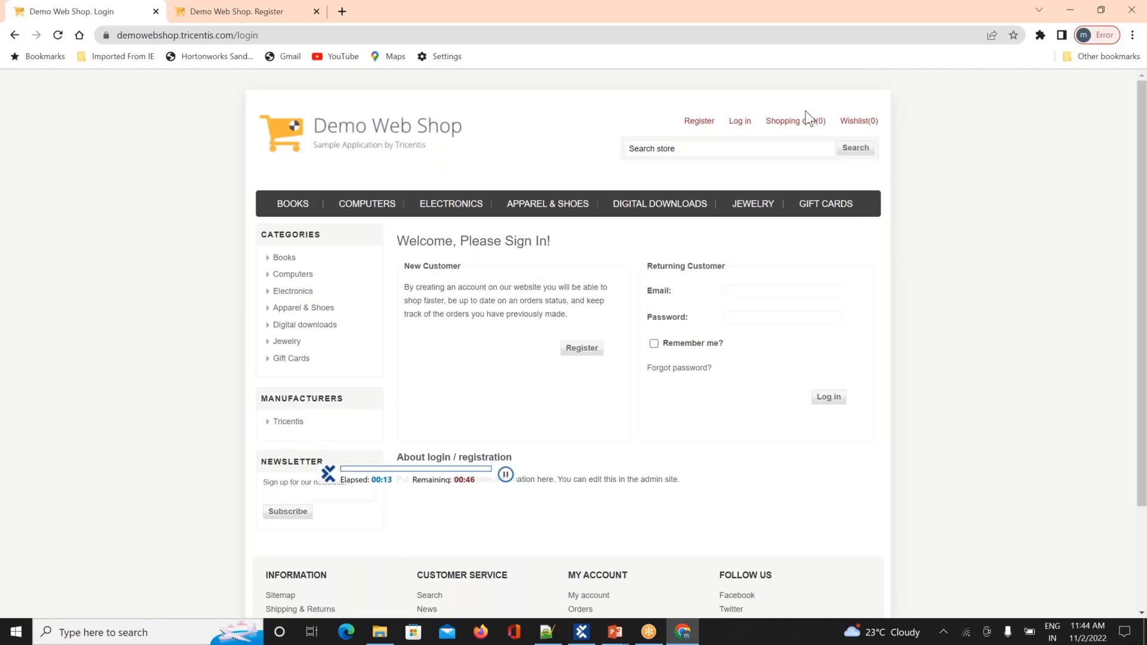
Step: Browse back through the shop pages, then close the registration tab and the last shop tab
click(702, 122)
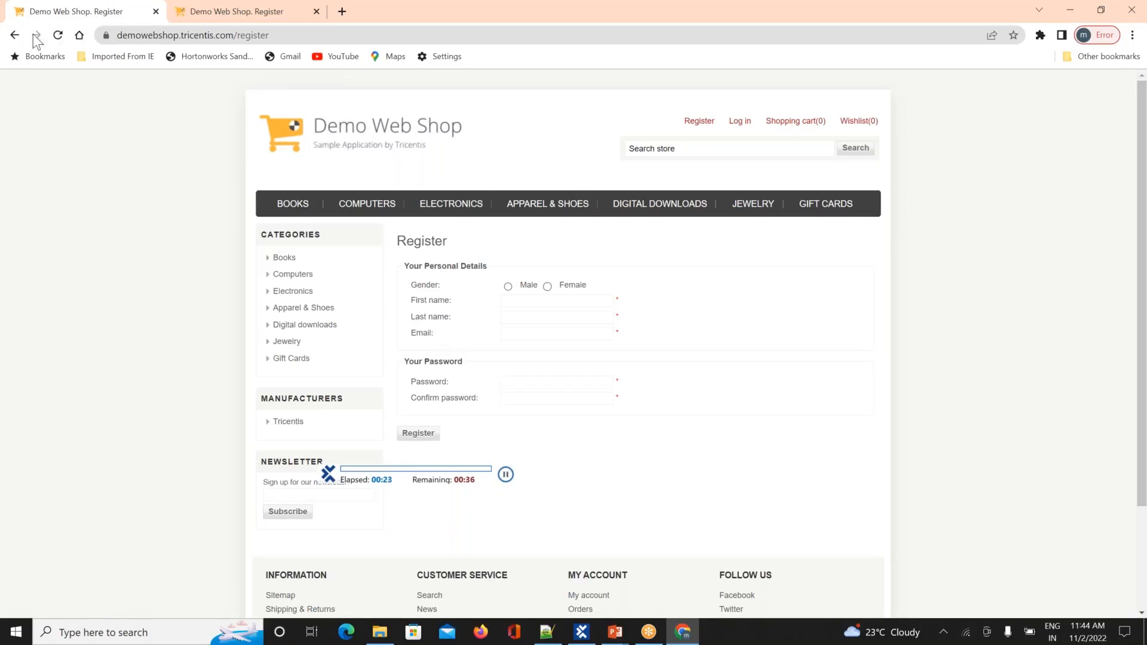
click(14, 37)
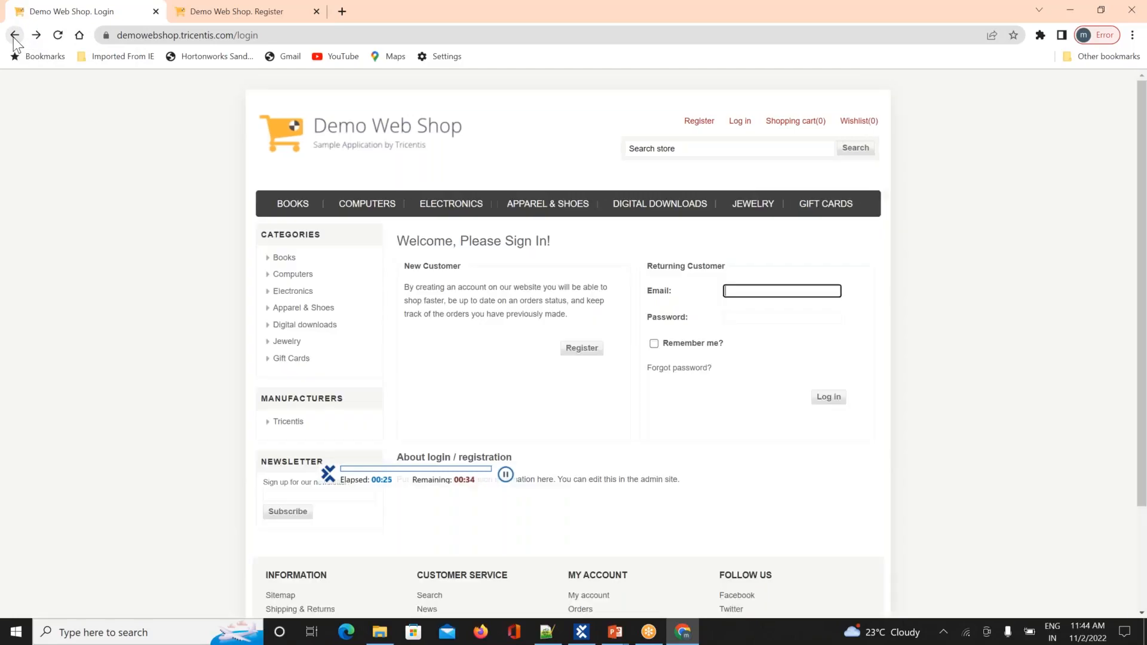
click(15, 35)
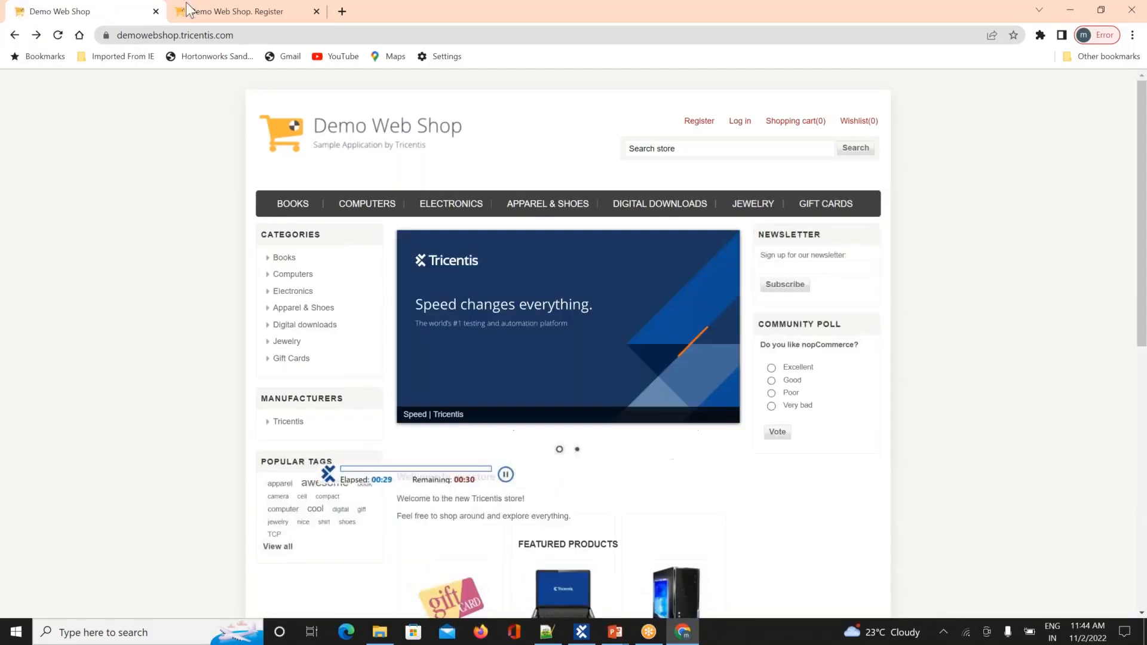
click(221, 12)
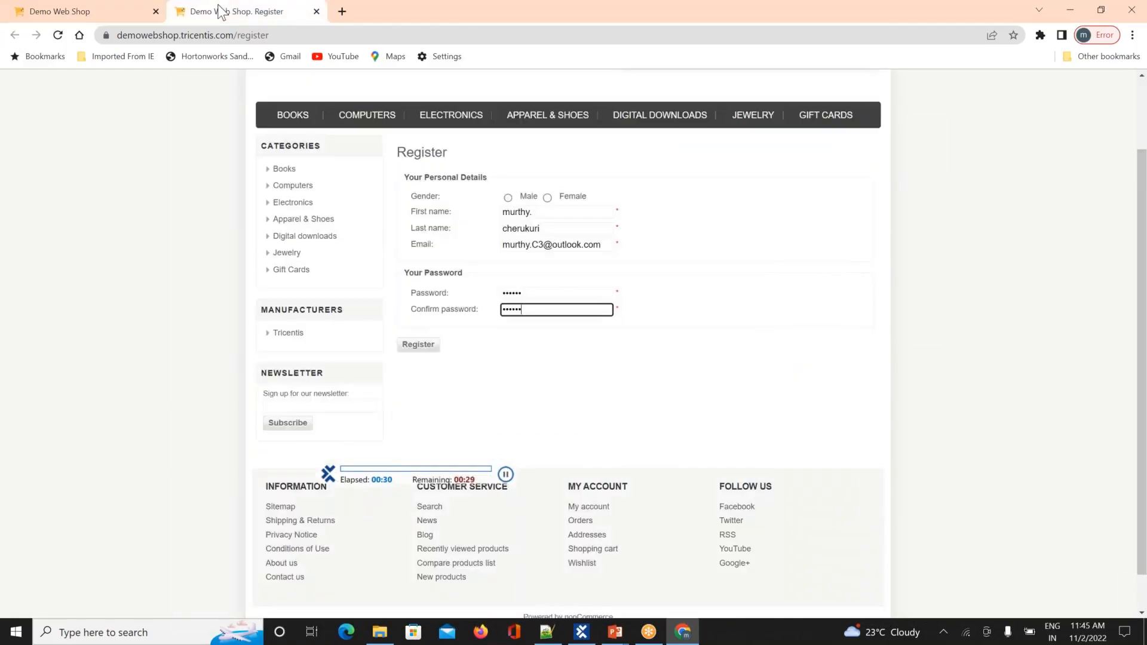
click(316, 12)
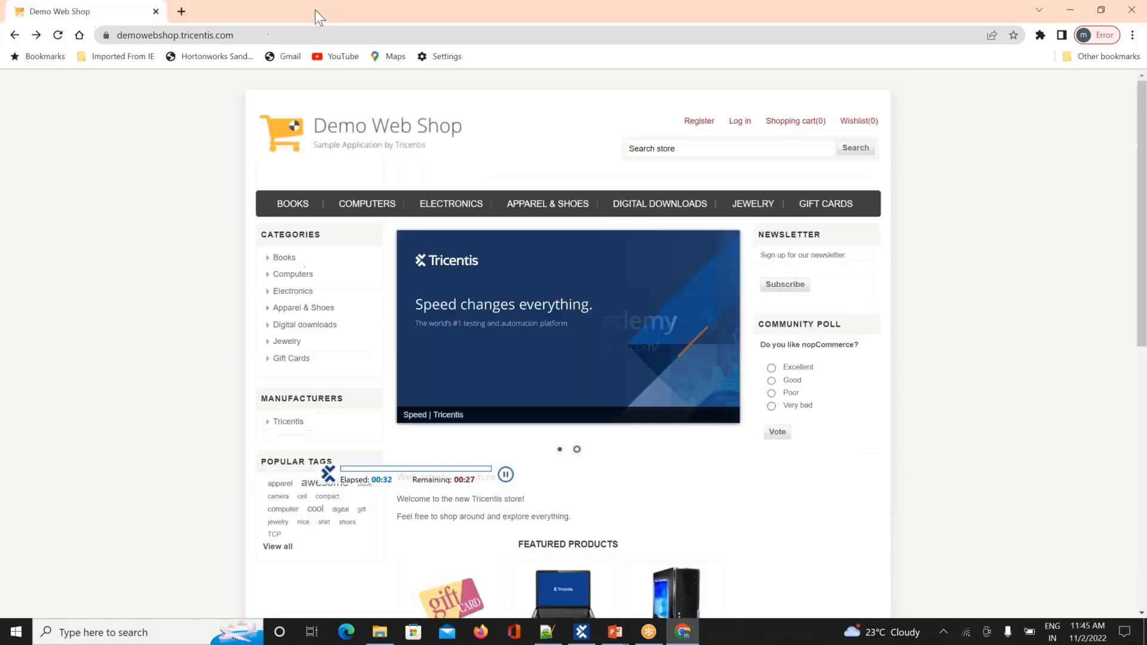
click(156, 12)
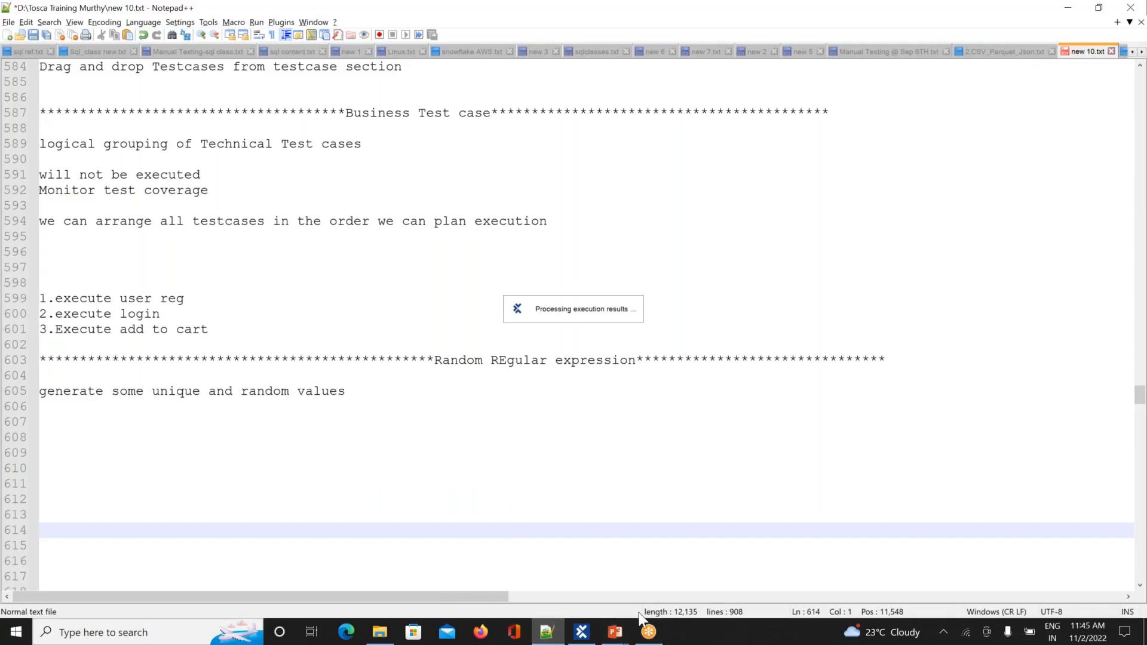
Step: Update Register1's registration Email so it ends in C4 instead of C3
click(583, 632)
click(120, 131)
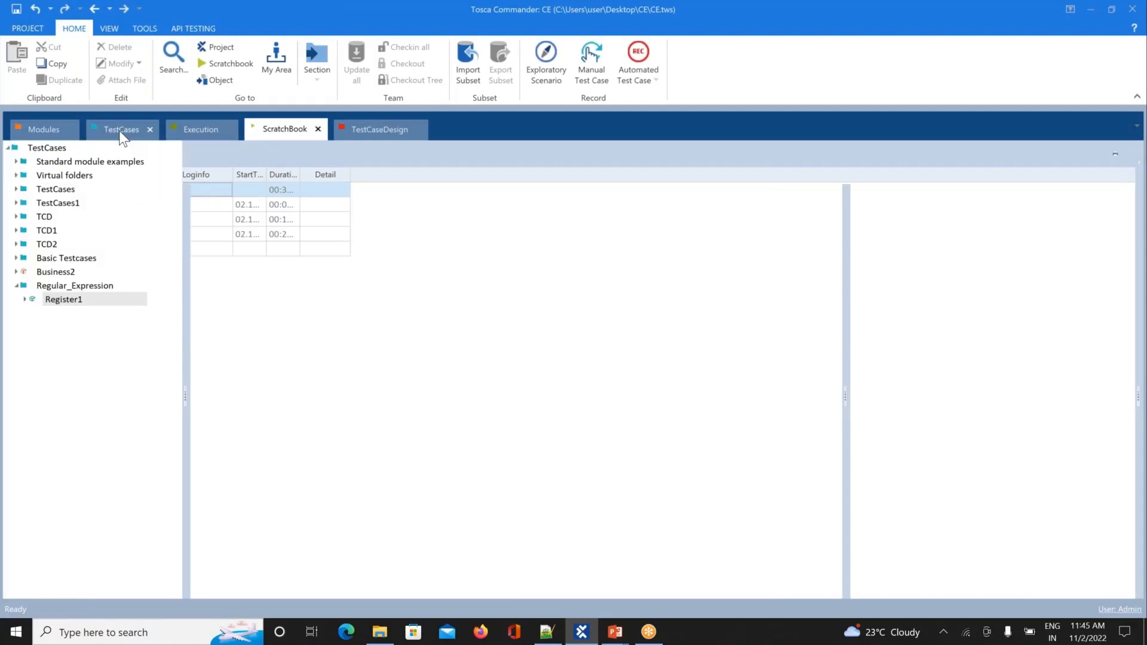
click(68, 299)
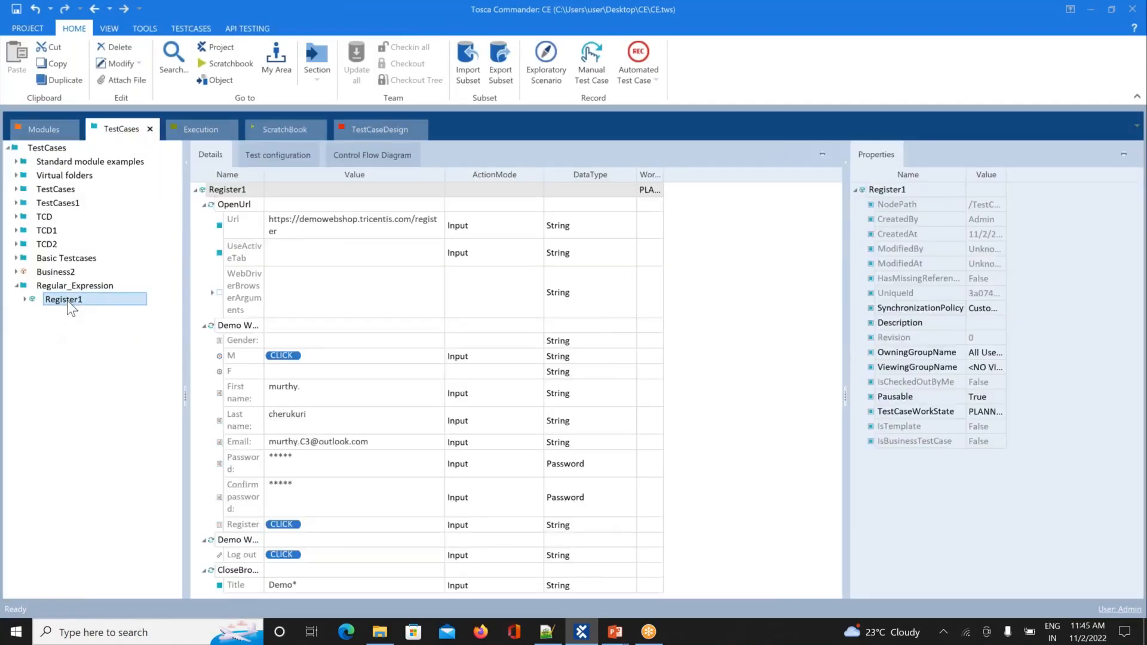
click(307, 442)
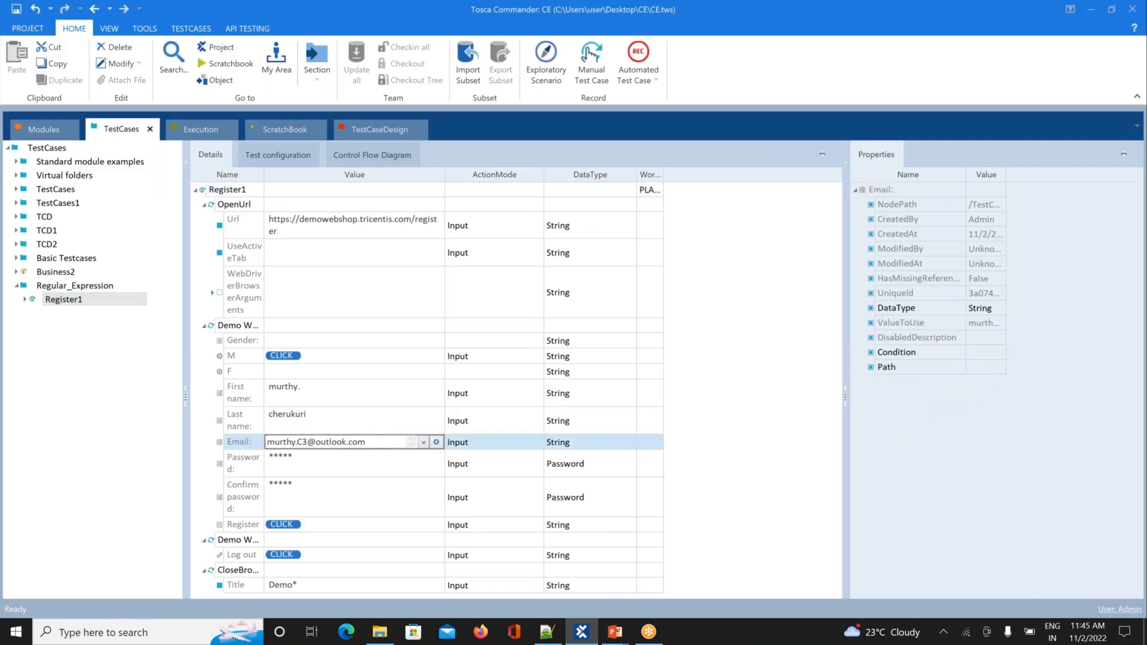
click(162, 472)
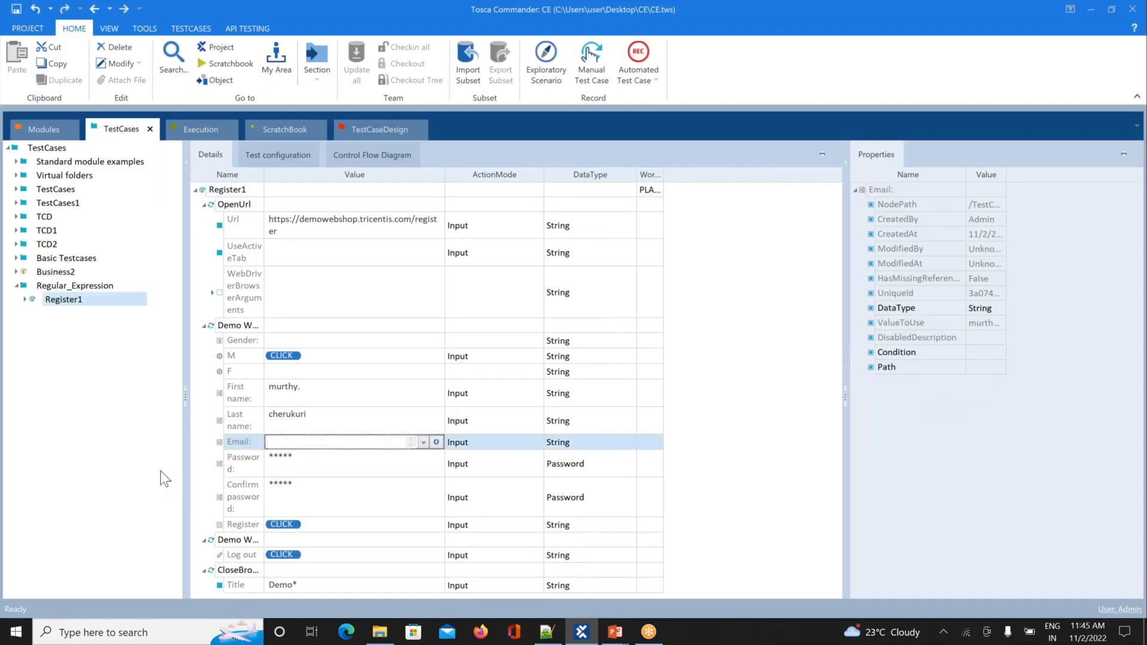
click(75, 302)
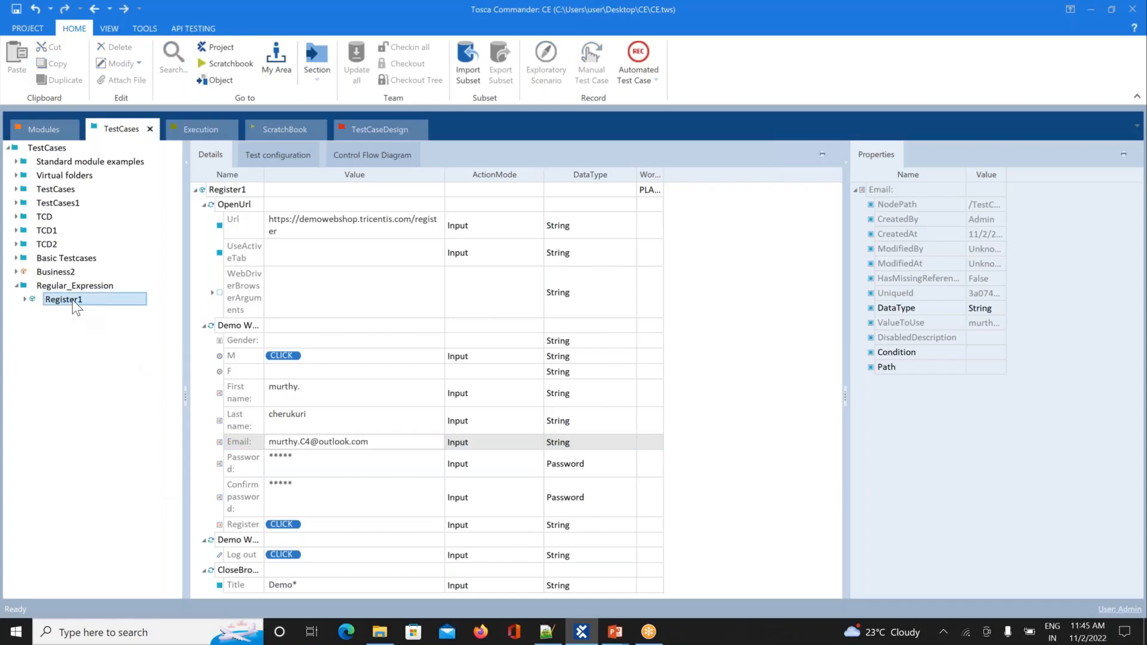
right_click(75, 304)
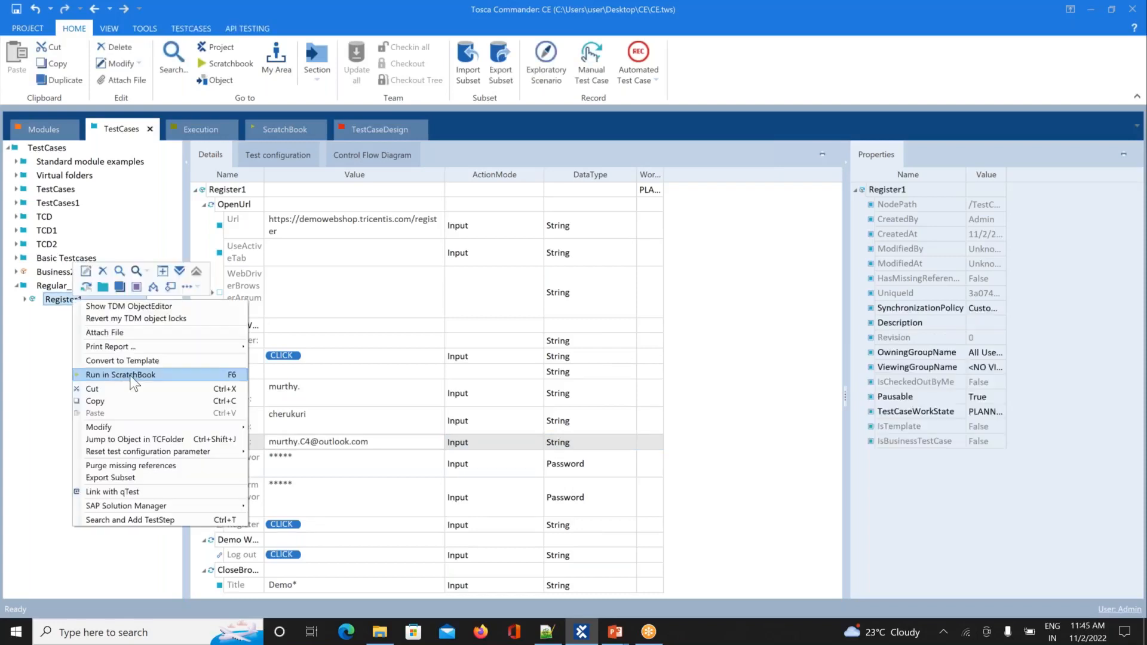
Step: Run Register1 in ScratchBook and submit the registration form for the new address
click(132, 375)
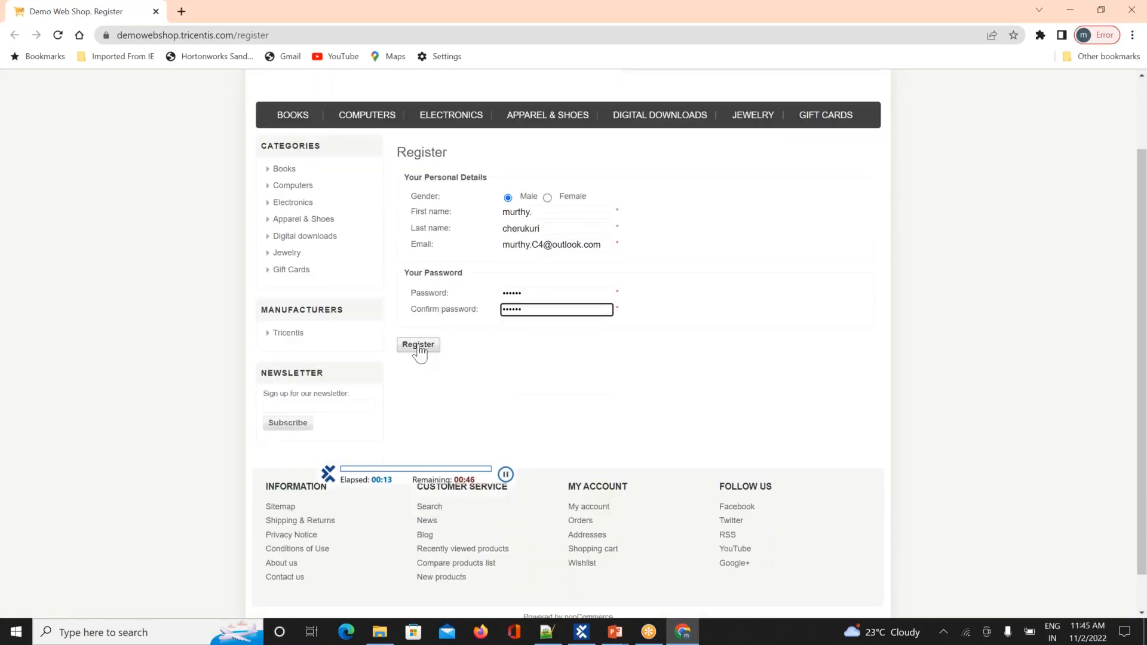
click(419, 347)
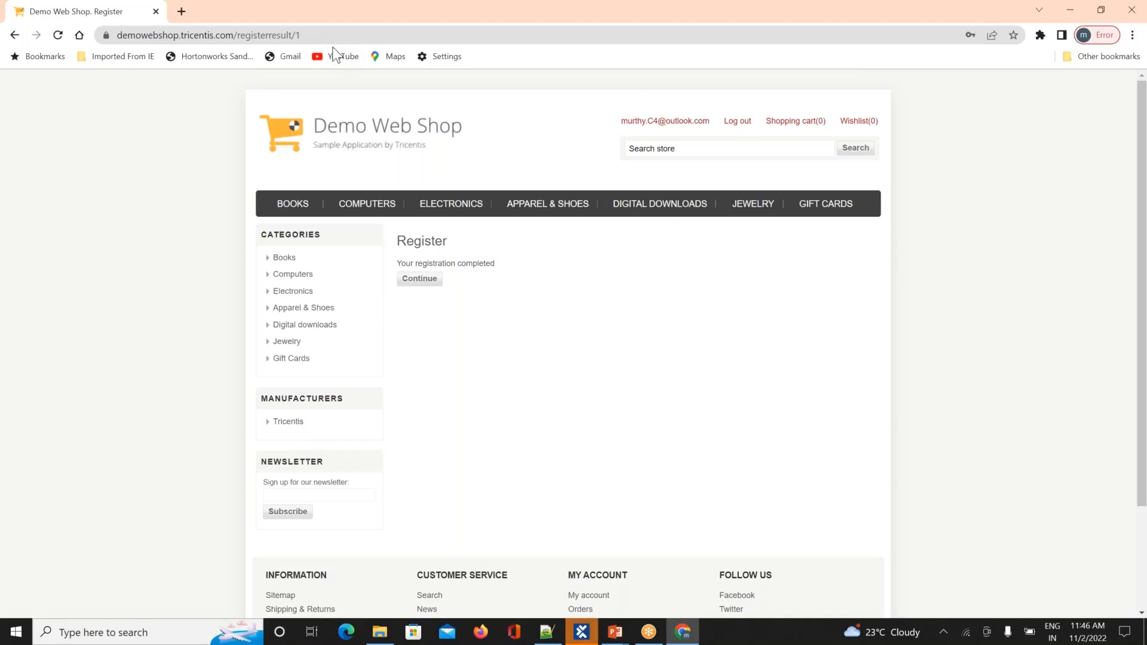
Step: Open the failed web shop step's full log message in the ScratchBook results
key(alt+Tab)
key(alt+Tab)
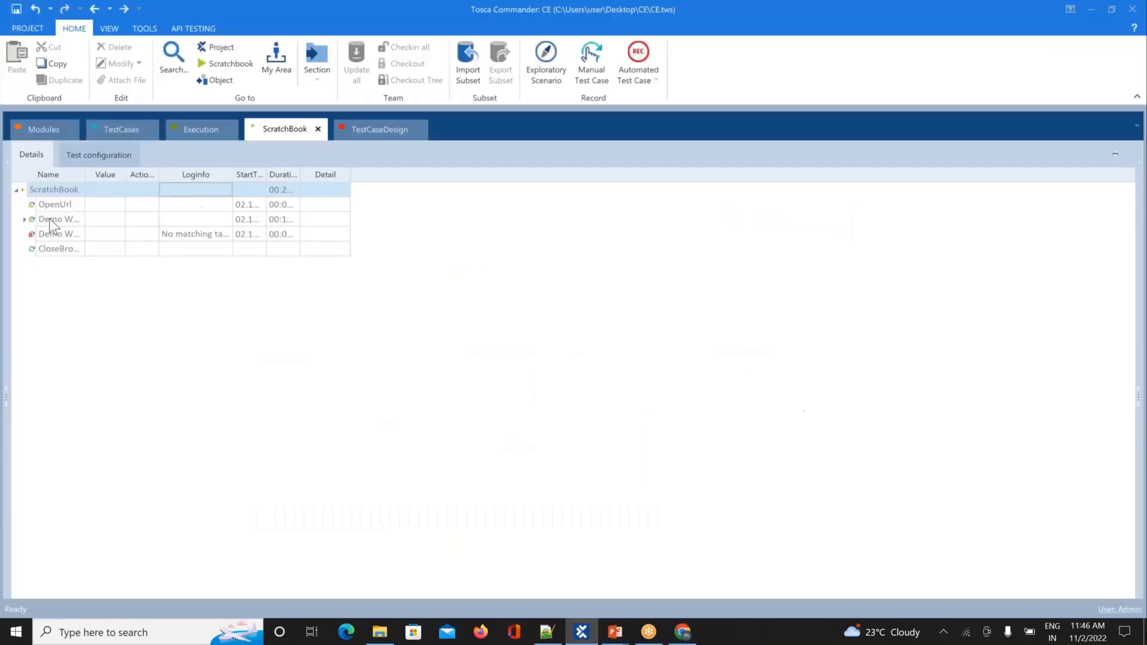
click(30, 236)
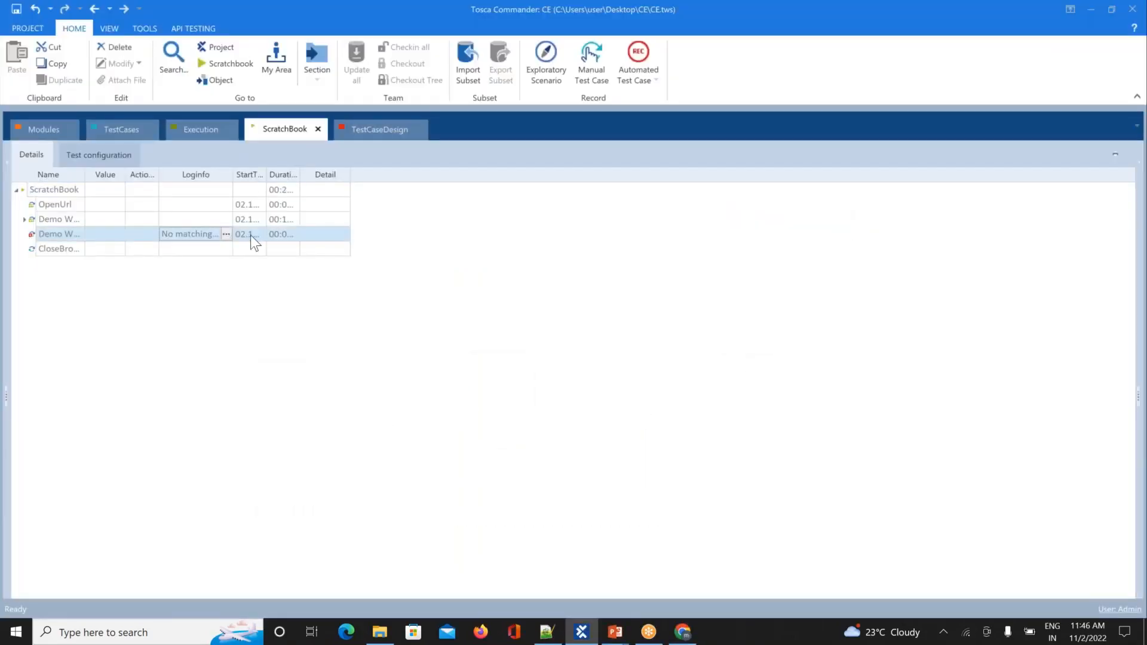
click(228, 231)
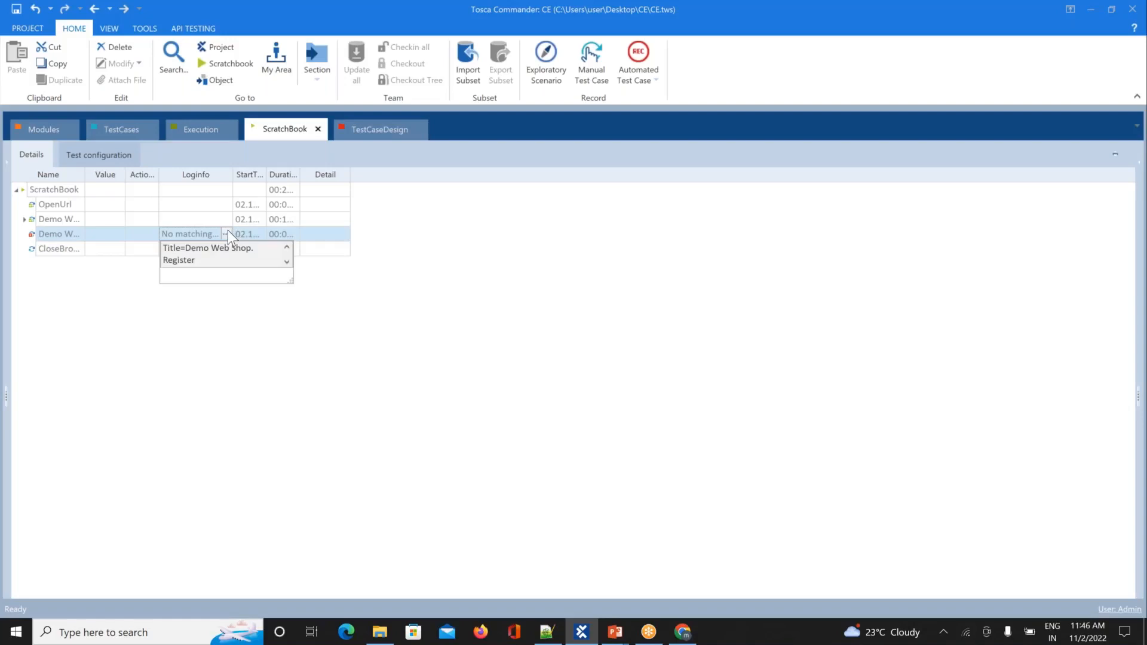
click(286, 261)
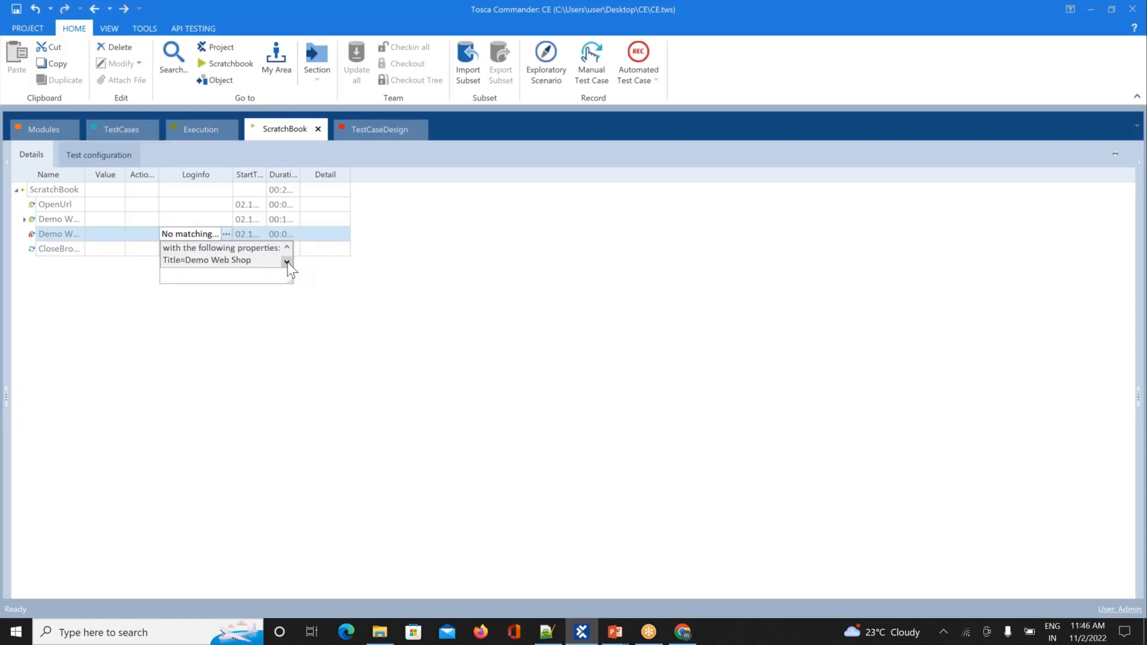
Step: Set the Login folder's Demo Web Shop module Title property to Demo*
click(112, 130)
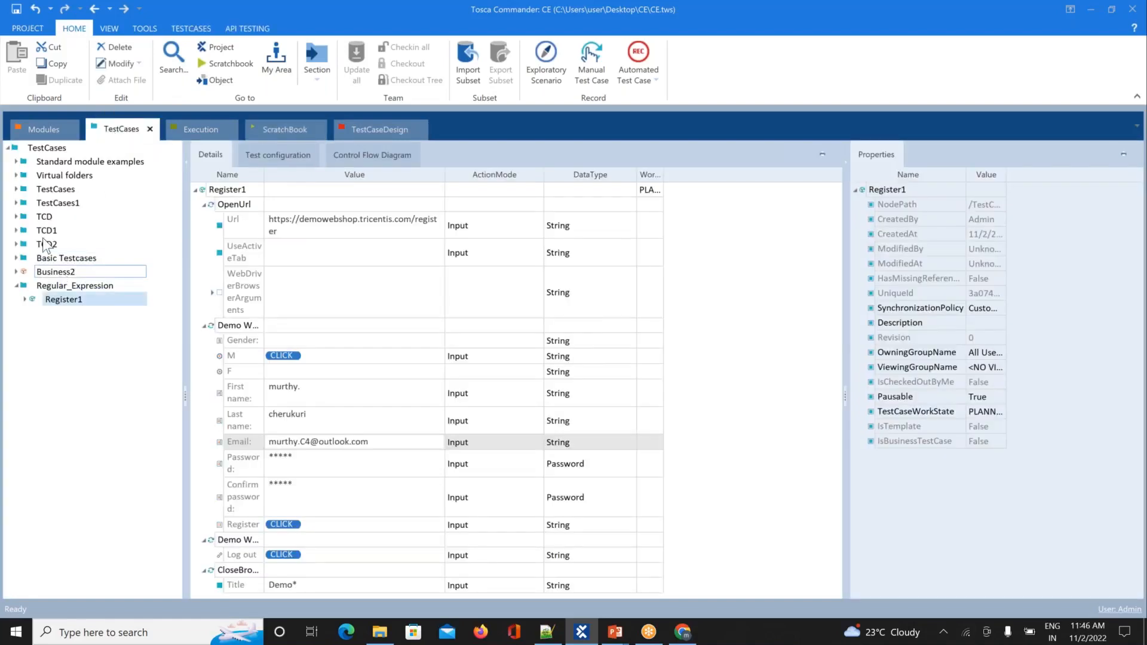
click(45, 130)
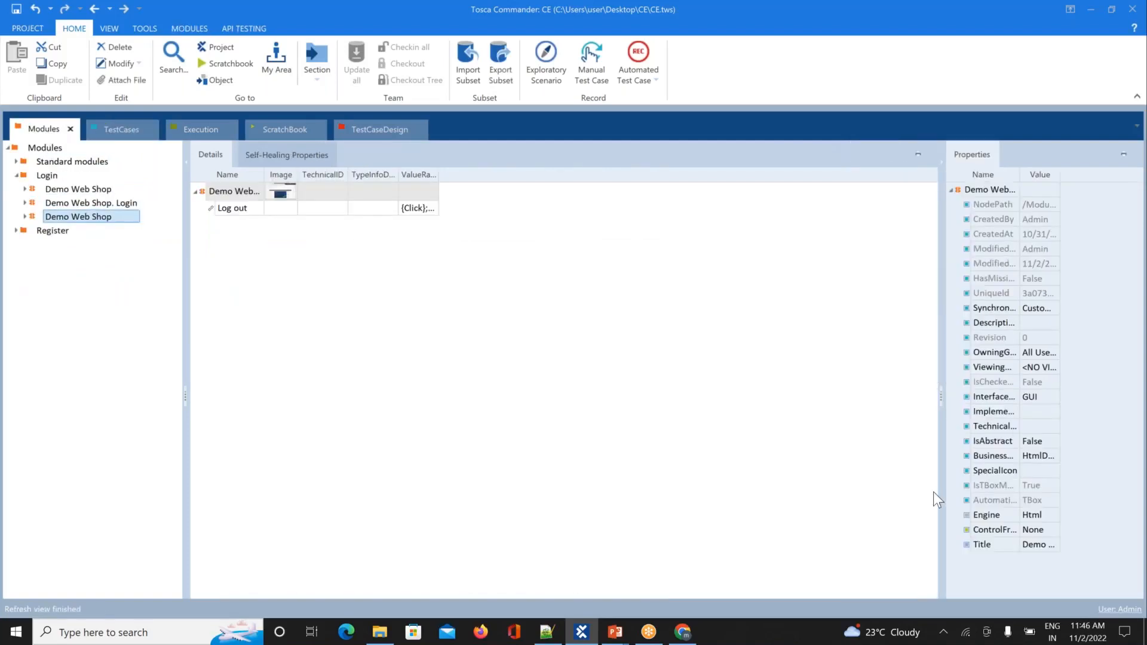
click(1039, 543)
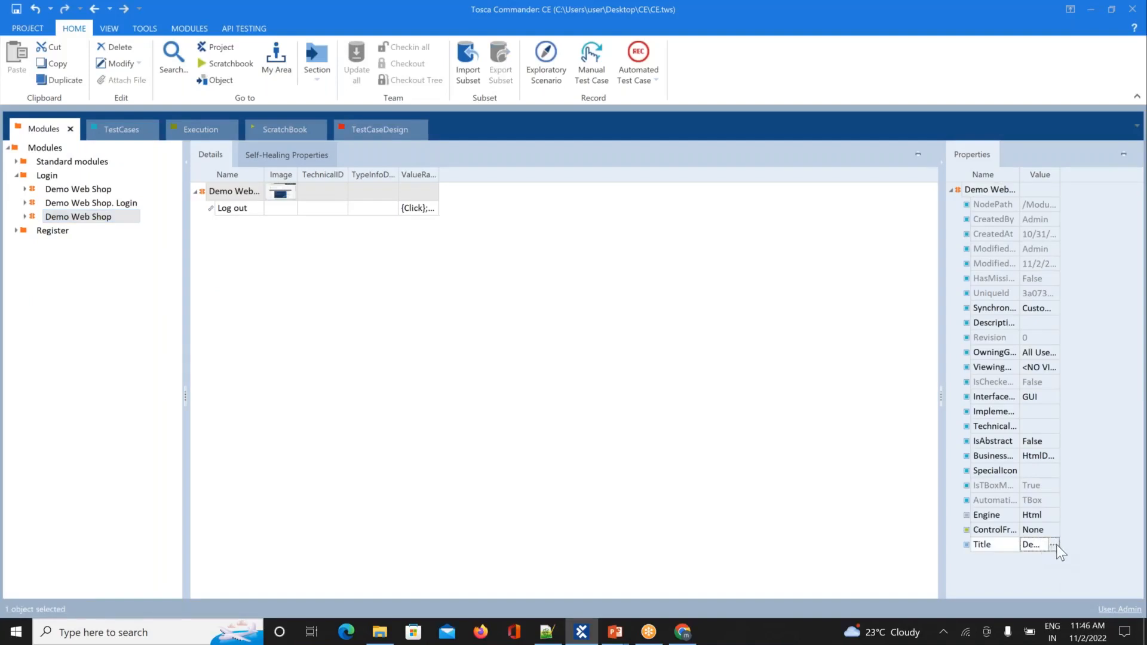
click(1055, 543)
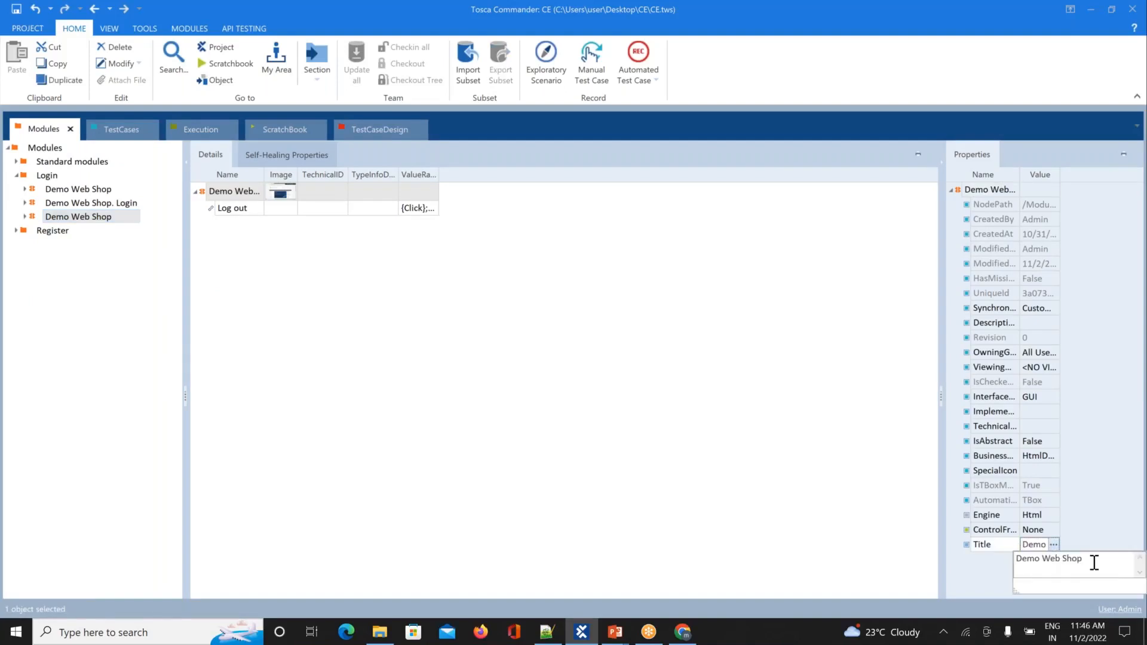
key(BackSpace)
key(BackSpace)
key(BackSpace)
key(BackSpace)
key(BackSpace)
key(BackSpace)
key(BackSpace)
key(BackSpace)
key(BackSpace)
text(*)
click(708, 500)
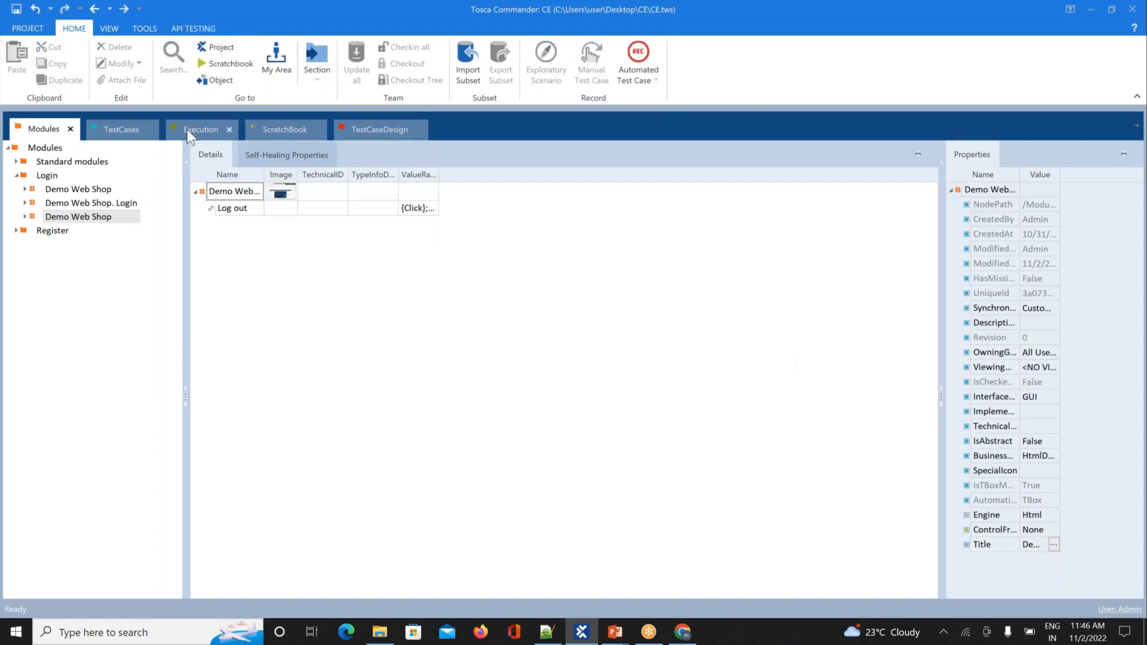
Step: Log the registered user out of the Demo Web Shop in the browser
click(128, 129)
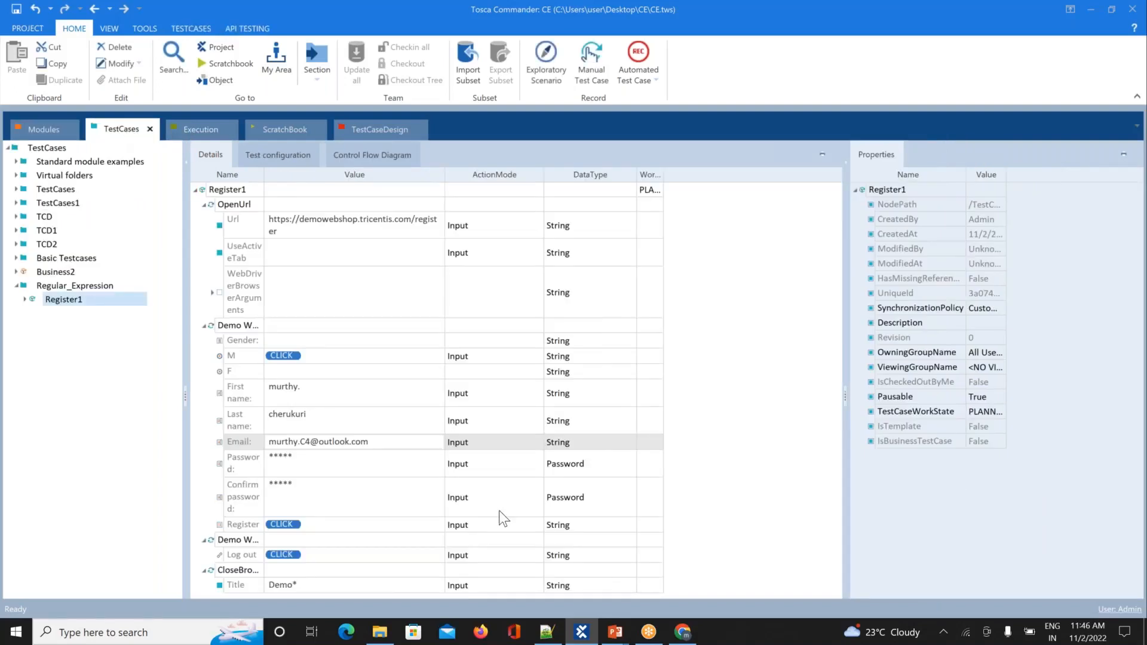
mouse_move(683, 634)
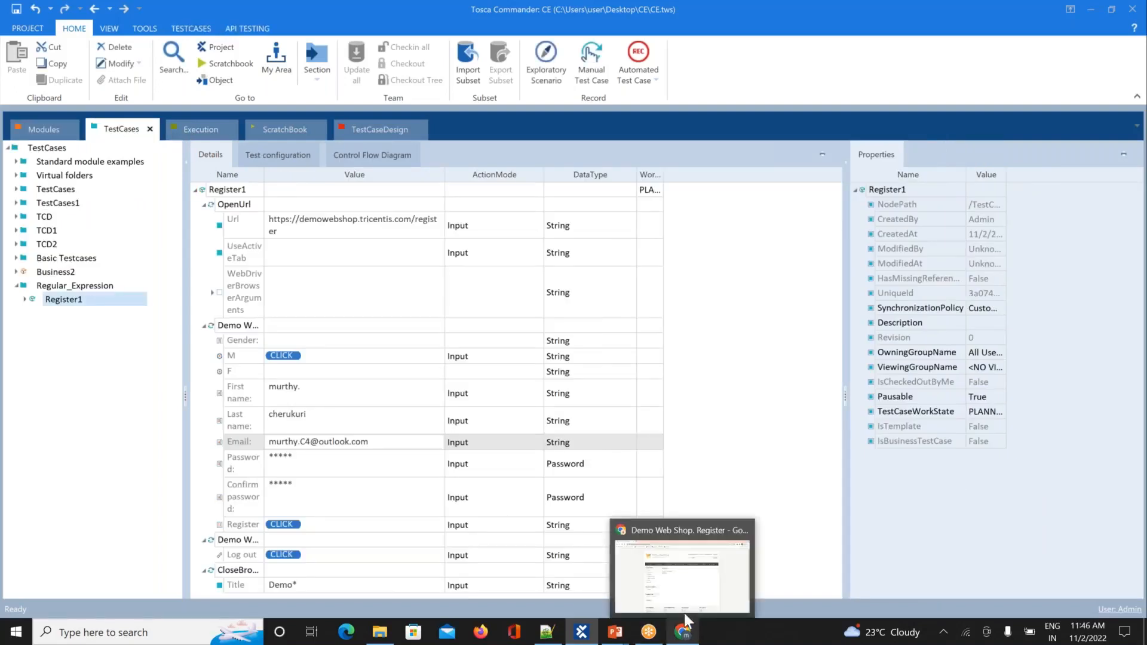
mouse_move(749, 531)
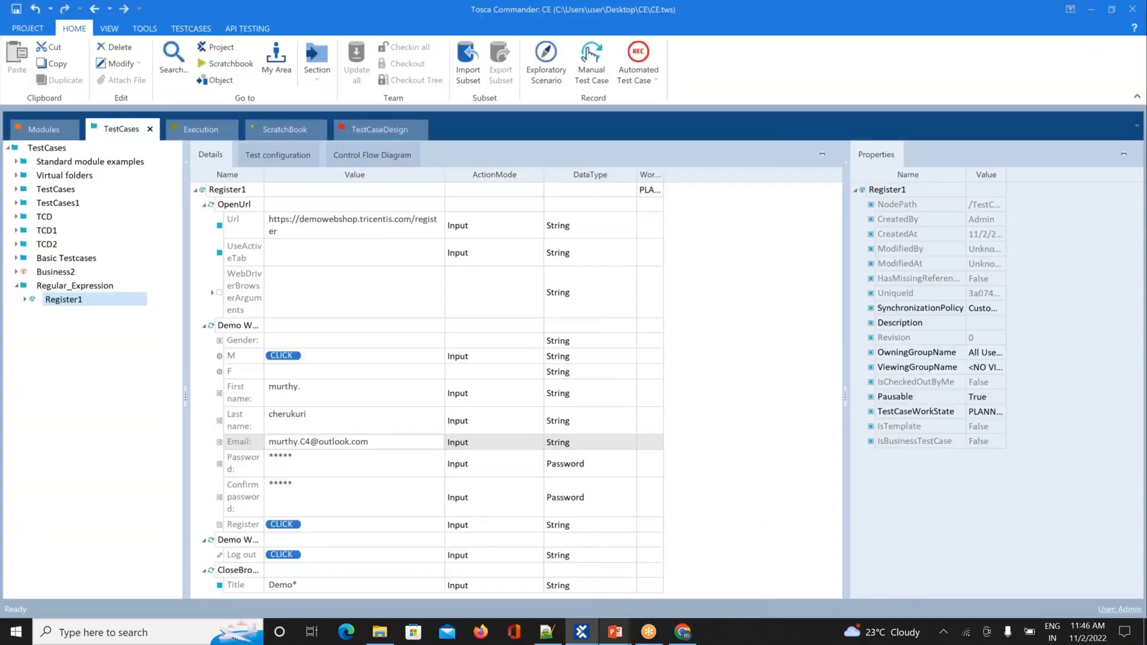
click(683, 632)
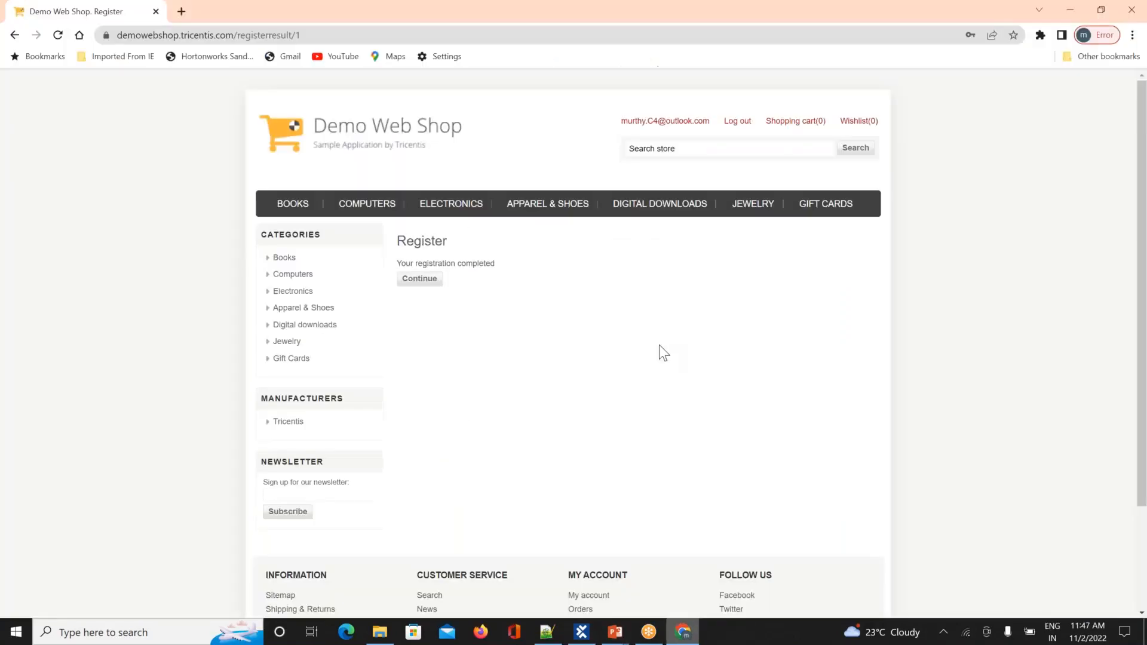
click(736, 124)
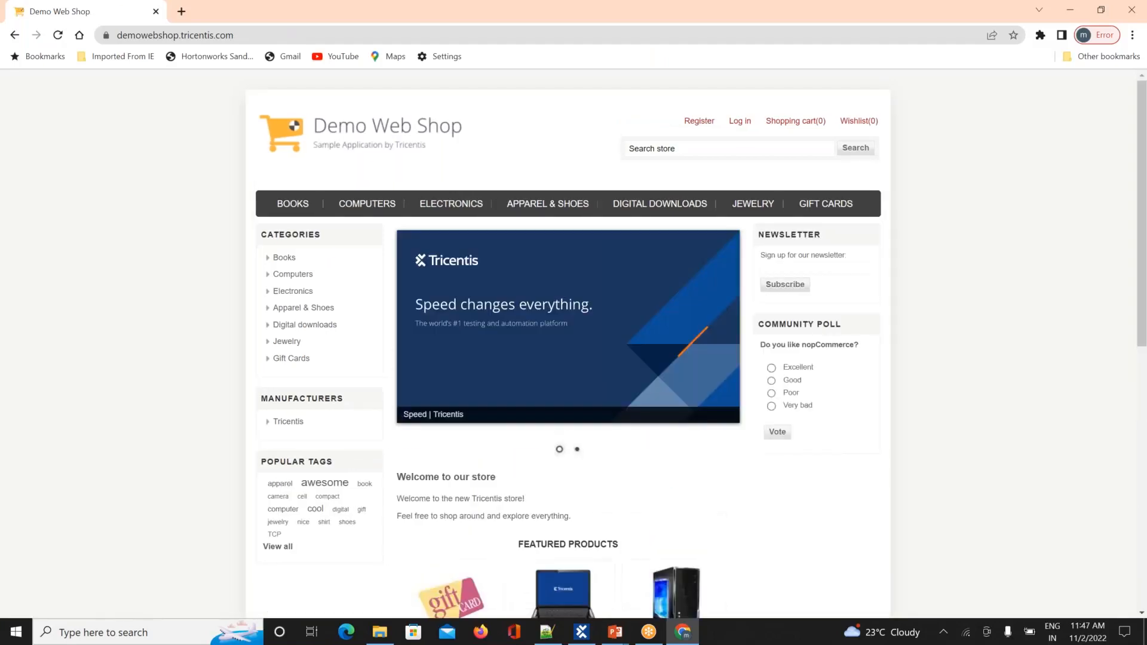
key(alt+Tab)
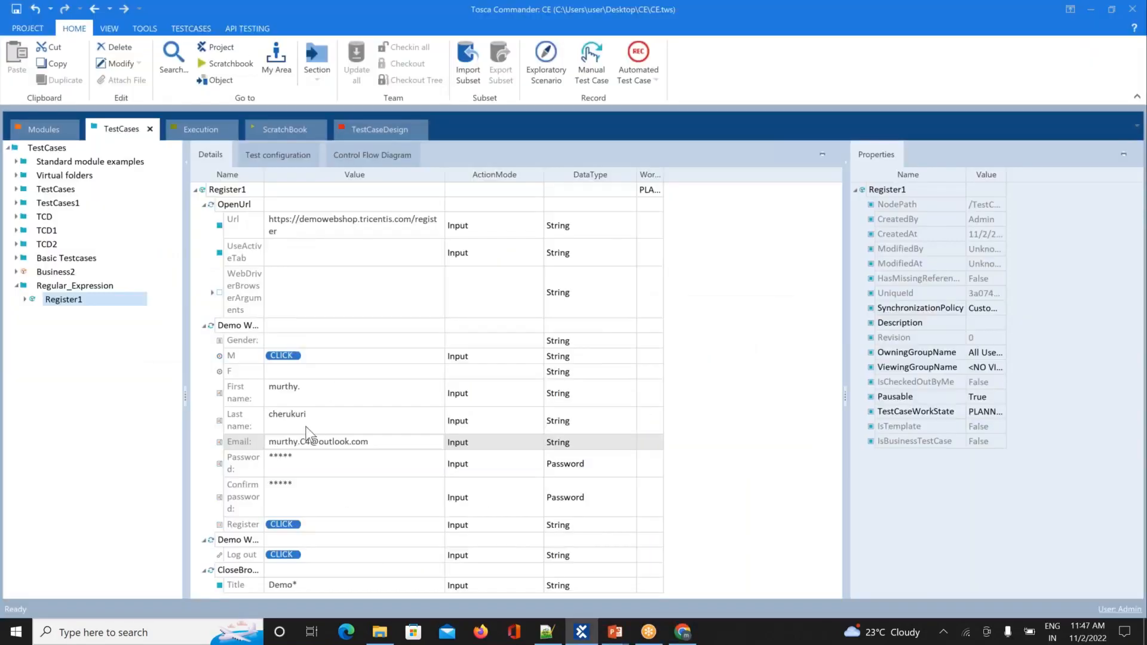
Step: Change the Register step's Email number from C4 to C5 and select Register1
click(308, 442)
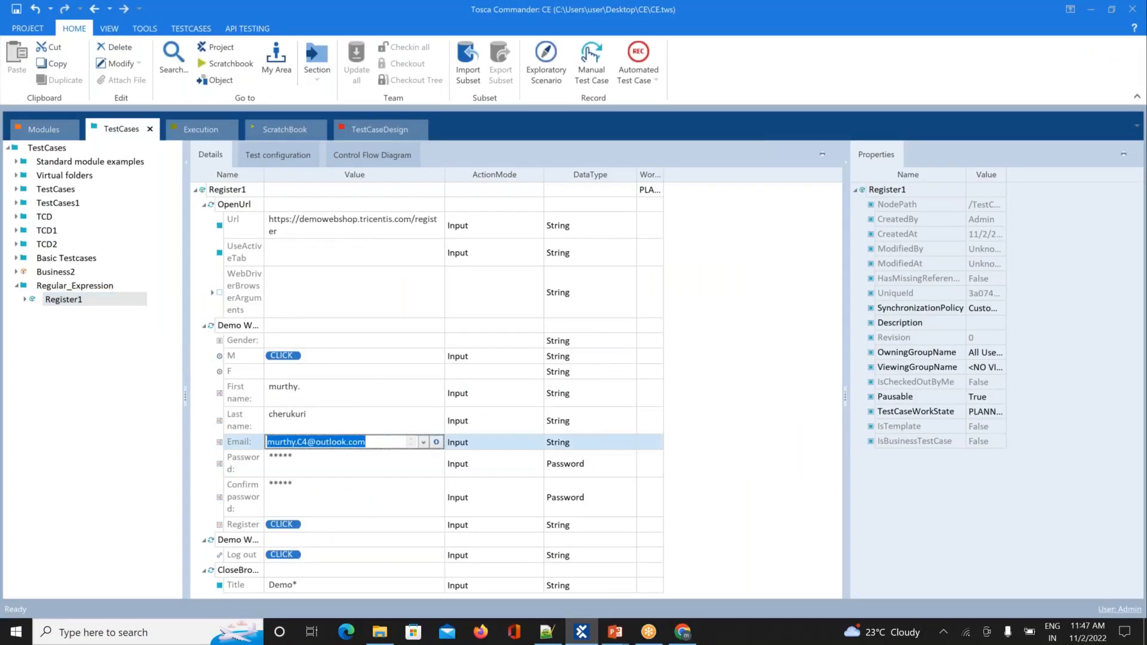
click(311, 442)
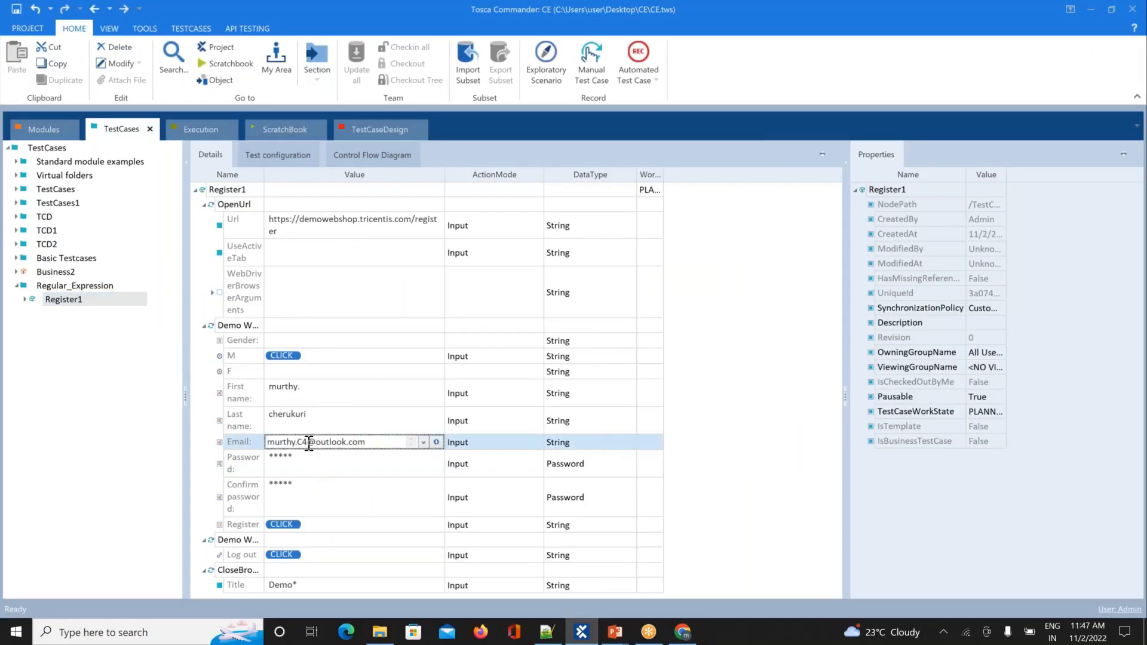
key(BackSpace)
text(5)
key(Return)
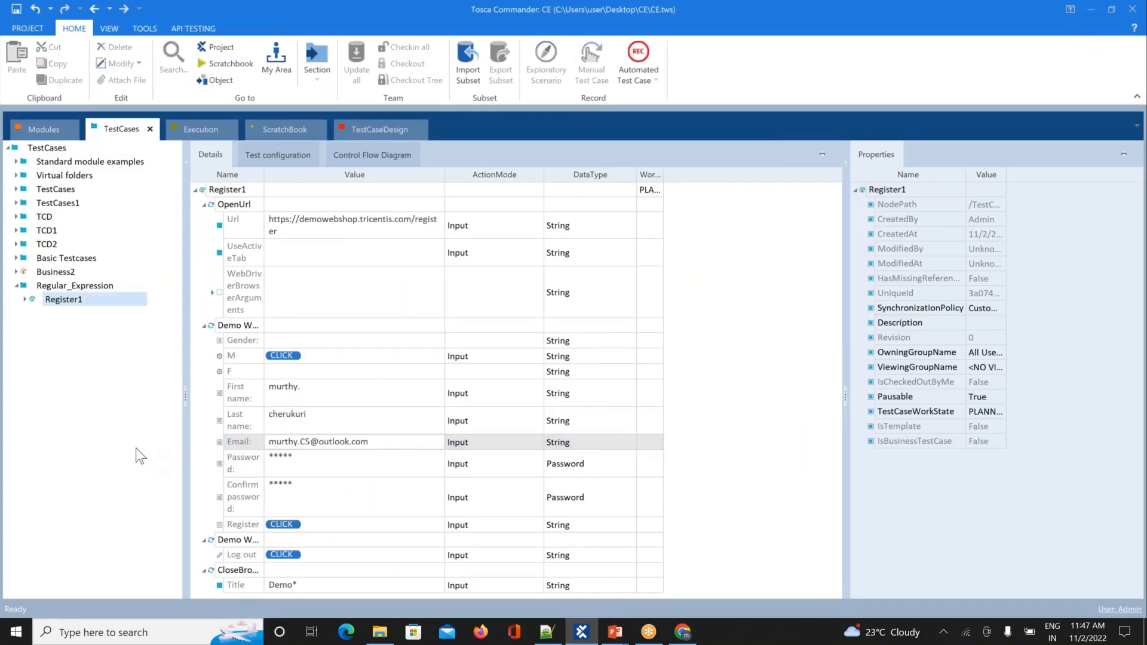
click(78, 300)
right_click(76, 300)
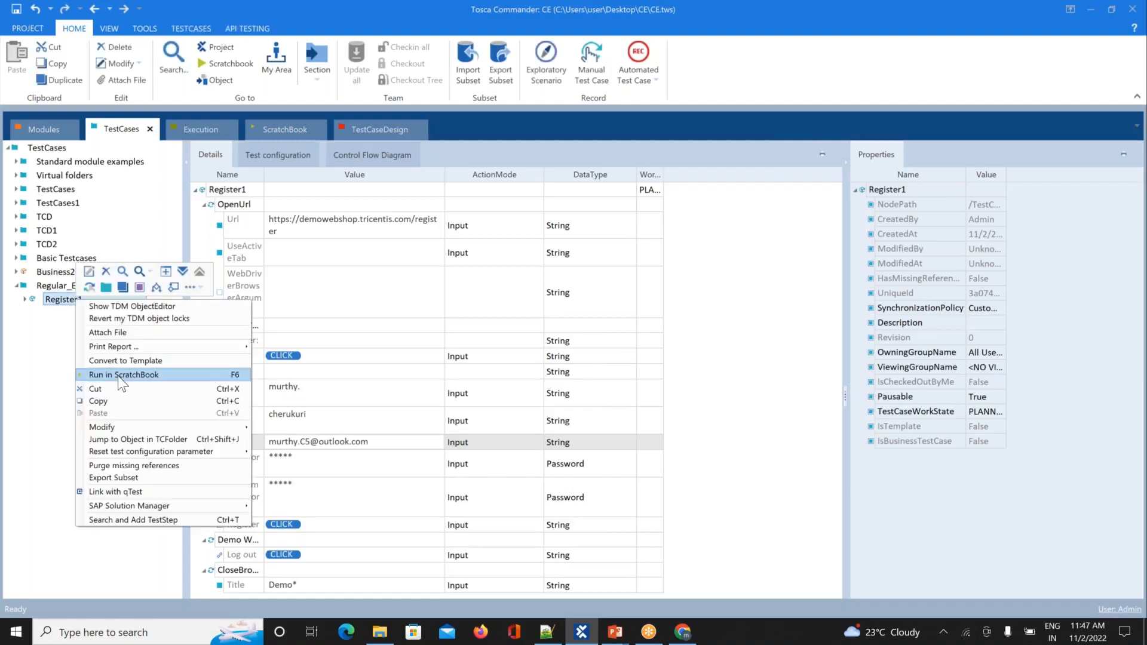
Step: Run Register1 in ScratchBook to register a new Demo Web Shop user, then log that user out
click(117, 375)
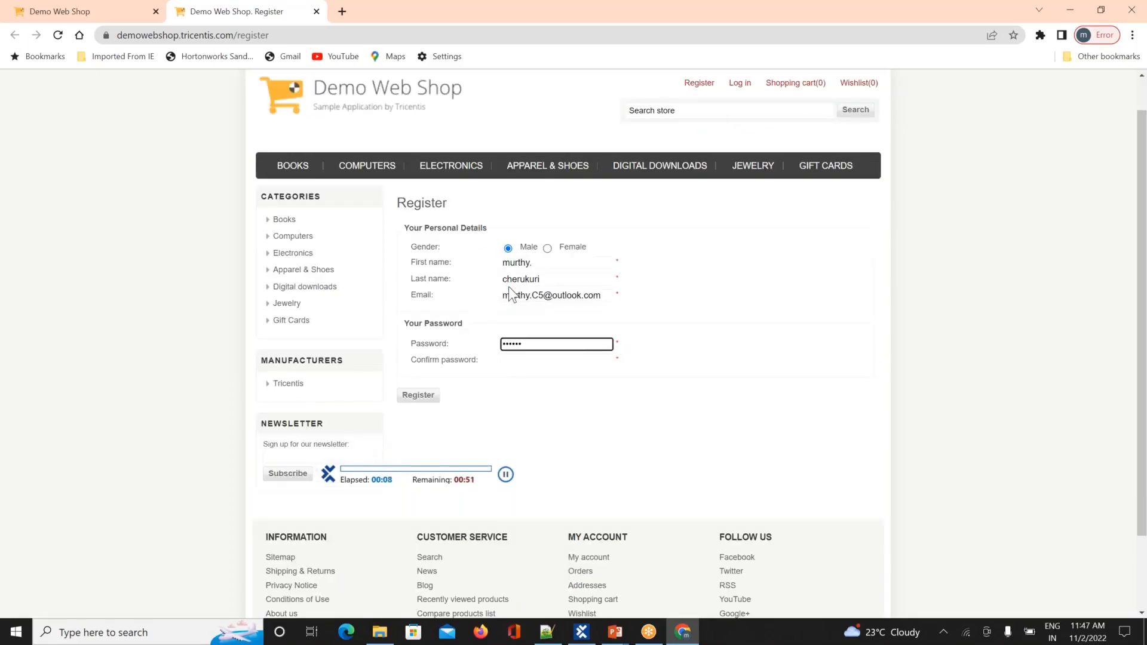
click(419, 347)
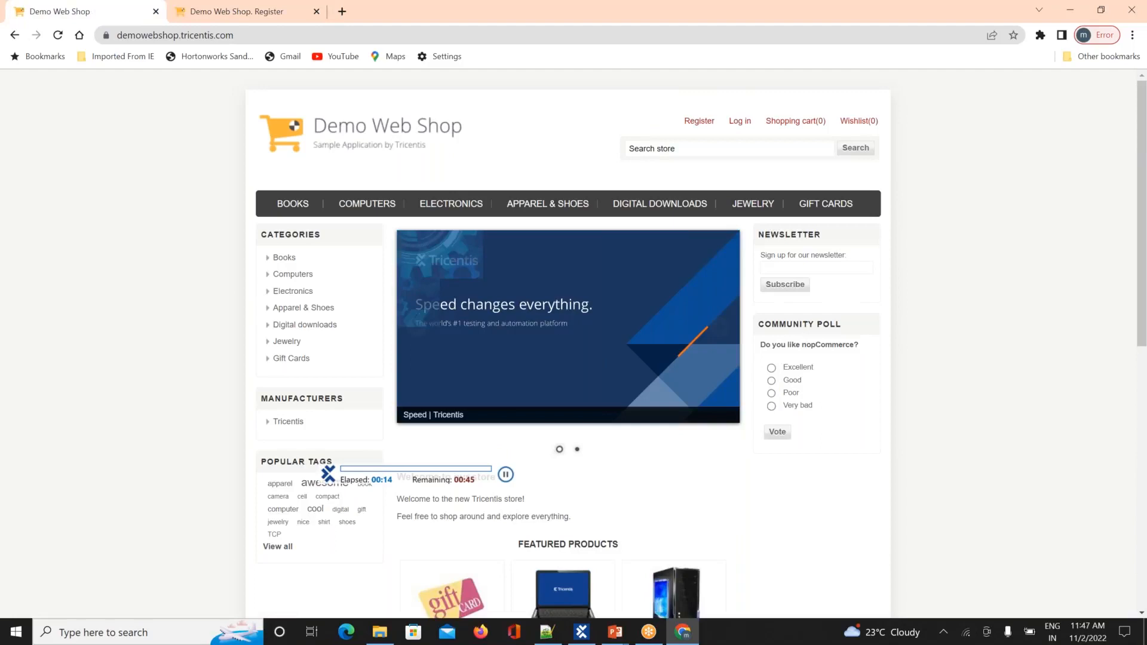
click(156, 11)
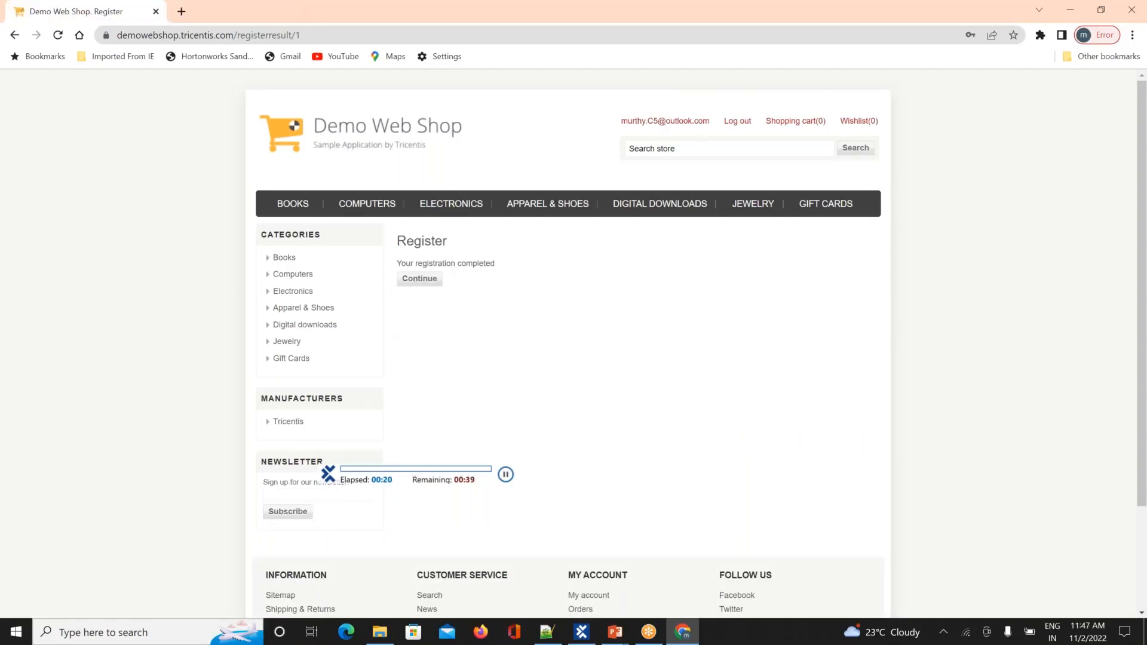
click(737, 121)
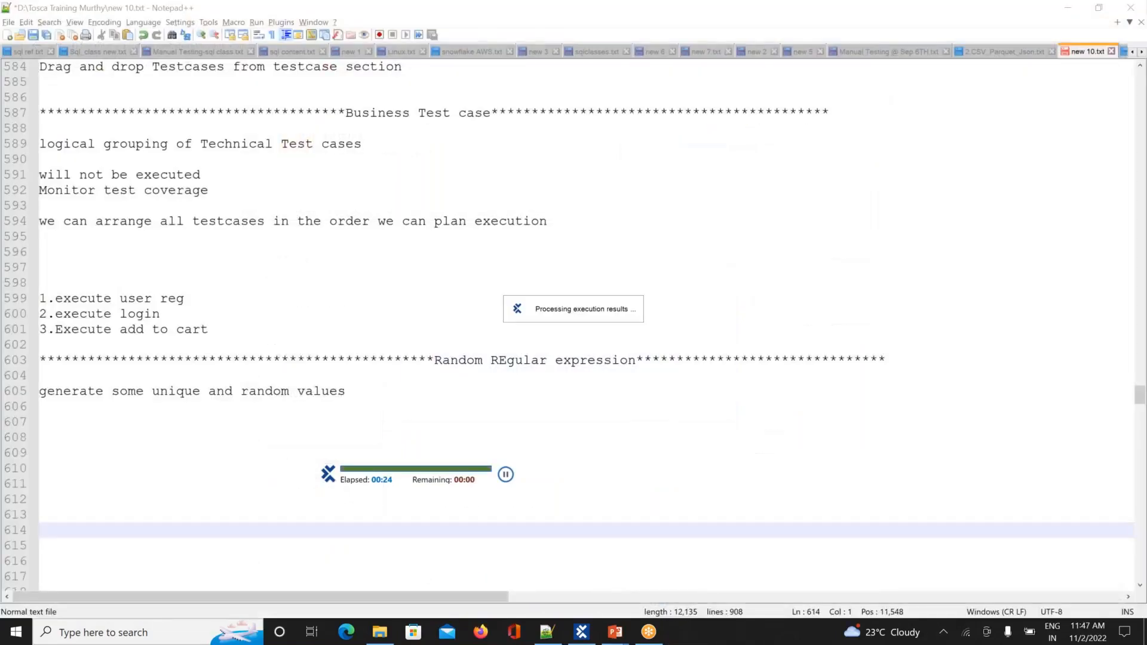
Step: Check the passed ScratchBook results, then reselect Register1 under Regular_Expression and bring up its context menu
key(alt+Tab)
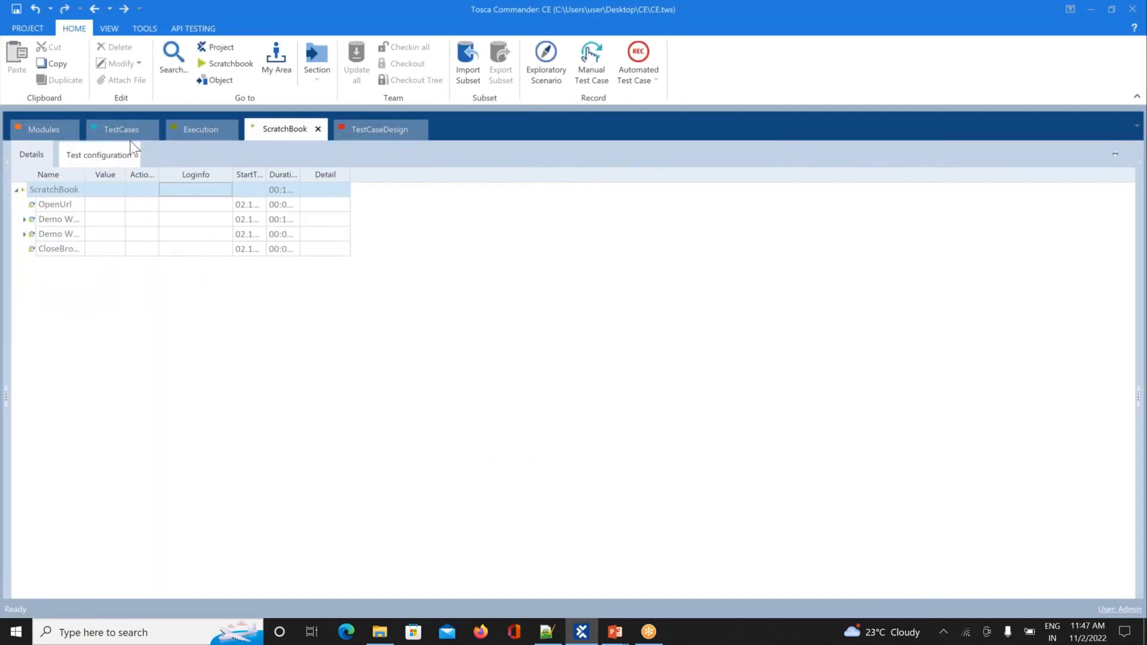
click(122, 127)
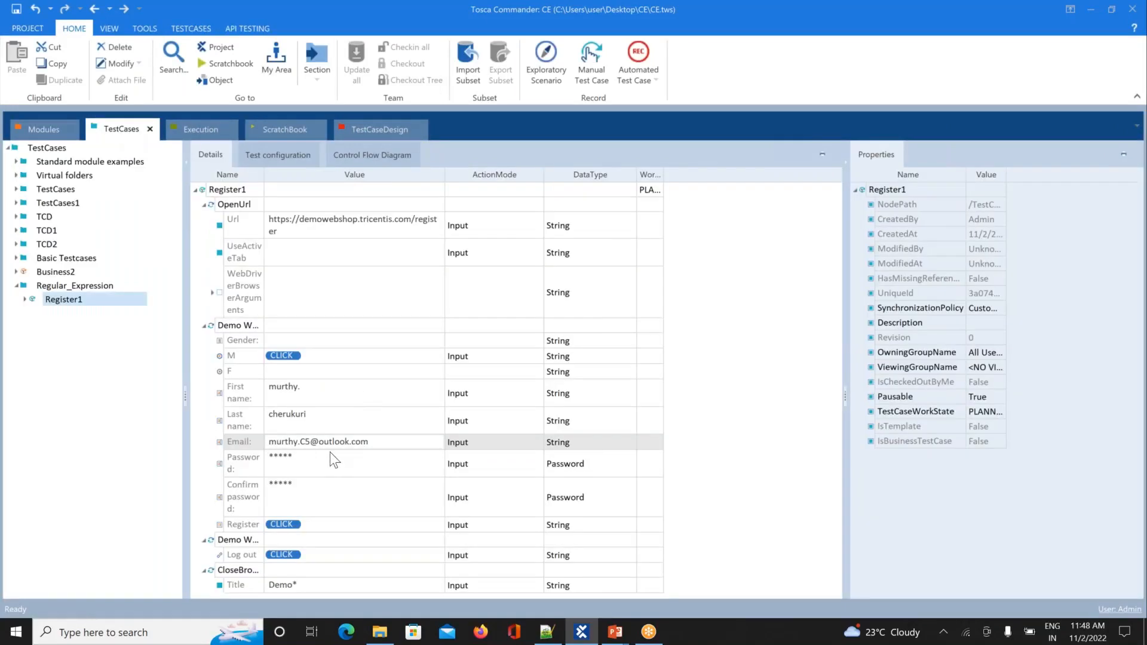
click(81, 300)
right_click(62, 299)
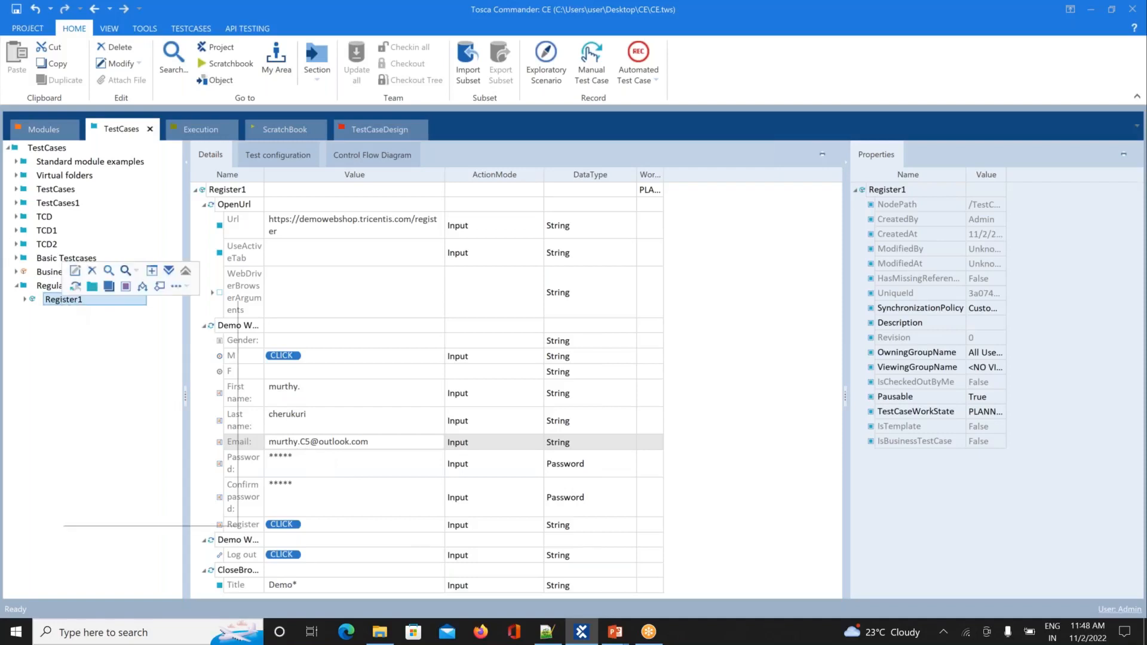
Step: Rerun Register1 in ScratchBook, filling the Demo Web Shop Register page with Male gender
click(142, 376)
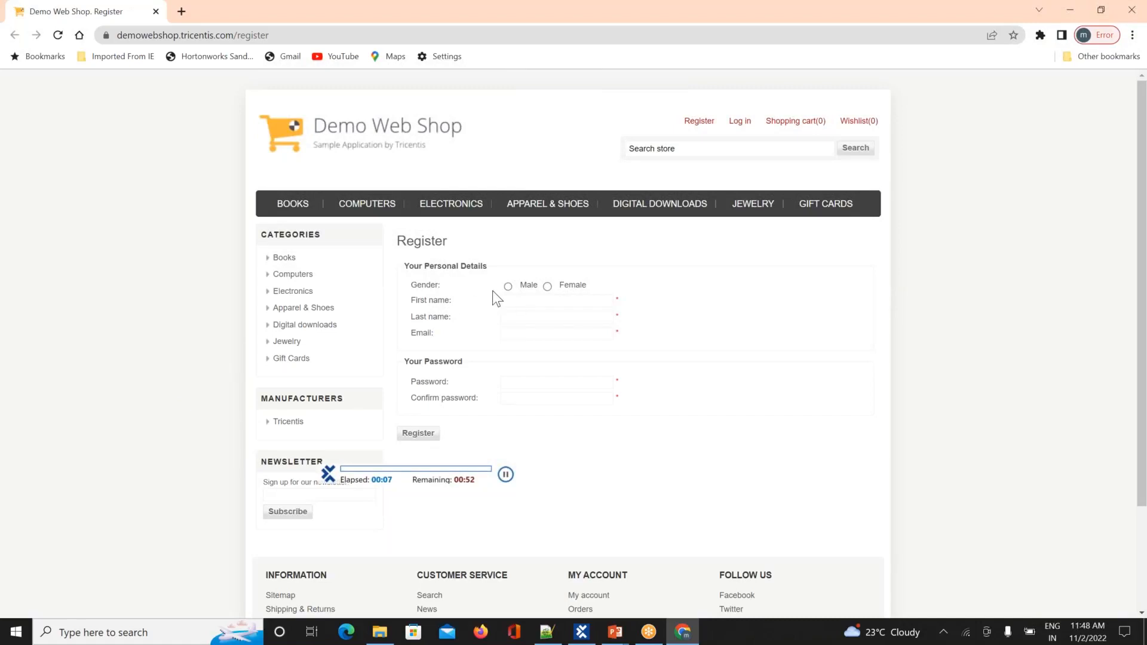
click(508, 286)
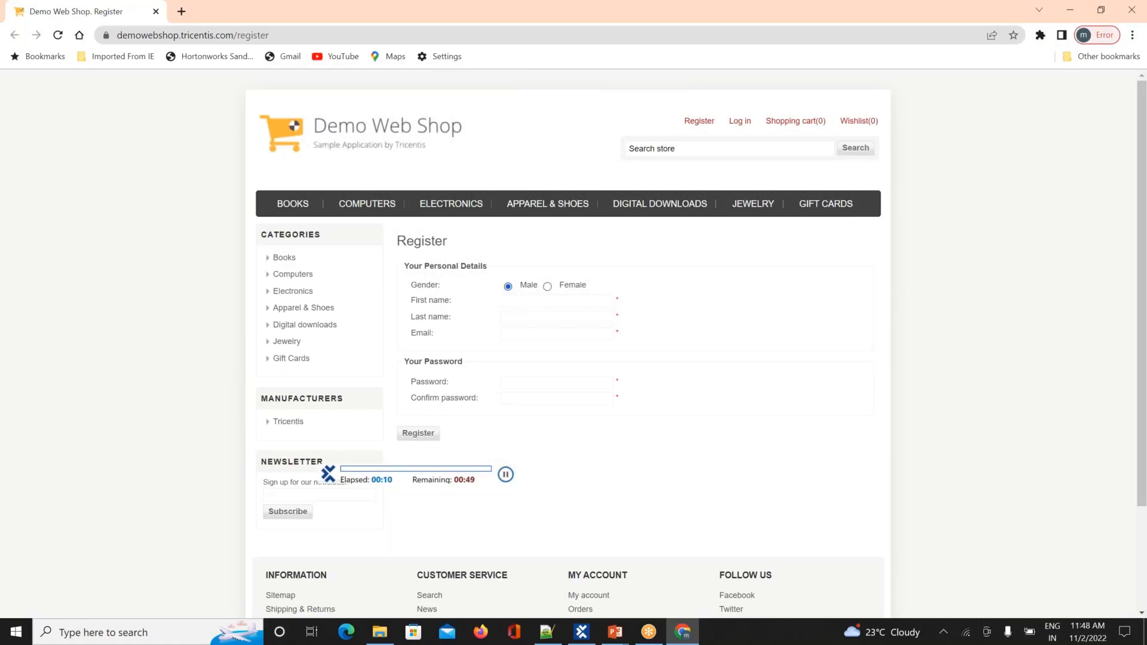
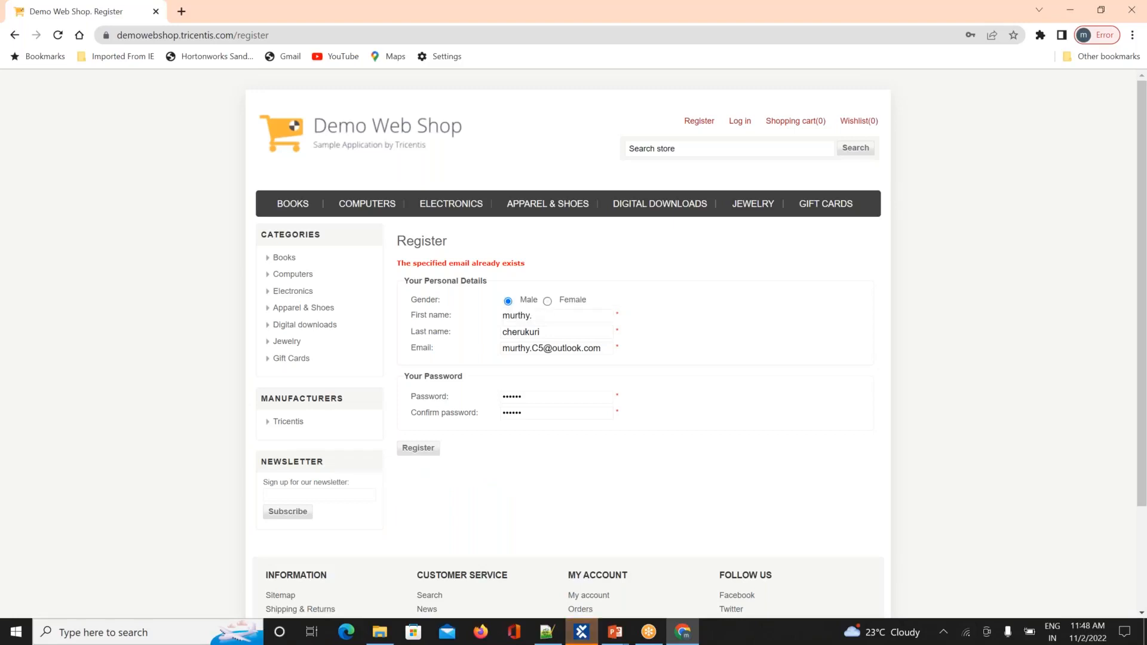
Step: Switch from the Demo Web Shop page in Chrome back to the Notepad++ notes in new 10.txt
key(alt+Tab)
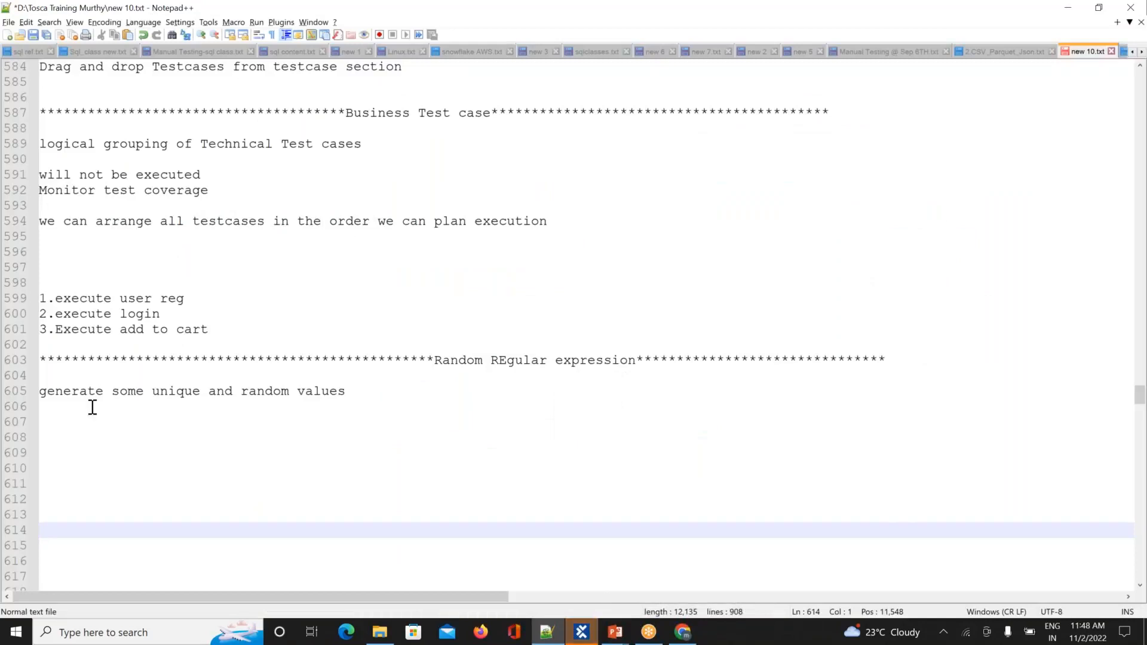
click(48, 436)
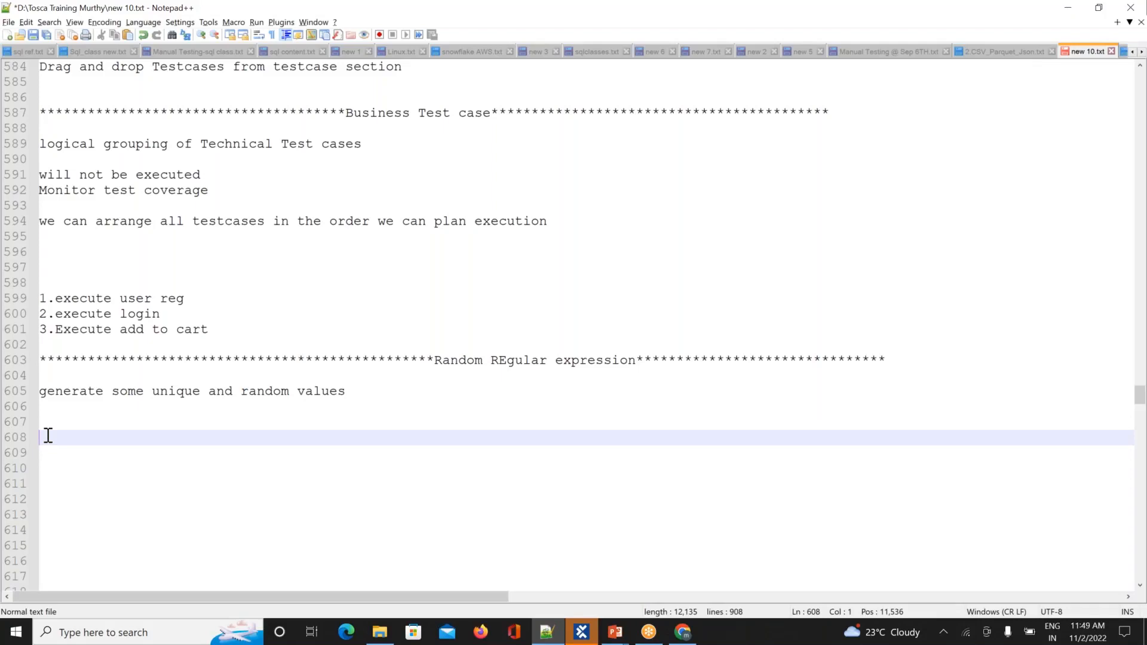
text(random text)
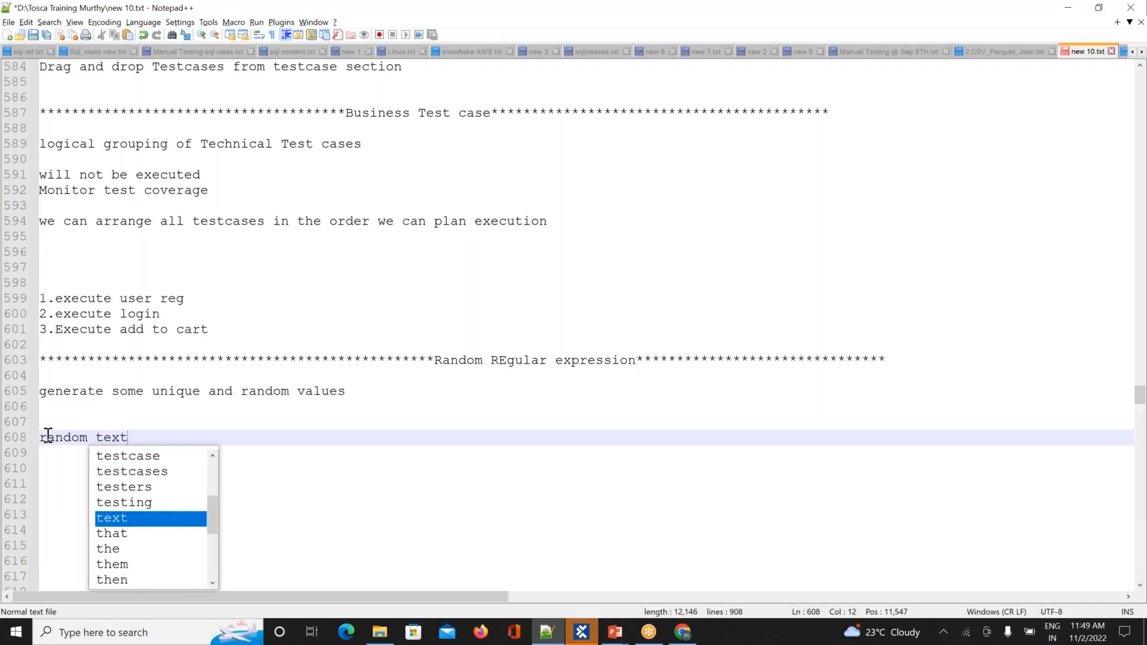
text( --->)
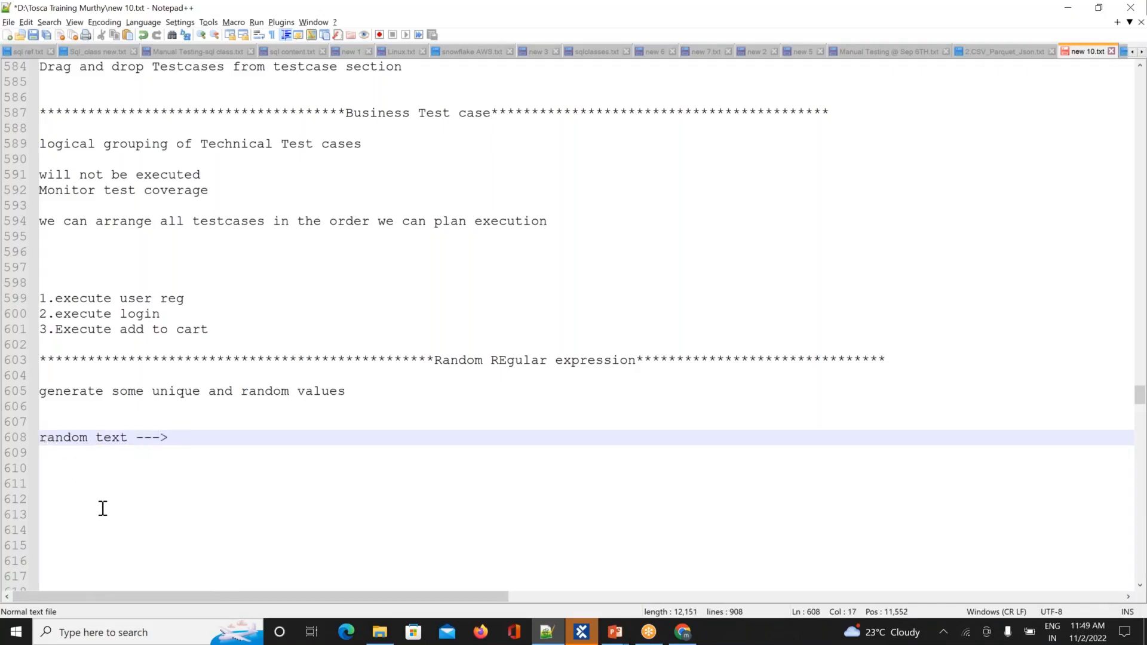
text( {)
key(Caps_Lock)
text(RANDOMTEXT)
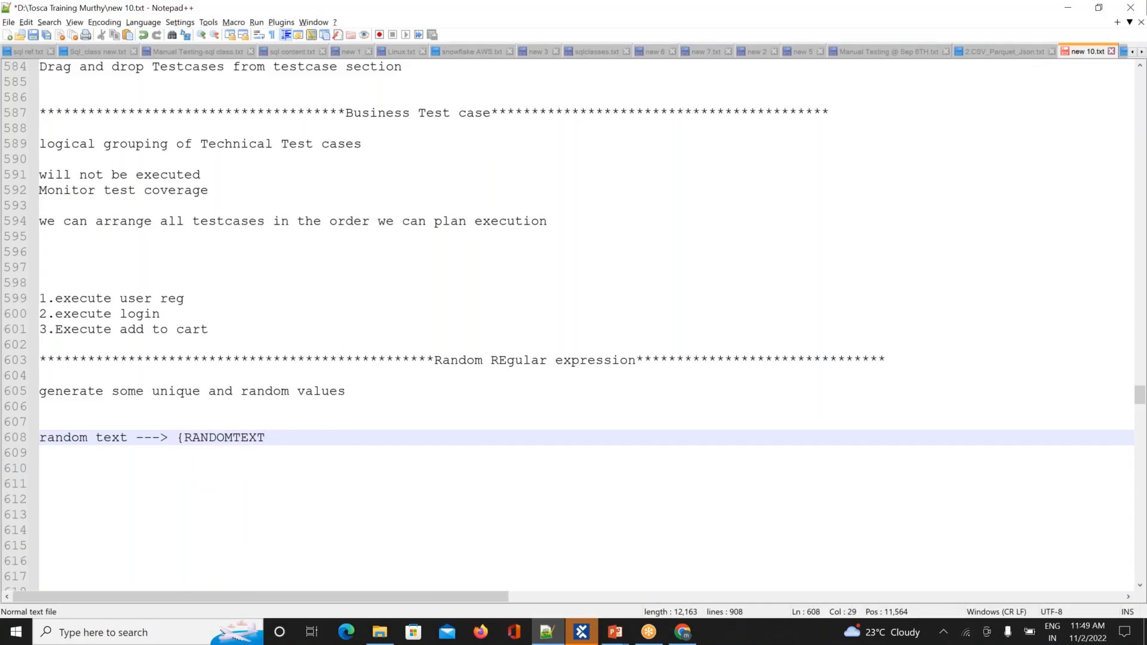
text([7])
text(}@OUT)
text(LOOK.COM)
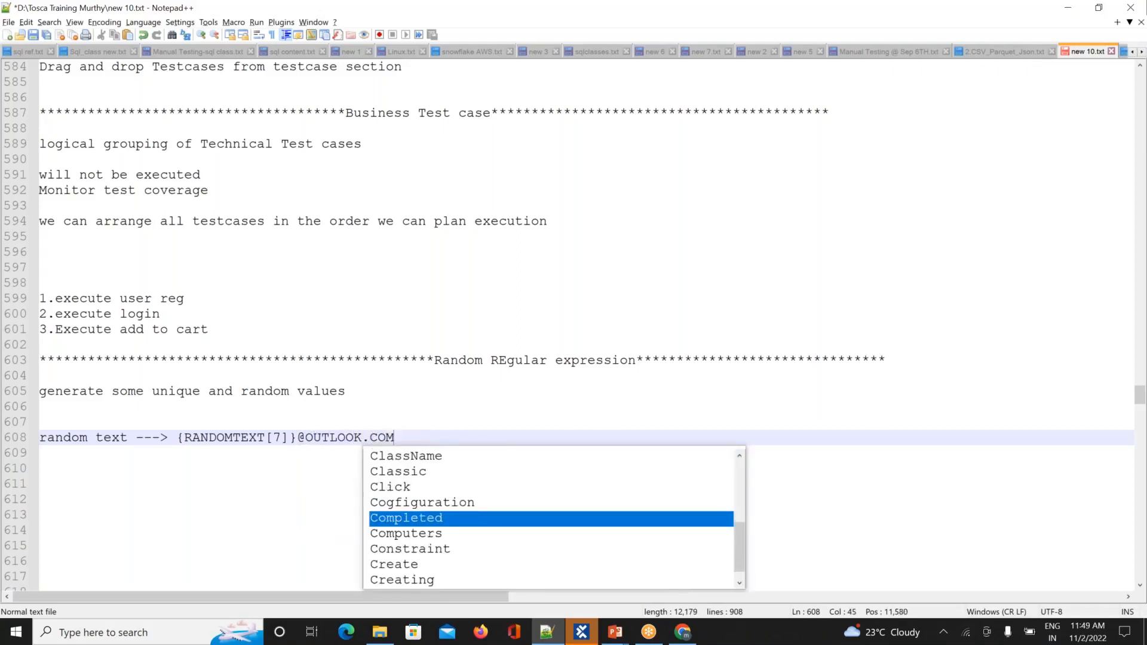
click(211, 544)
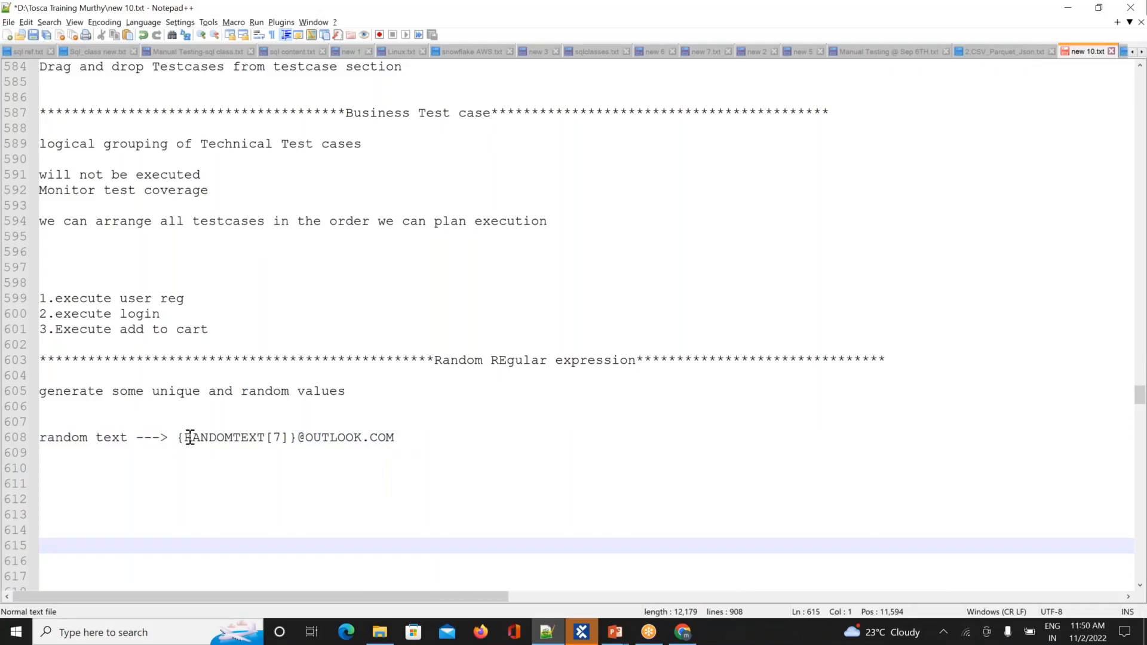
Step: Highlight the {RANDOMTEXT[ part and the character count 7 in the new note
drag(180, 436, 273, 437)
click(279, 437)
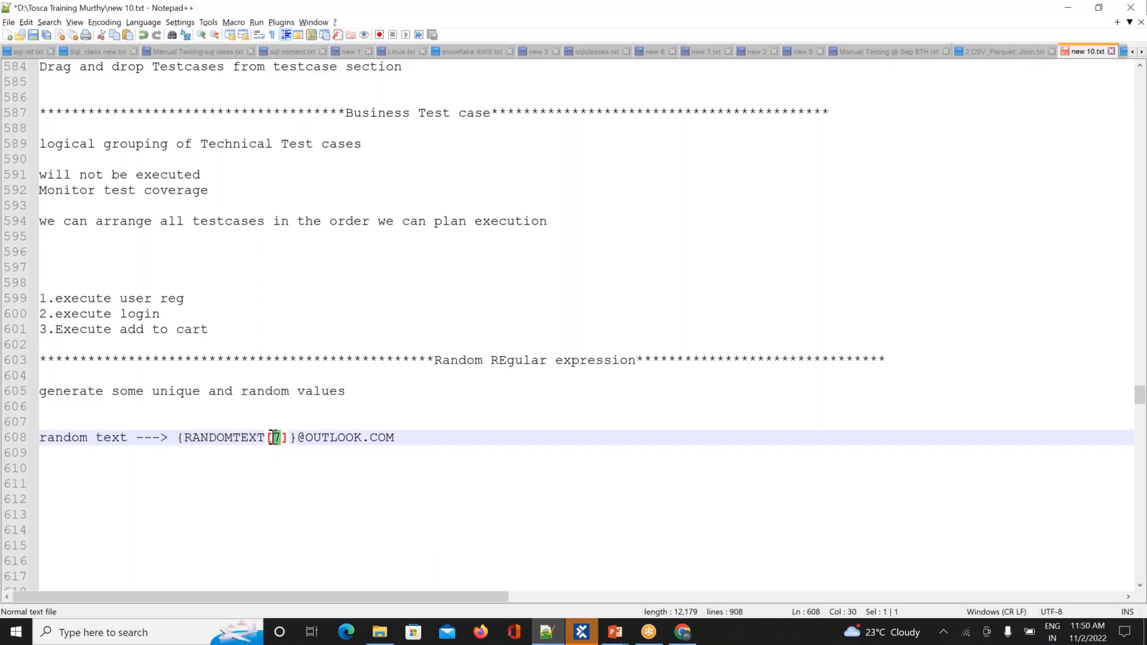
click(214, 463)
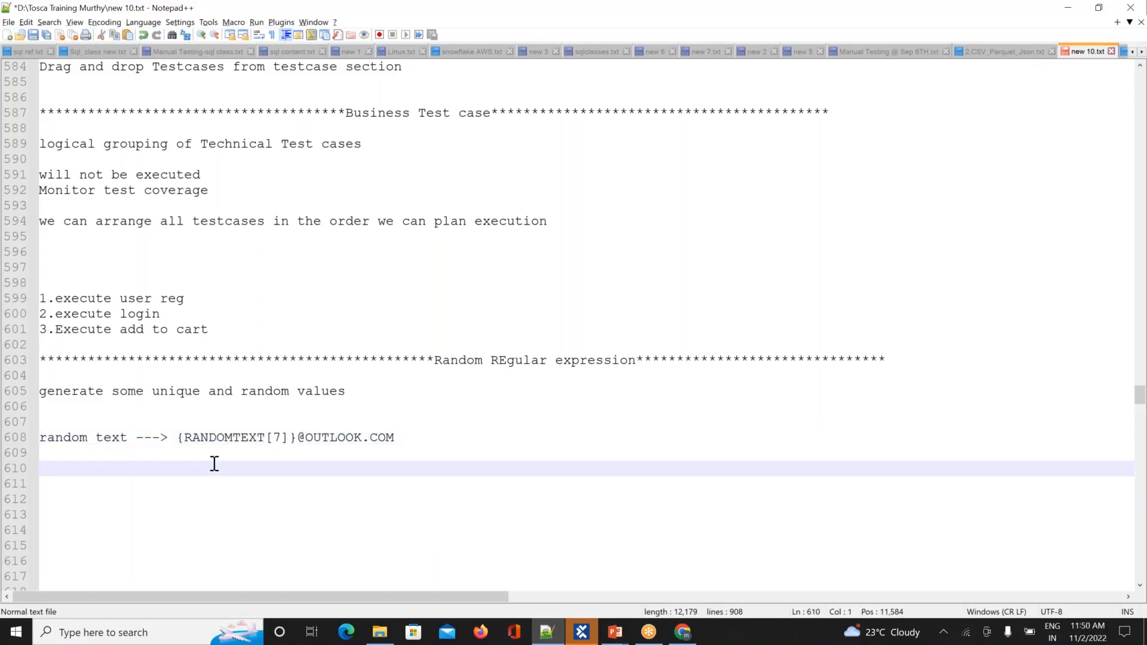
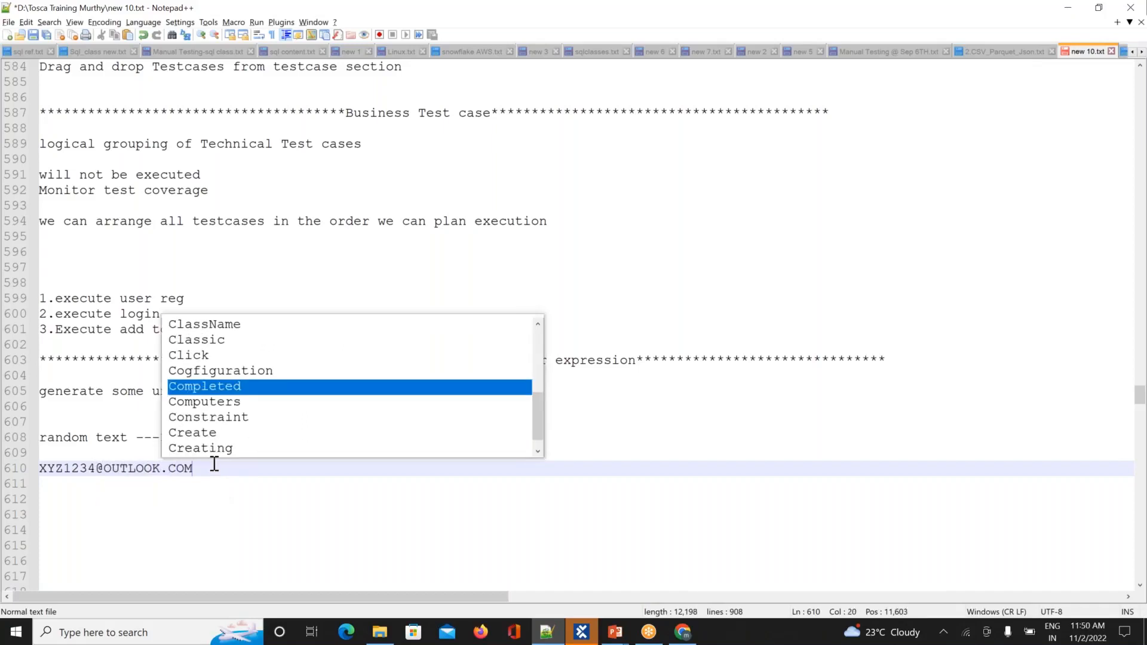
key(Return)
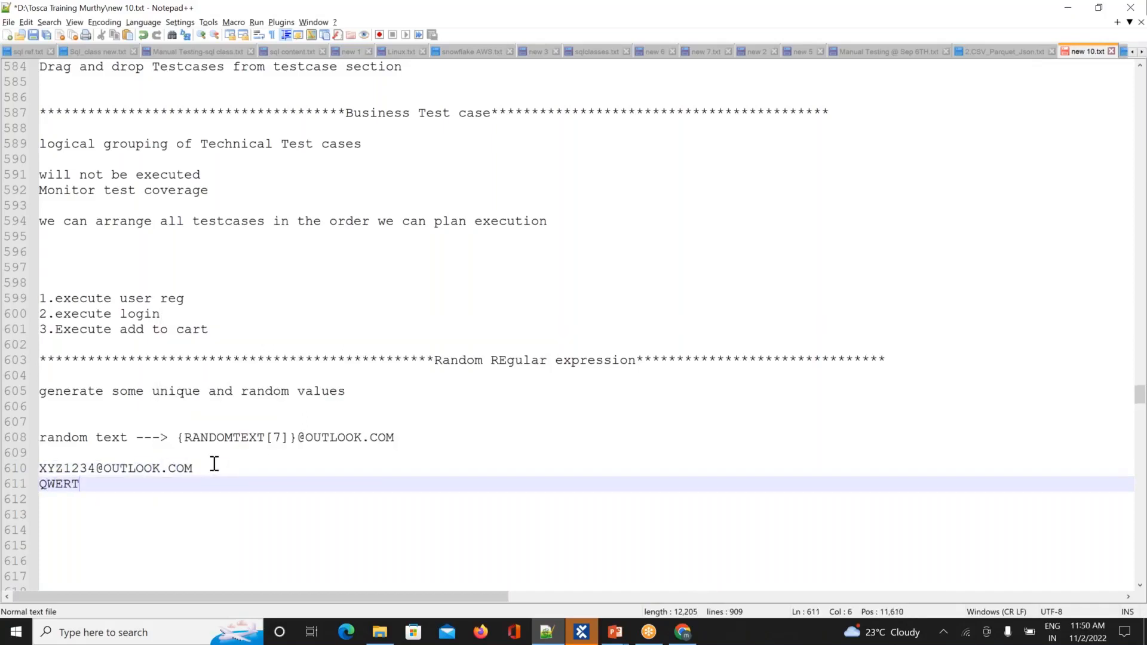
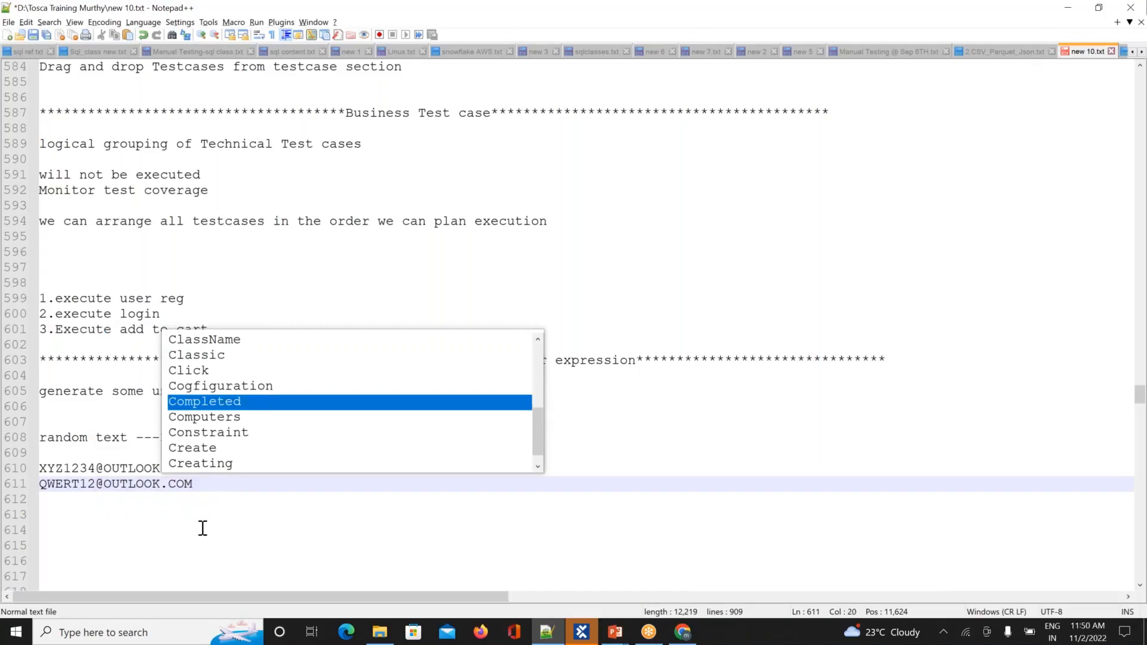
click(202, 528)
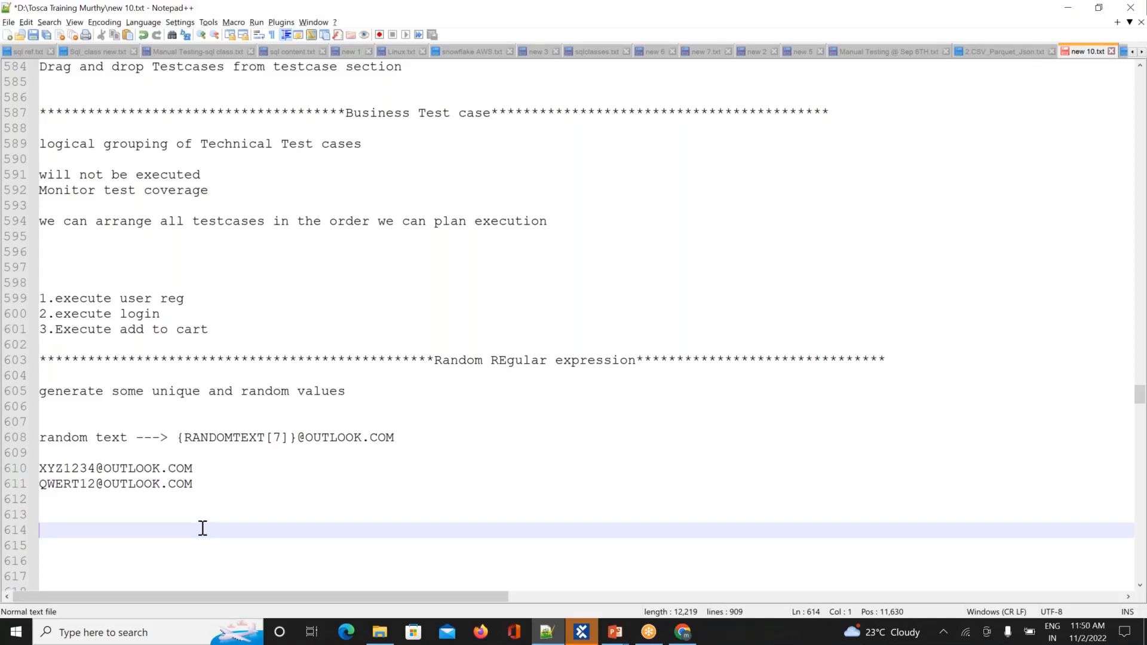
key(alt+Tab)
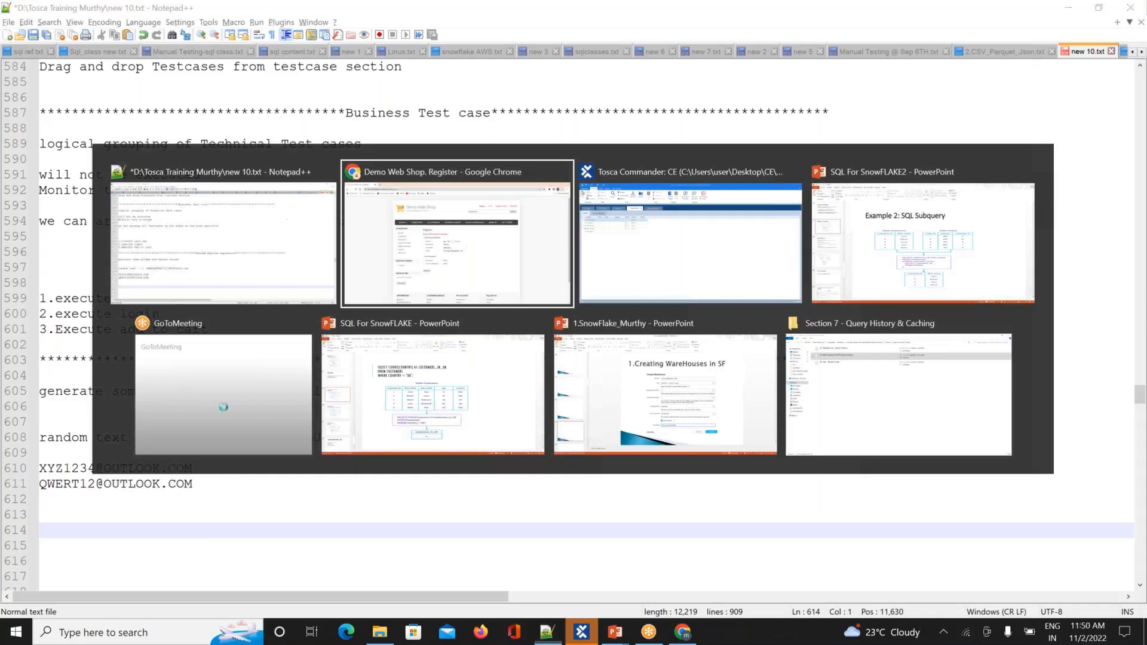
click(579, 633)
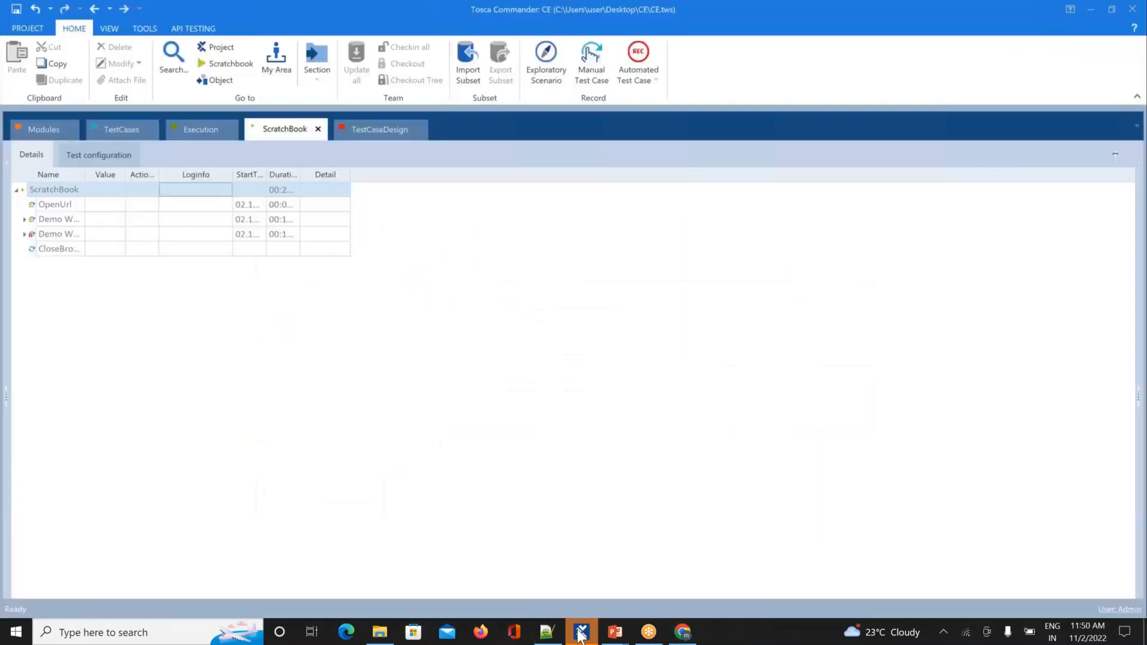
click(123, 129)
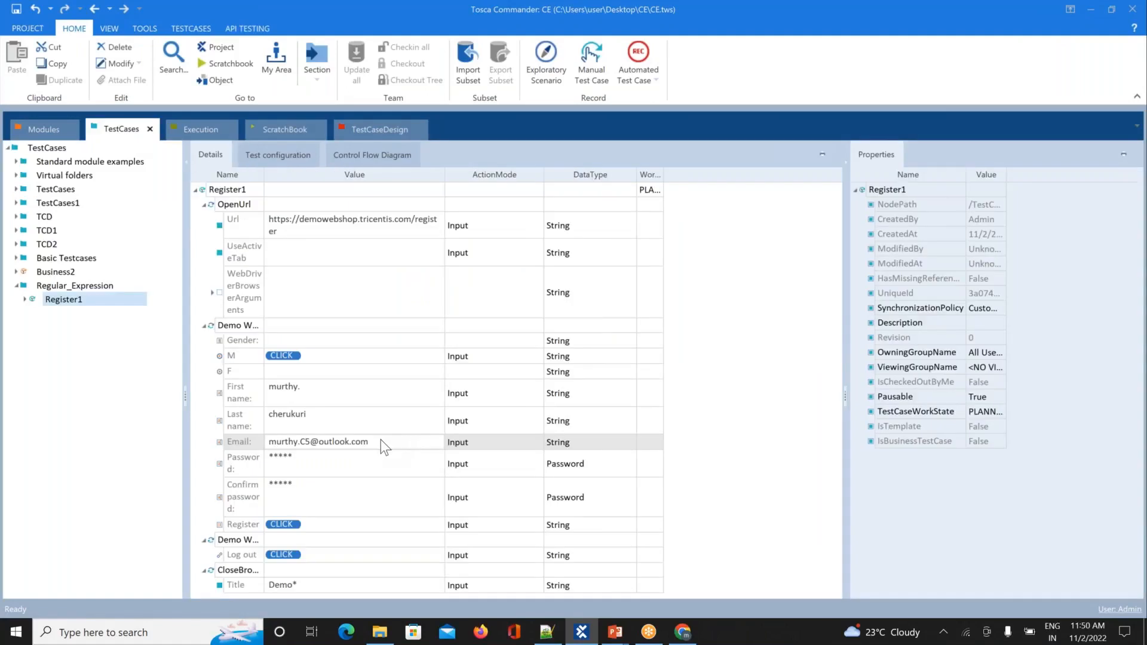
double_click(381, 440)
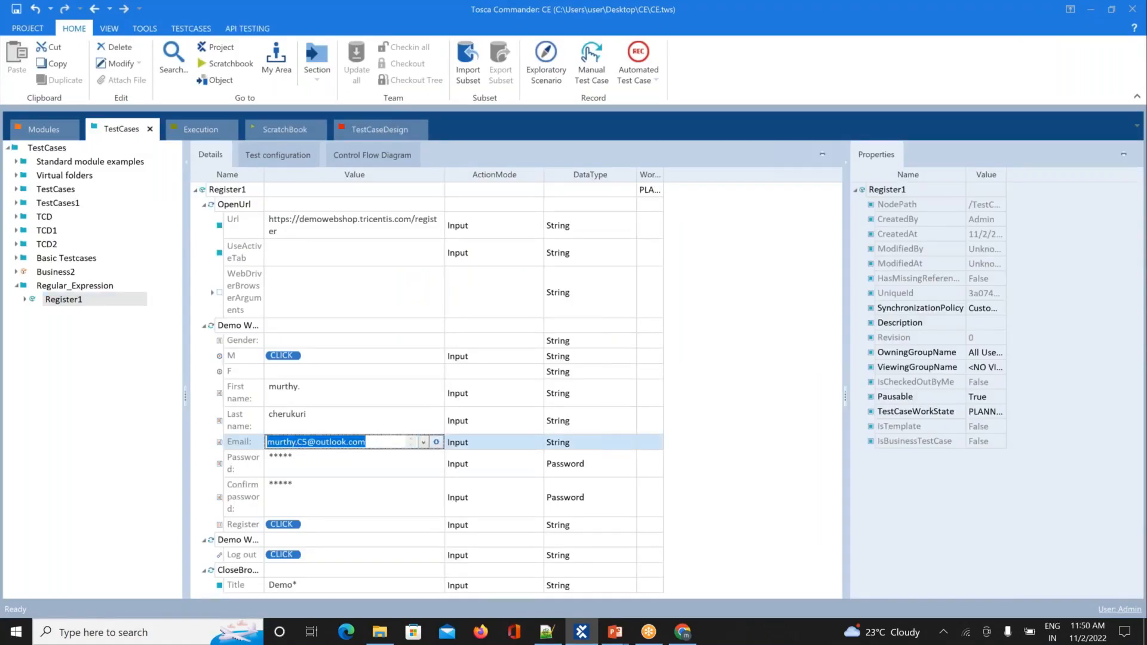
key(BackSpace)
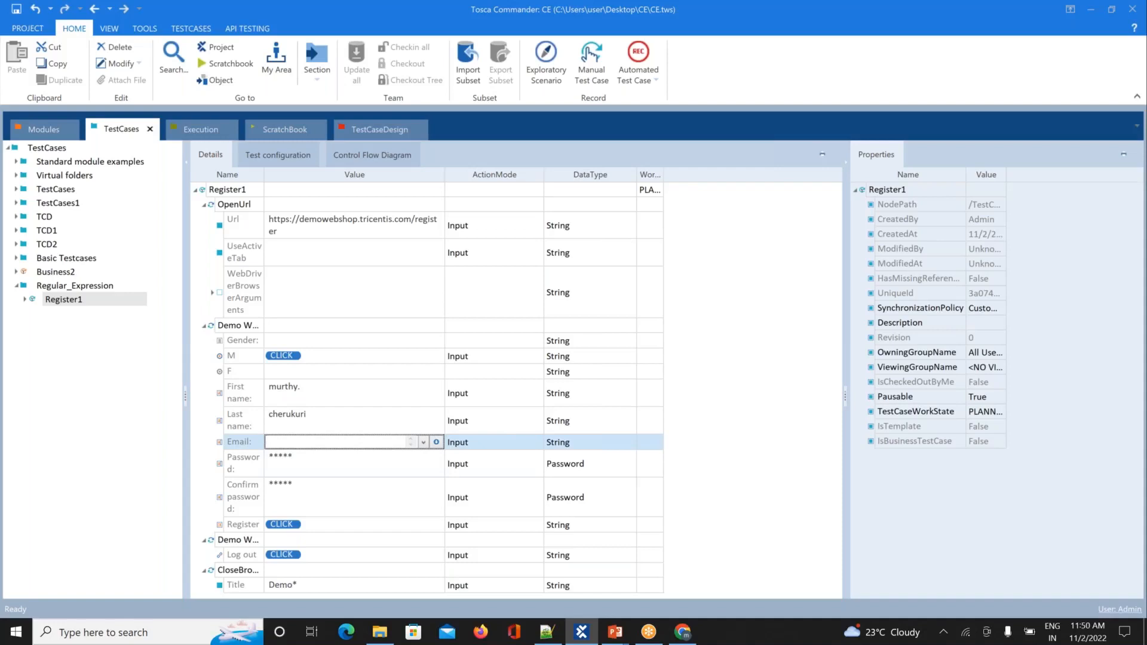
text({)
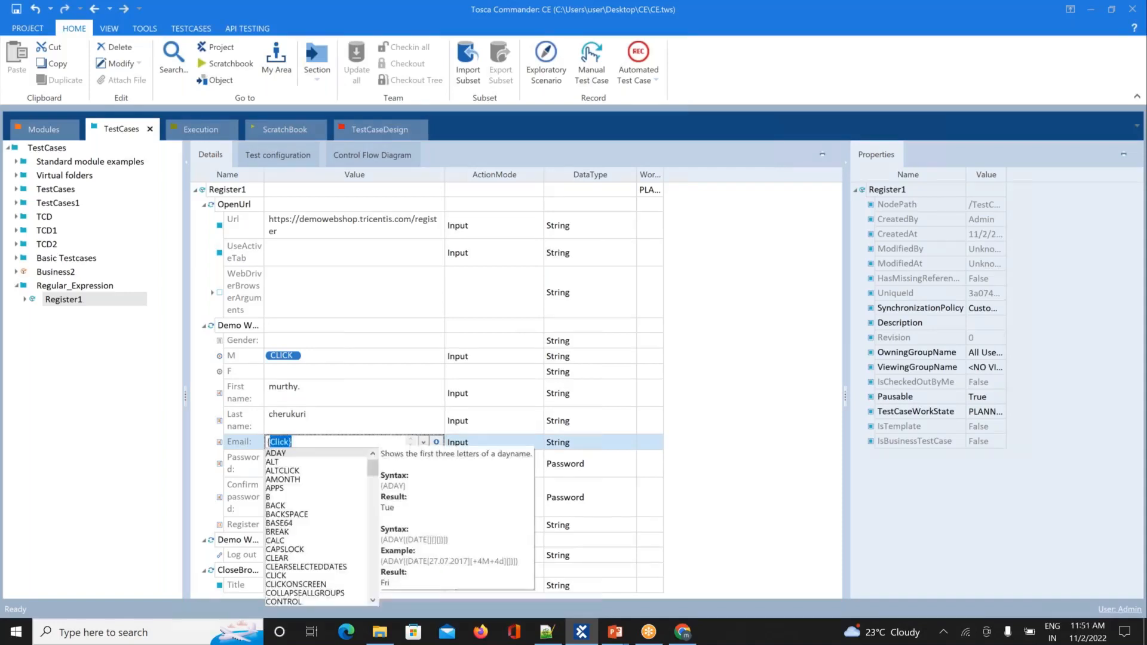
text(Ra)
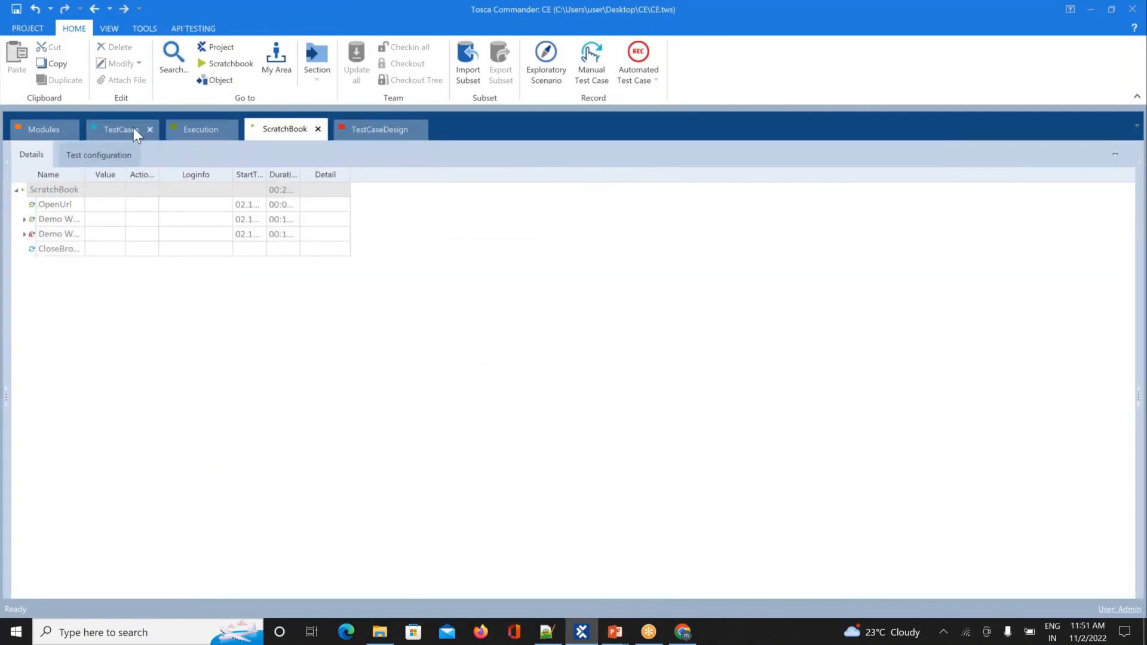
click(128, 131)
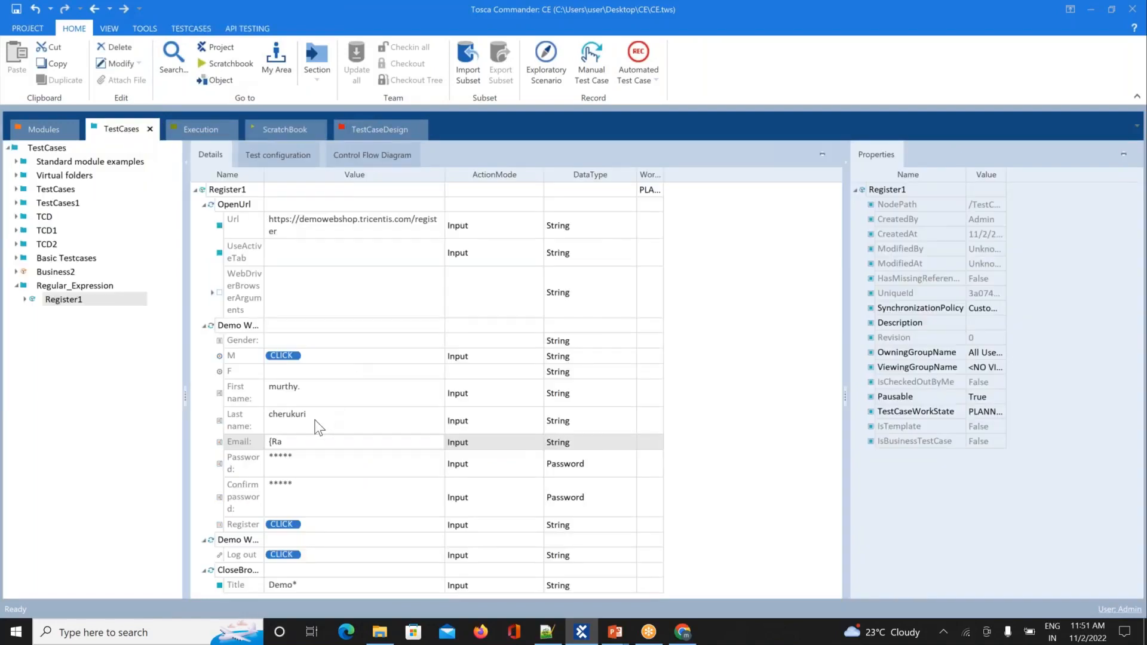
click(293, 443)
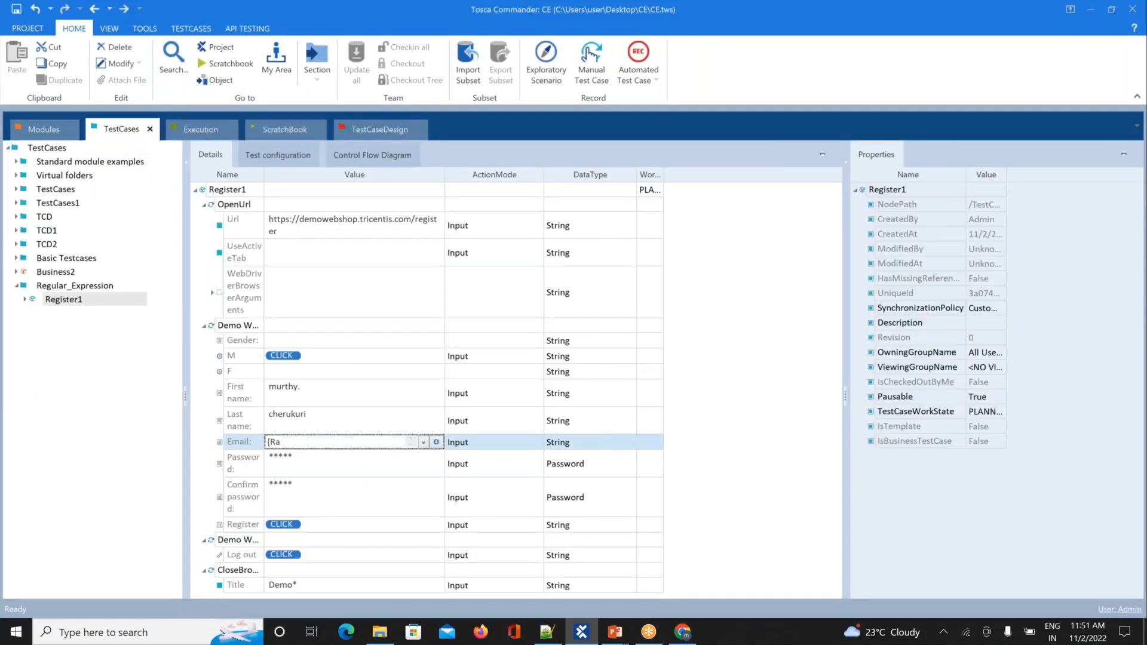
key(BackSpace)
key(BackSpace)
key(BackSpace)
text({RAND)
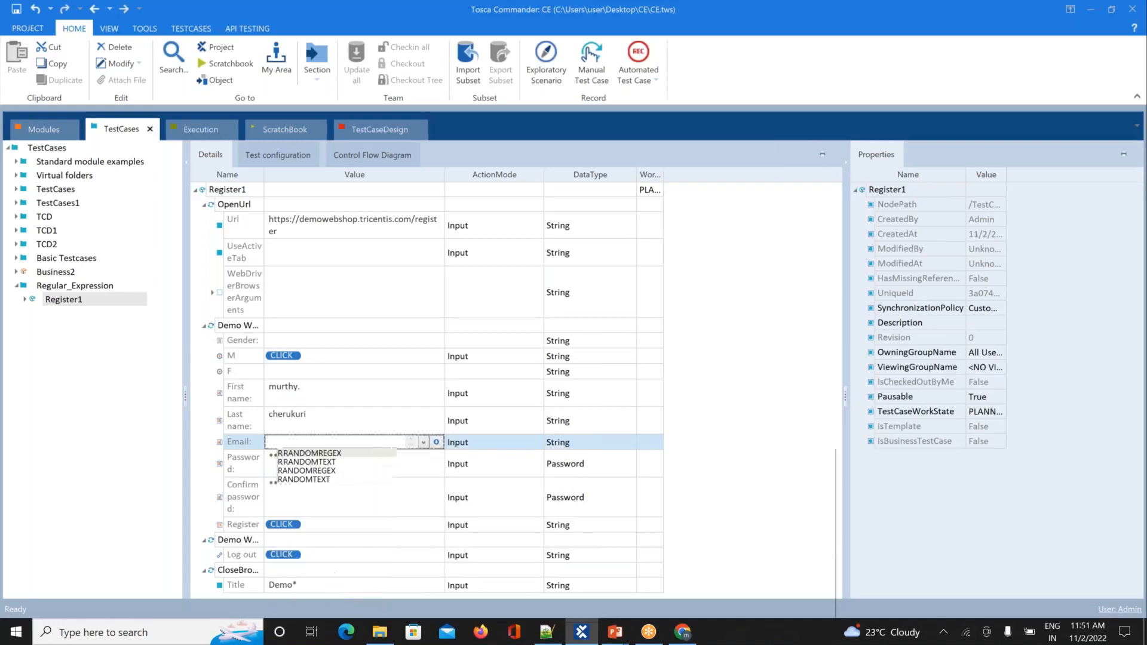
text(OMTEX)
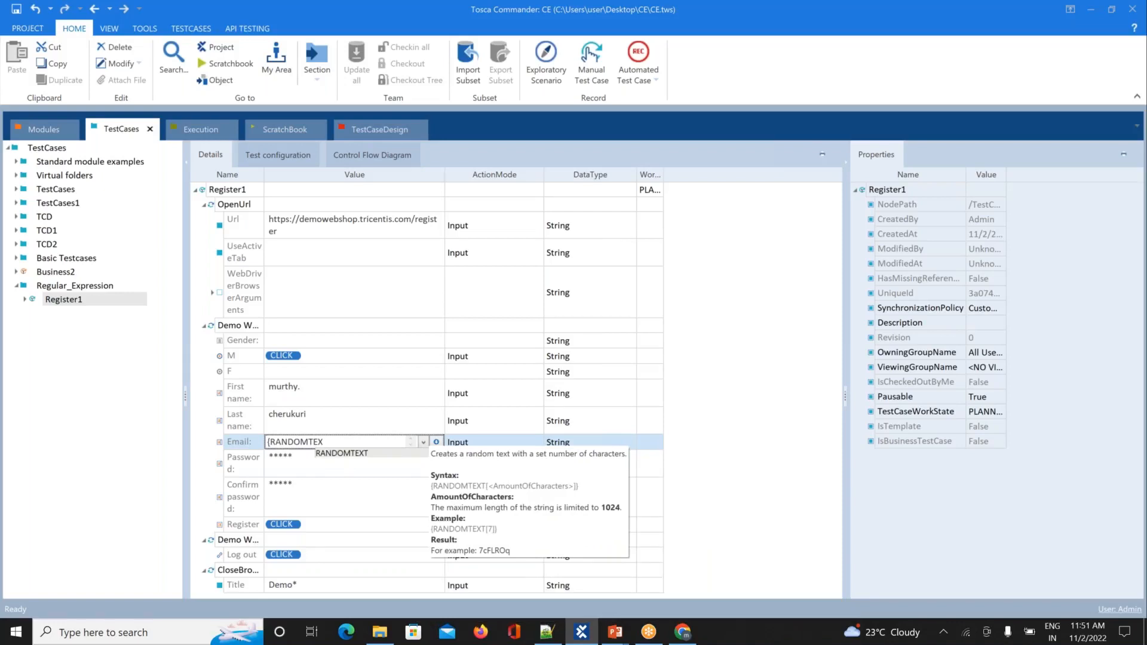
text(T[)
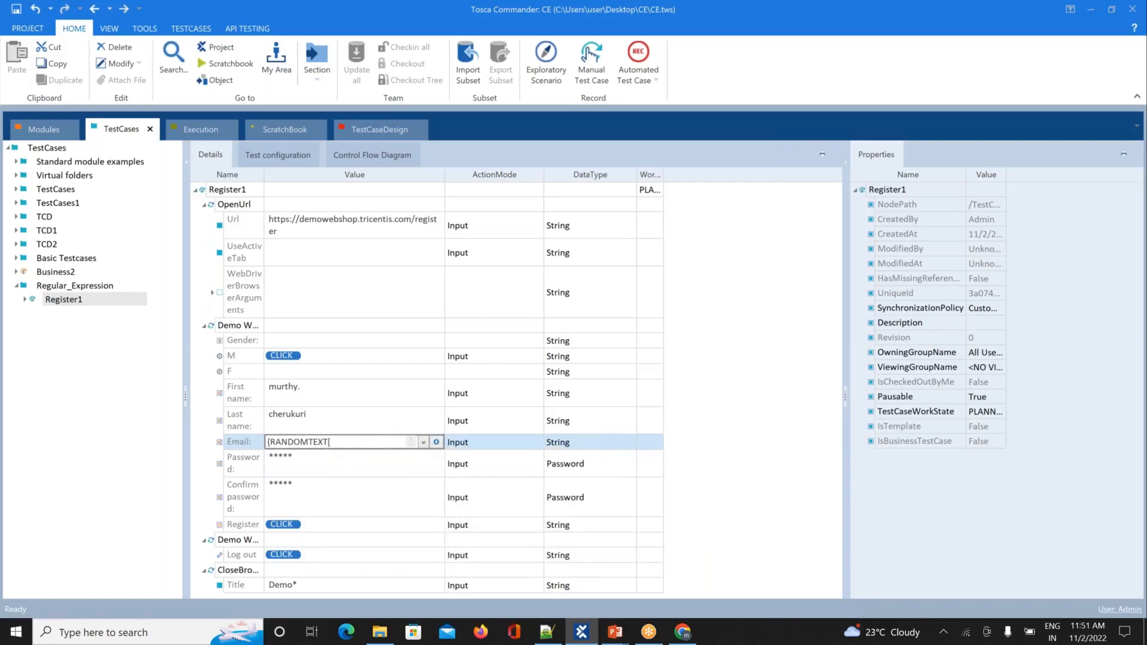
text(8)
text(]}@)
text(OUTLOOK)
text(.COM)
click(148, 430)
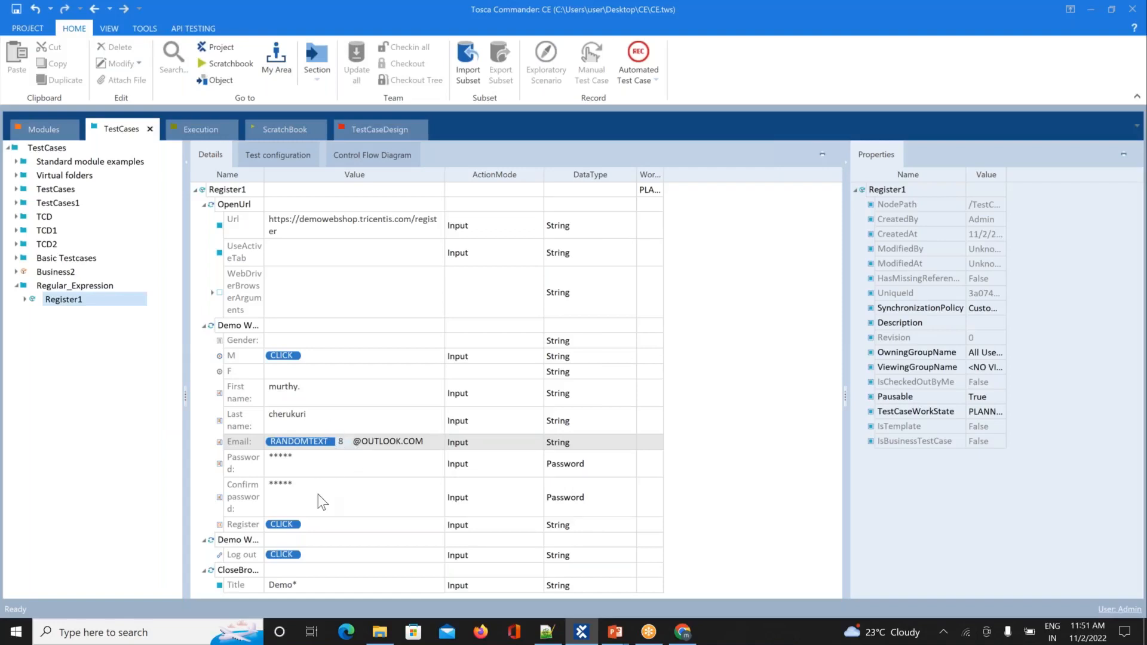
Step: Use Translate value on the Email row to preview the generated random Outlook address
right_click(312, 442)
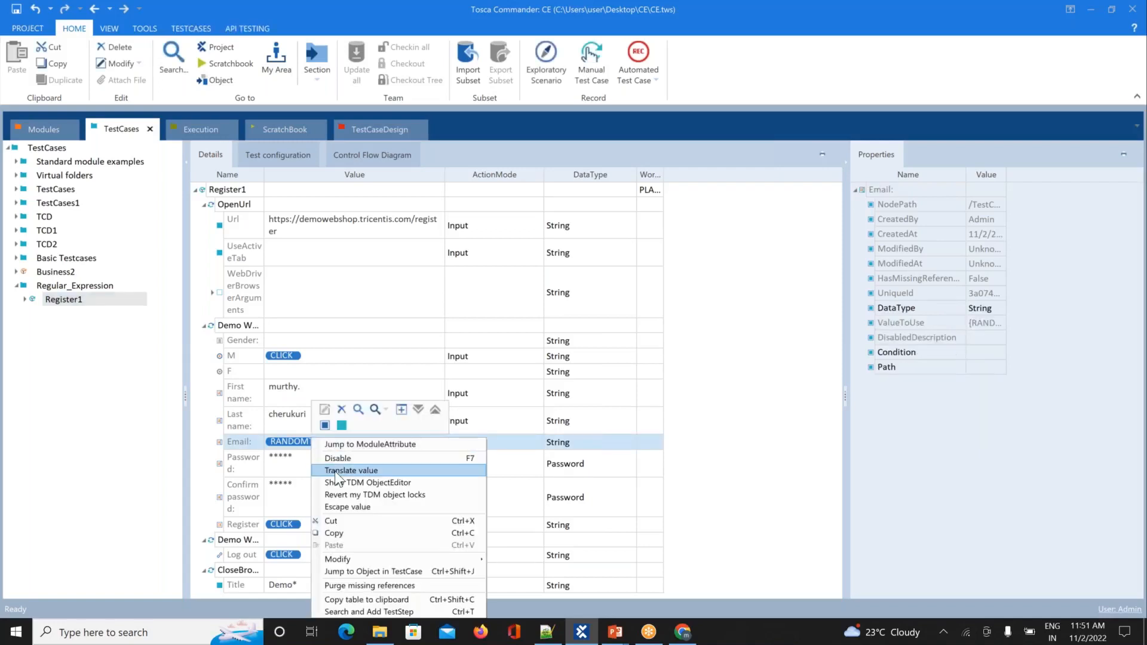
click(351, 470)
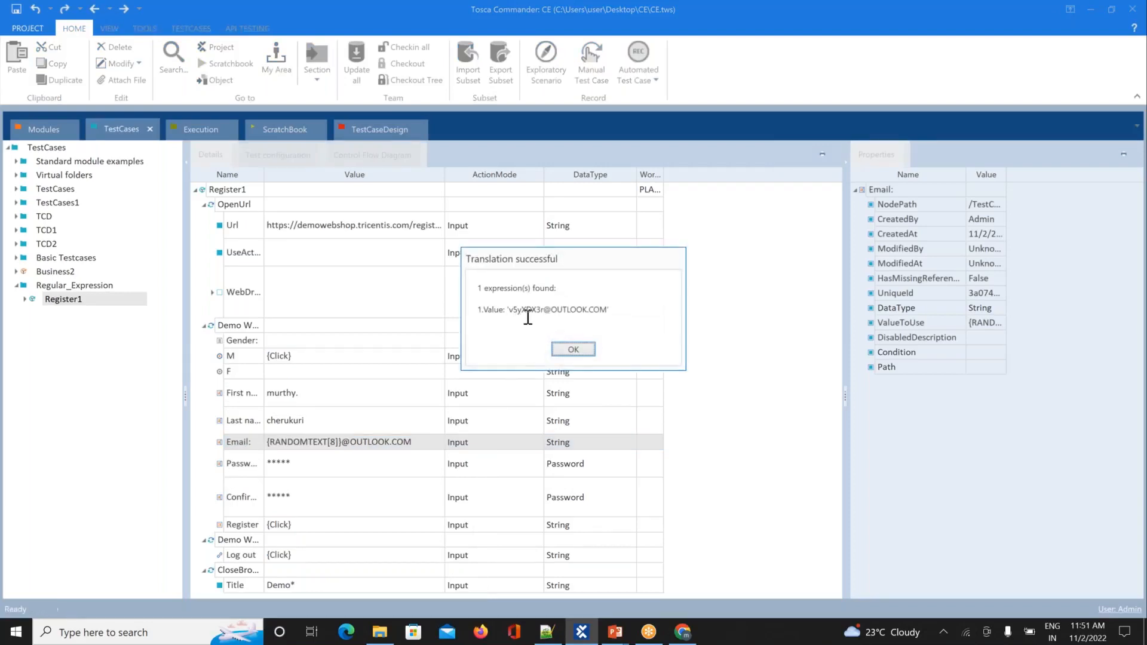
click(574, 350)
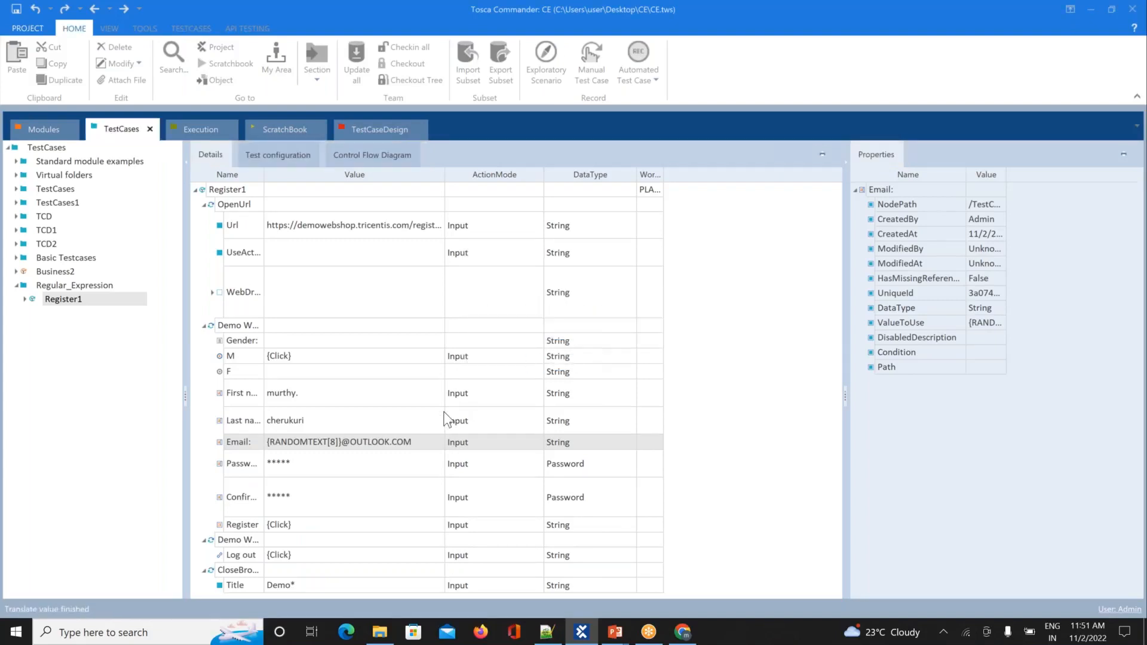
right_click(383, 439)
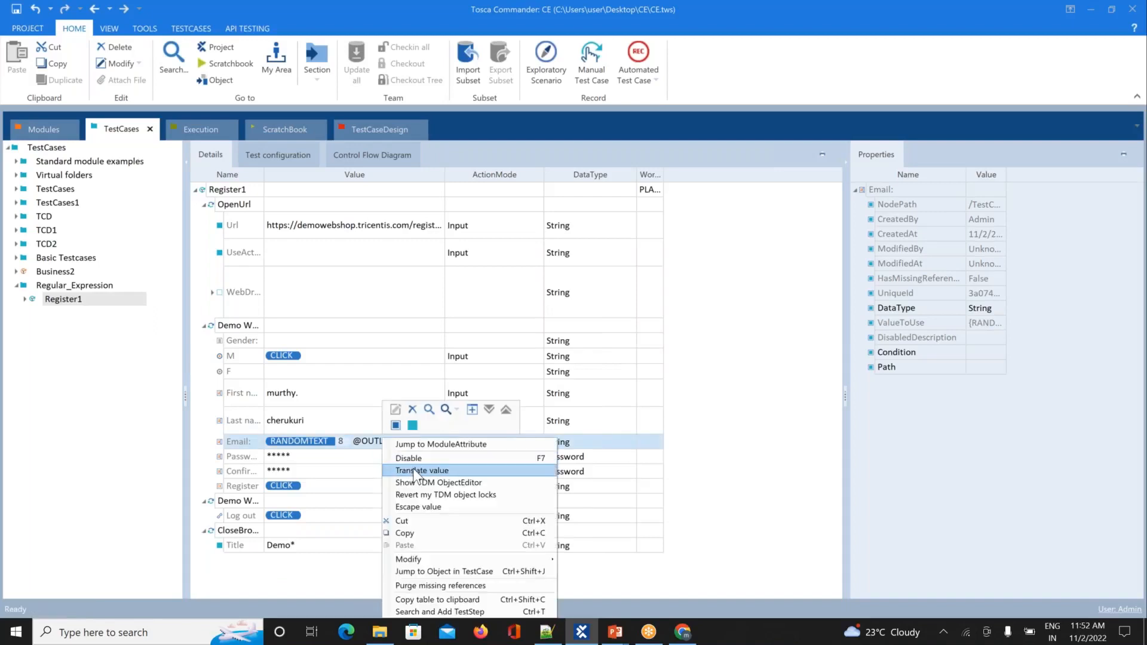
click(416, 471)
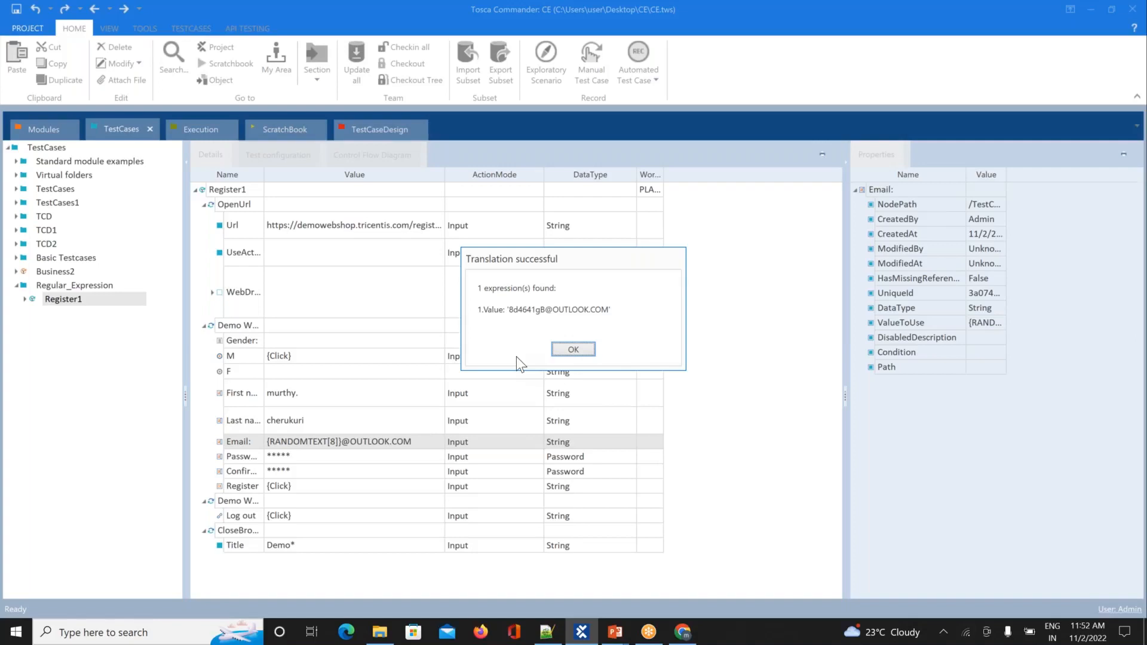
click(565, 352)
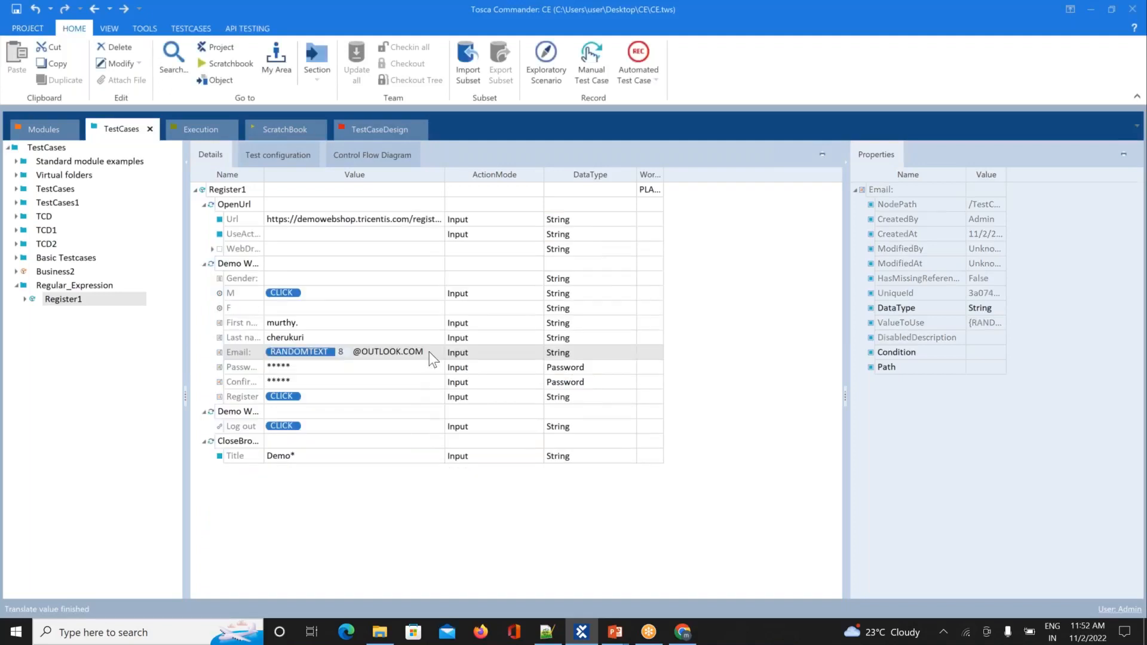
Step: Clear the Email value and switch over to the Notepad++ notes
click(429, 352)
key(BackSpace)
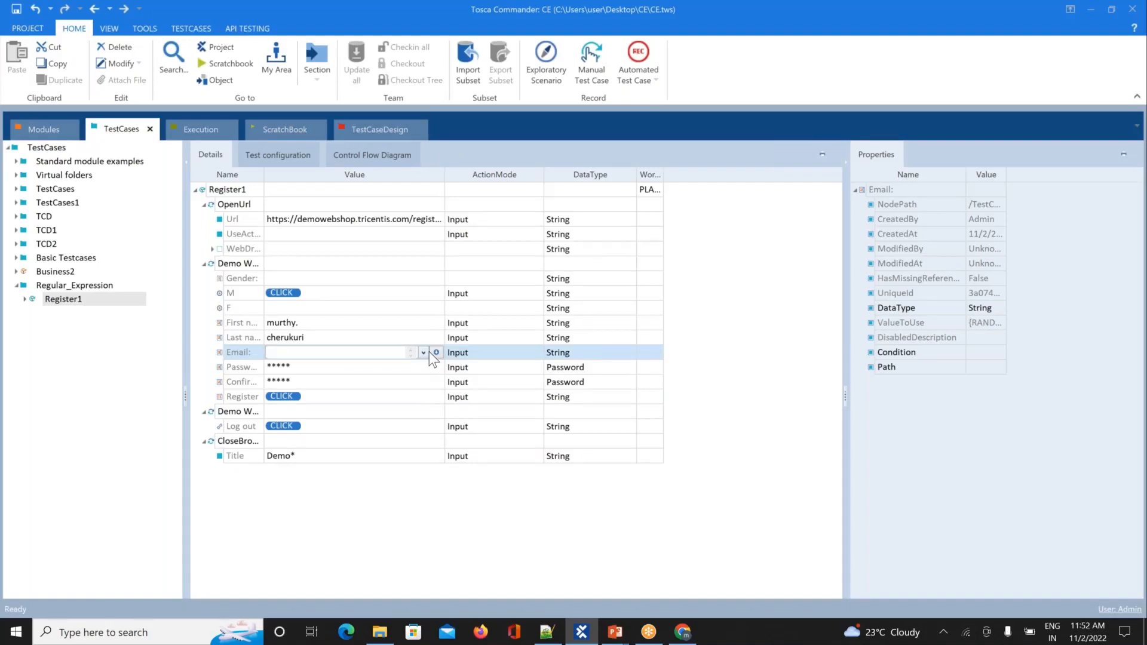
key(alt+Tab)
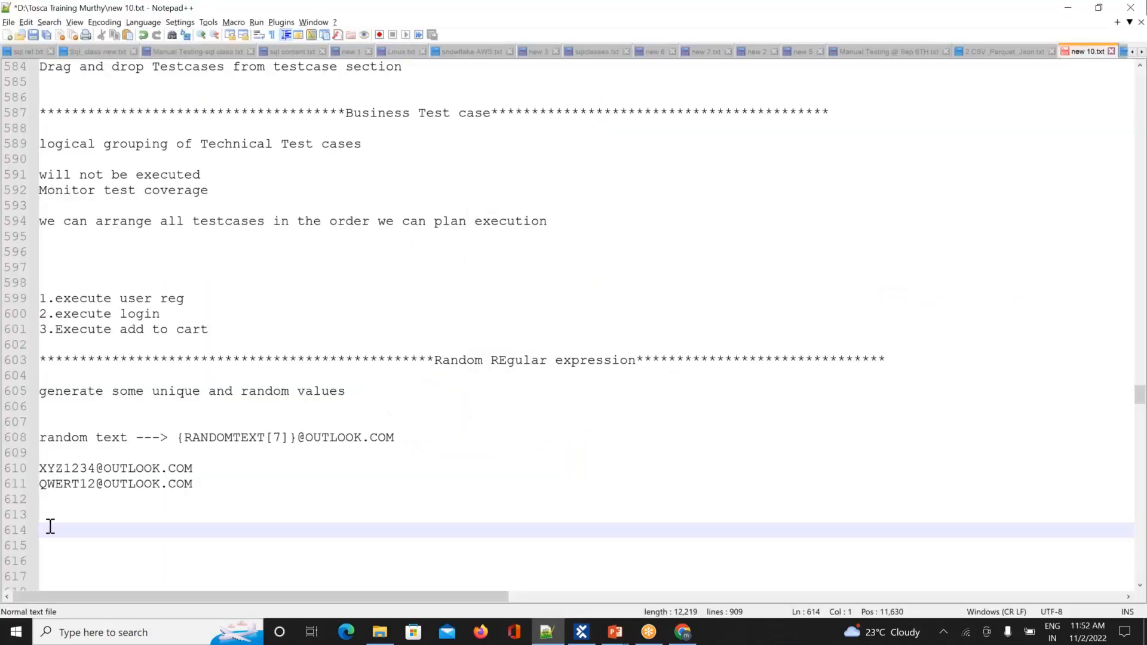
Step: Add the note 'RANDOM NUMBER --> {RND[5]}' on line 614, then return to Tosca Commander
text(RANDOM)
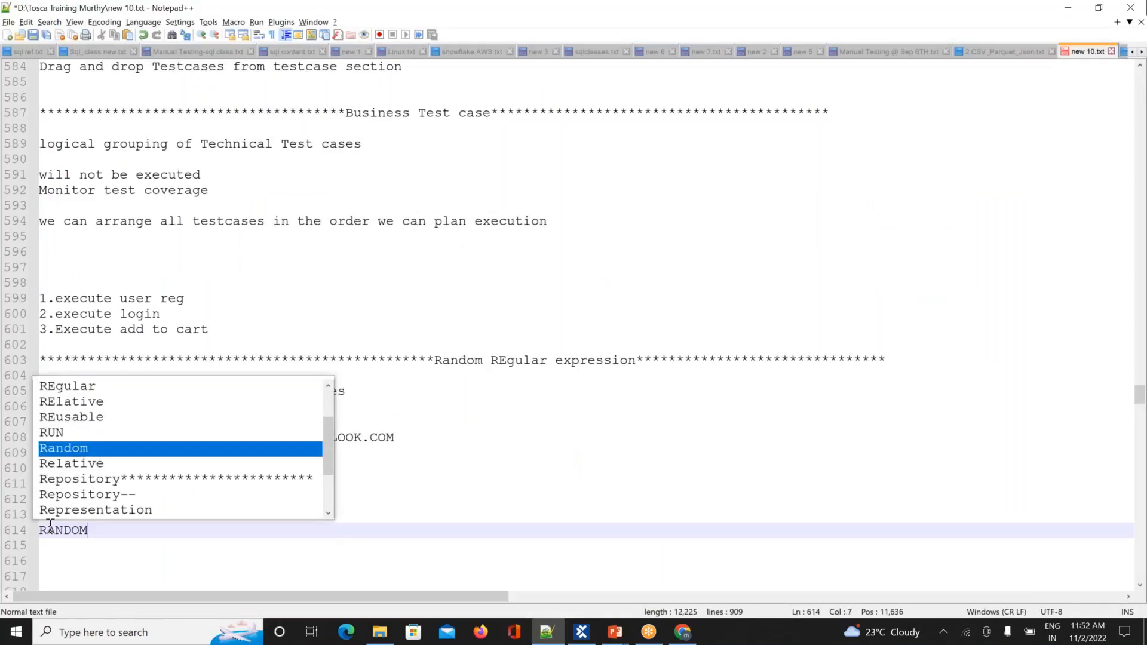
text( NUMBER -->)
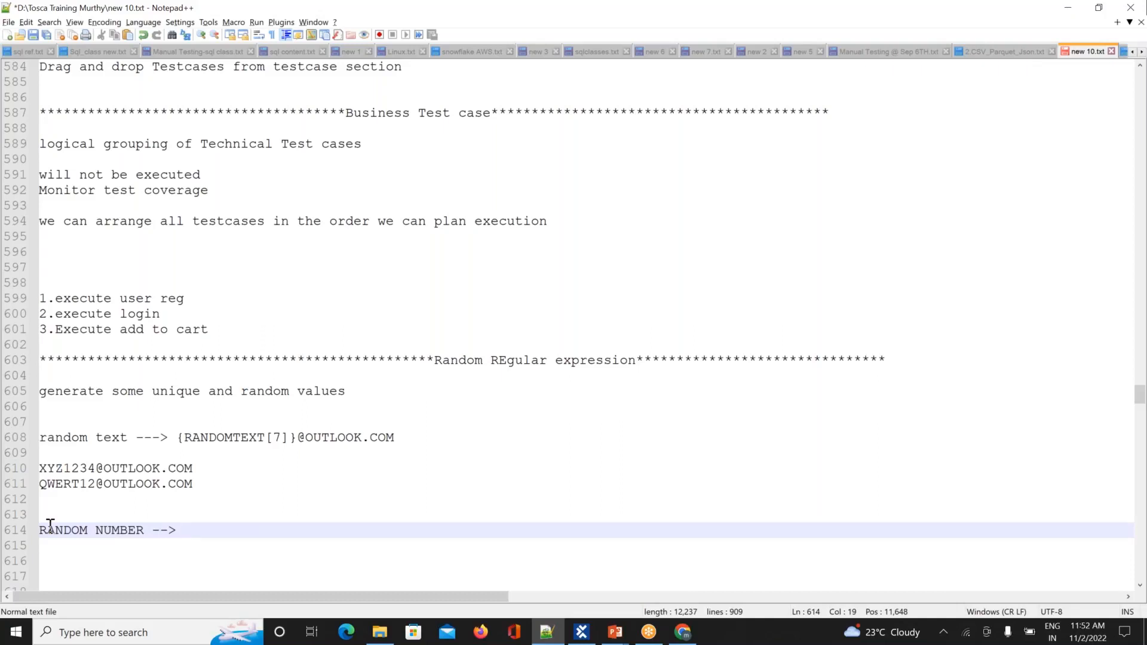
text({RND[5]})
click(372, 472)
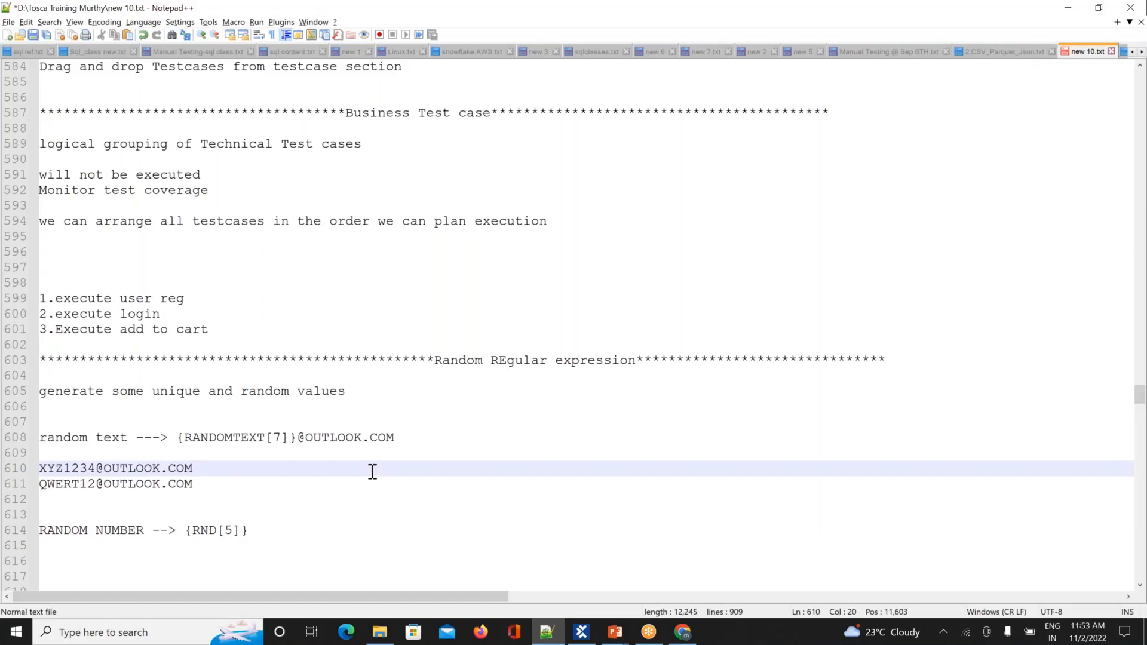
key(alt+Tab)
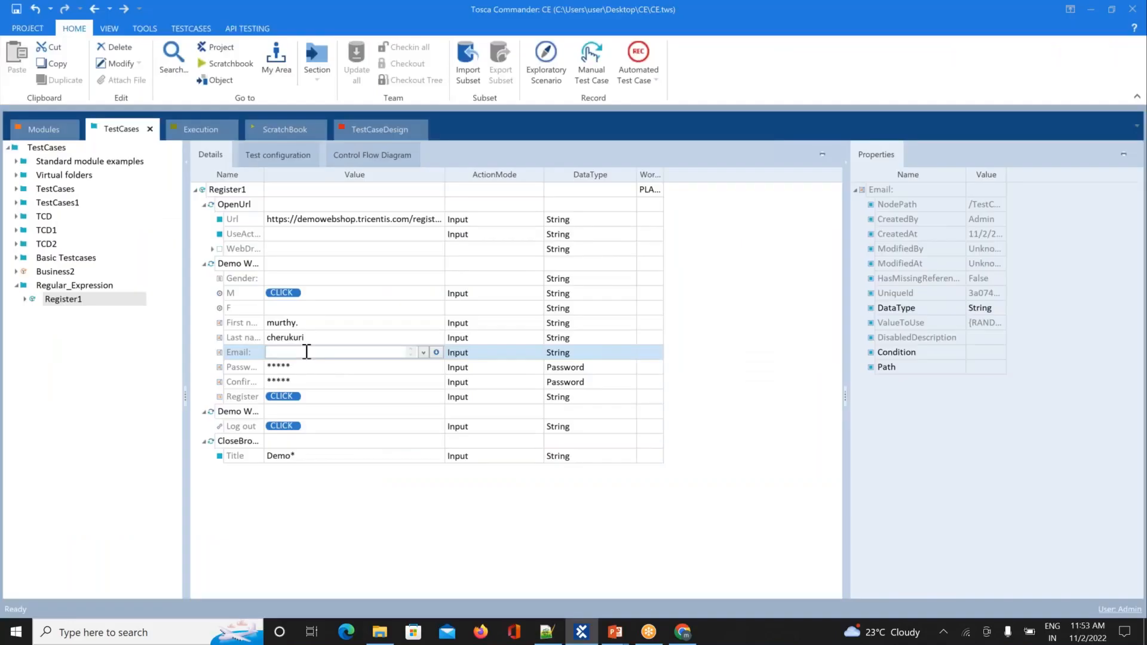
Step: Enter {RND[5]} as Register1's Email value
text({RND)
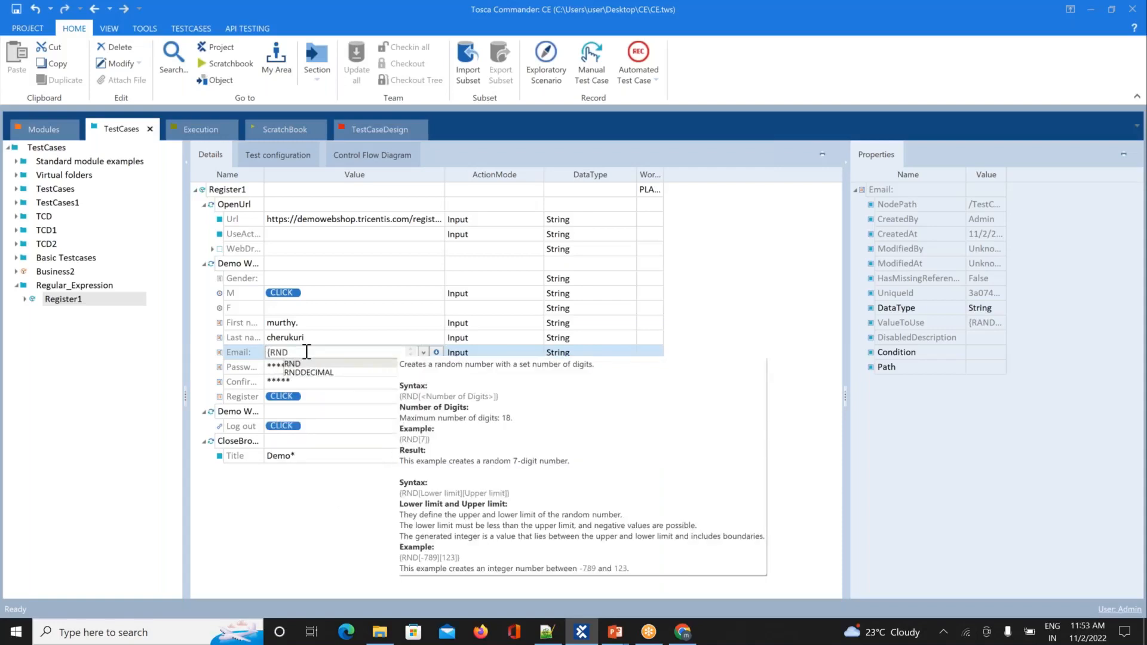
text([)
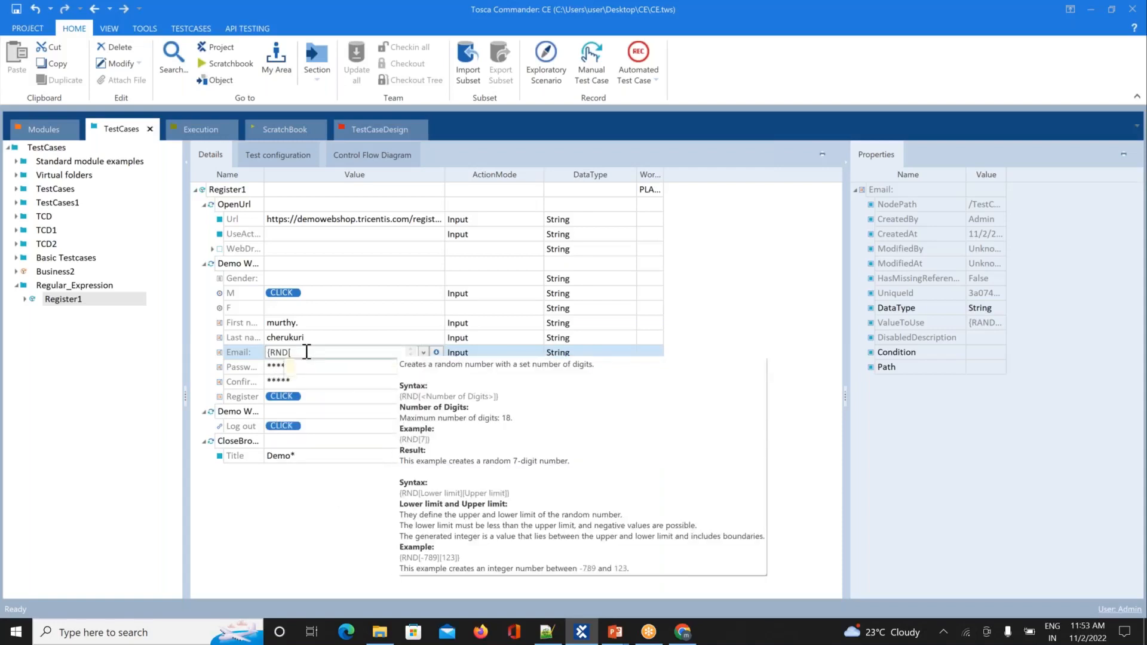
text(5])
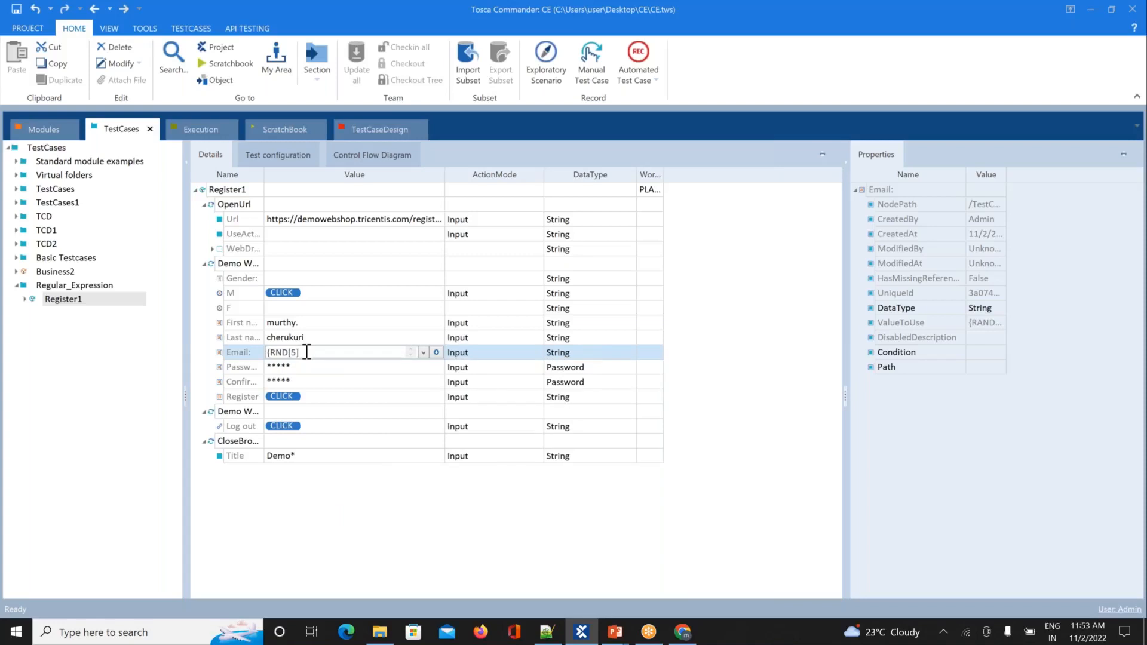
text(})
click(392, 536)
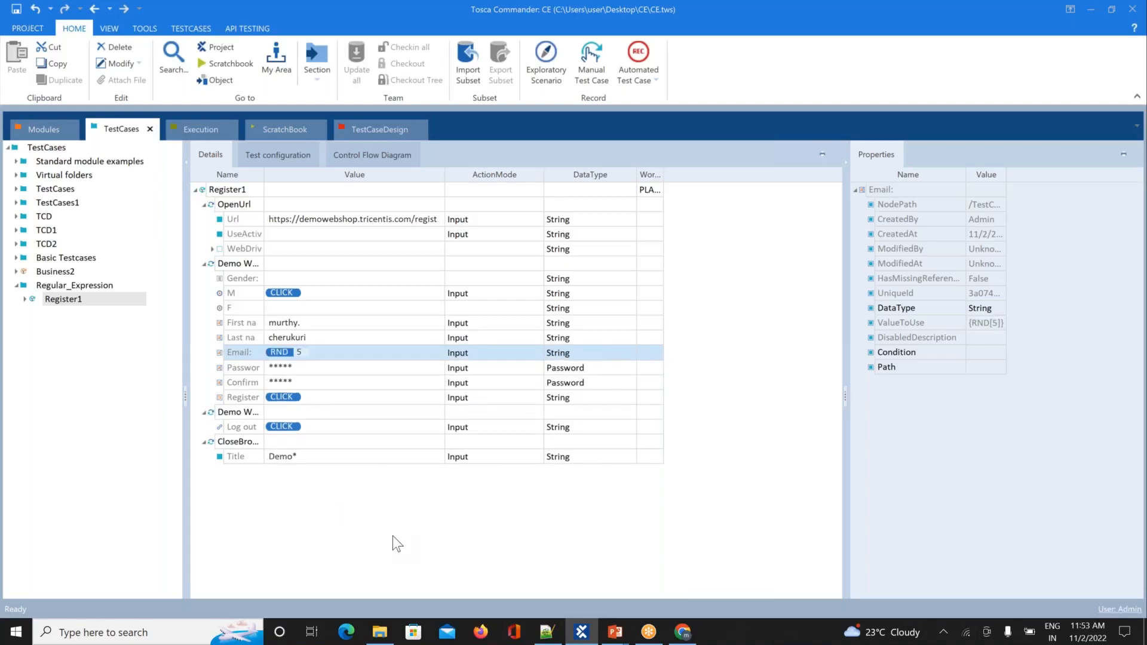
Step: Translate the {RND[5]} value three times, seeing different random five-digit numbers such as 37851
right_click(285, 351)
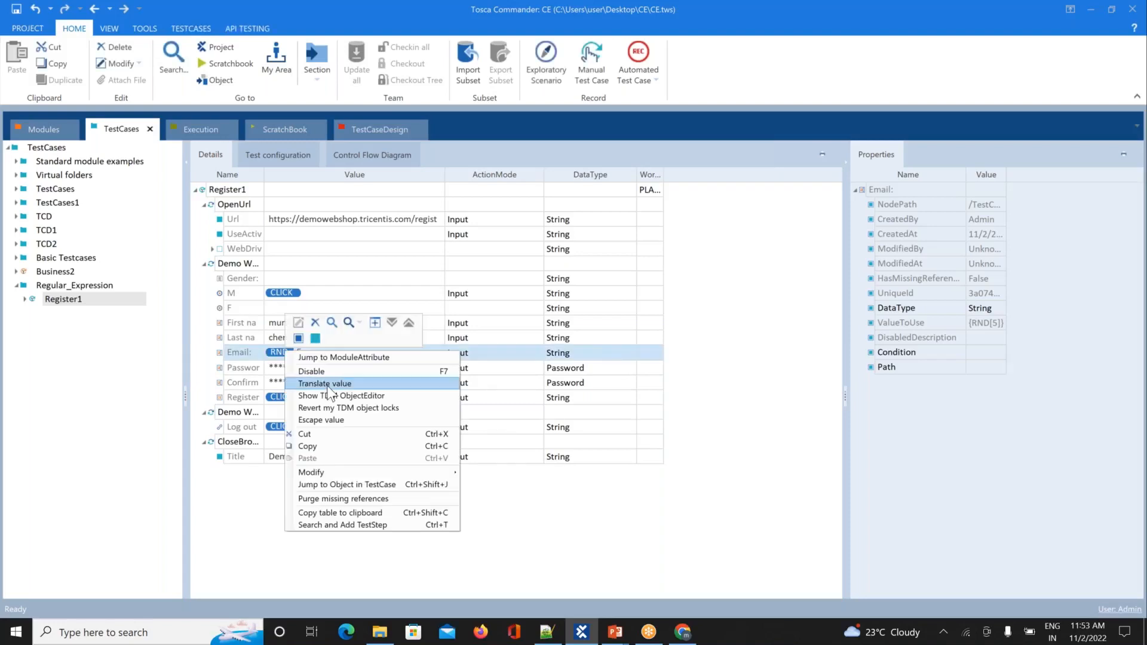
click(326, 384)
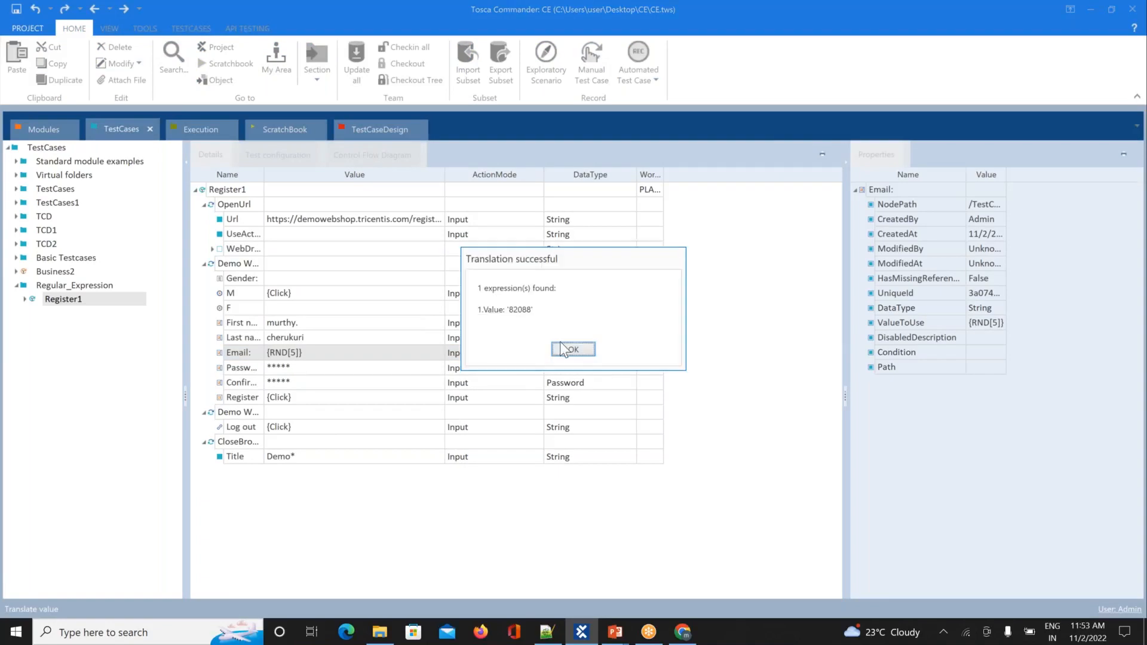
click(571, 349)
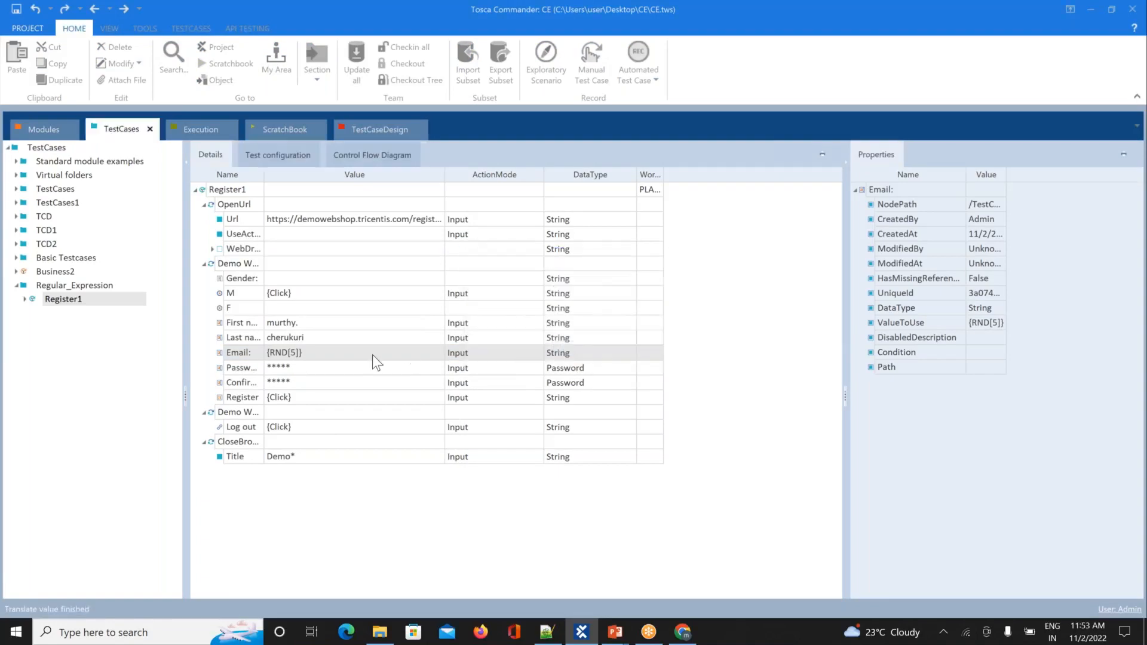
click(321, 357)
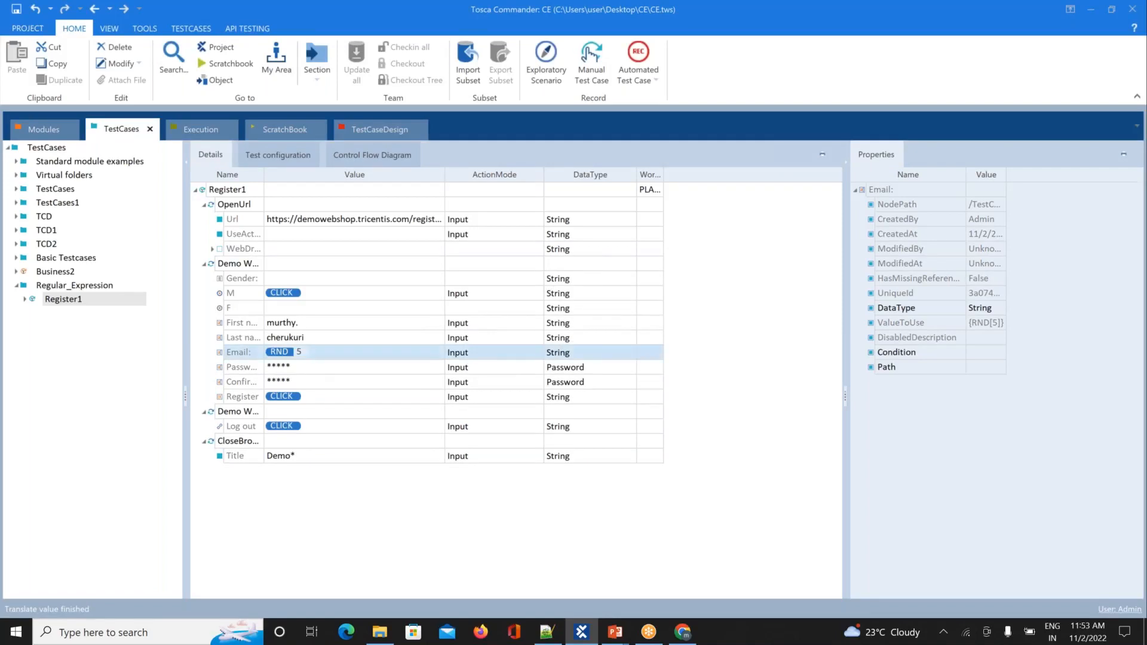
right_click(316, 353)
click(360, 385)
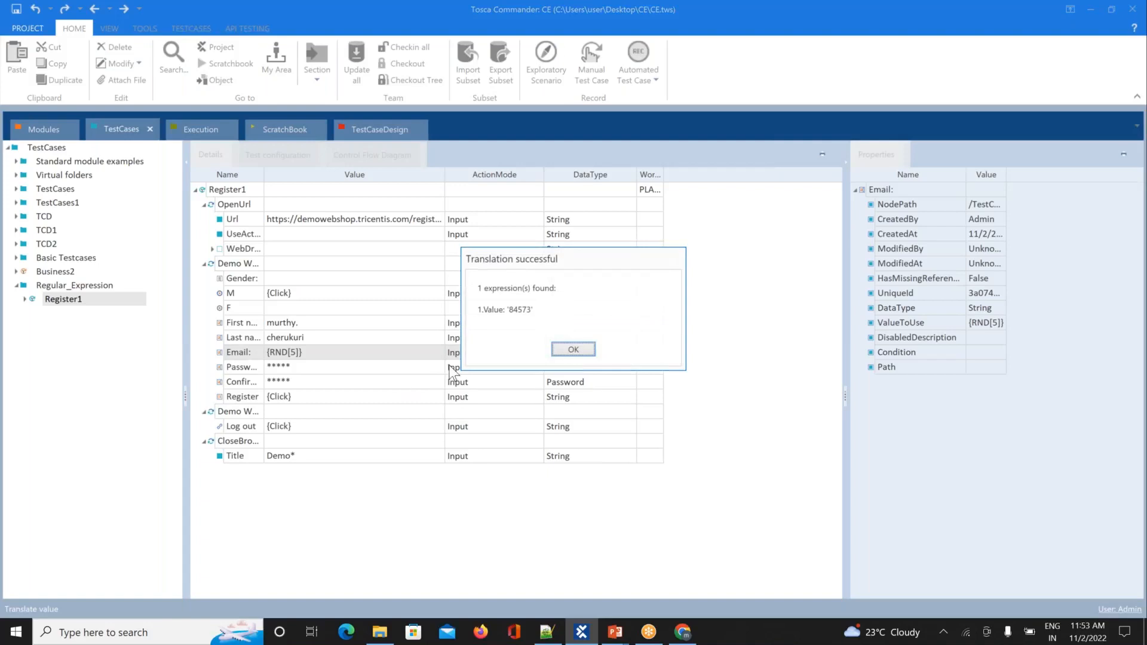
click(568, 350)
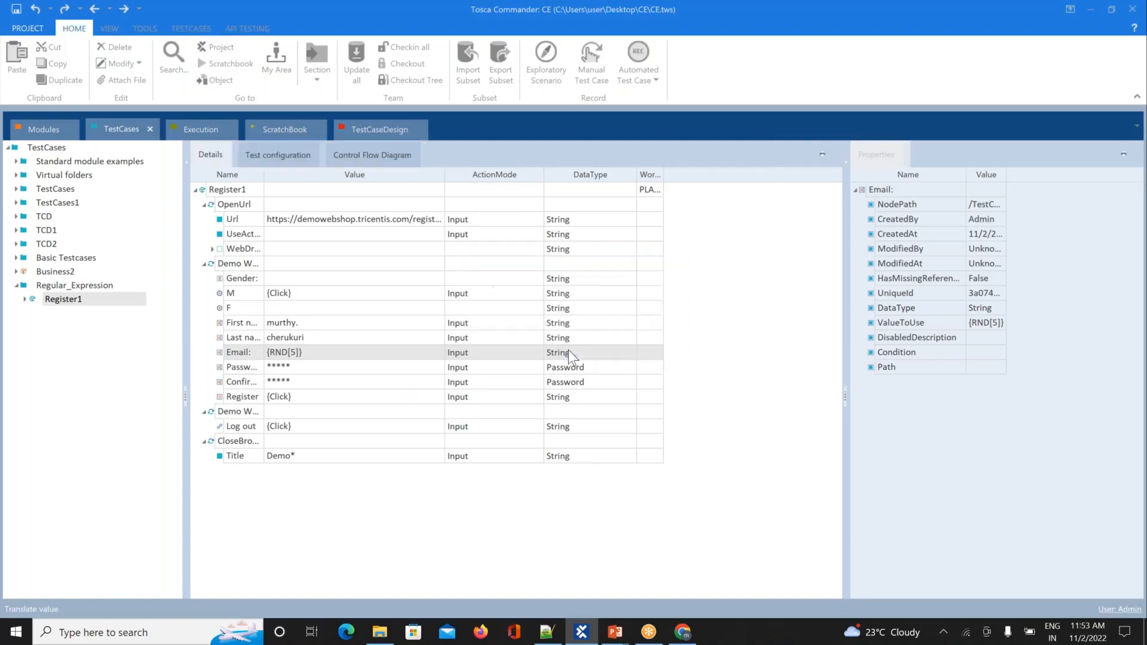
right_click(306, 358)
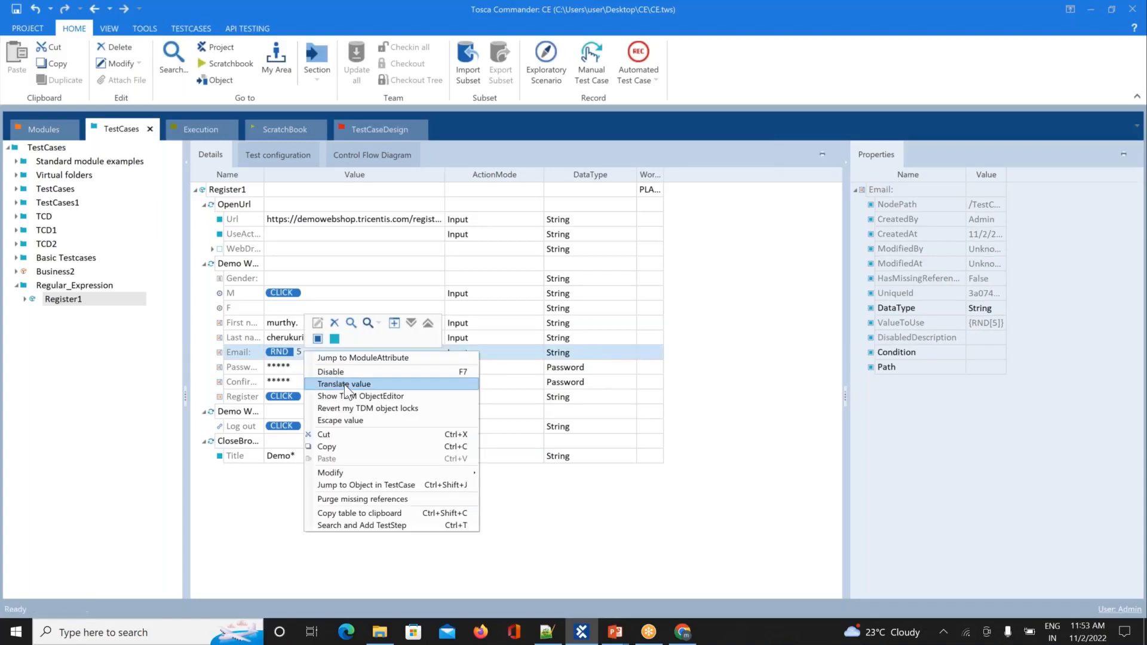
click(344, 385)
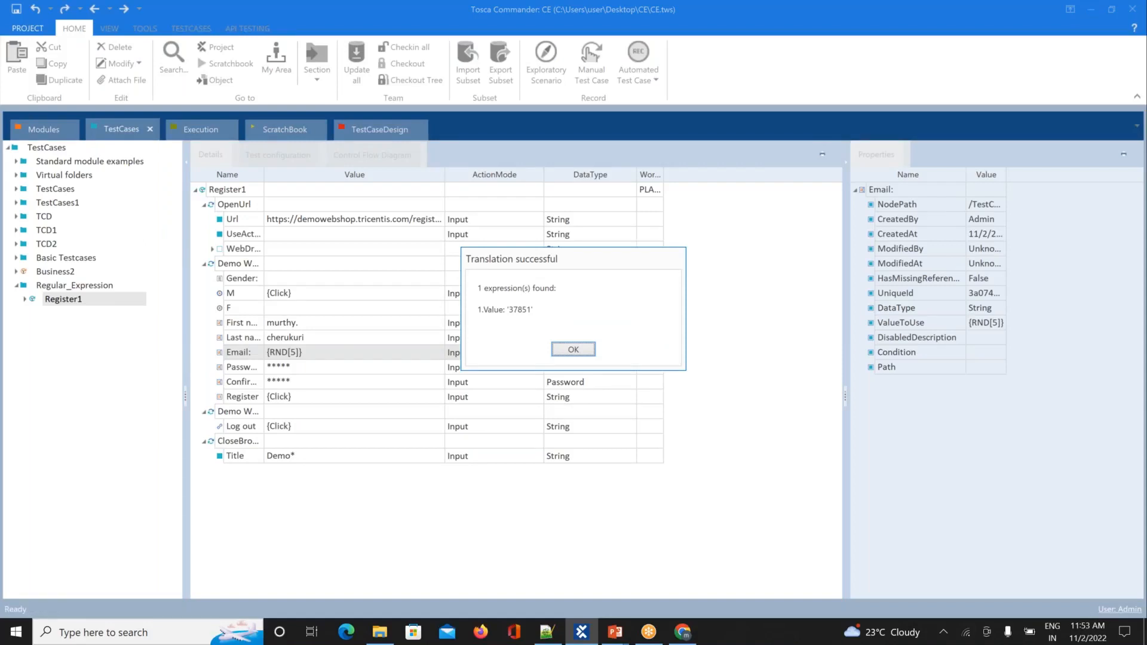
click(573, 352)
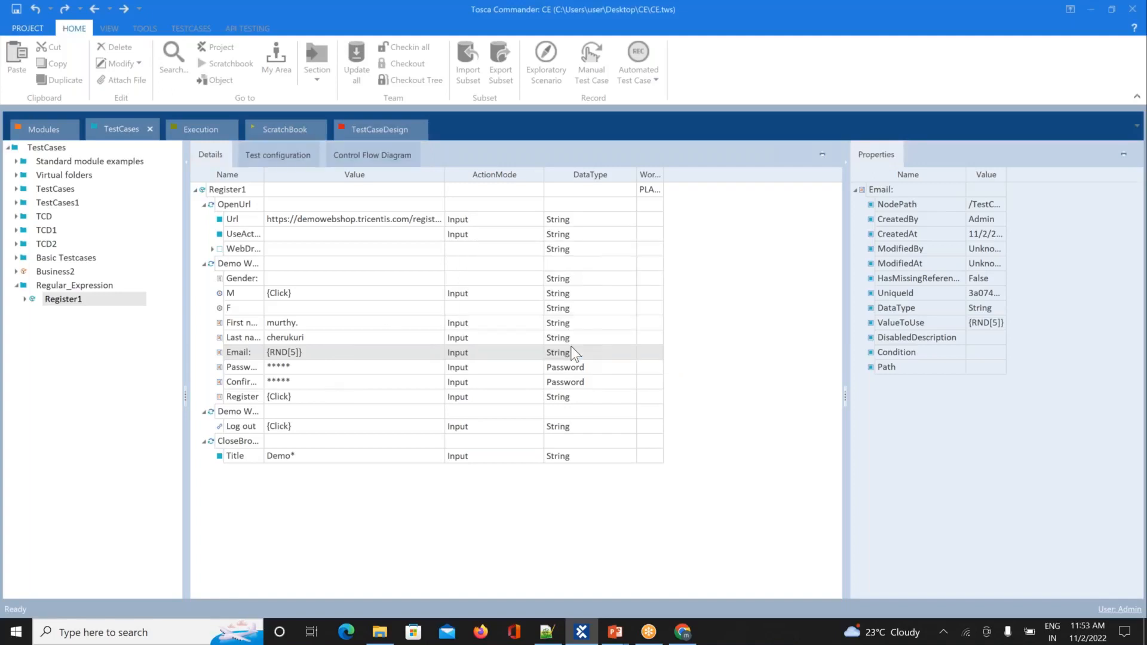
click(331, 350)
key(BackSpace)
key(BackSpace)
key(BackSpace)
key(BackSpace)
key(BackSpace)
key(BackSpace)
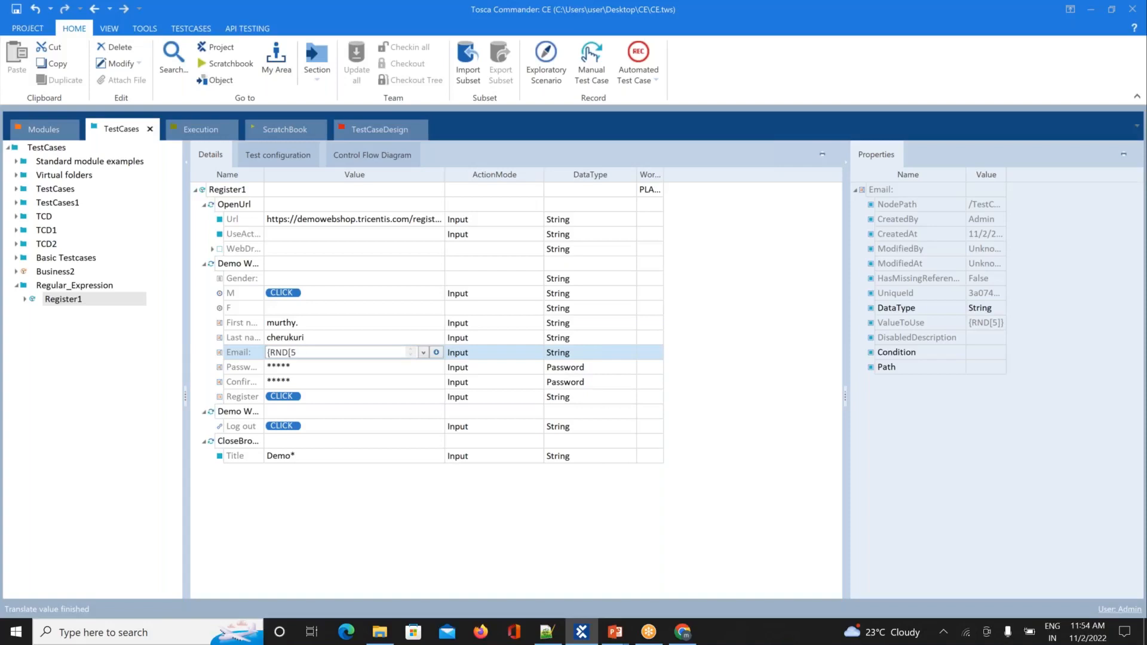
key(BackSpace)
key(BackSpace)
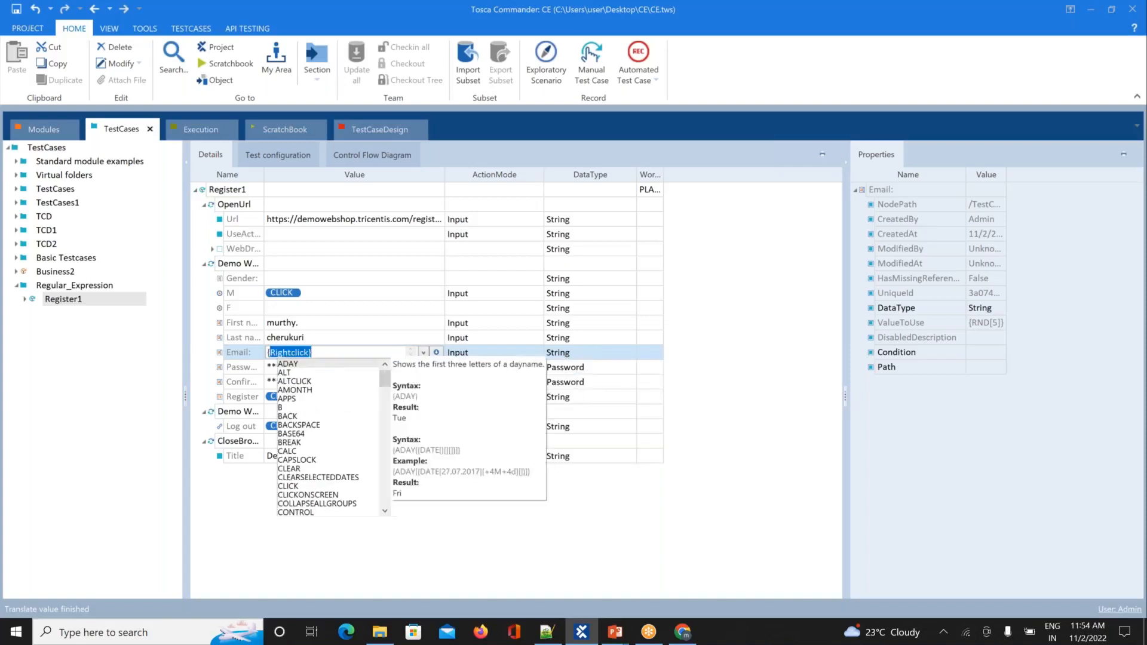
text(RAN)
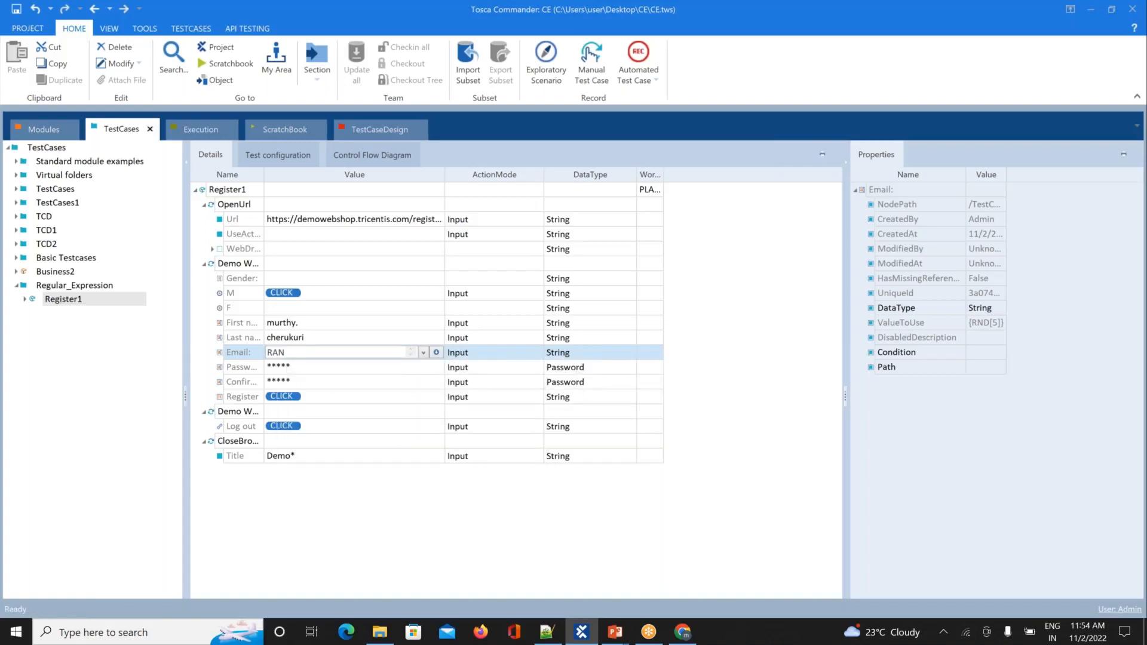
text(DOMTEXT)
key(BackSpace)
key(BackSpace)
key(BackSpace)
key(BackSpace)
key(BackSpace)
key(BackSpace)
key(BackSpace)
key(BackSpace)
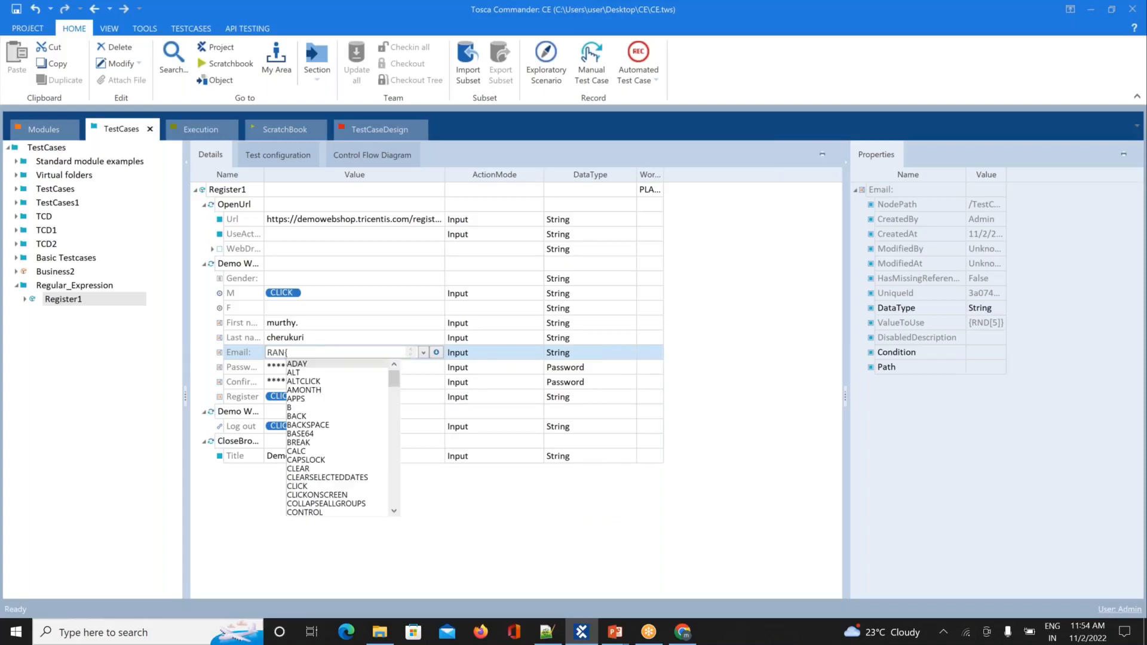
text({Click)
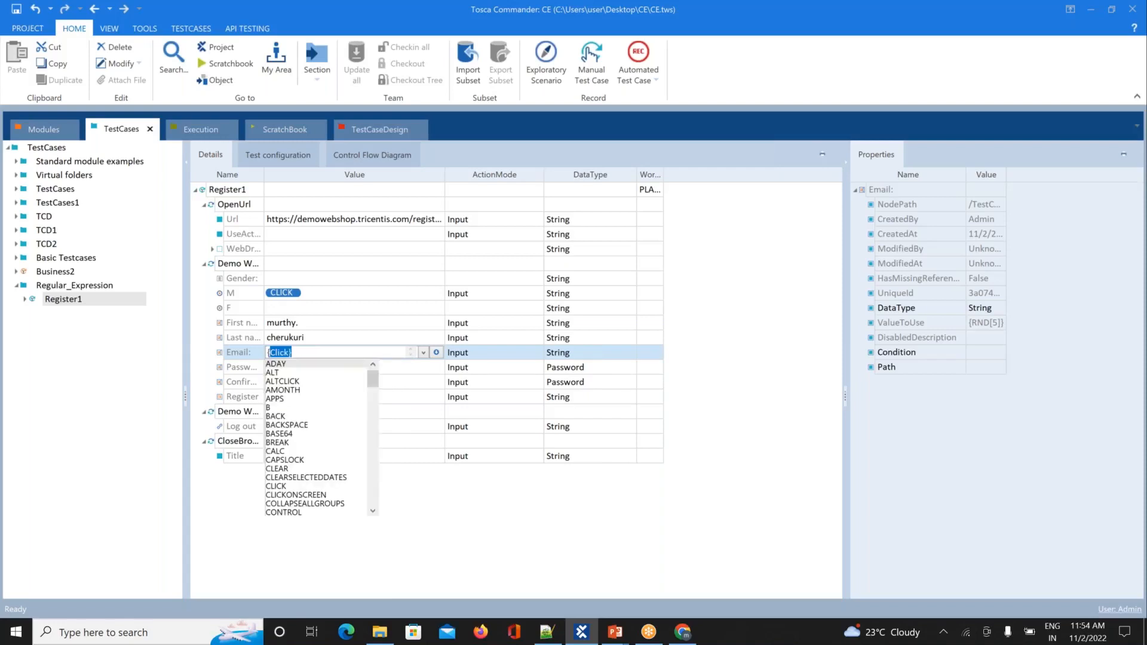
text(RANDOM)
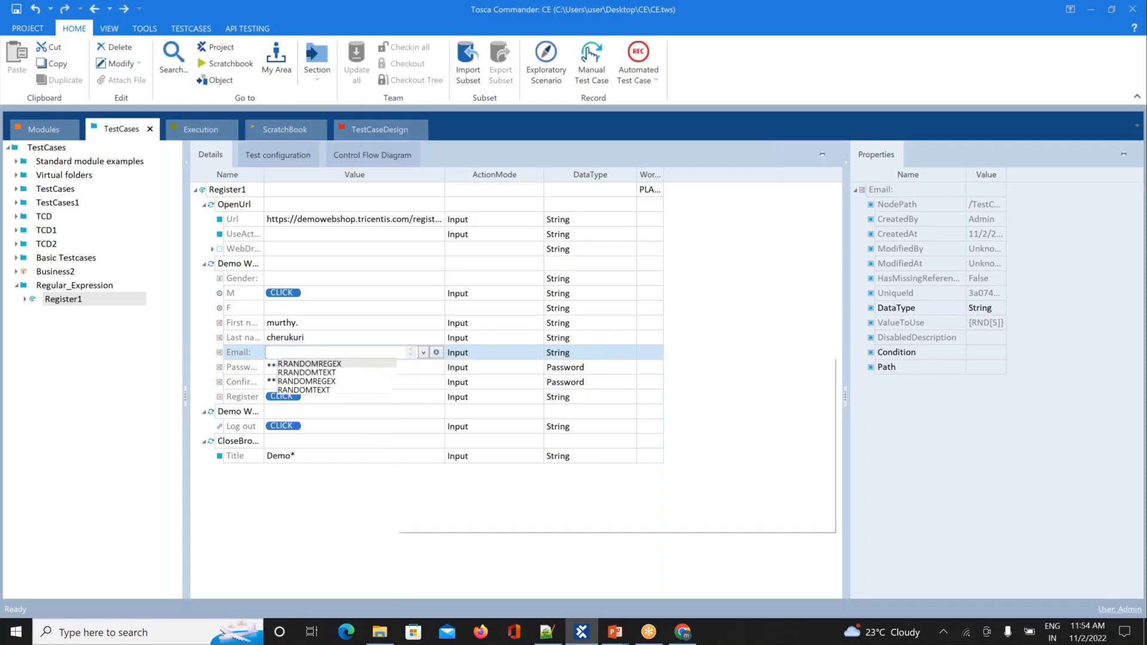
text([)
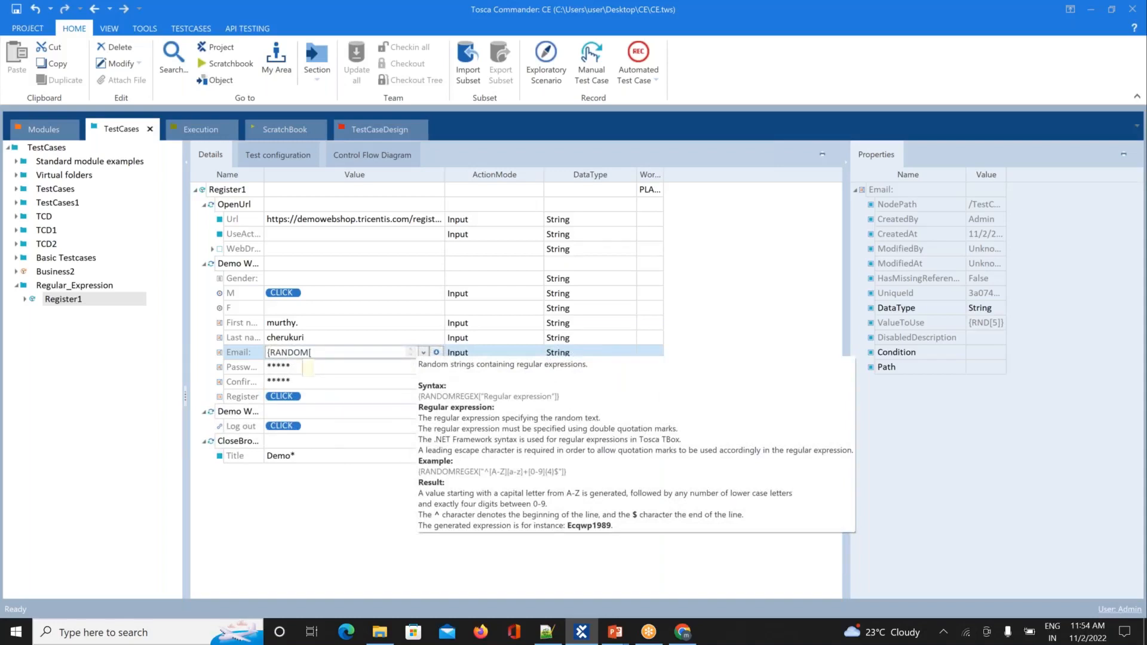
key(BackSpace)
text(TEXT)
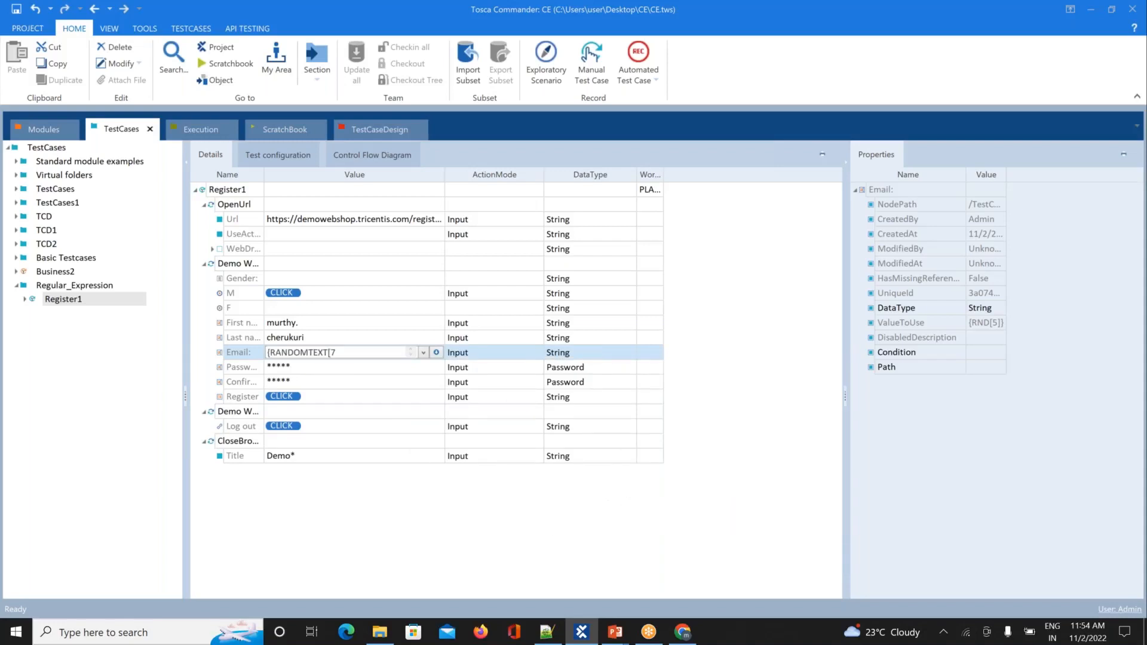
text([8]})
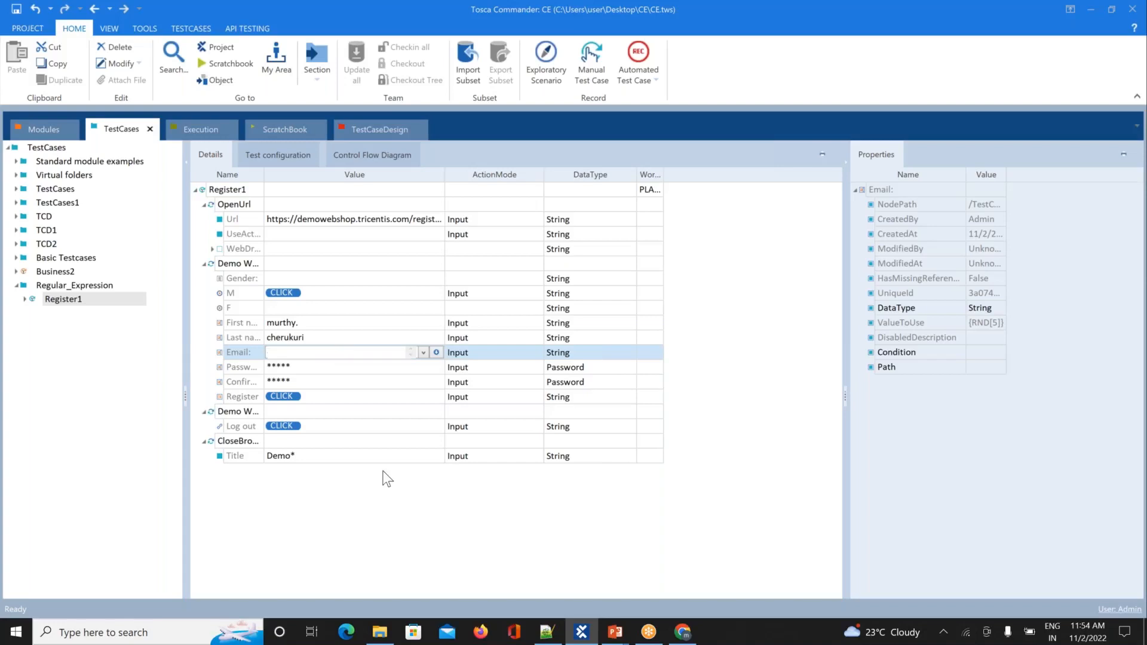
text(@)
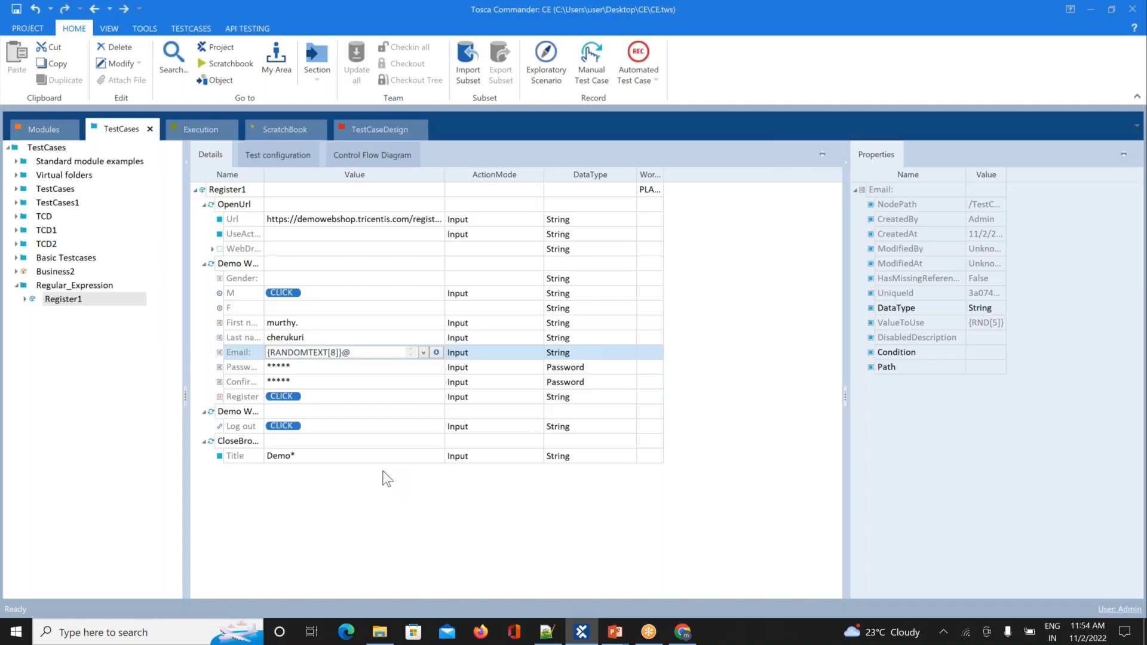
text(OULOO)
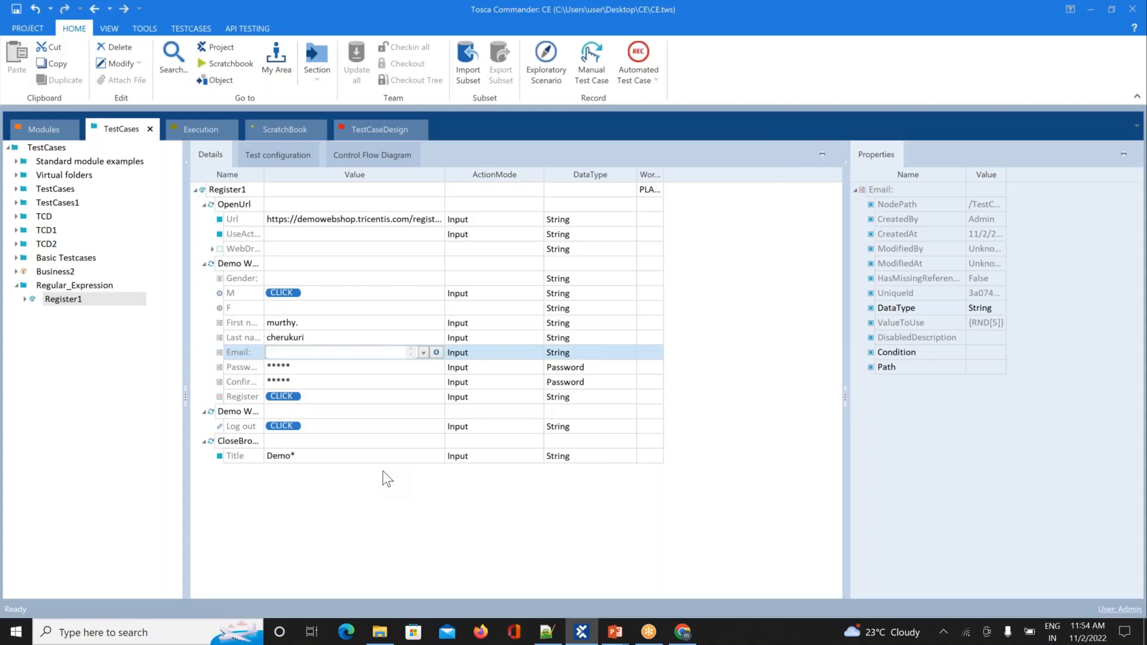
click(429, 543)
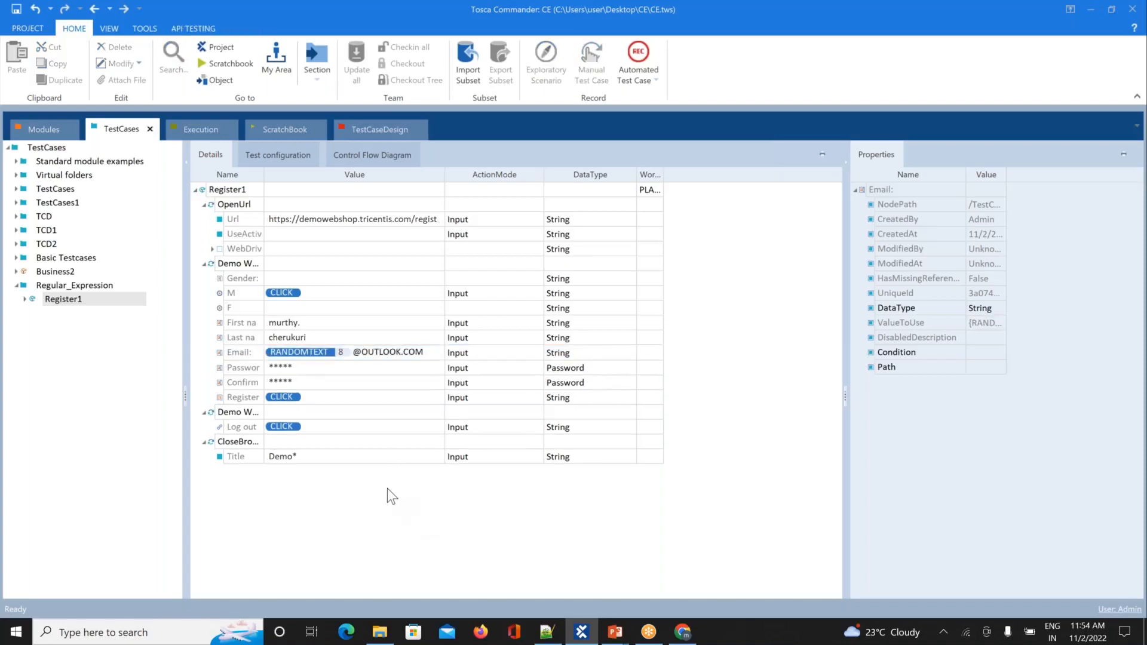
right_click(339, 354)
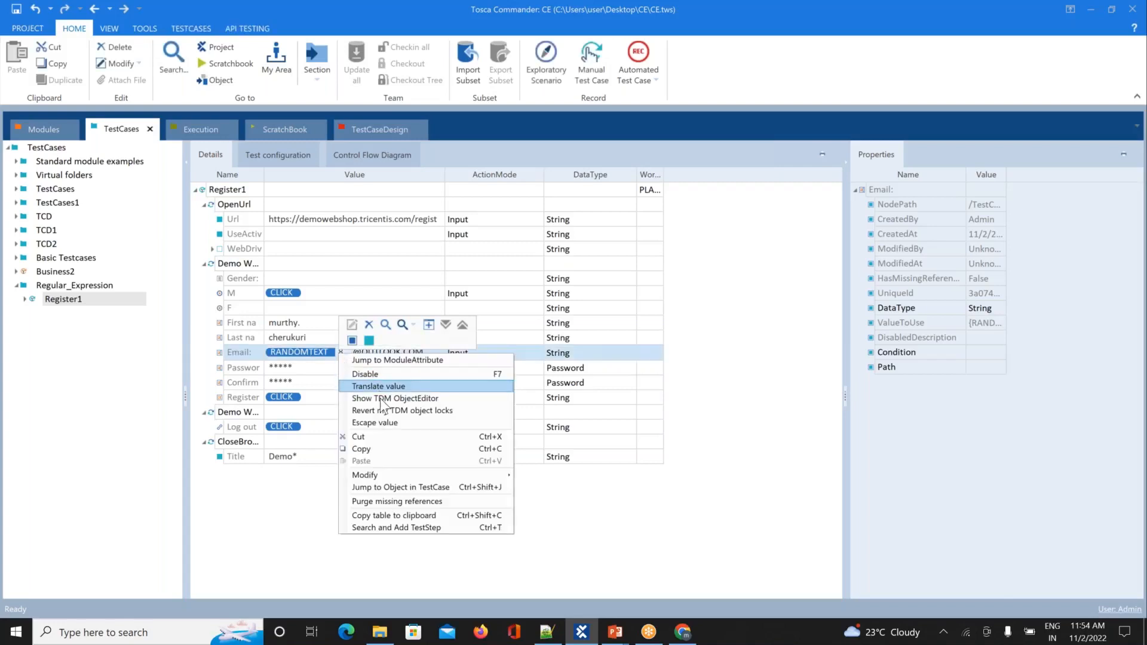
right_click(310, 350)
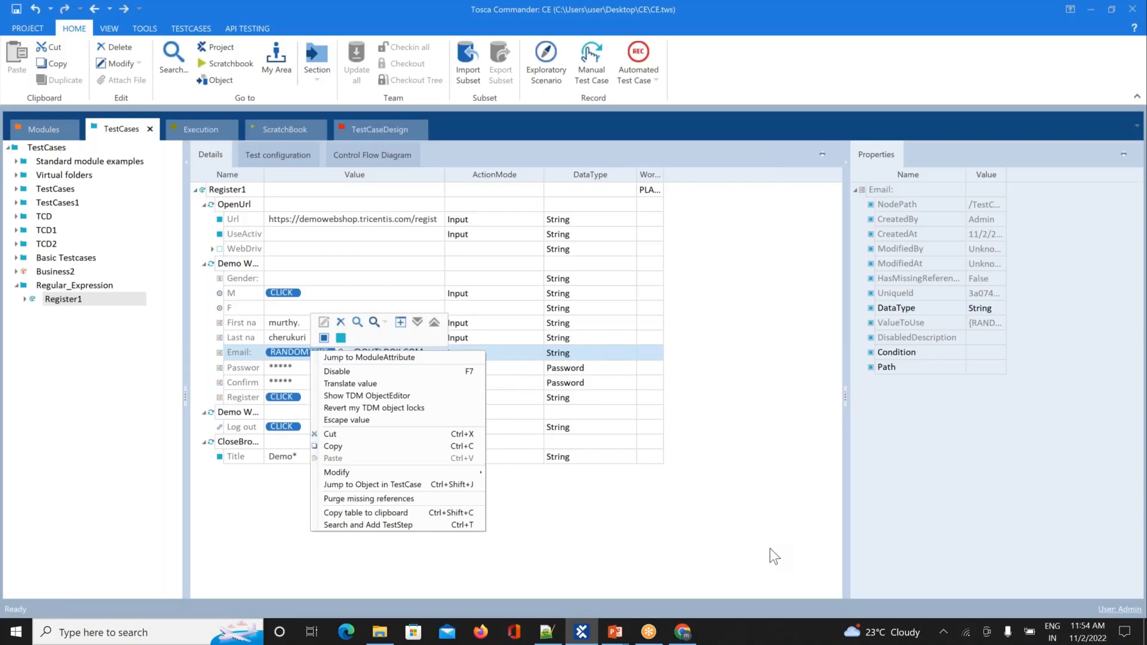
click(346, 384)
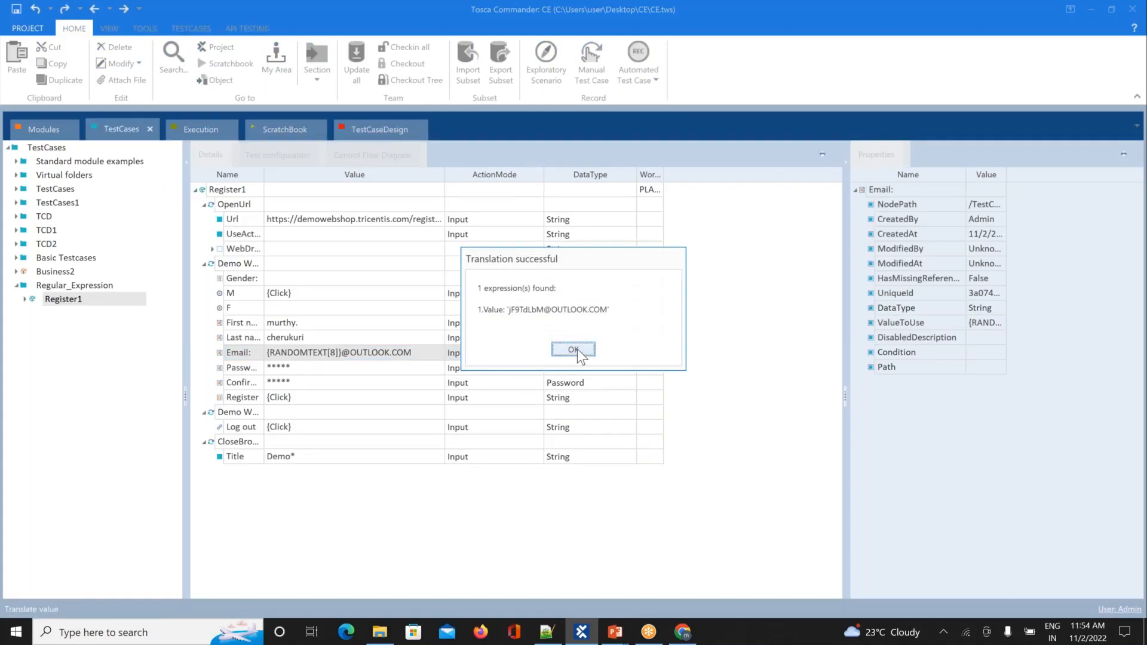
click(572, 349)
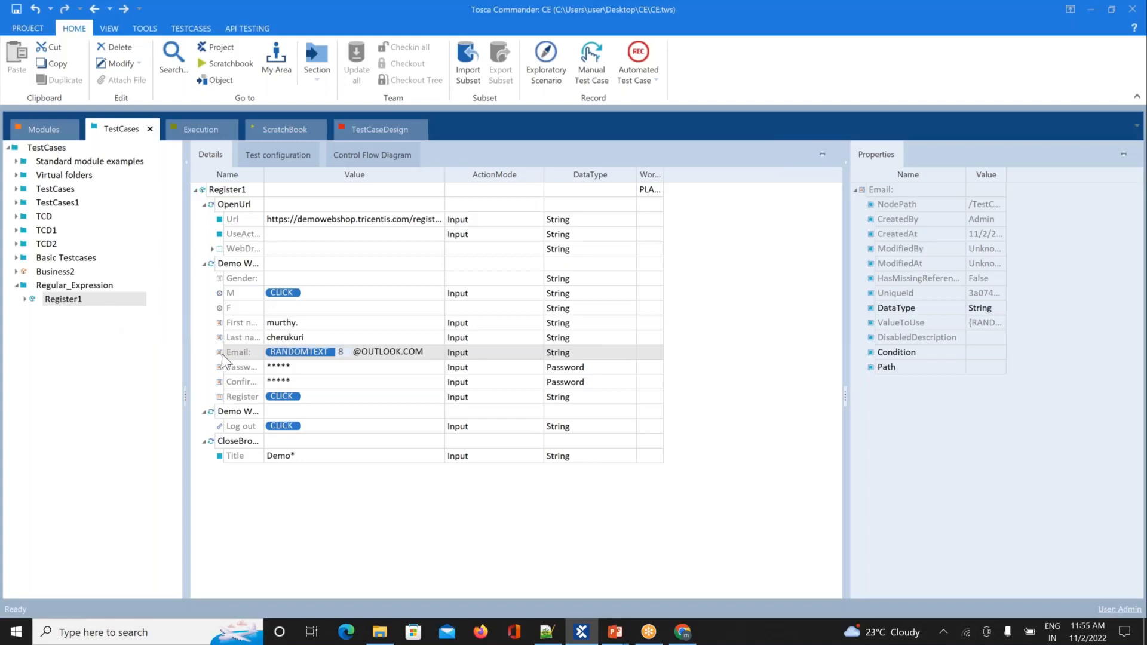
Step: Run Register1 in ScratchBook and submit the Demo Web Shop registration form
right_click(109, 300)
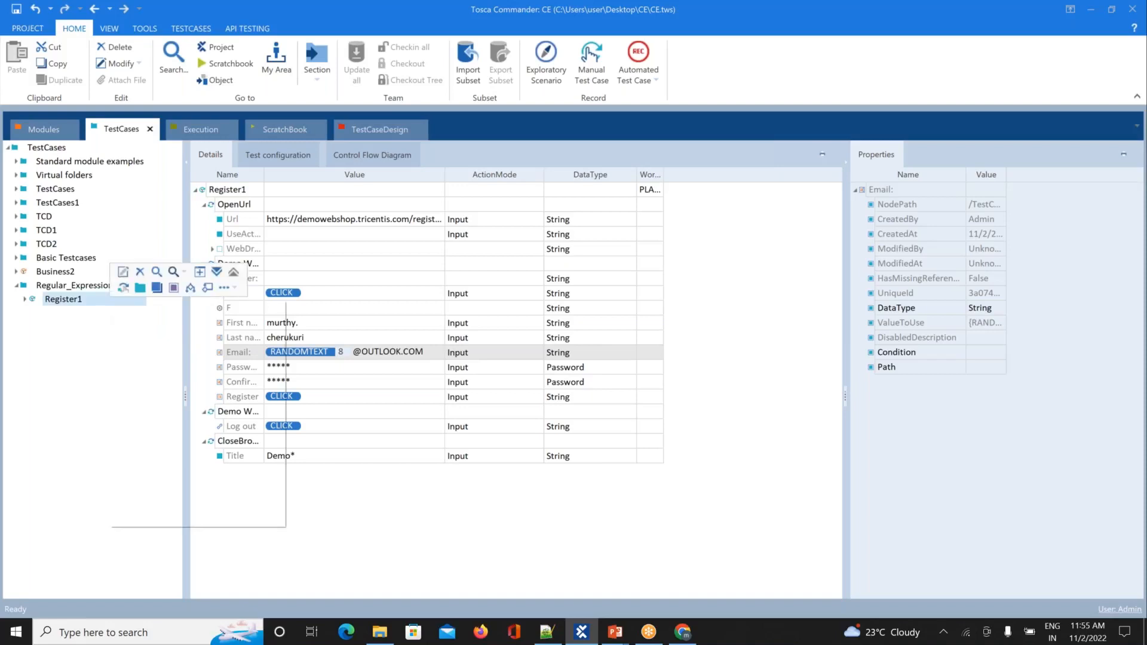
click(169, 375)
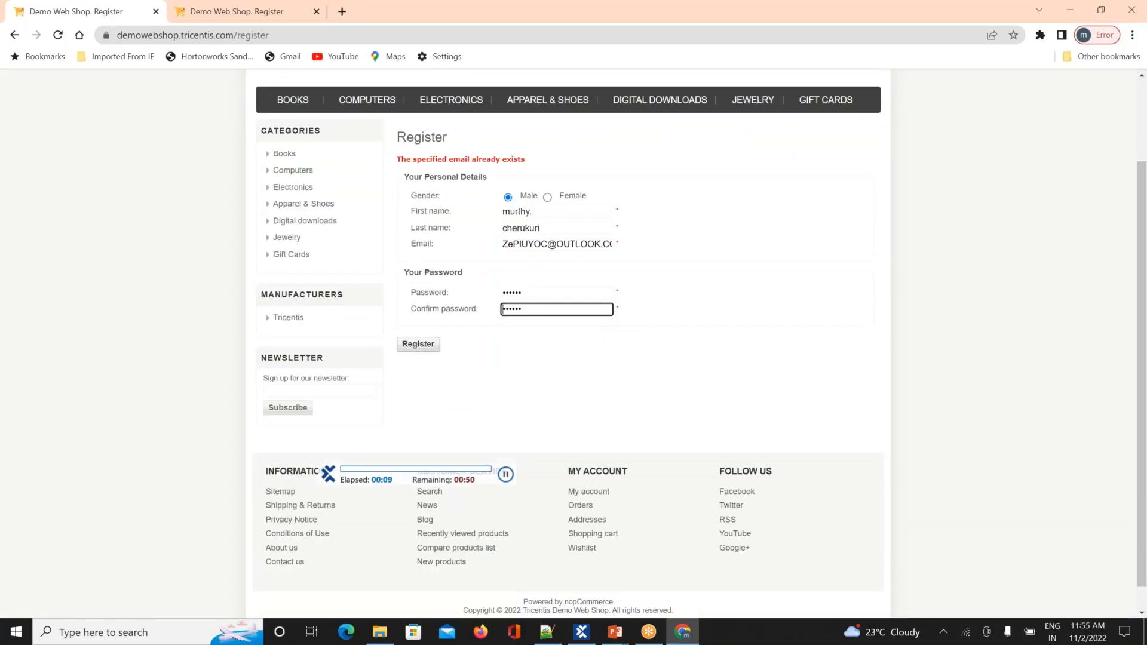
click(418, 345)
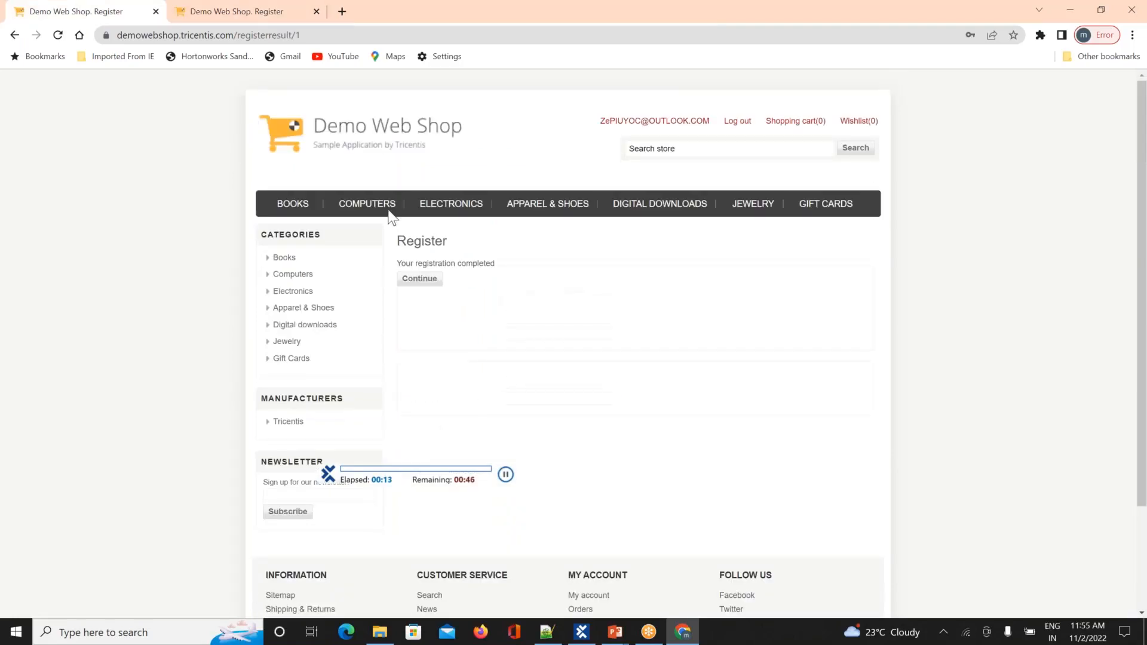
Step: Close the extra Register tab in Chrome and log out of the new account
click(206, 8)
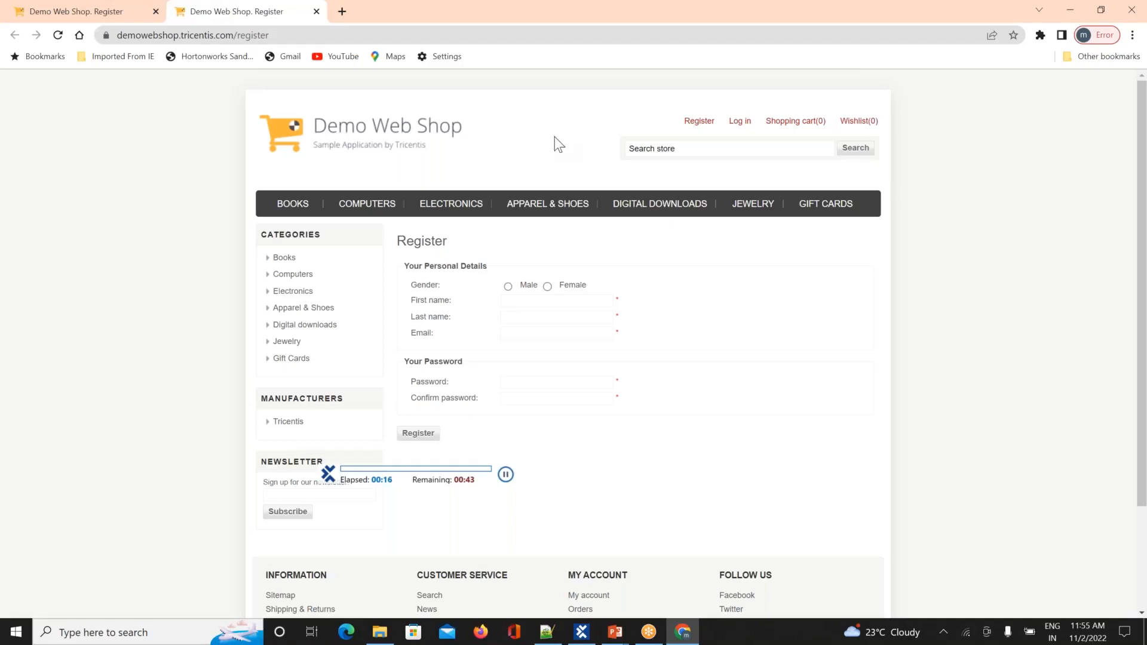
click(119, 11)
click(209, 7)
click(315, 16)
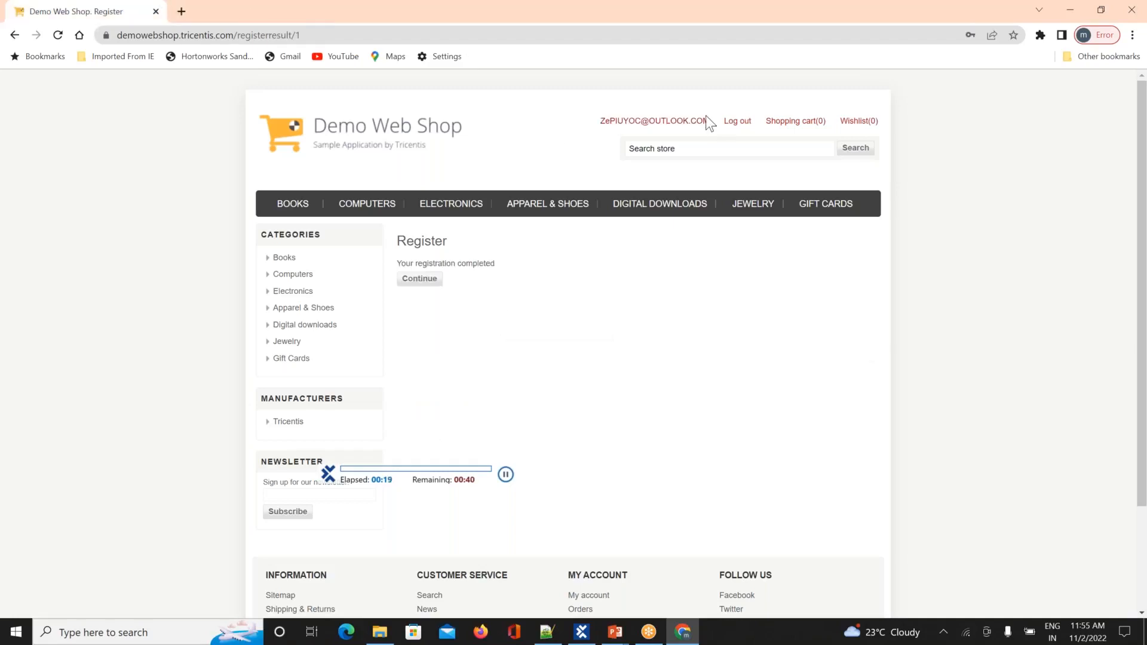
click(735, 125)
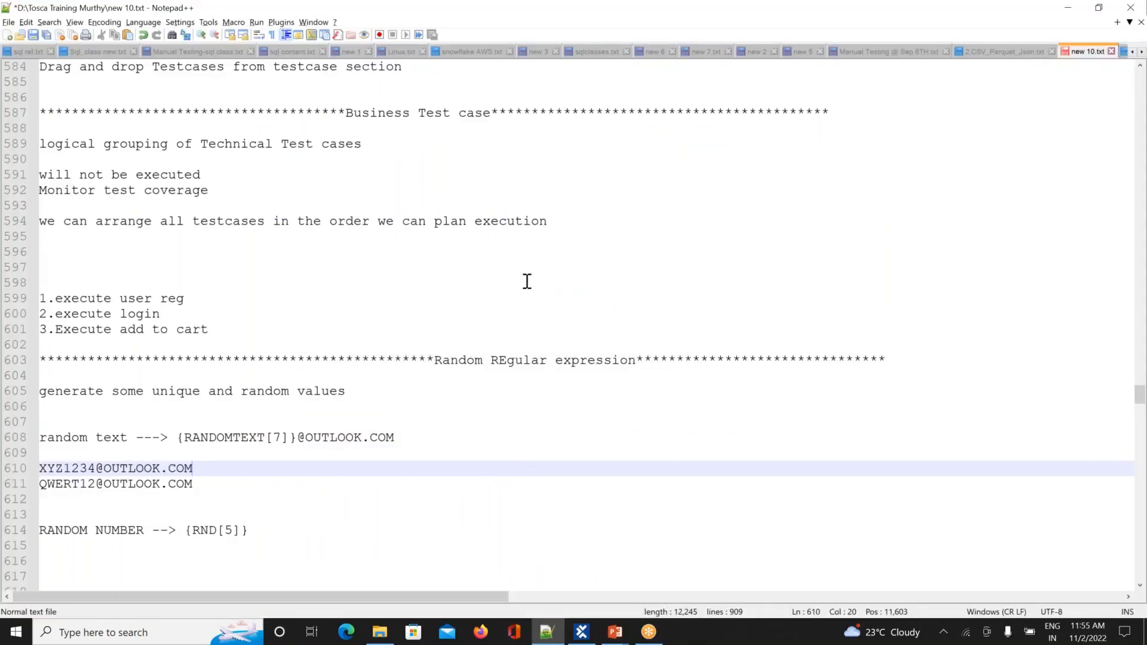
click(357, 360)
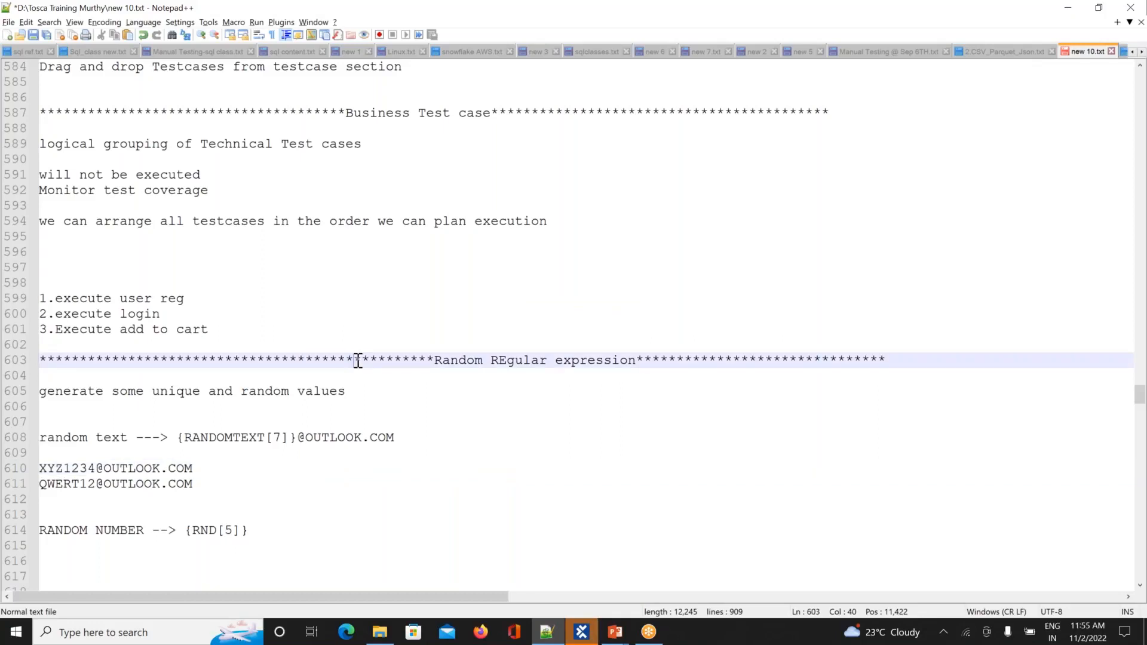
click(293, 432)
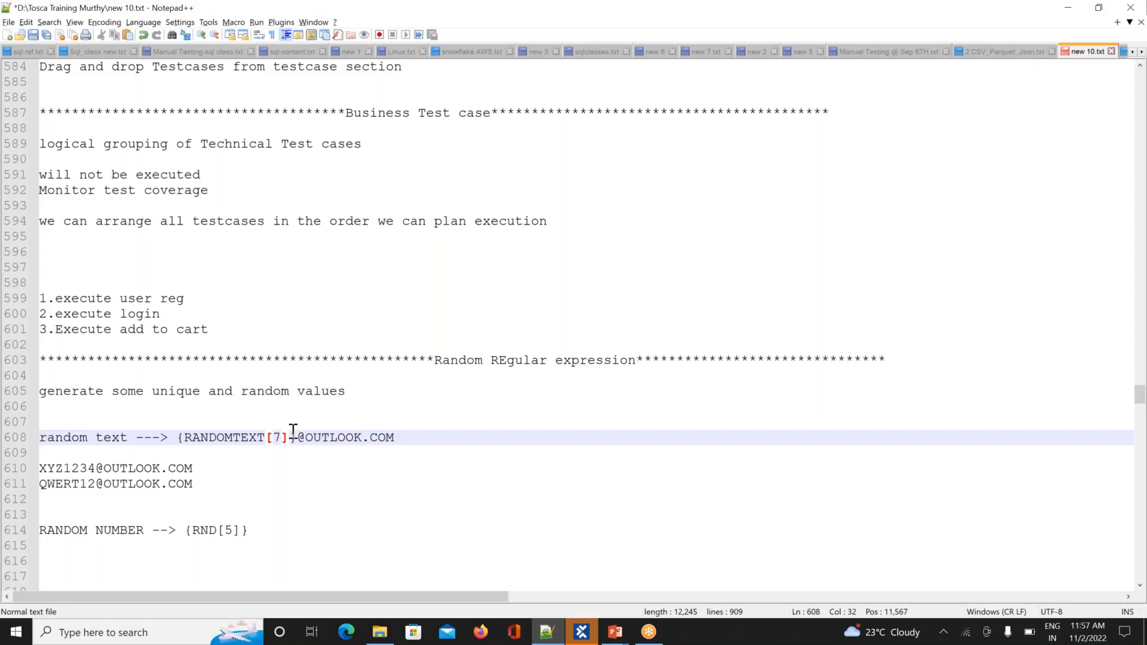
Step: Add a starred 'Recovery Scenarios' heading below the RANDOM NUMBER note, leaving a blank line beneath
key(alt+Tab)
key(alt+Tab)
click(279, 542)
key(Return)
key(Return)
key(Return)
key(Return)
key(Return)
key(Return)
key(Return)
key(Return)
key(Return)
key(Return)
key(Return)
key(Return)
key(Return)
key(Return)
key(Return)
key(Return)
key(Return)
key(Return)
key(Return)
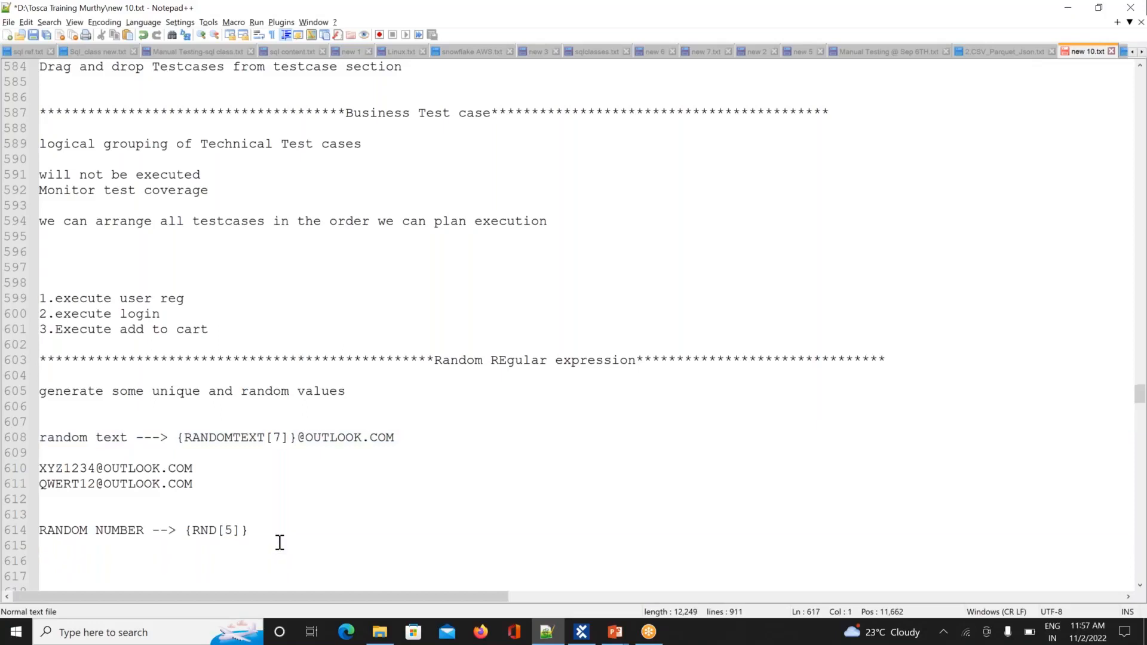
key(Up)
key(Up)
key(Up)
key(Up)
key(Up)
key(Up)
key(Up)
key(Up)
key(Up)
key(Up)
key(Up)
key(Up)
key(Up)
key(Up)
key(Up)
key(Up)
key(Up)
key(Up)
text(*******************************************)
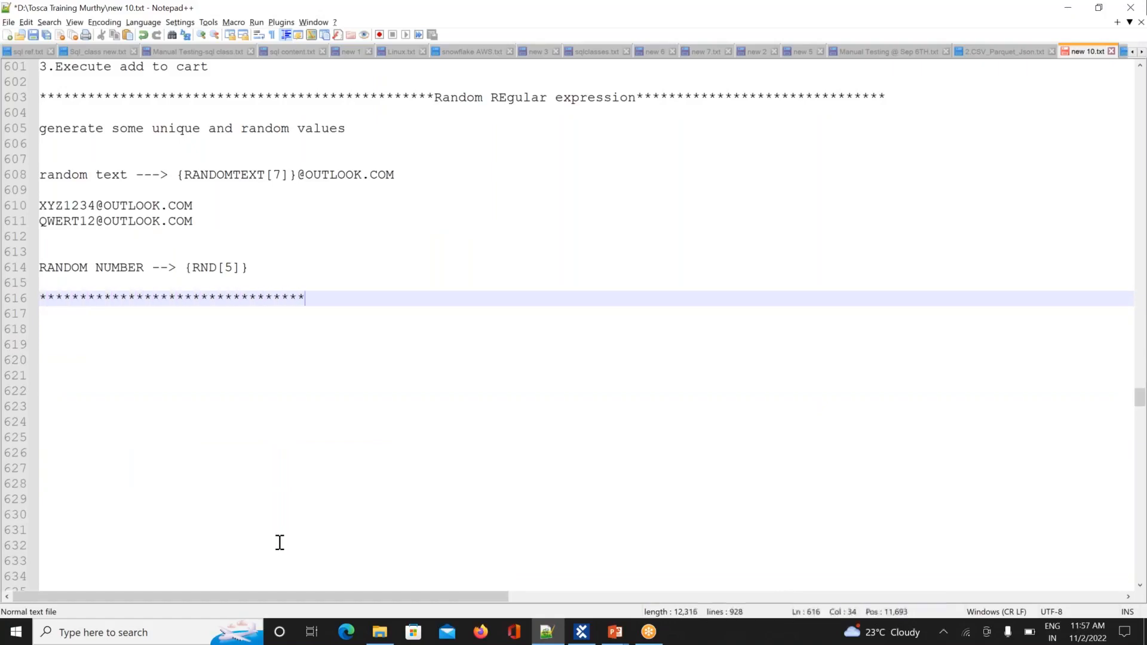
text(reCOVERY)
key(BackSpace)
key(BackSpace)
key(BackSpace)
key(BackSpace)
key(BackSpace)
key(BackSpace)
key(BackSpace)
key(BackSpace)
key(BackSpace)
key(Caps_Lock)
text(Recovery Sce)
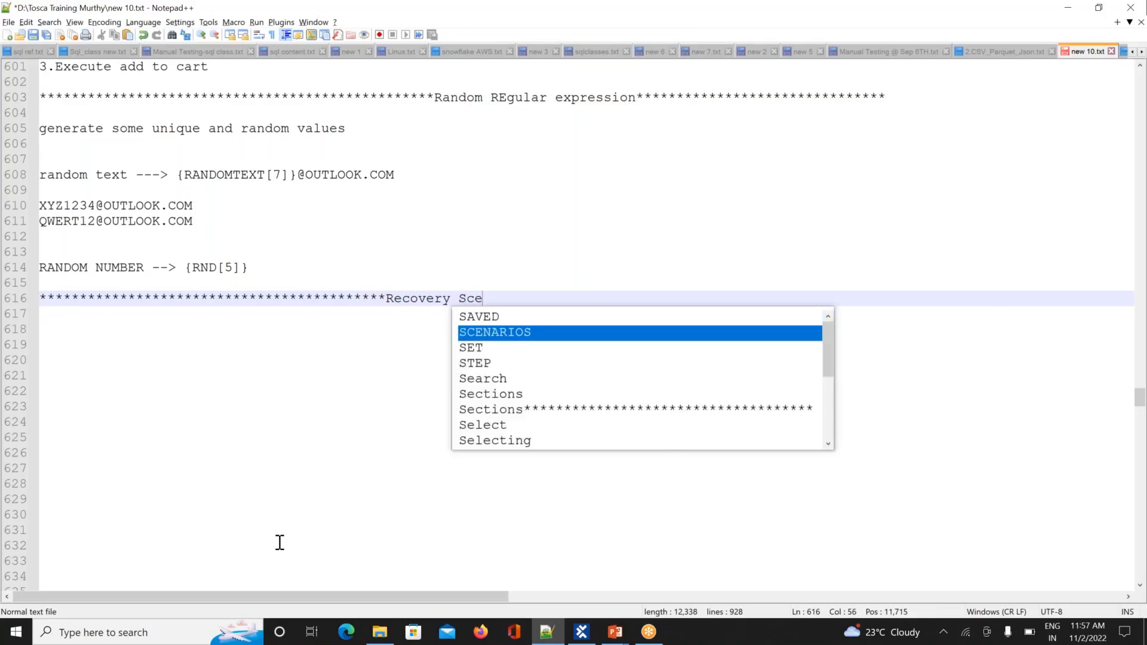
text(narios)
text(**********************************)
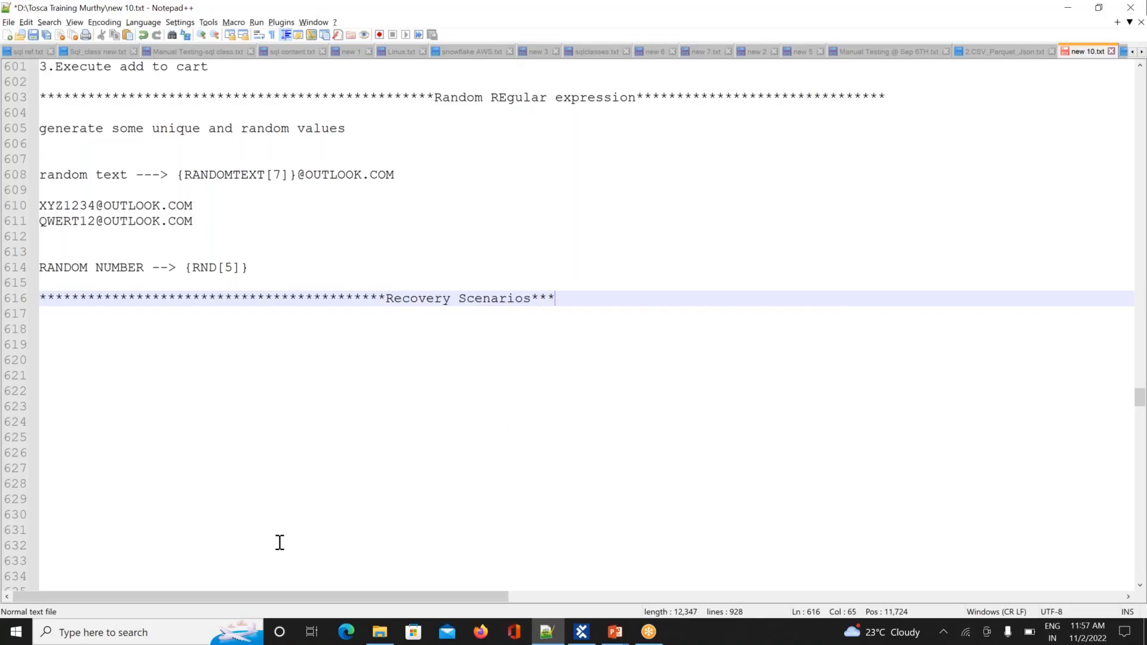
text(************)
key(Return)
key(Return)
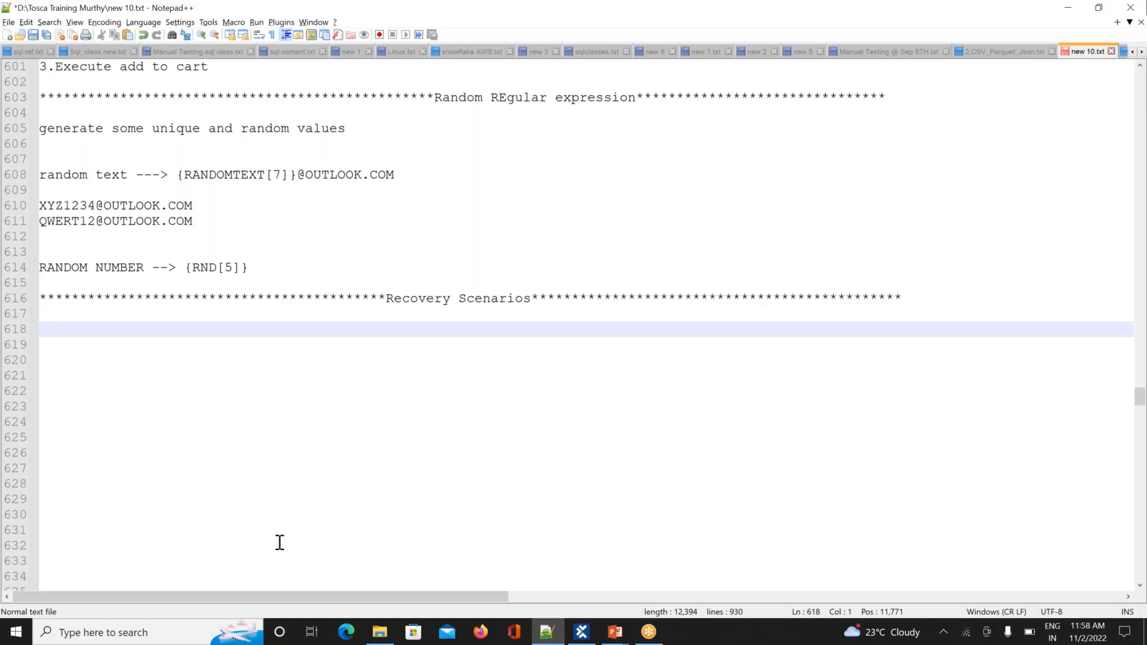
Step: Write 'it is collection test steps' and 'this steps will handle unexpected errors in the test execution'
text(it is collect)
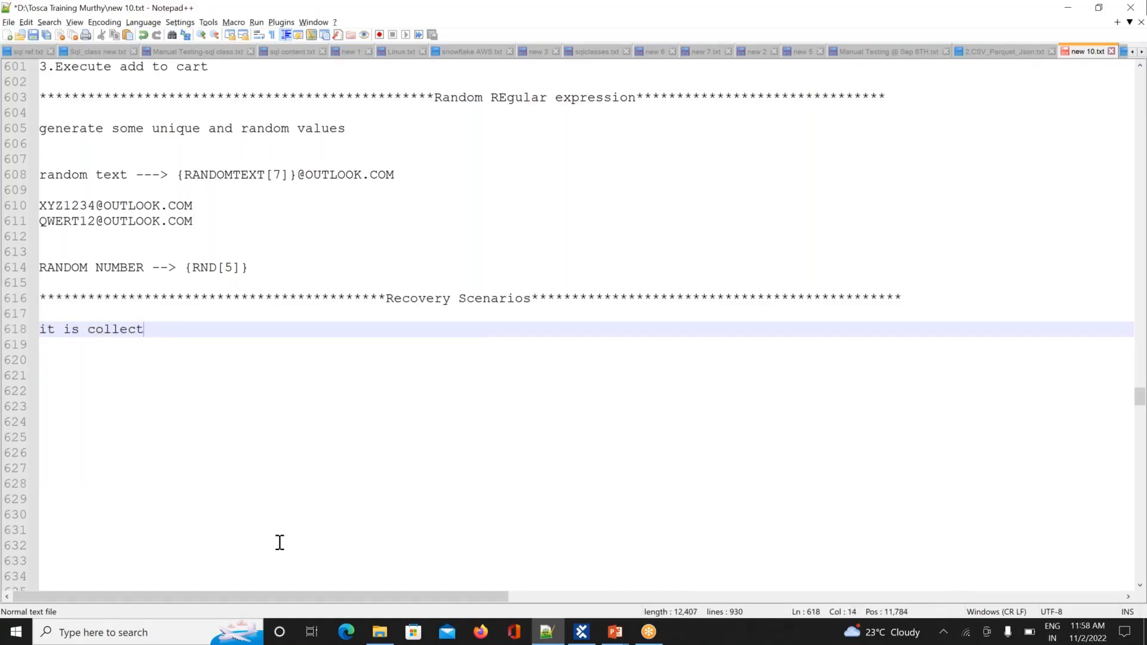
text(ion test)
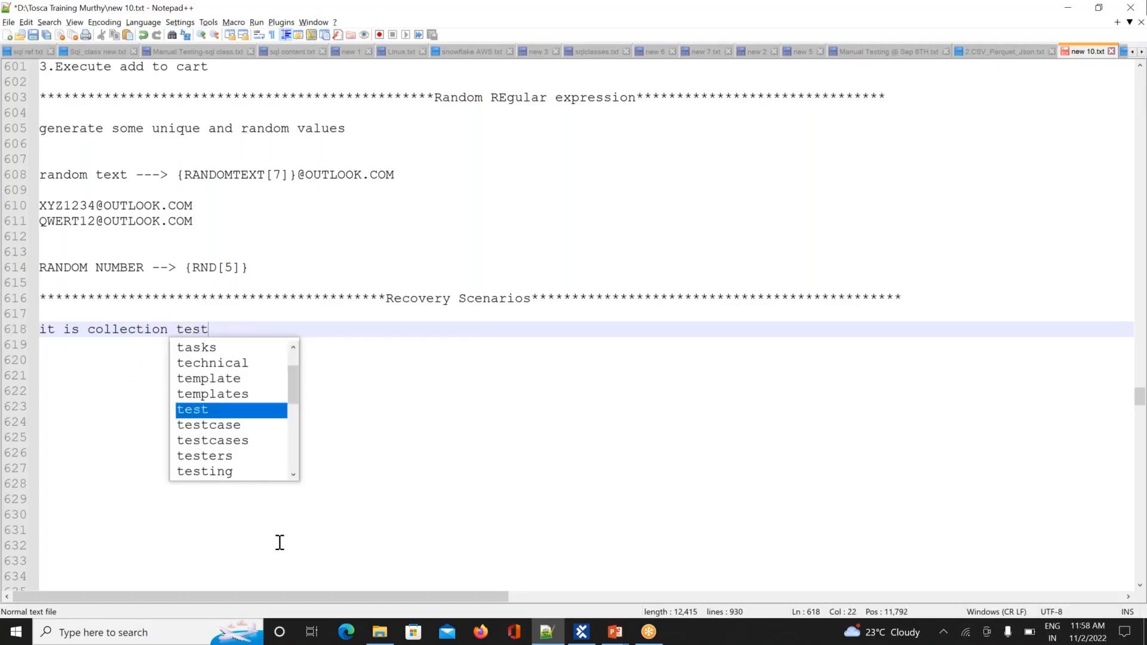
text( steps)
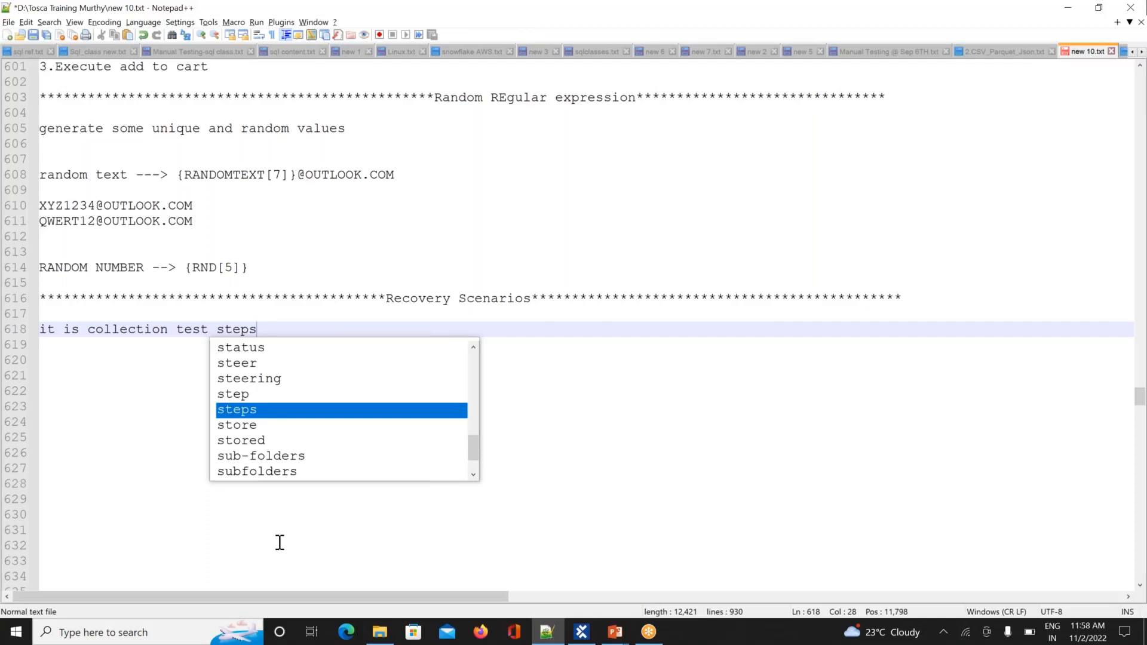
key(Return)
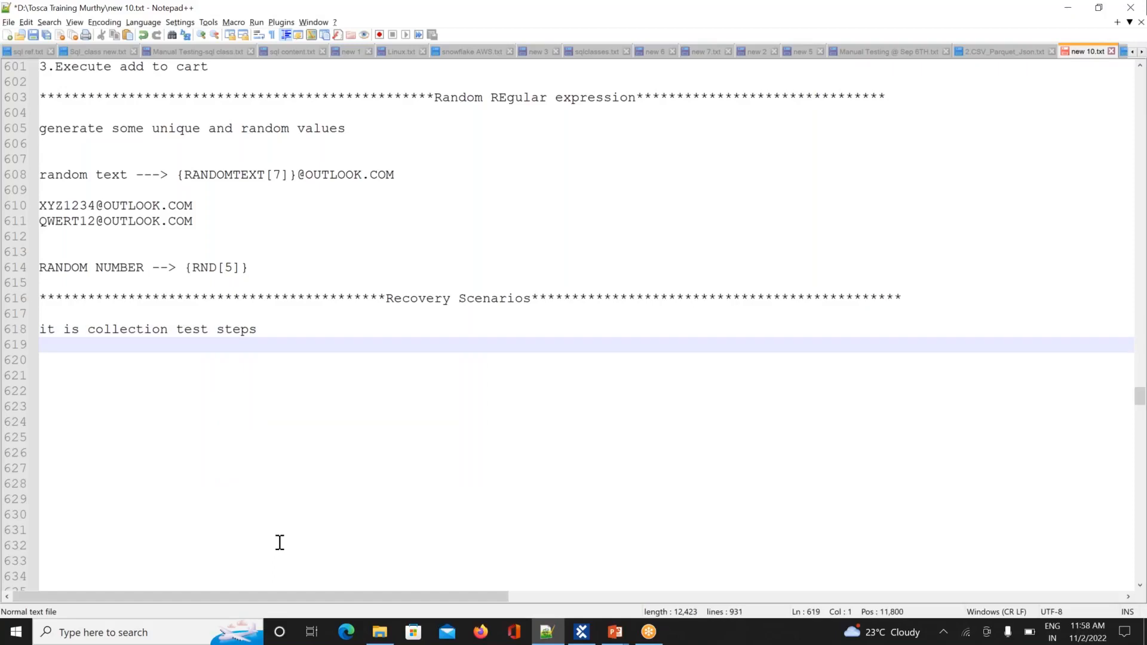
text(this steps will handle unexpected )
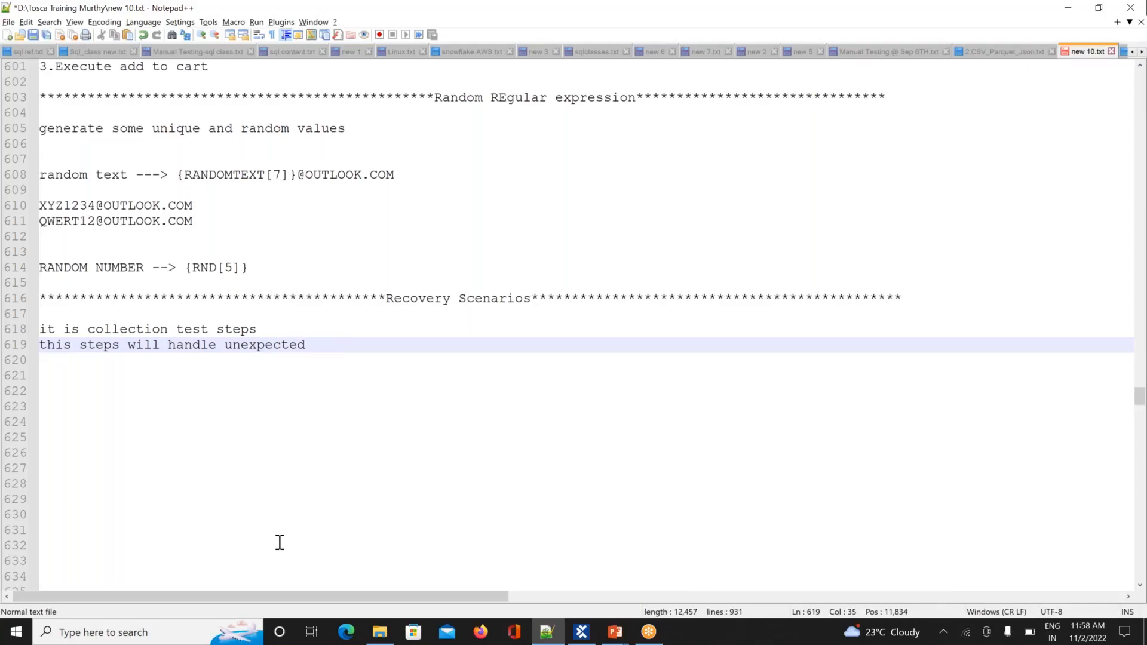
text(ero)
key(BackSpace)
text(ros)
key(BackSpace)
text(rs in)
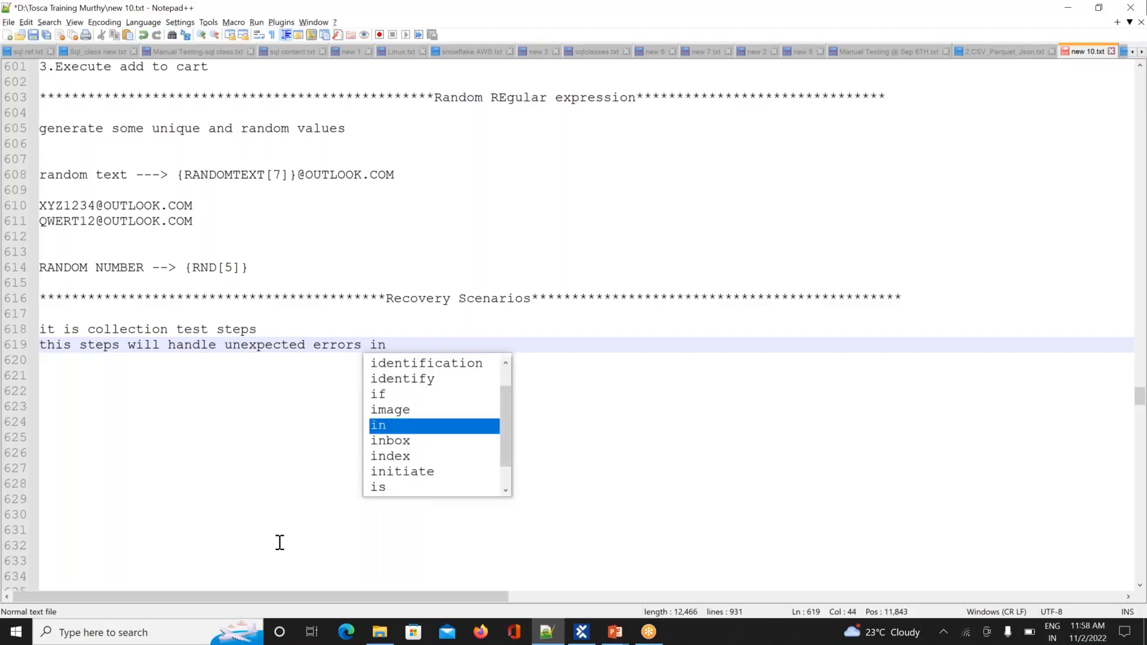
text( the )
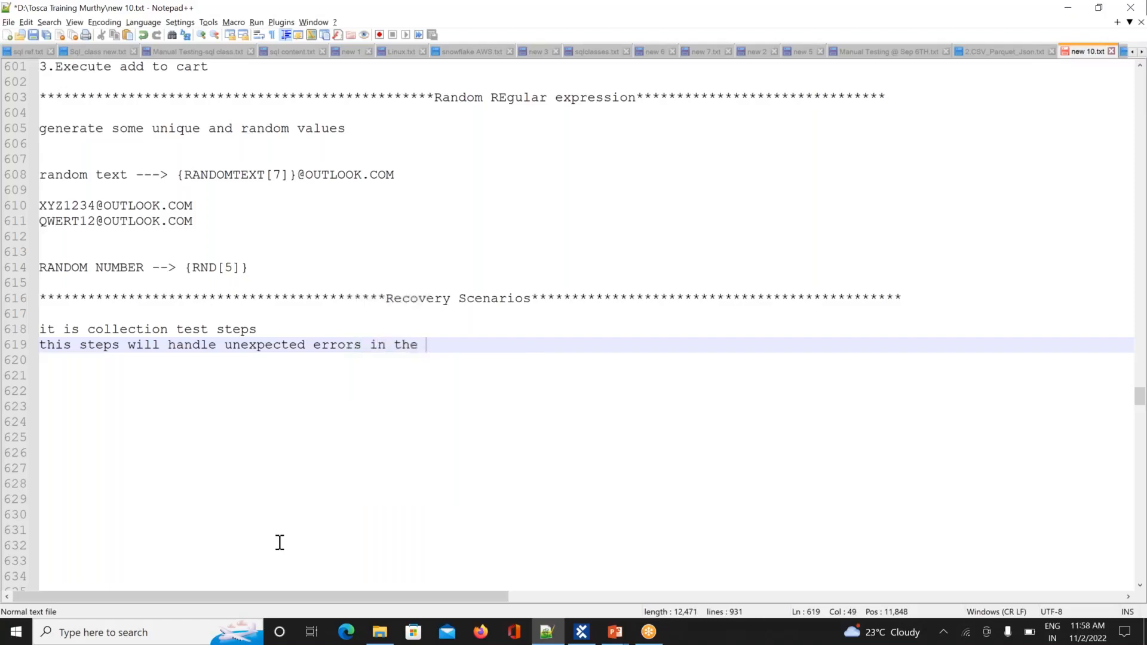
text(test)
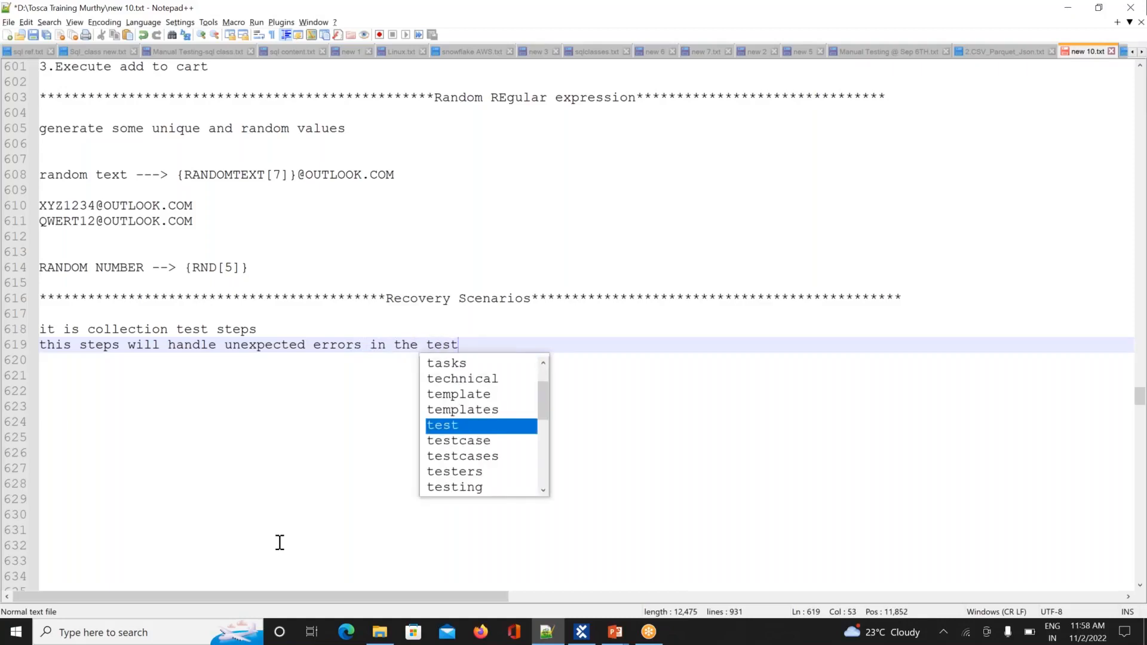
text( execu)
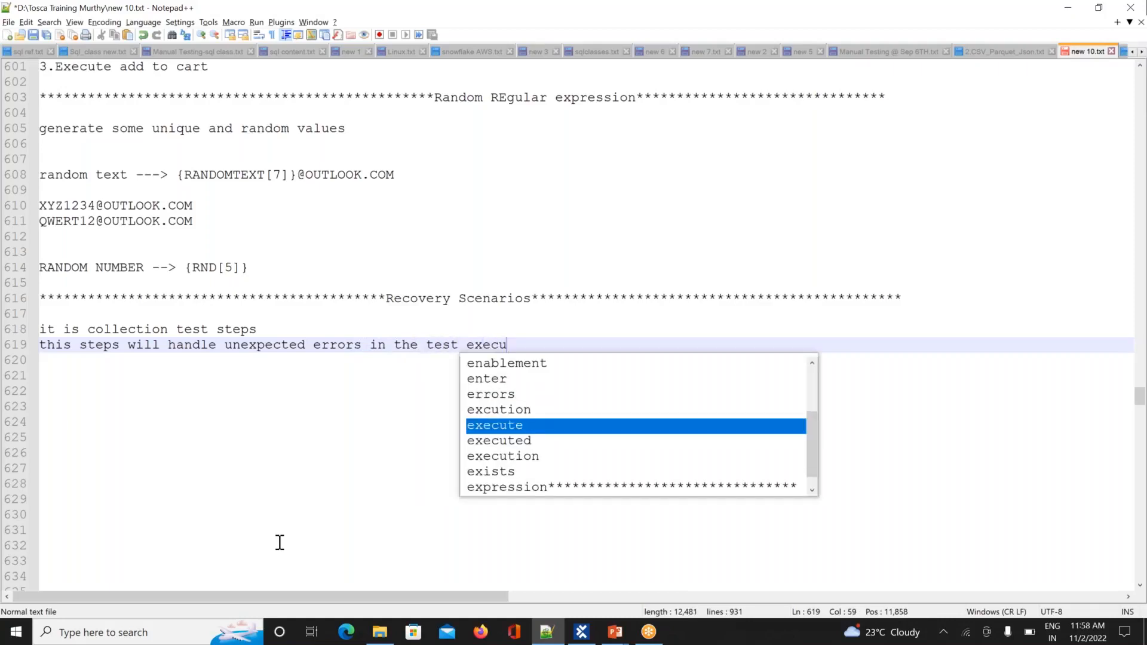
text(tion)
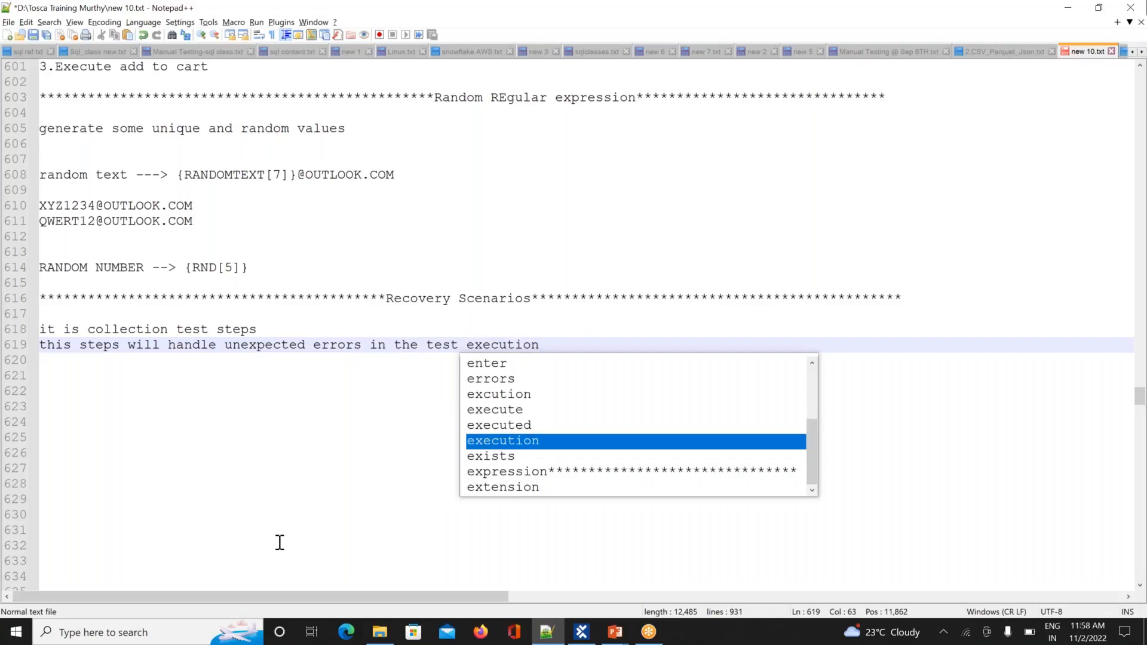
key(Return)
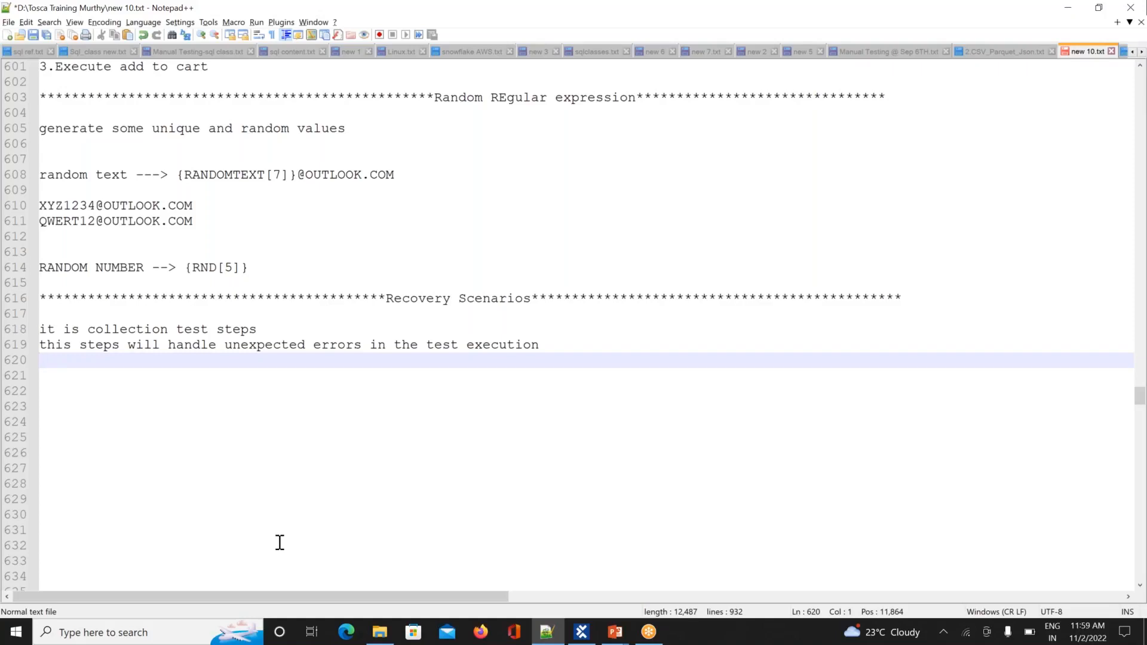
Step: Note 'RS --> will not work in Testcase section' and begin '--> will execute only in', checking Tosca's Execution section
text(R)
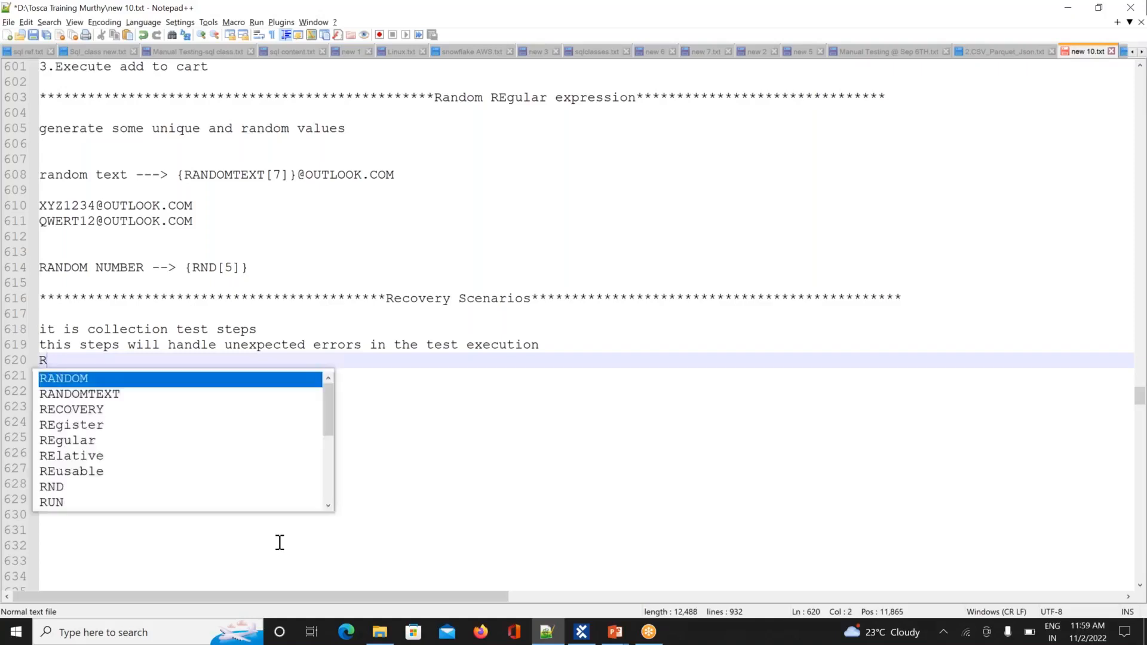
text(S --> )
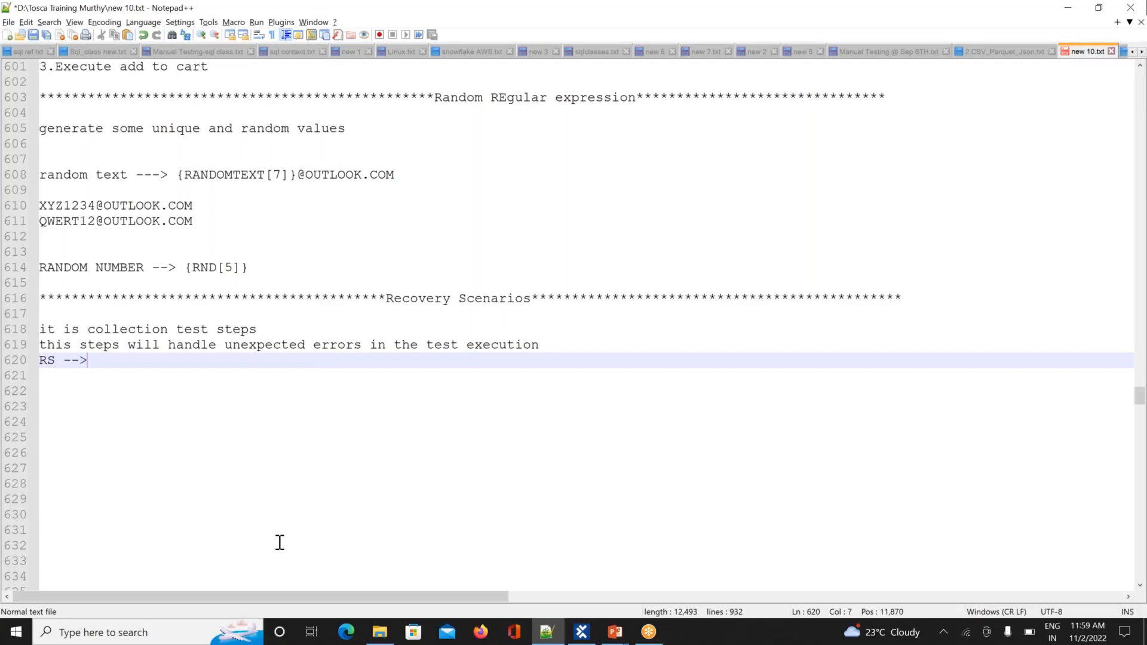
text(will no)
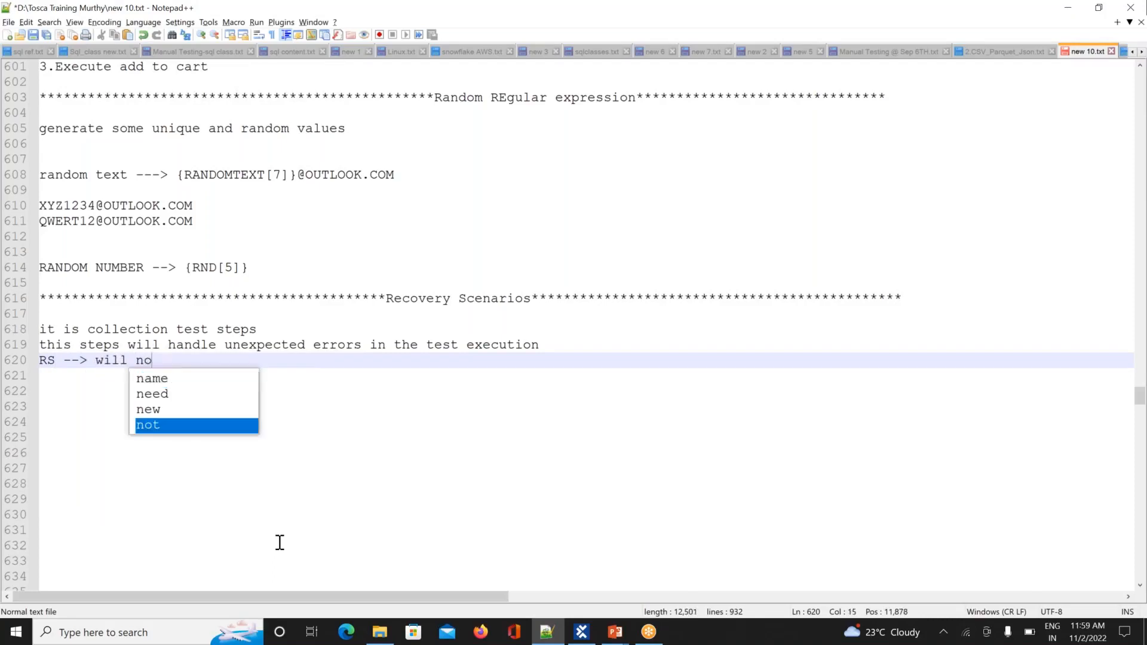
text(t work )
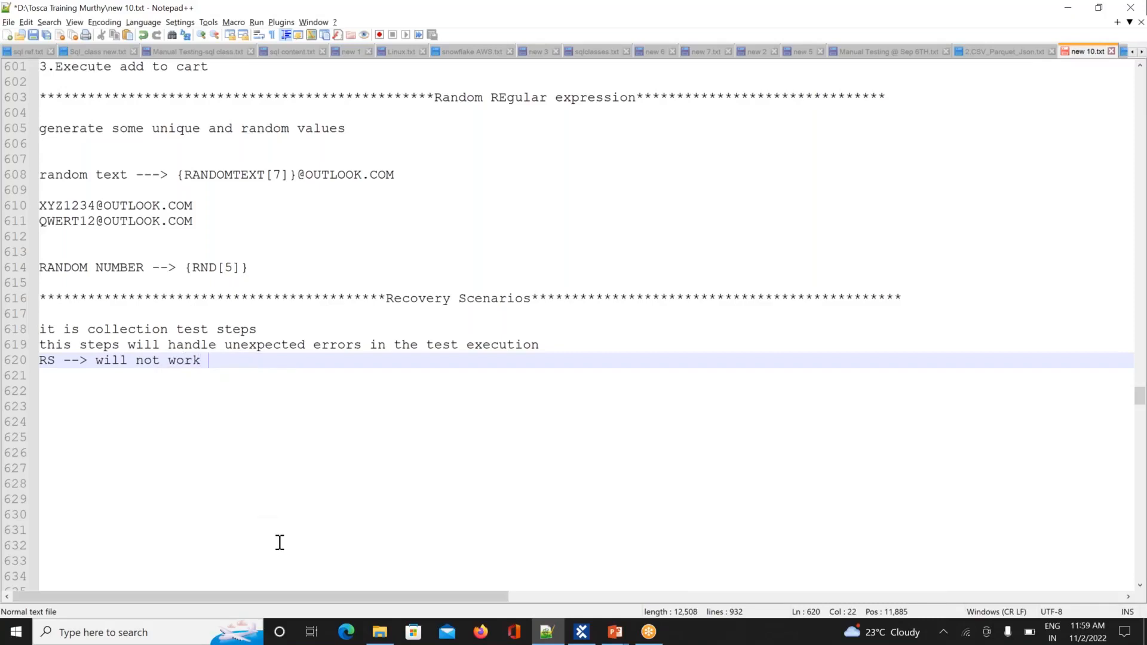
text(in Test)
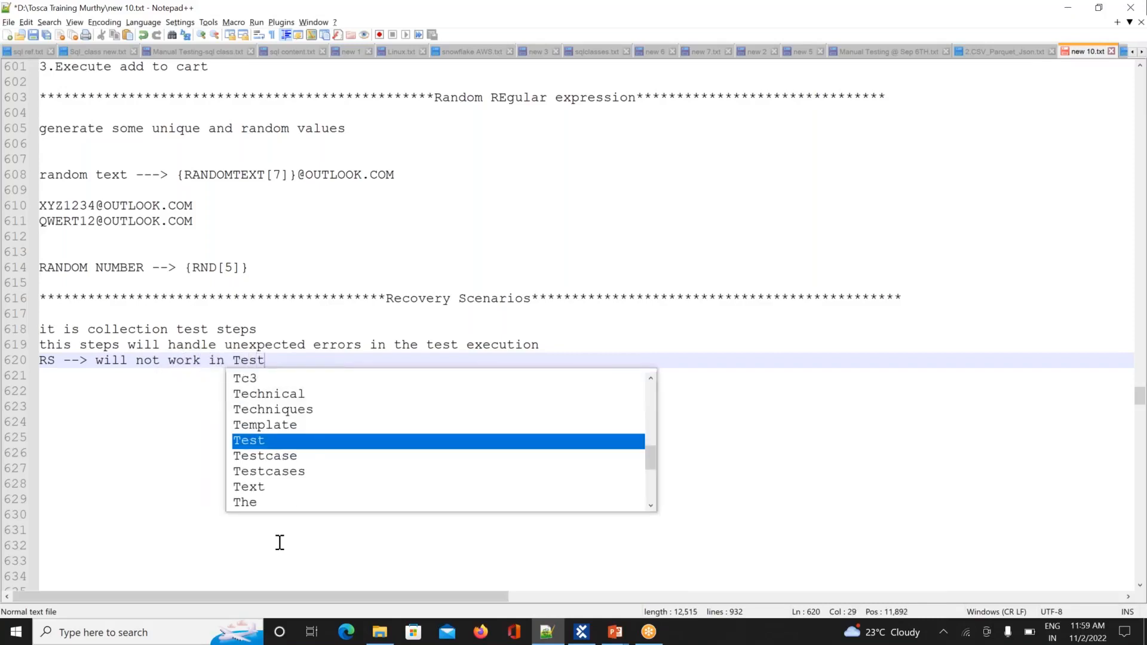
text(case sec)
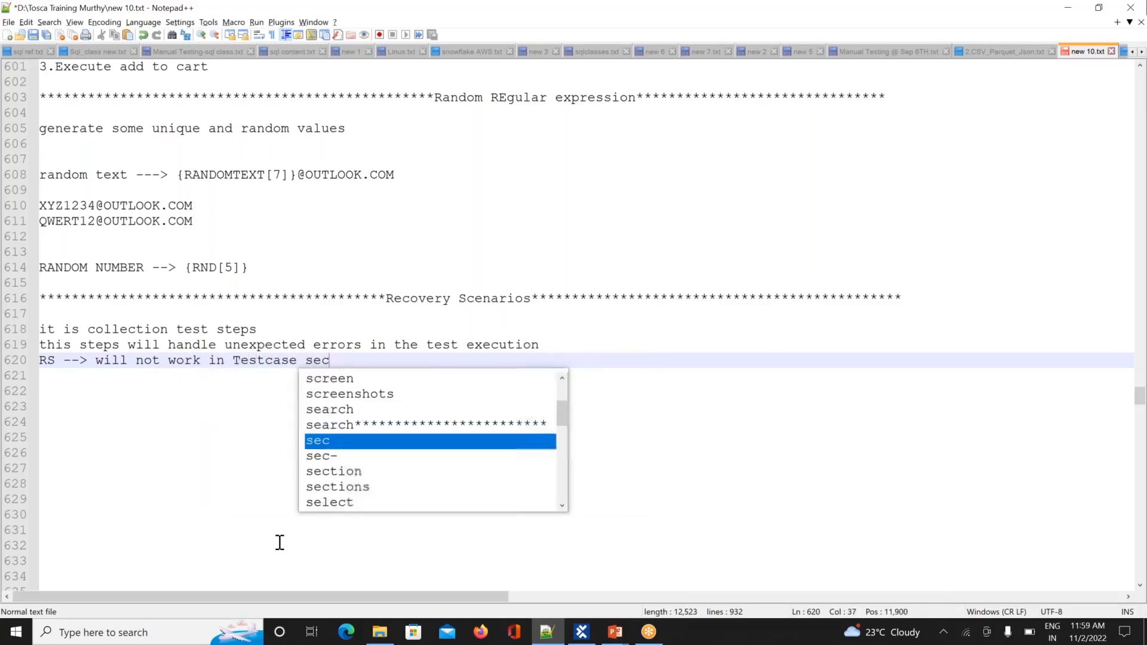
text(tion)
key(Return)
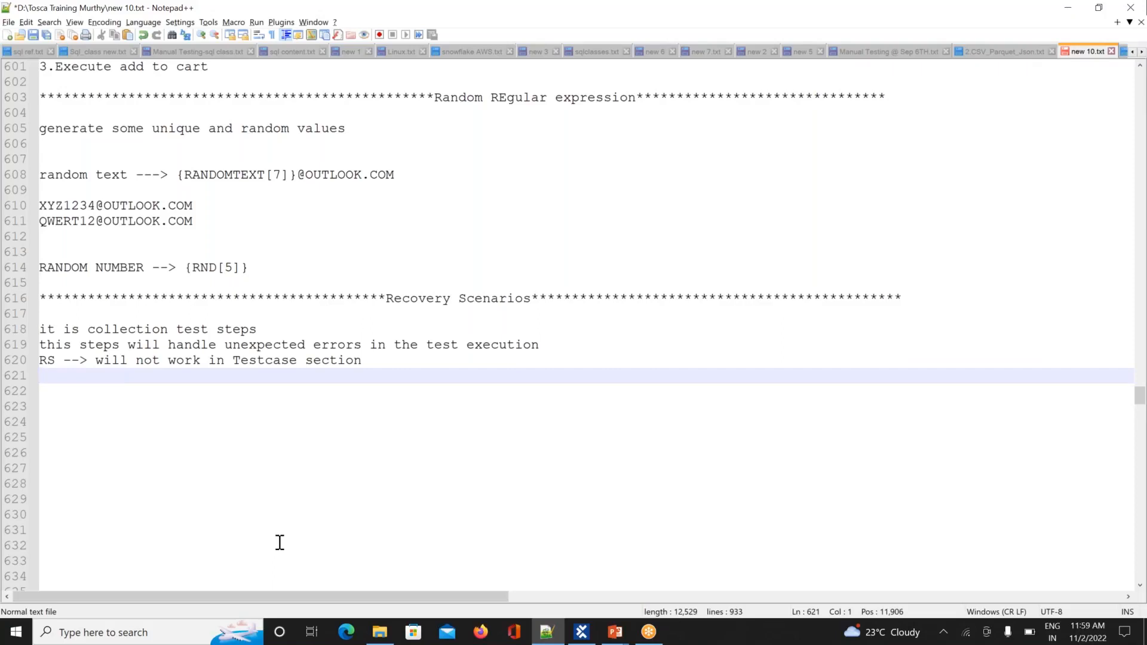
key(Return)
text(--> will)
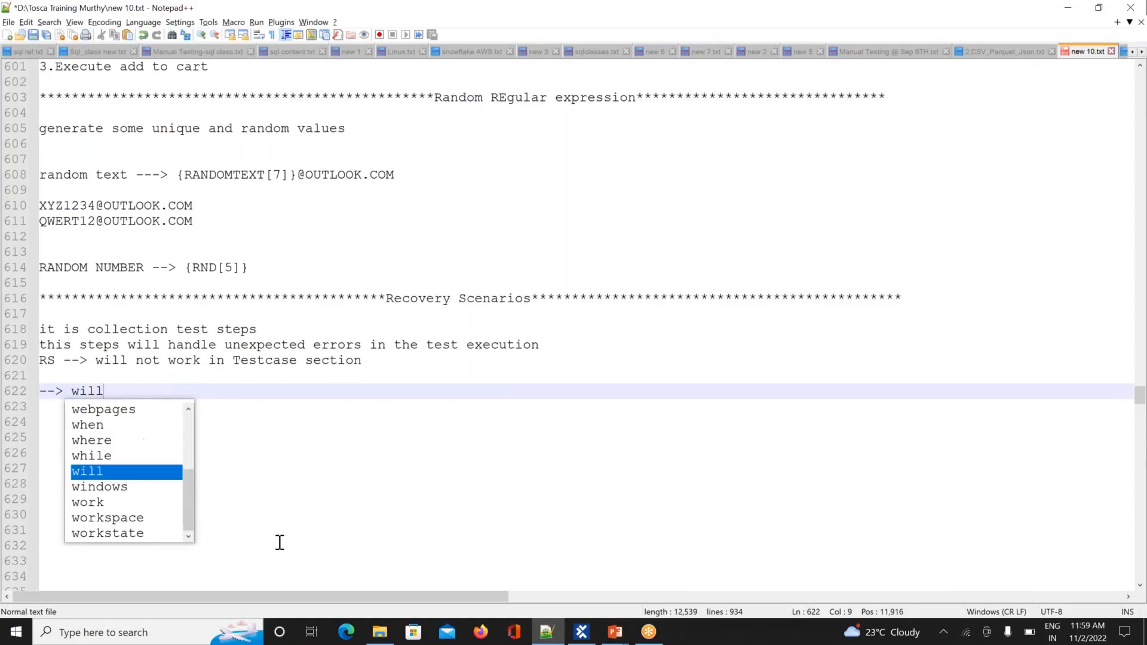
text( execu)
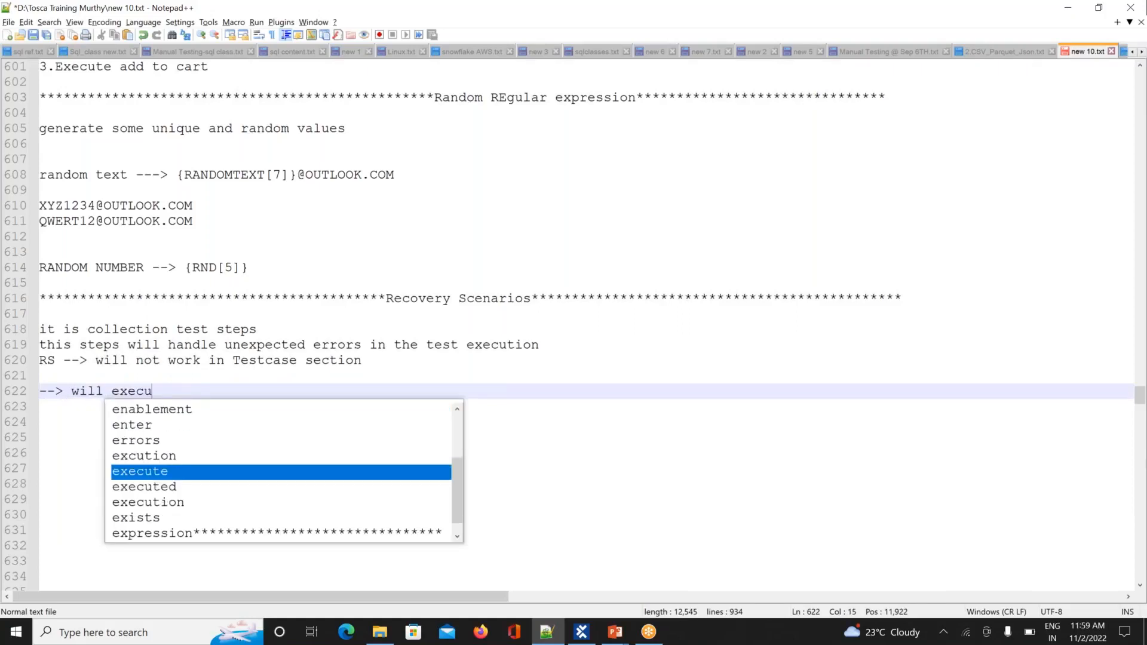
text(te only in)
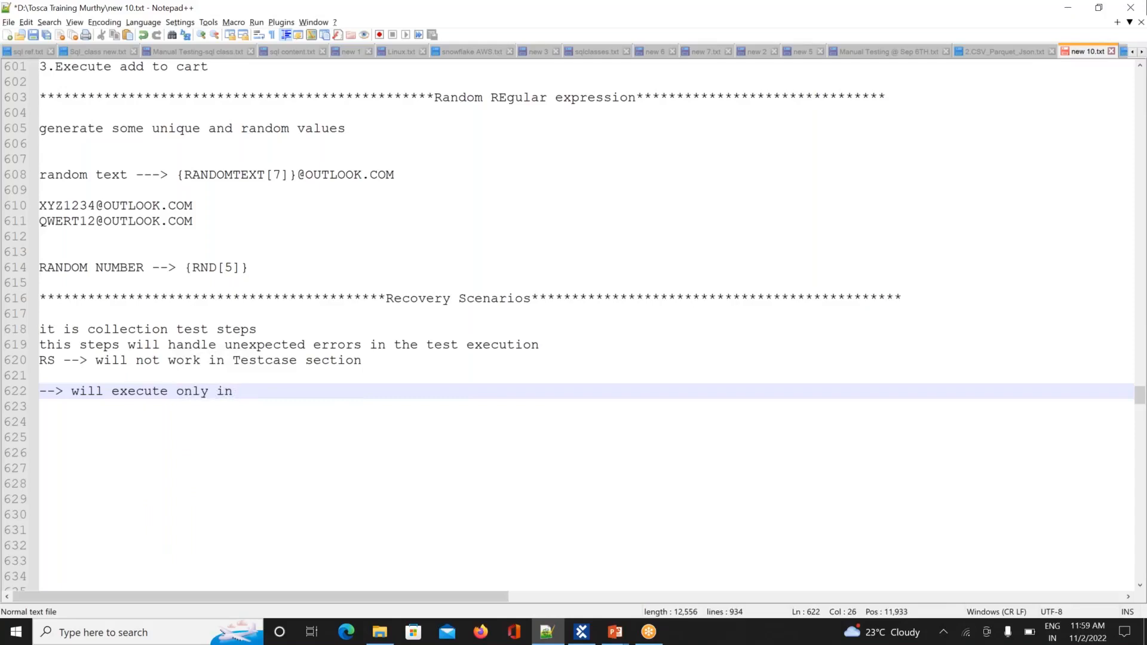
key(alt+Tab)
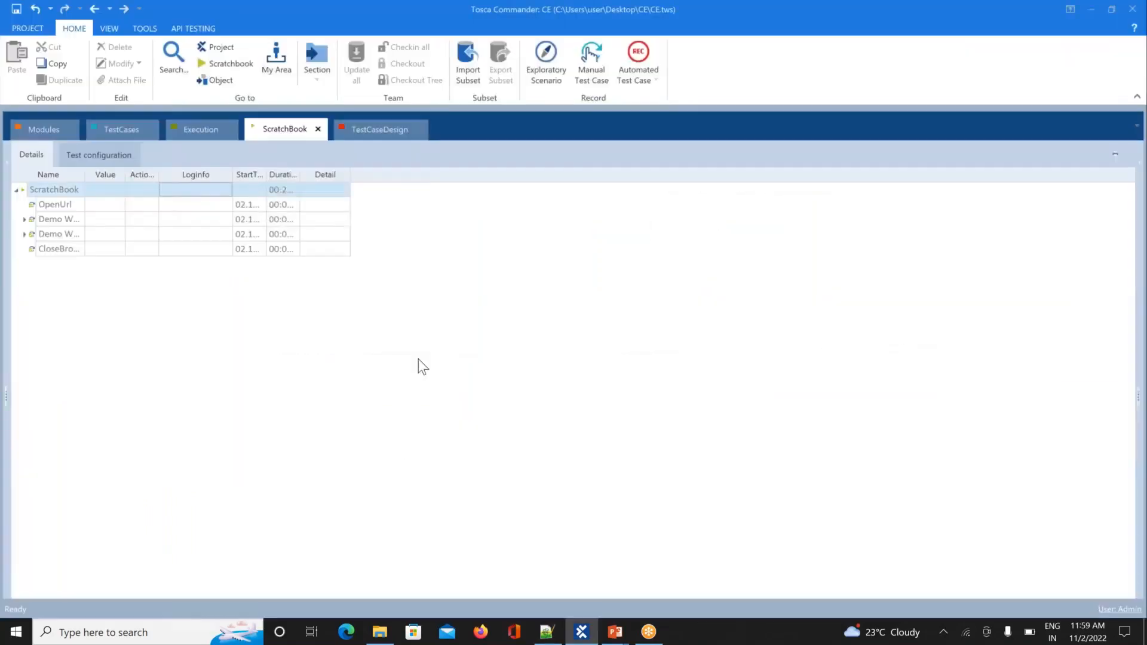
click(201, 131)
key(alt+Tab)
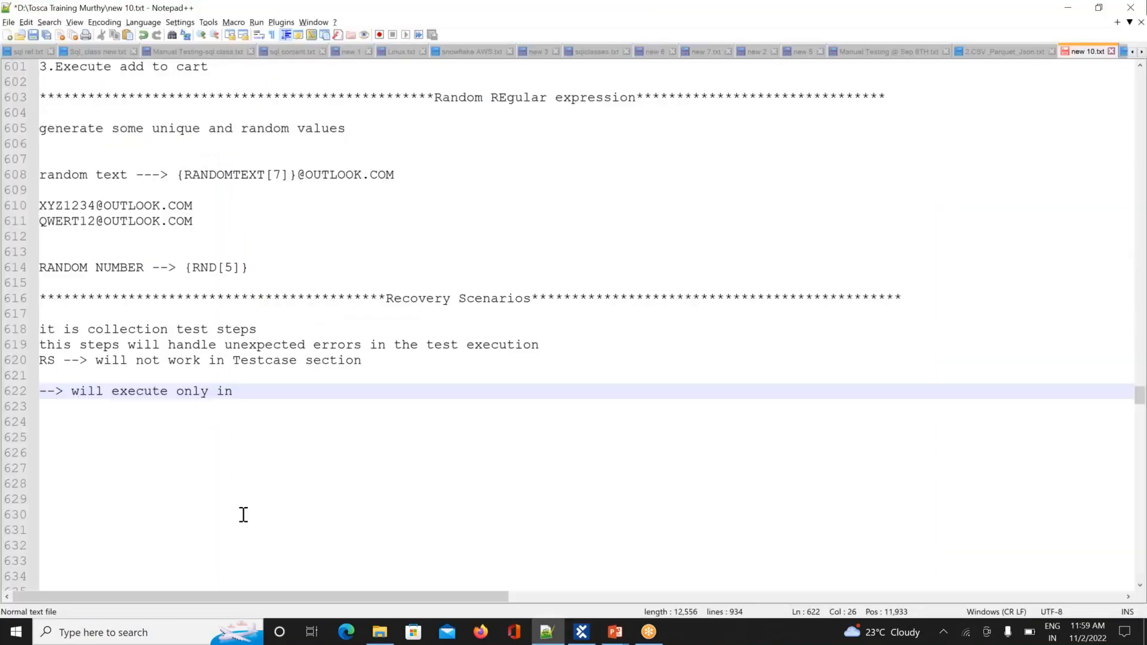
Step: Finish the line so it reads '--> will execute only in Execution section only'
text(Execu)
text(ti)
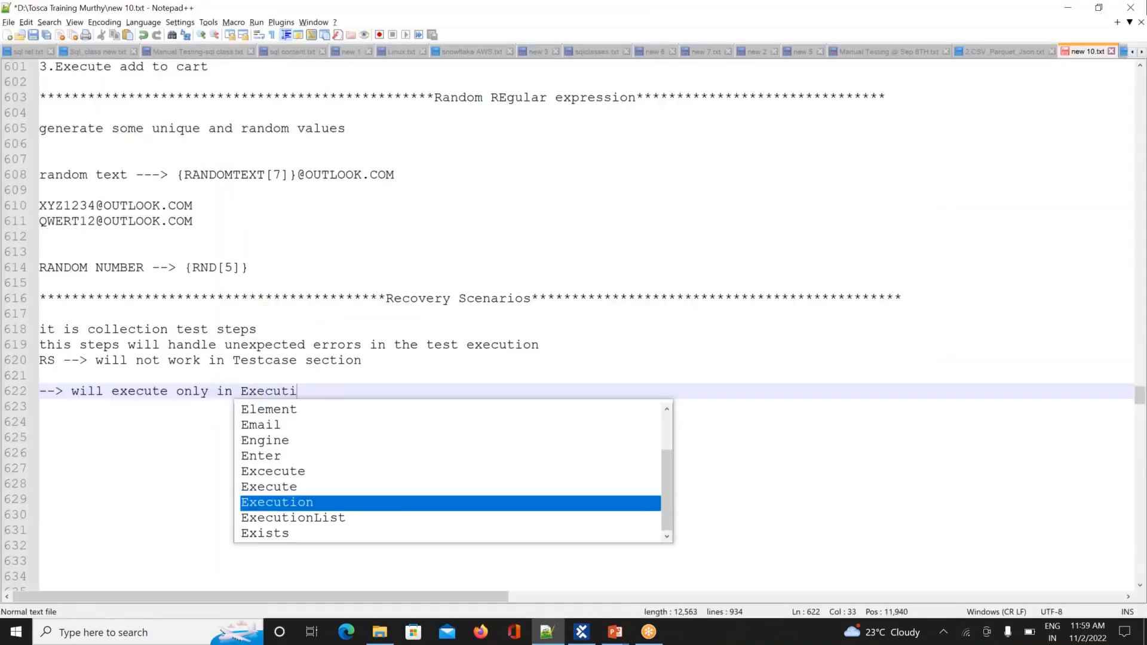
text(on se)
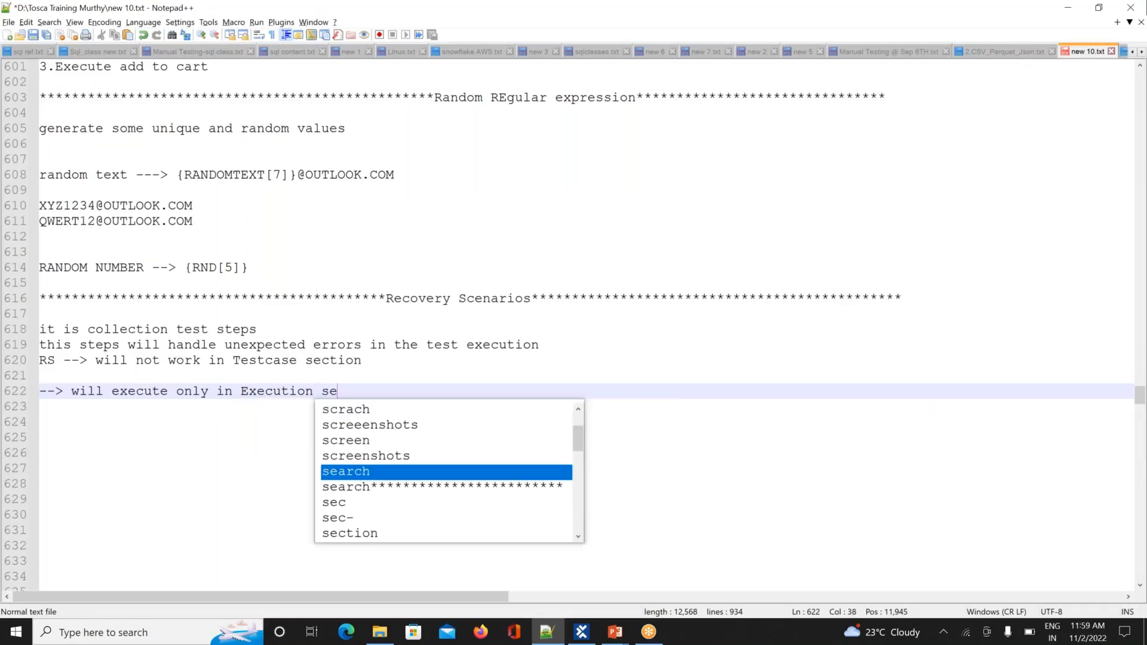
text(ction o)
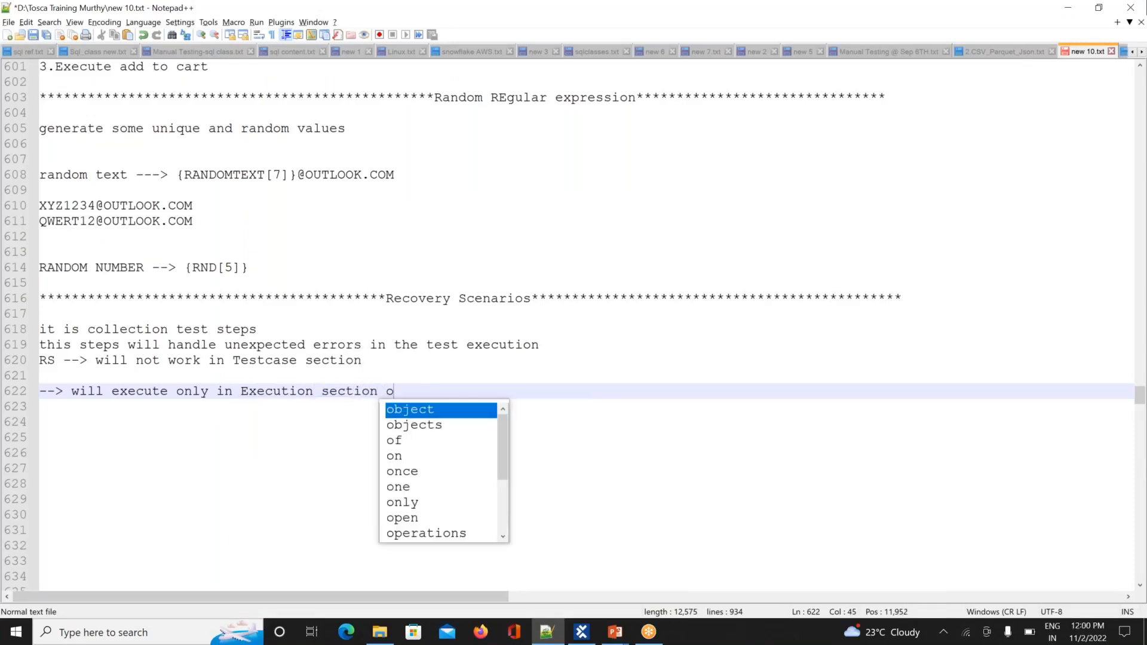
text(nly)
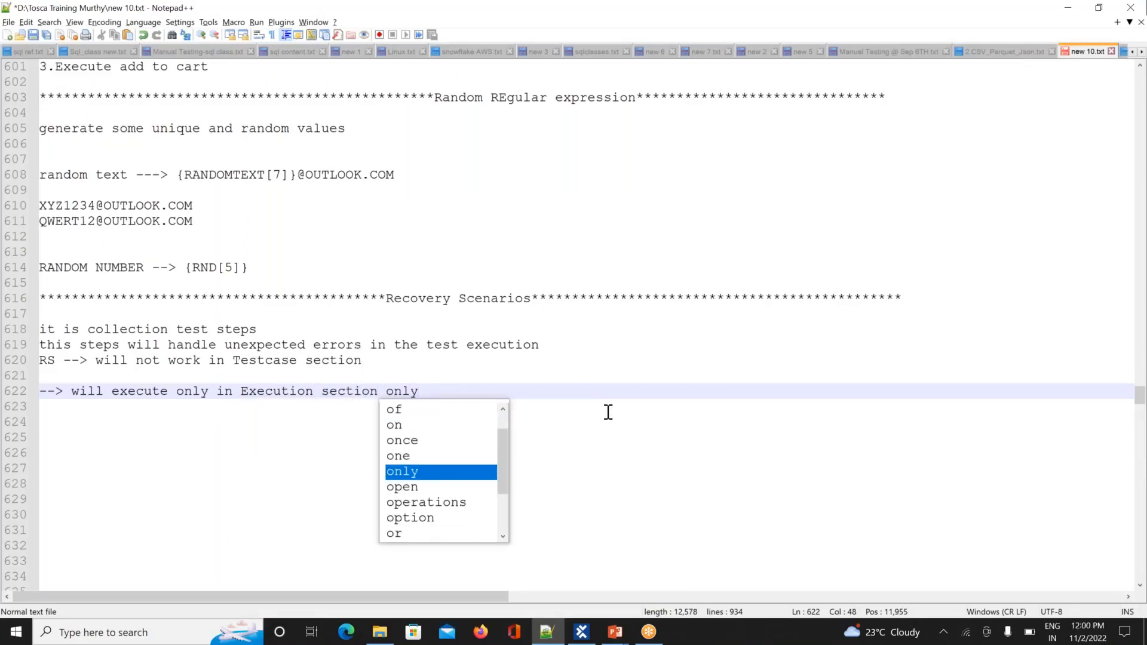
key(Escape)
Step: Add the line 'we are going to prepare recovery scenarios in Test case section only'
click(398, 363)
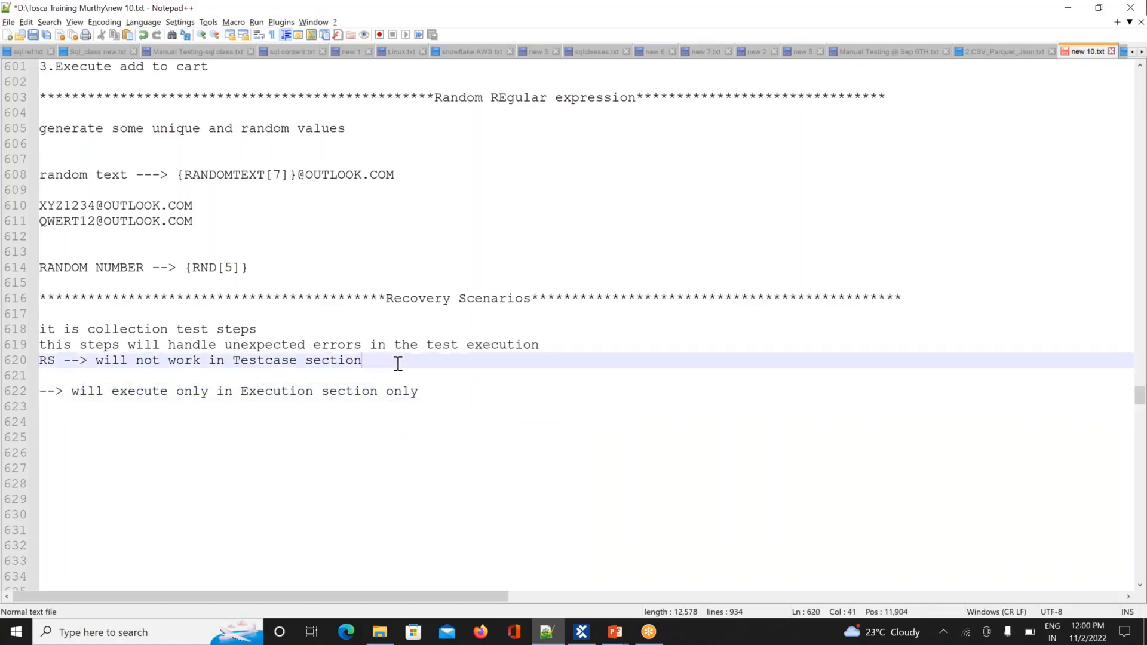
key(Return)
text(w)
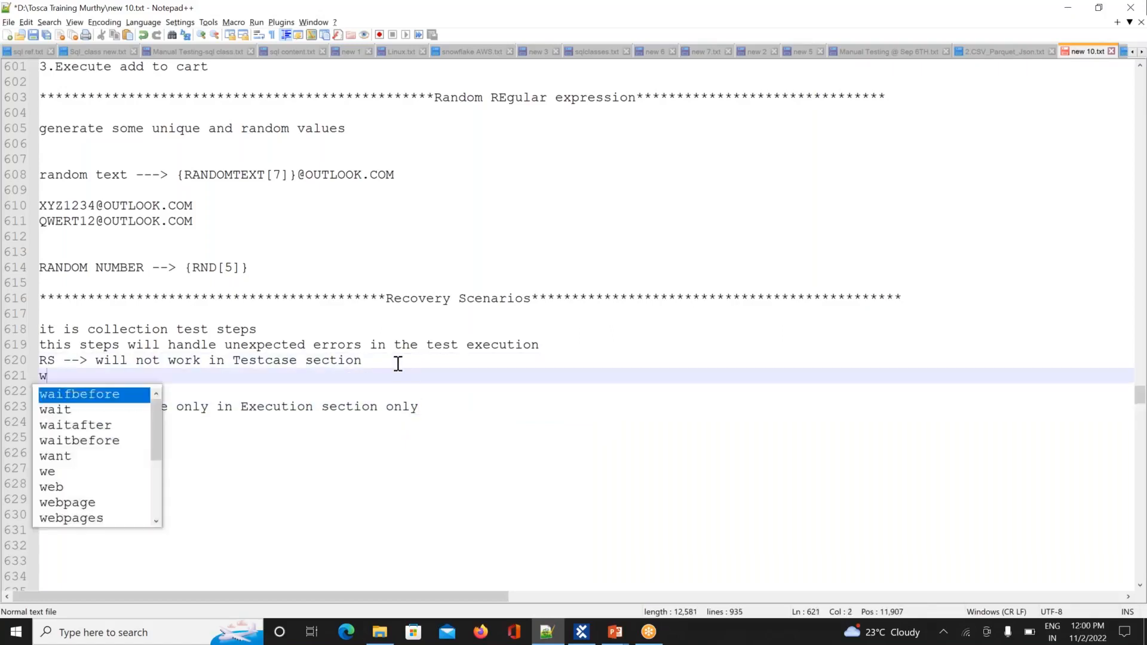
text(e are )
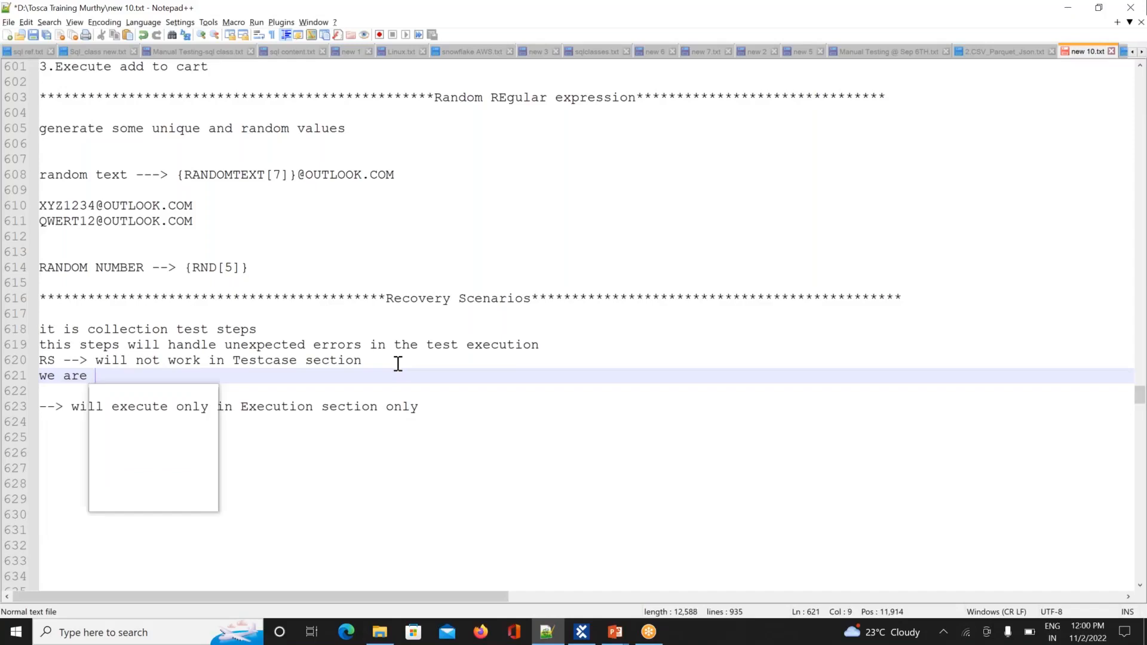
text(going to )
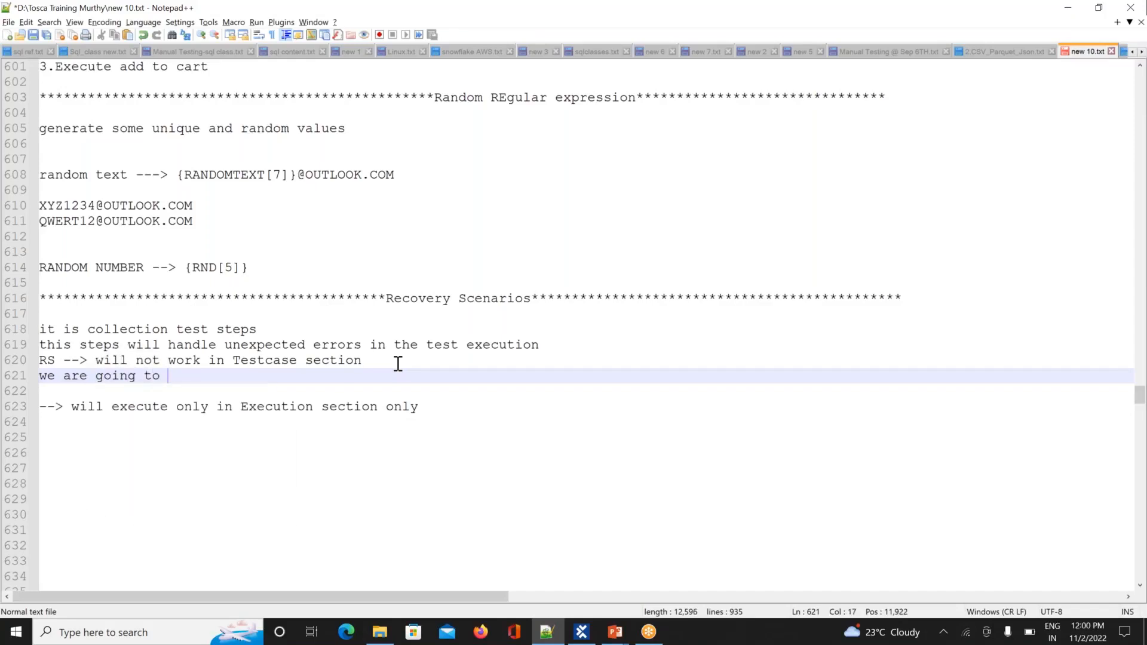
text(prepare recovery)
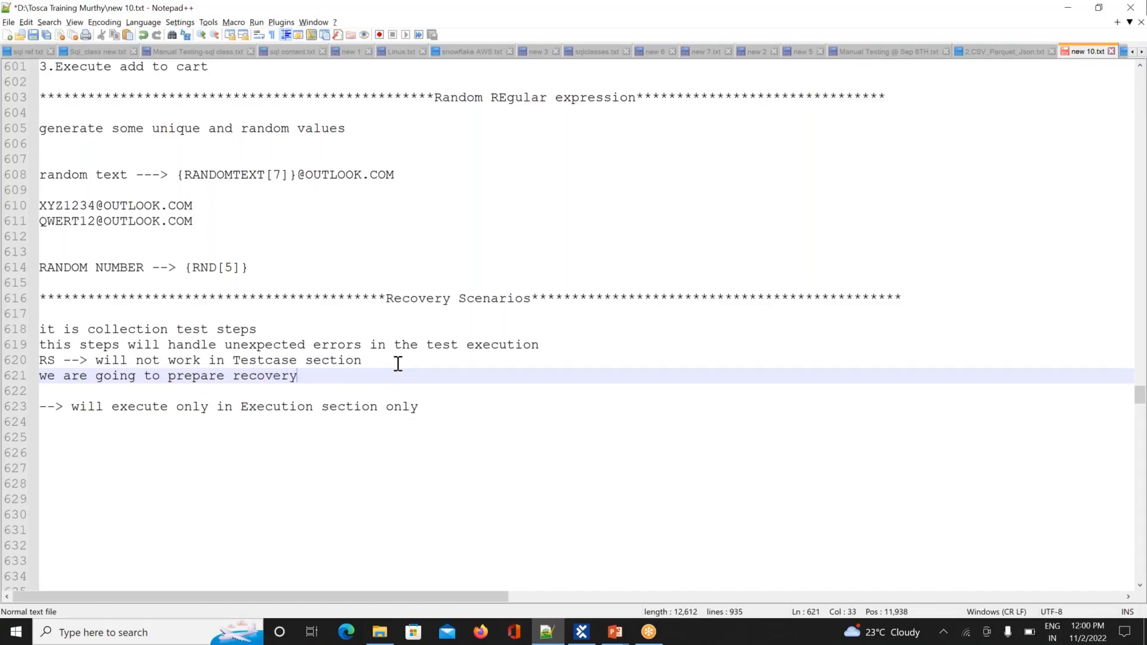
text( scenarios in Test case )
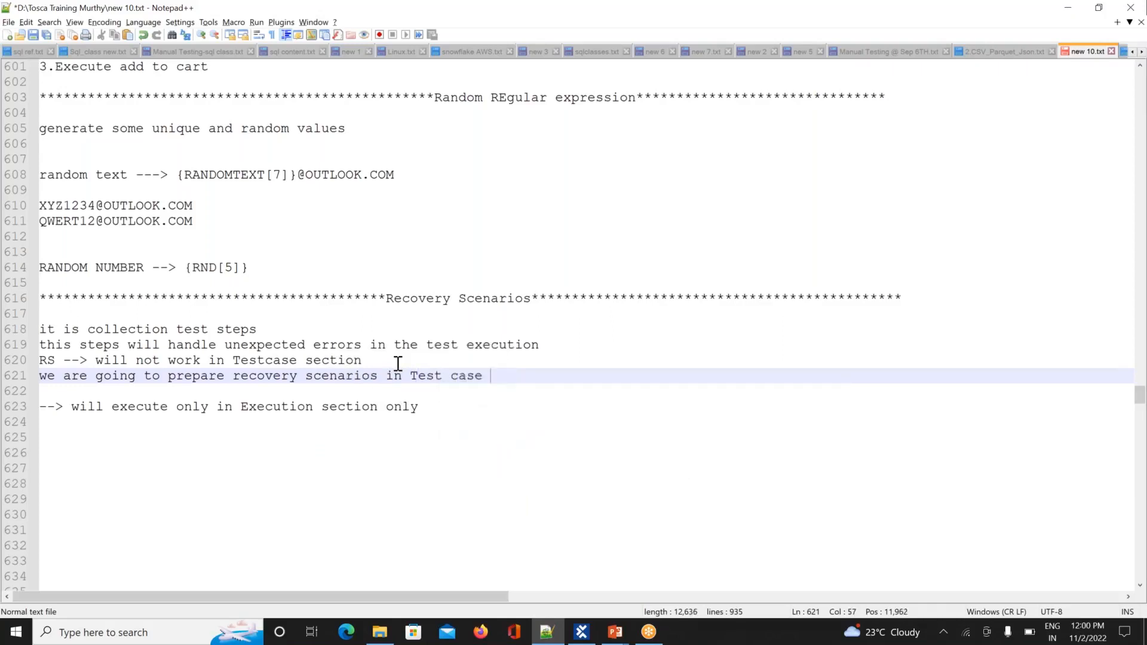
text(sectio)
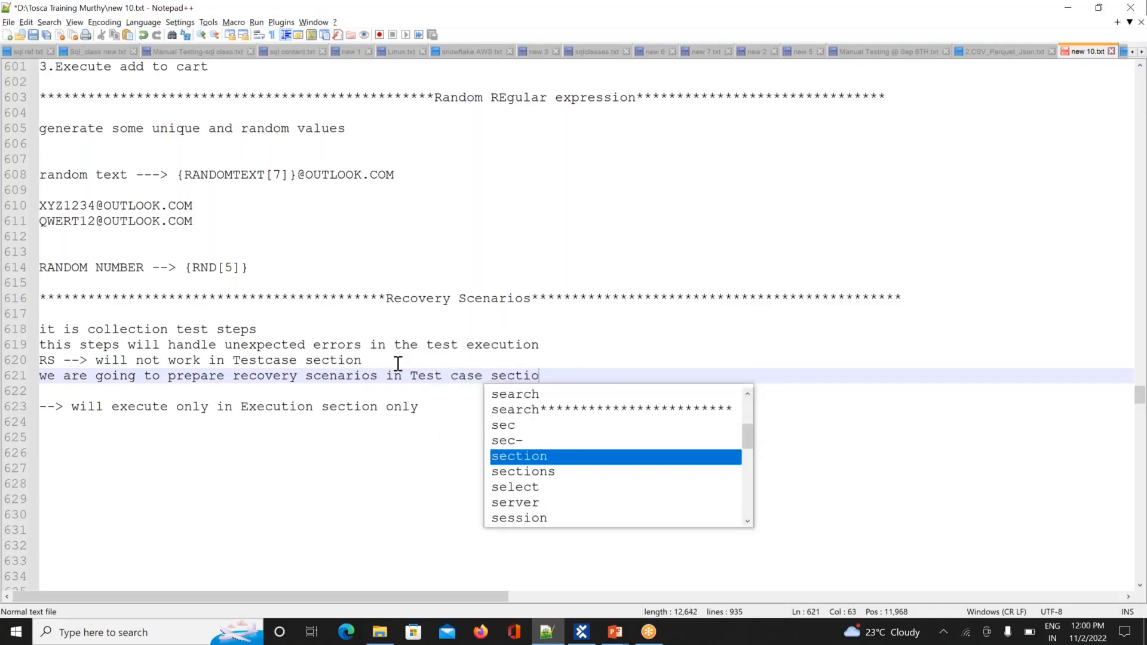
text(n only)
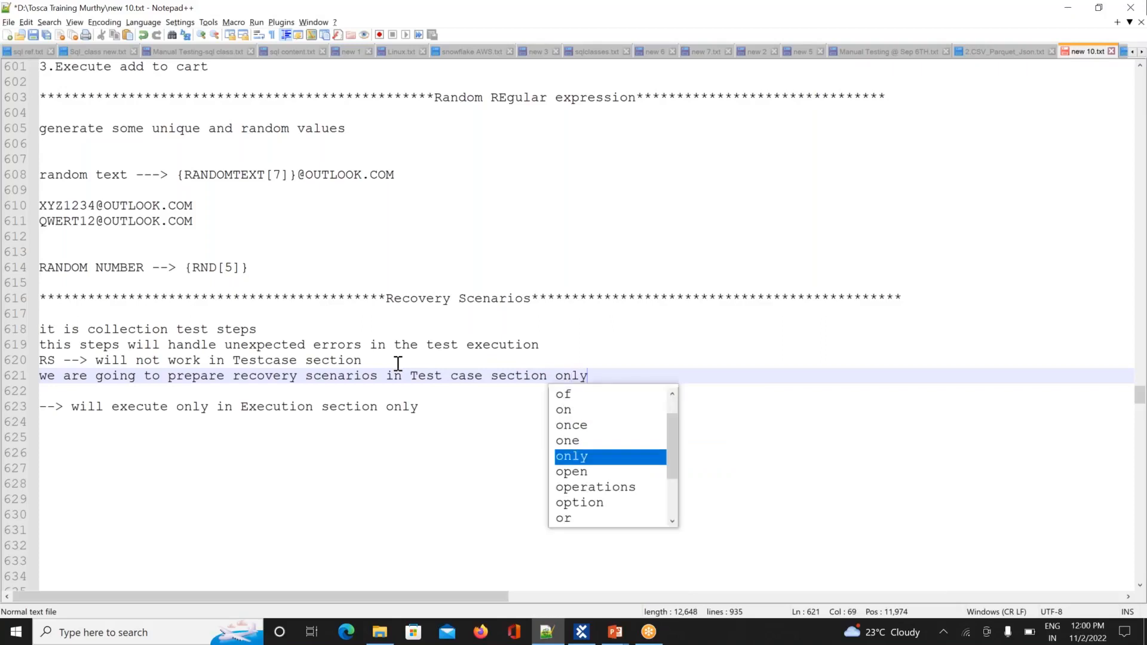
key(Return)
key(Return)
Step: Save the notes and start the example with '1.Open the brower and enter URL'
key(ctrl+s)
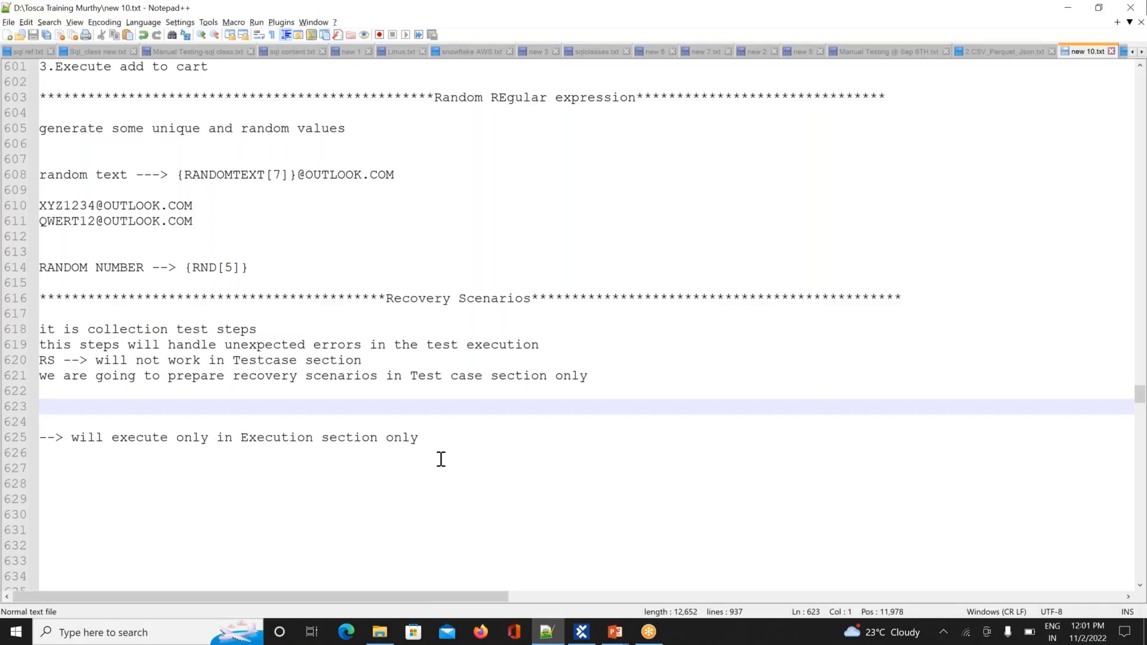
click(446, 440)
key(Return)
key(Return)
key(Return)
key(Return)
key(Return)
key(Return)
key(Return)
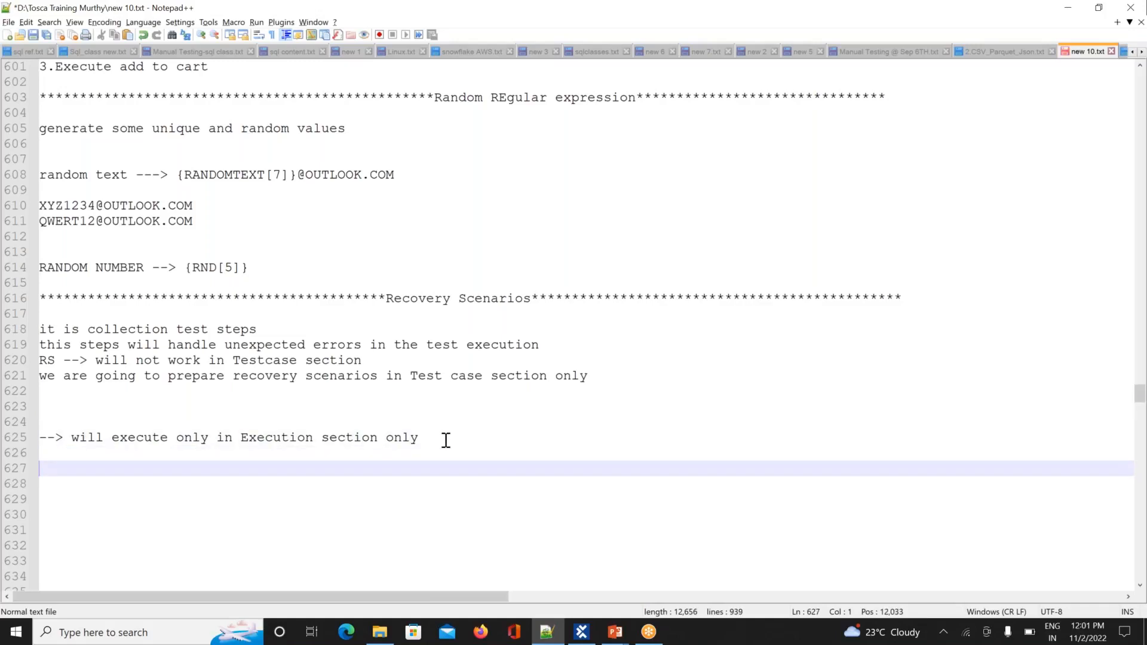
key(Return)
key(Return)
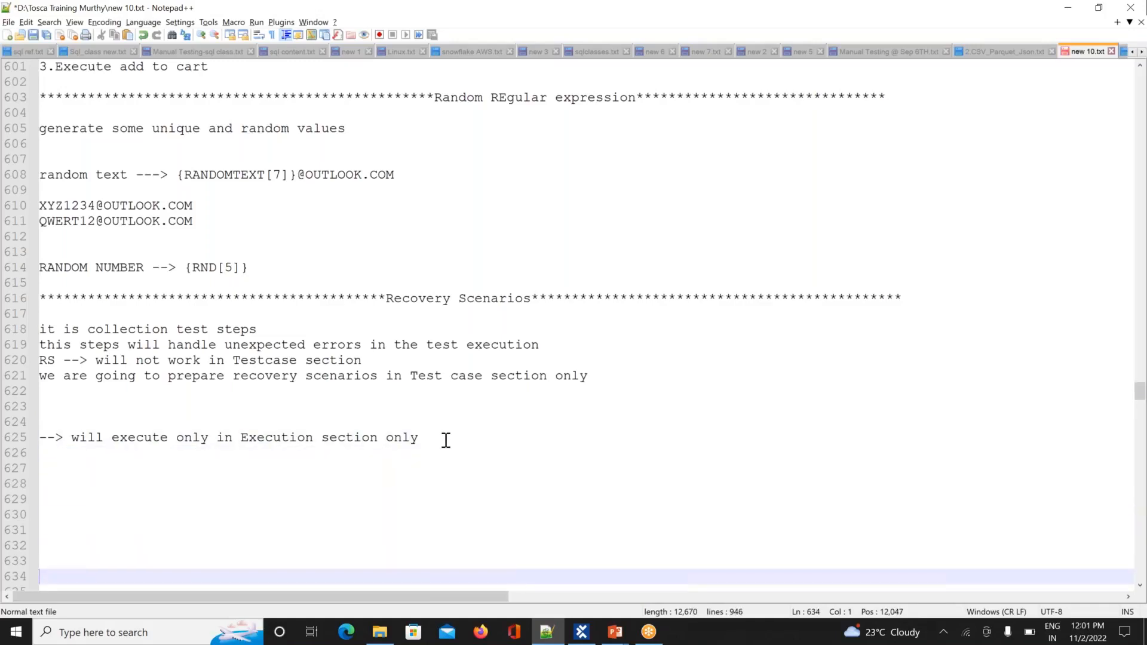
key(Return)
key(Return)
key(Return)
key(Return)
key(Return)
key(Return)
key(Return)
key(Return)
key(Up)
key(Up)
key(Up)
key(Up)
key(Up)
key(Up)
key(Up)
key(Up)
key(Up)
key(Up)
key(Up)
key(Up)
key(Up)
key(Up)
key(Up)
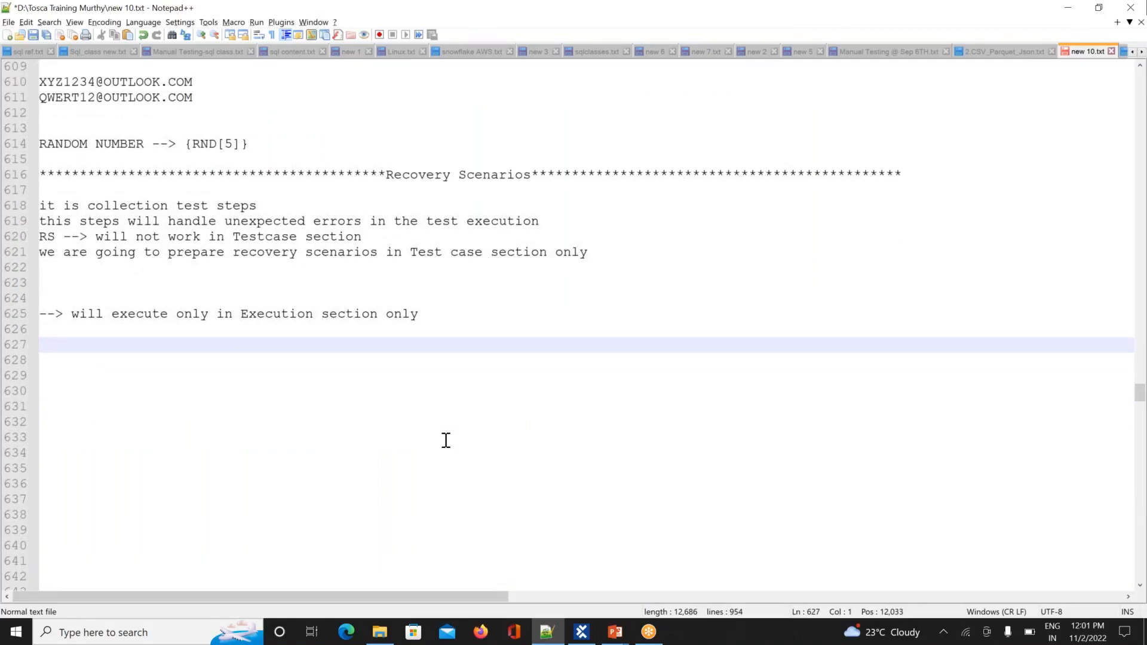
text(1.Open the brower)
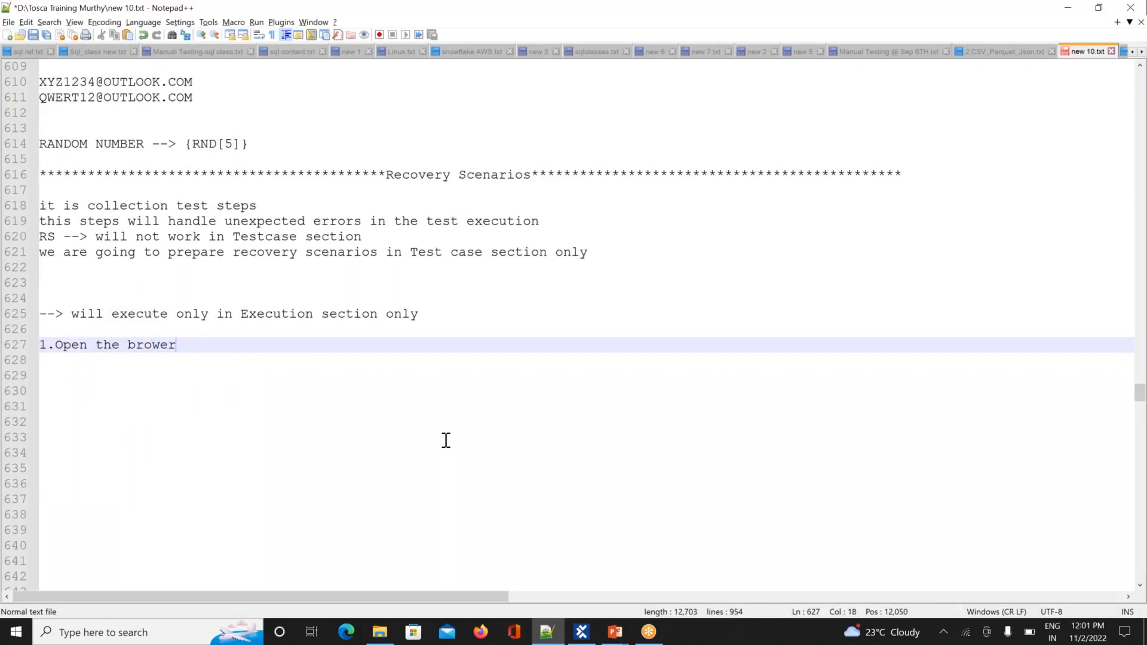
text( and e)
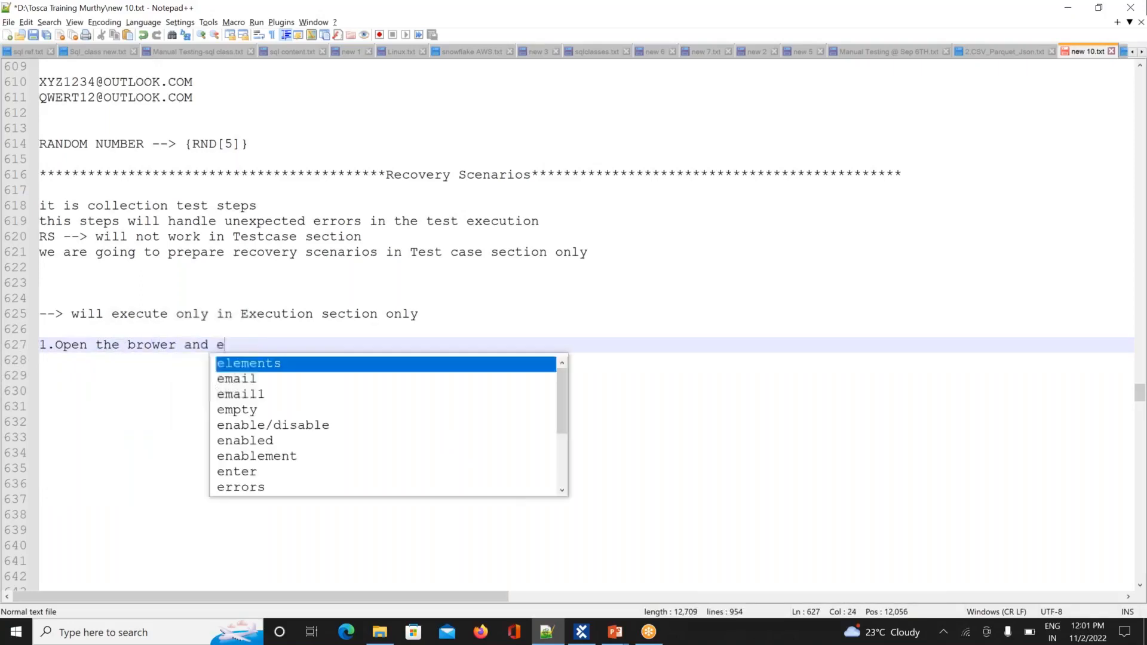
text(nter URL)
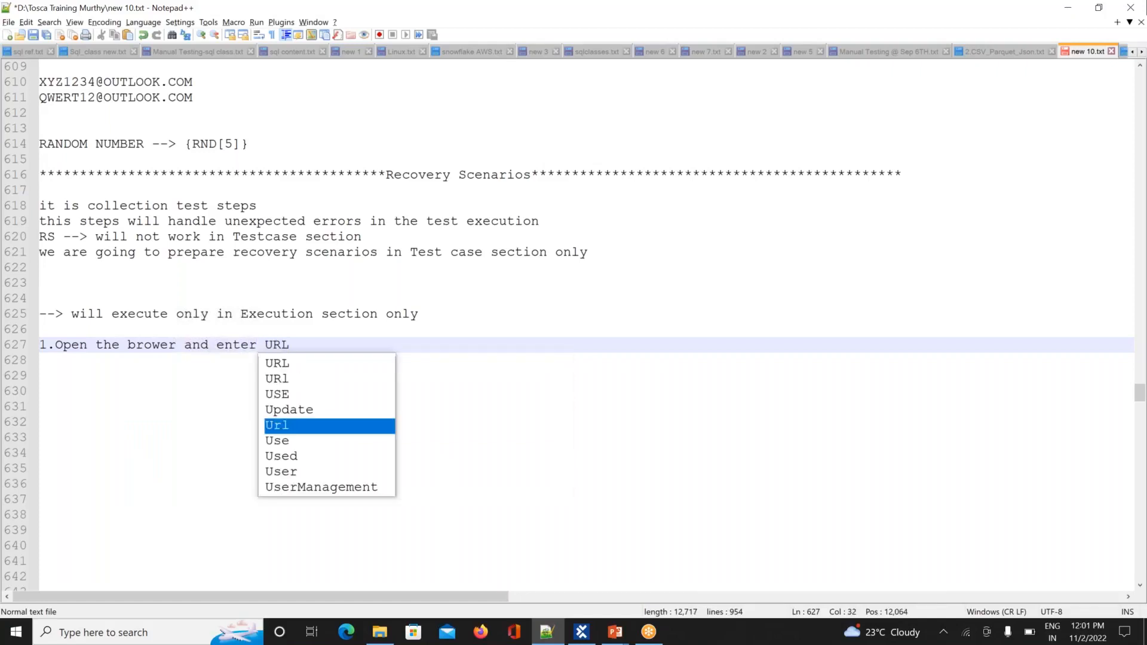
key(Return)
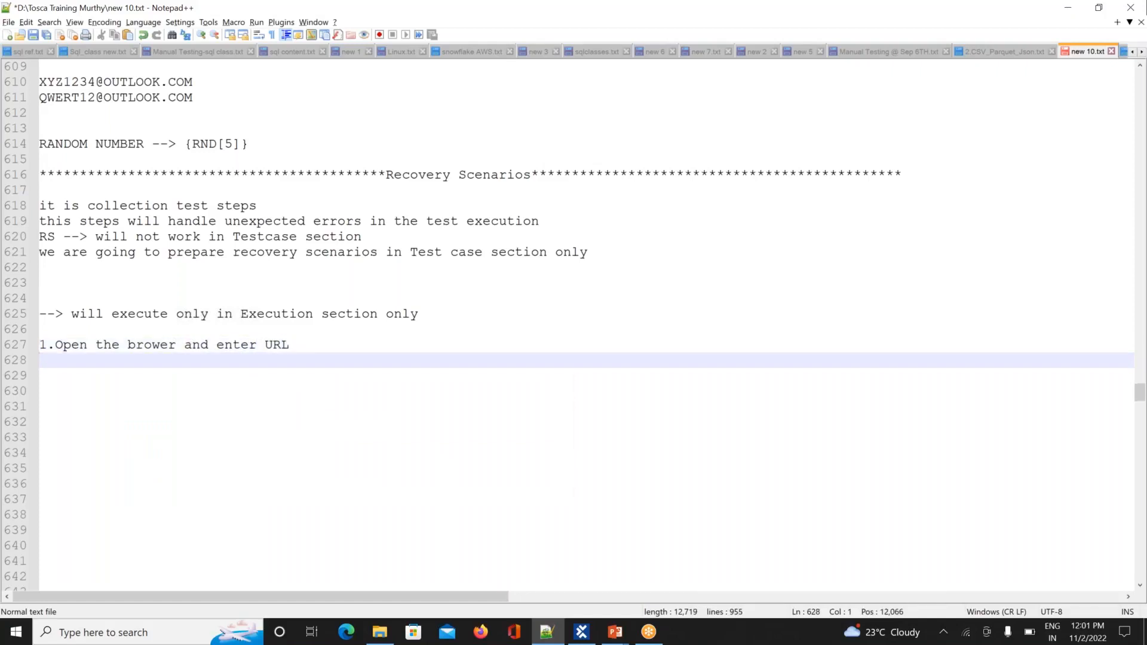
Step: Add steps '2.Login --> email id and password', '3.click on Login' and '4.CLick on Logout'
text(2.Login --> emai)
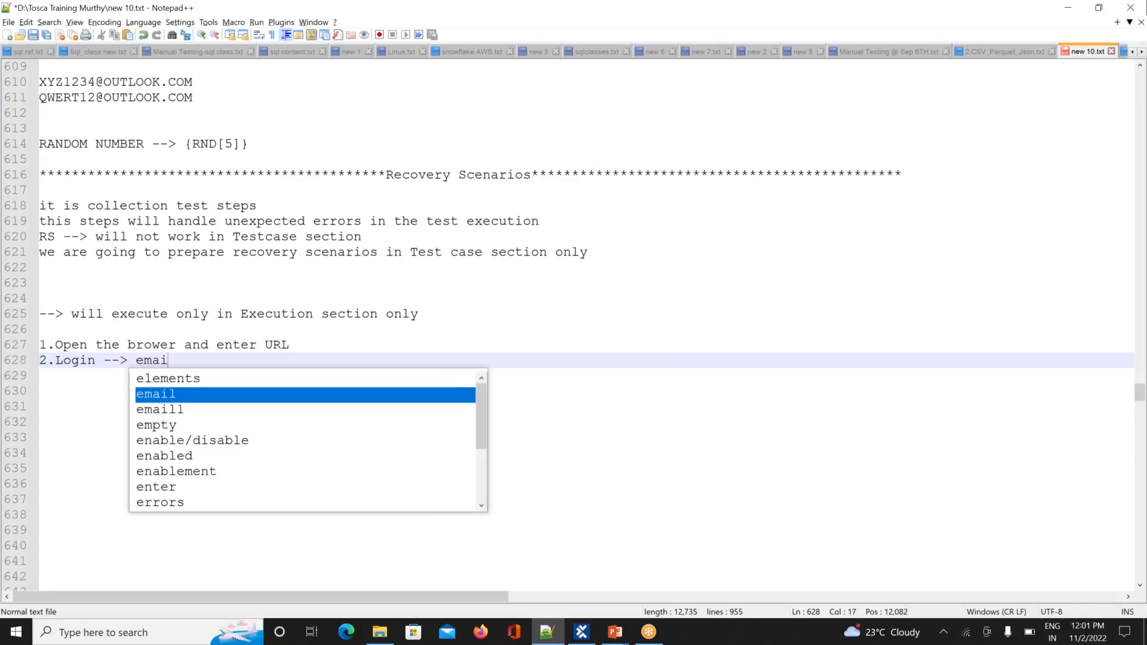
text(l id and)
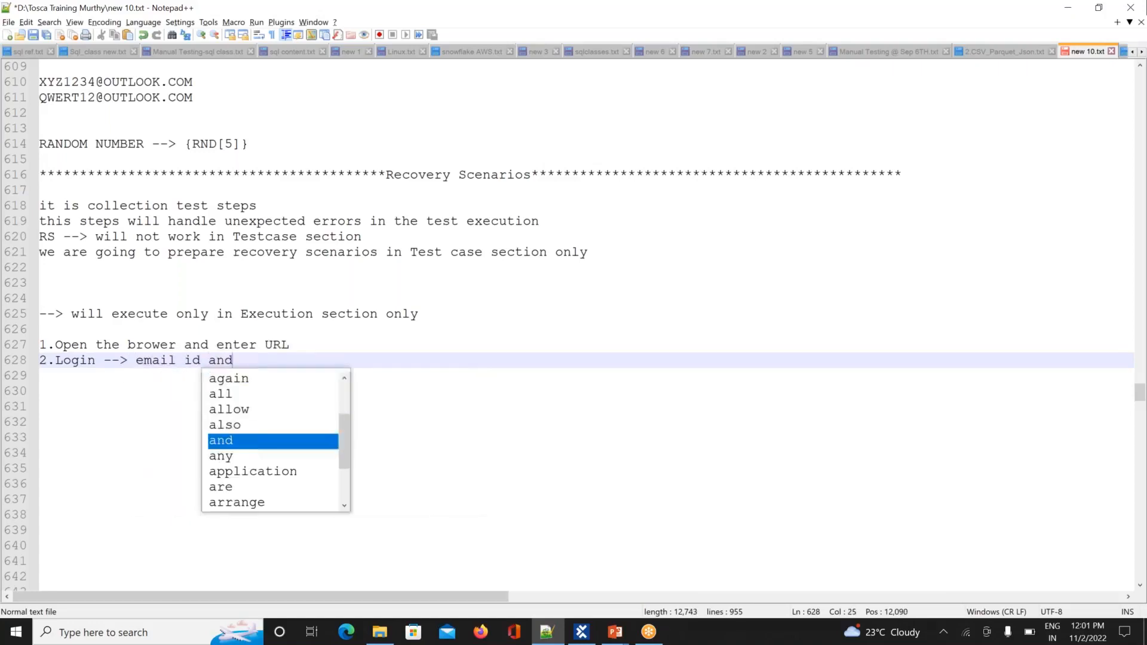
text( passw)
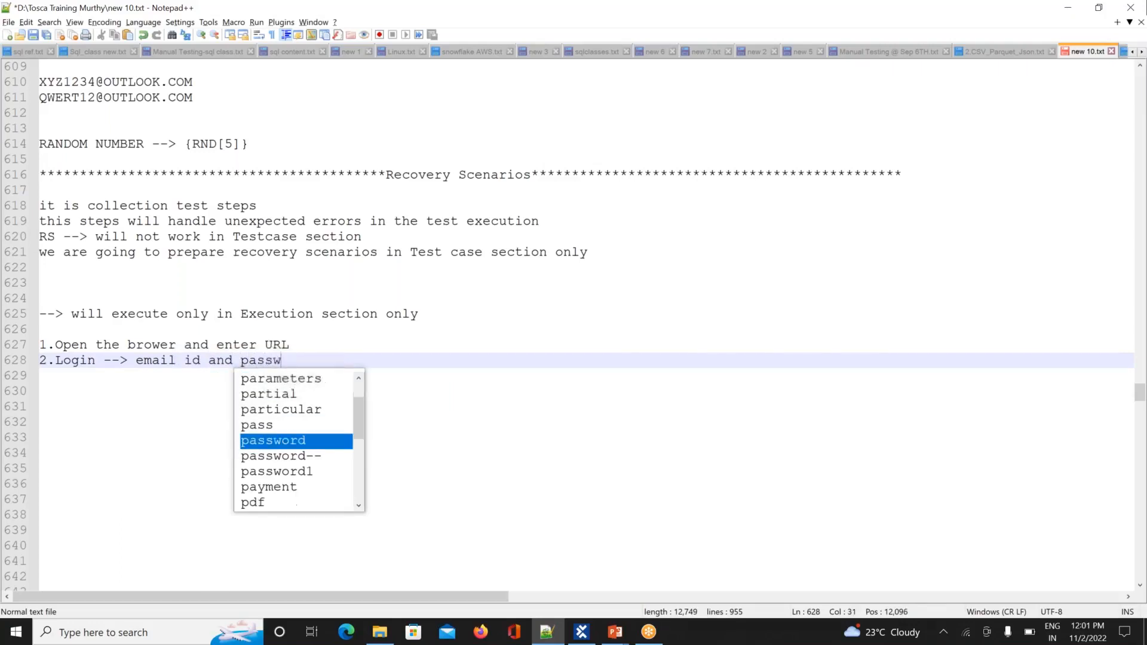
text(ord)
key(Return)
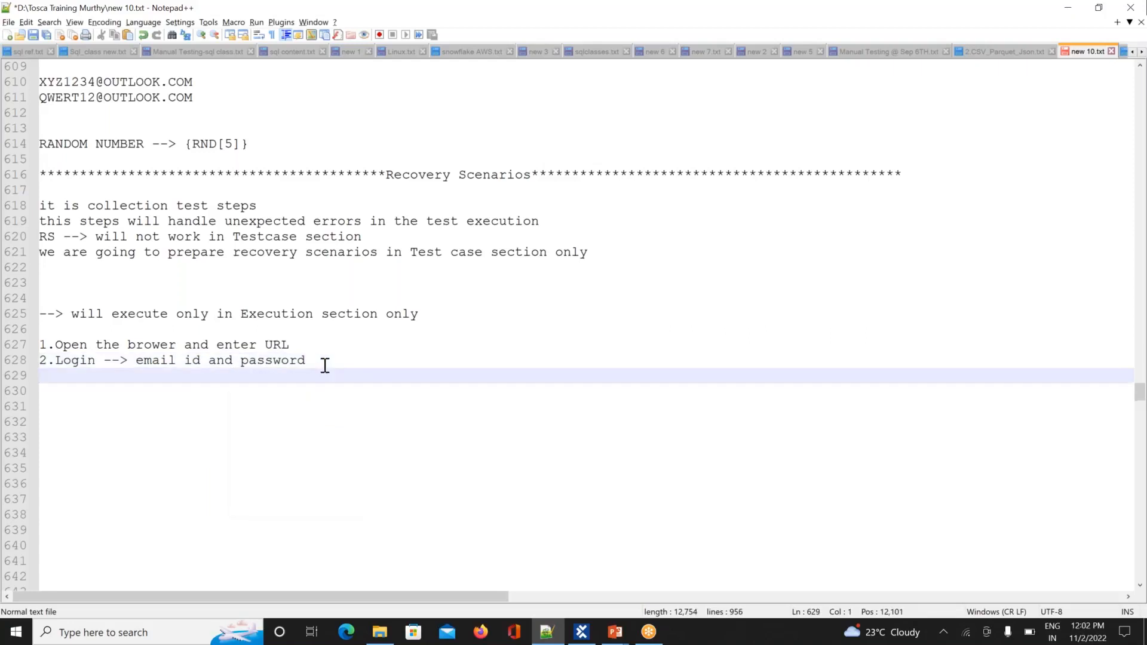
text(3.click )
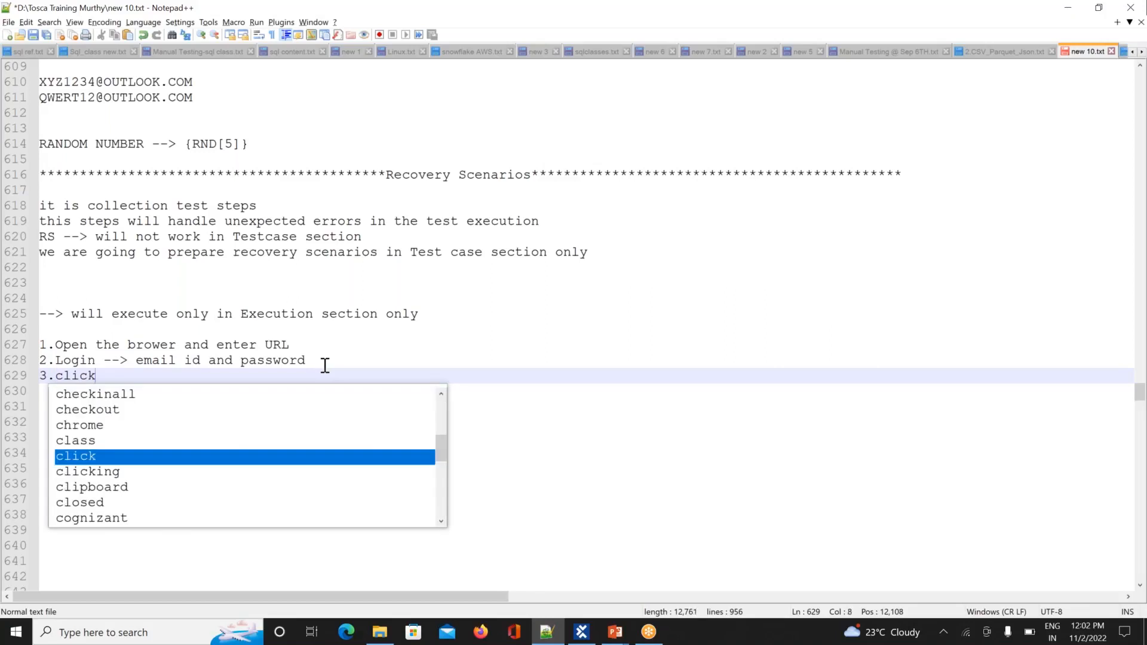
text(on )
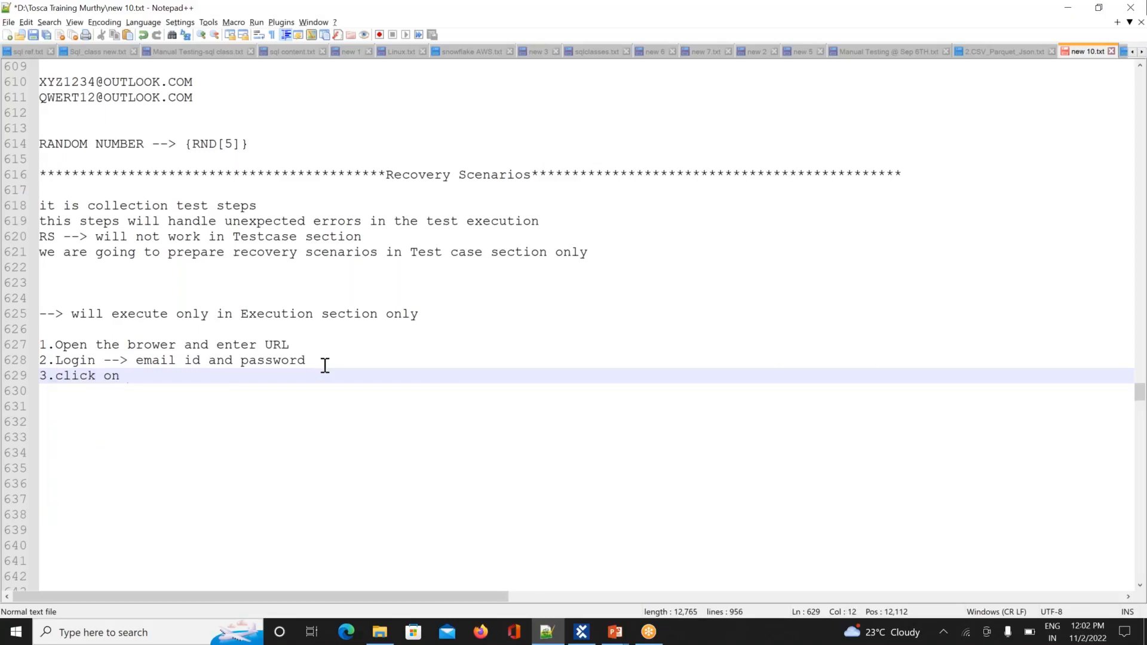
text(Login)
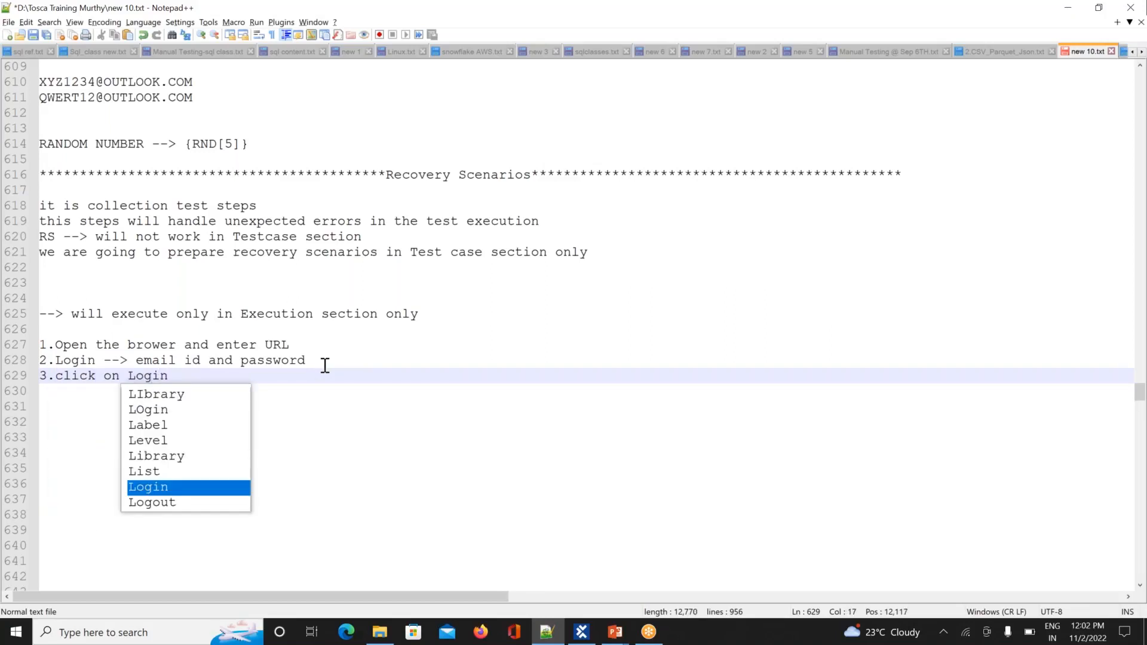
key(Return)
text(4.)
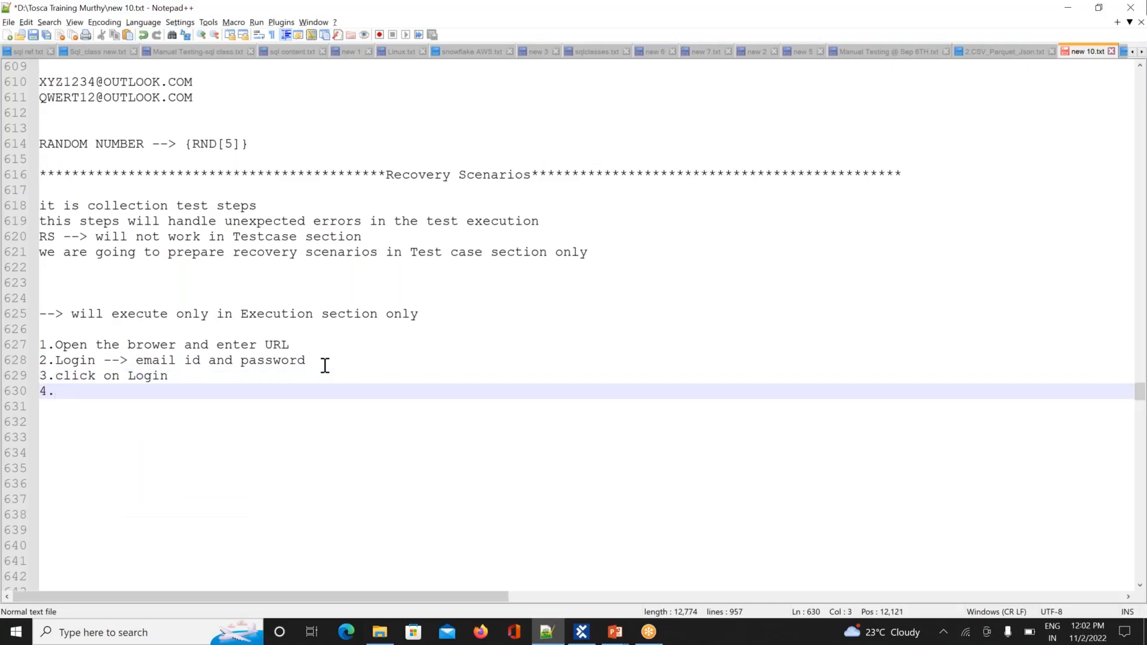
text(CL)
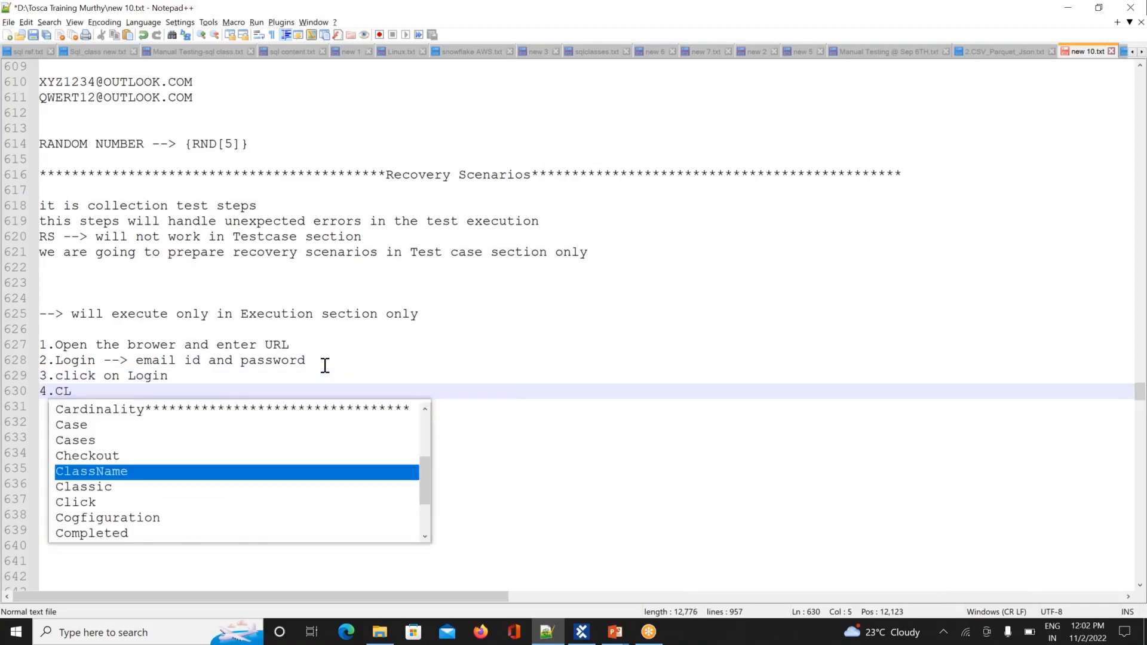
text(ick on )
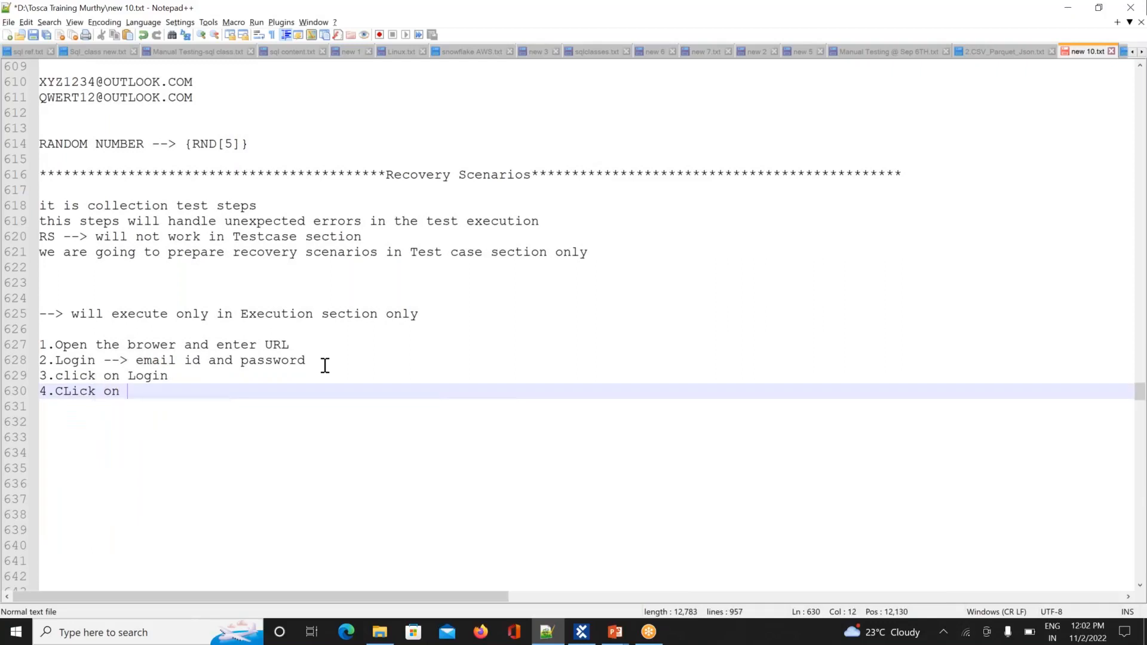
text(Logout)
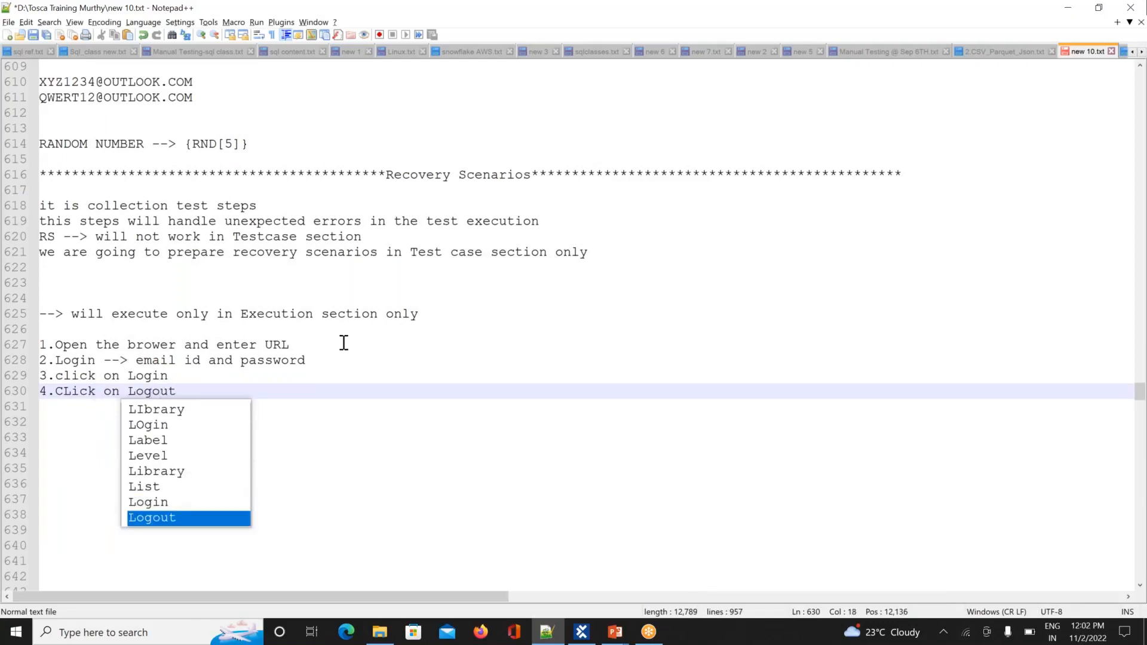
Step: Append '--> The script is not working here' to step 3
click(187, 375)
text(-->)
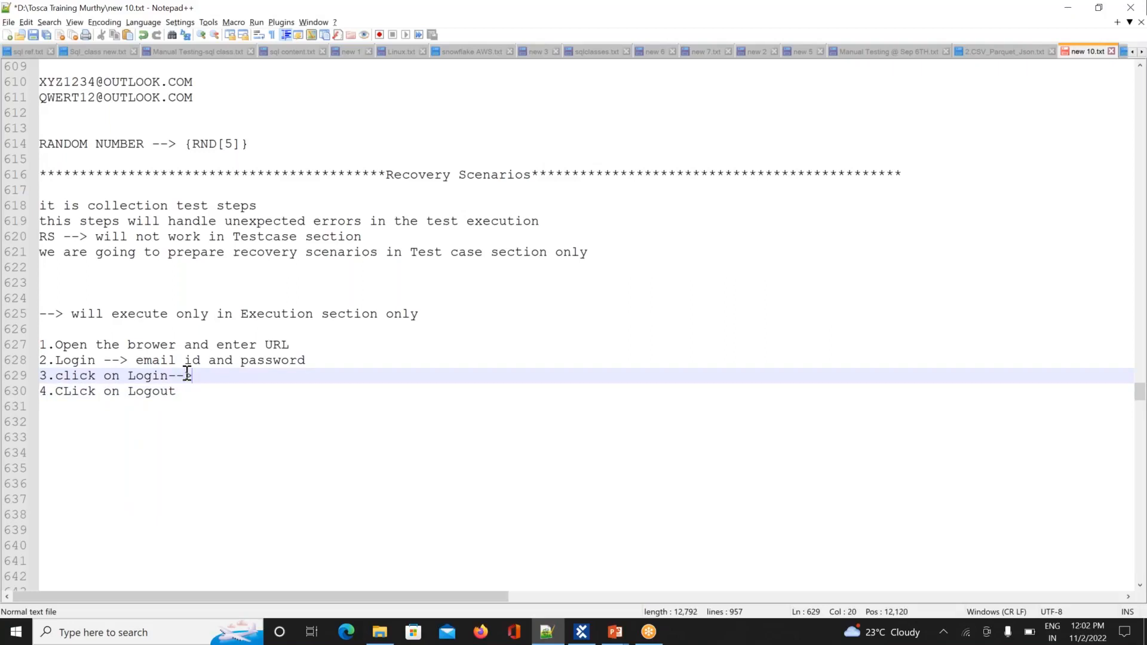
text( t)
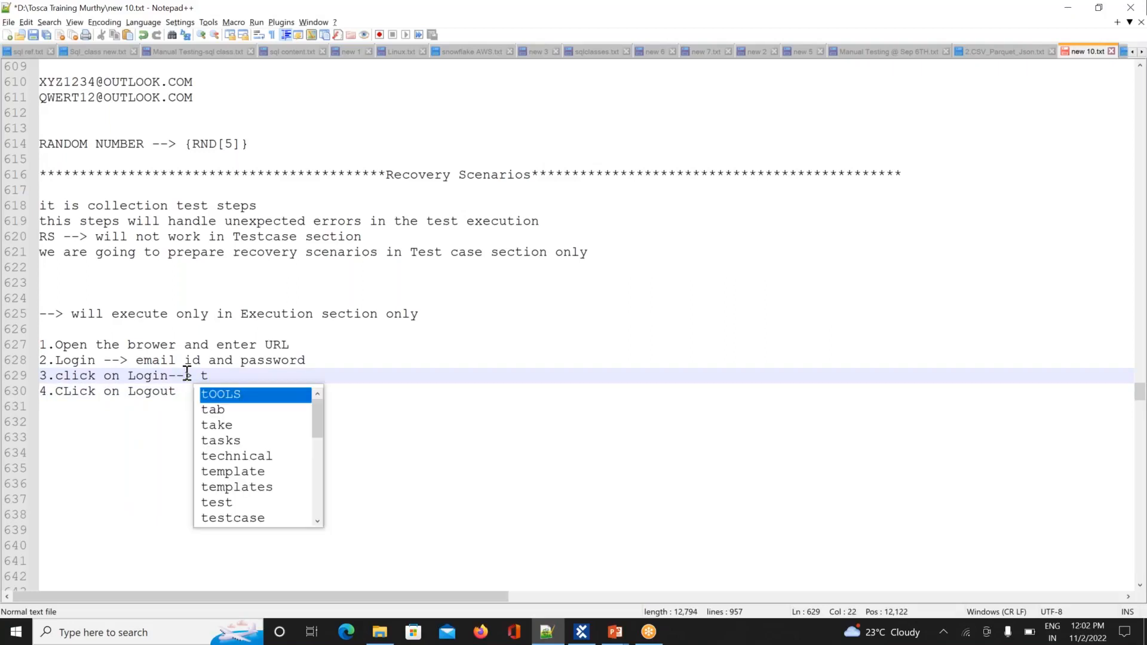
key(BackSpace)
text(The)
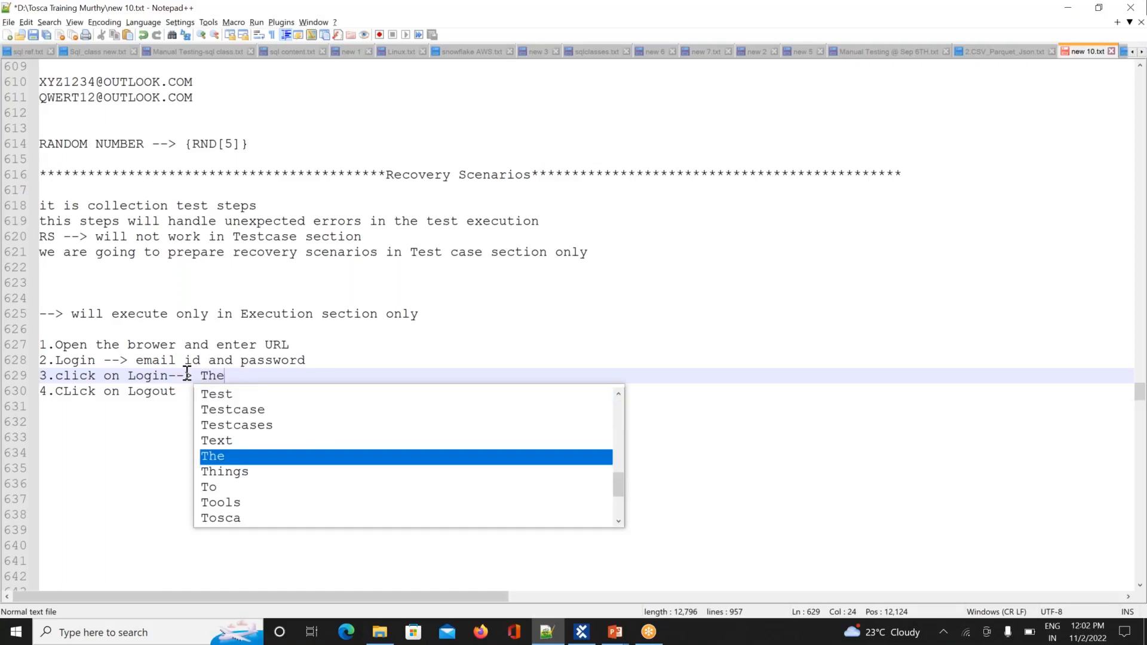
text(c)
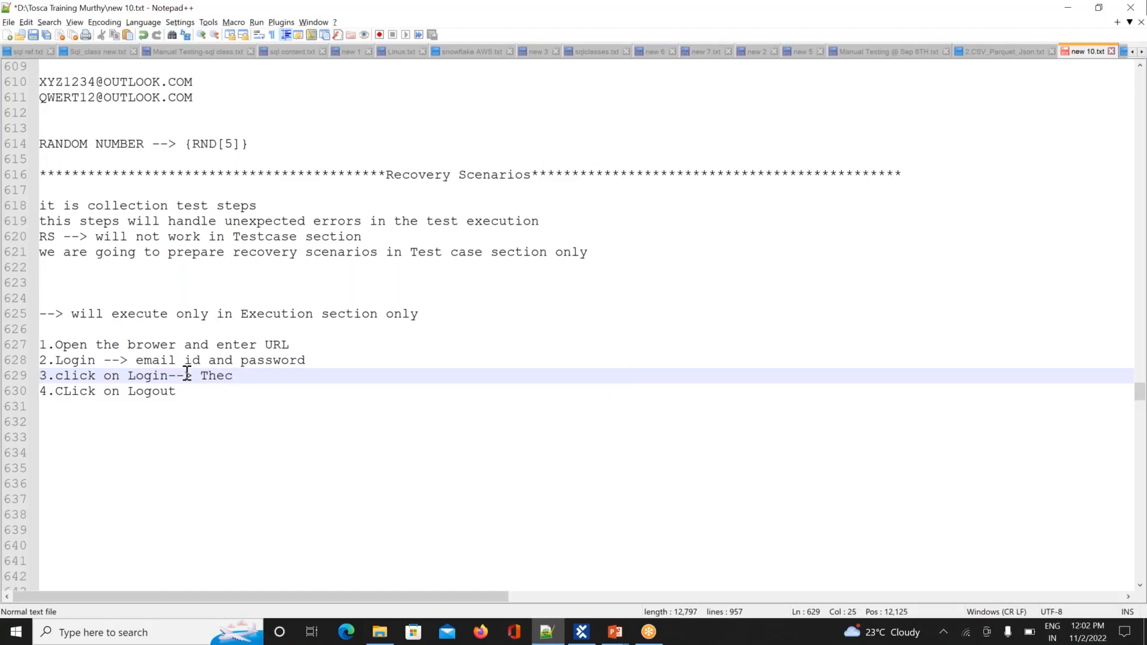
key(BackSpace)
text(script is not wor)
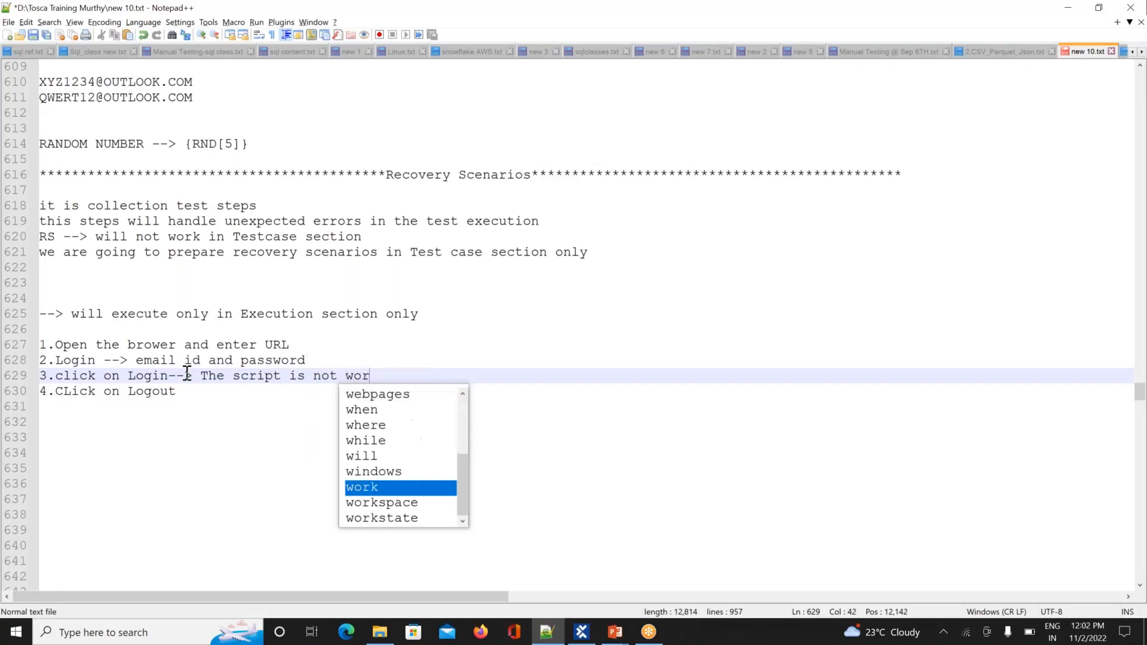
text(king here)
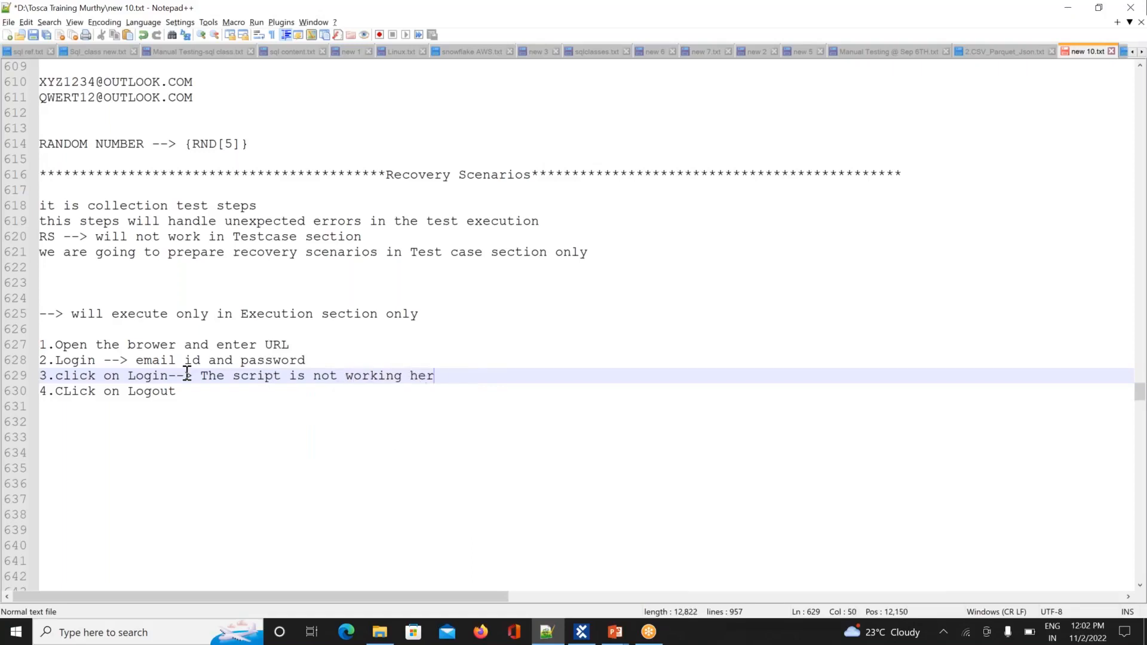
Step: Add '// Add one recovery scenario' to the end of step 3
click(169, 467)
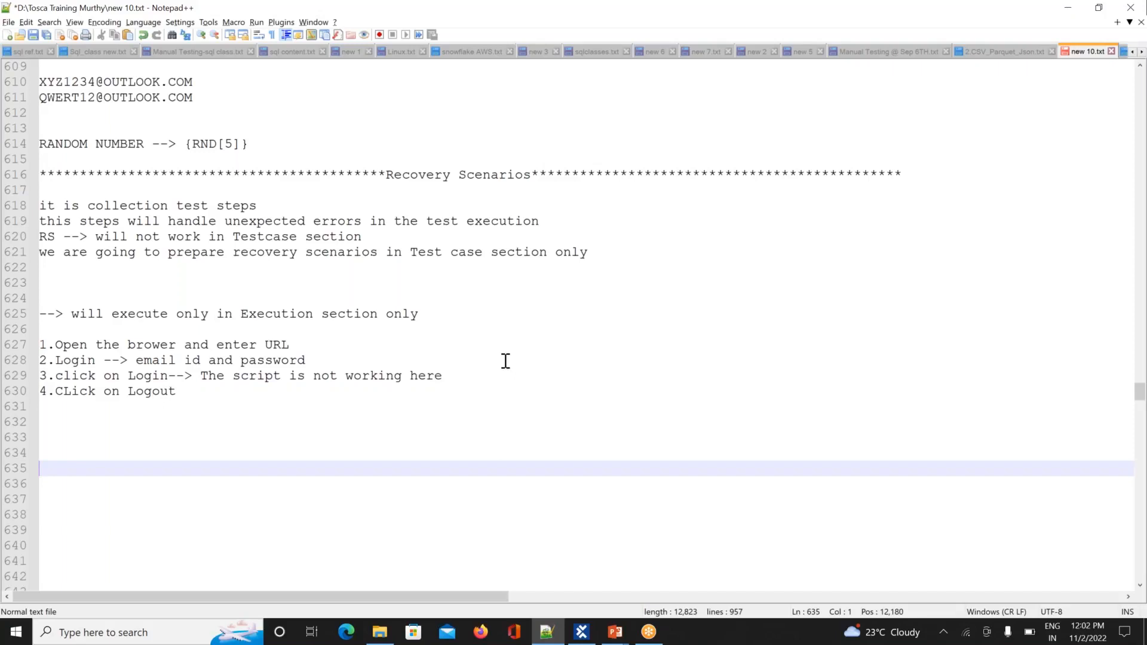
click(469, 373)
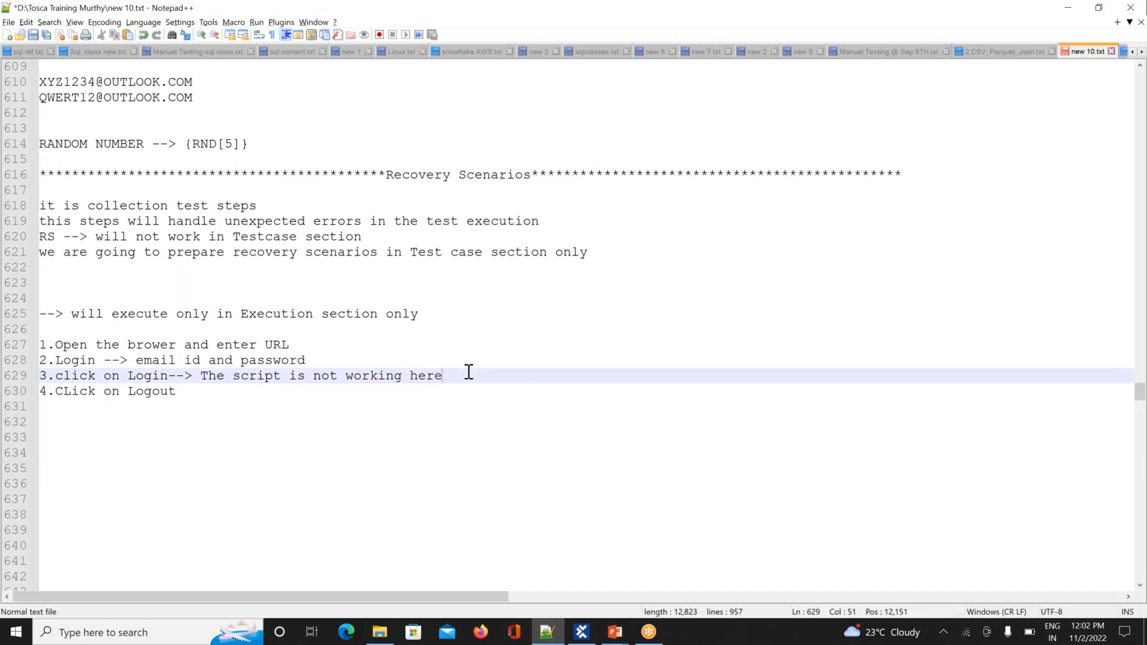
text(// Add one rec)
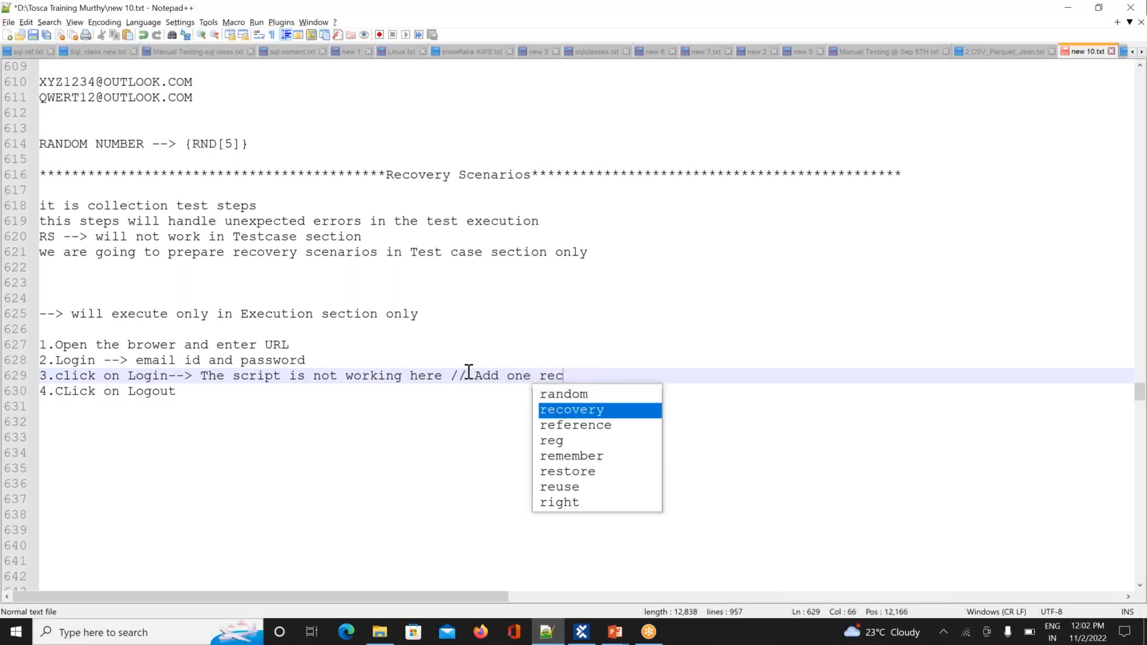
text(overy )
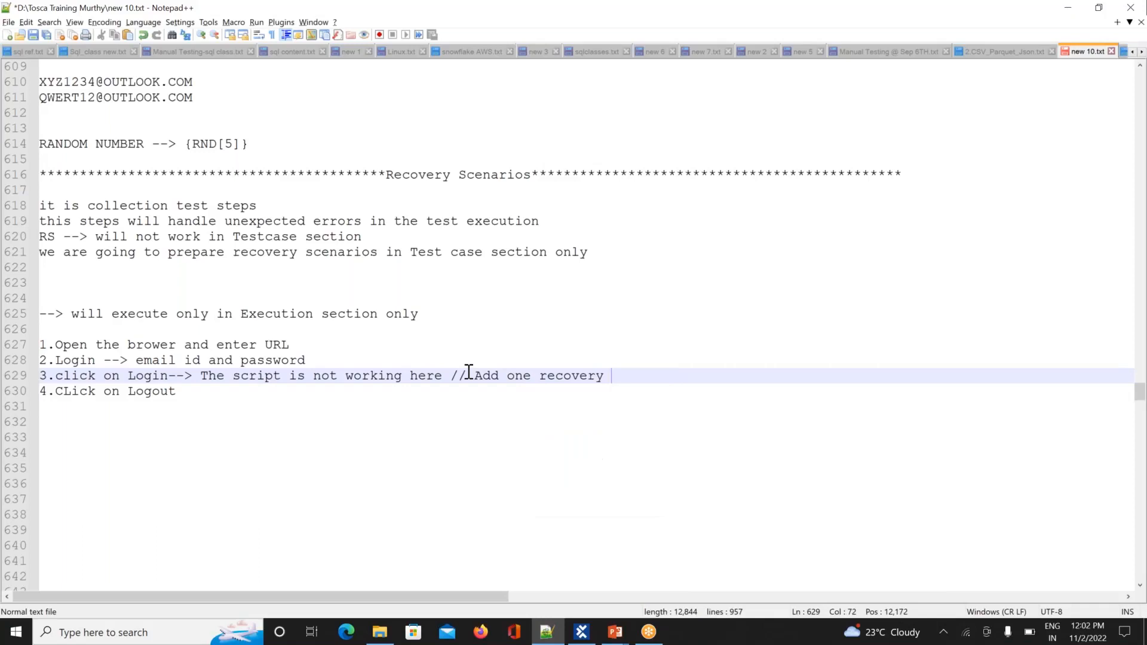
text(scenario)
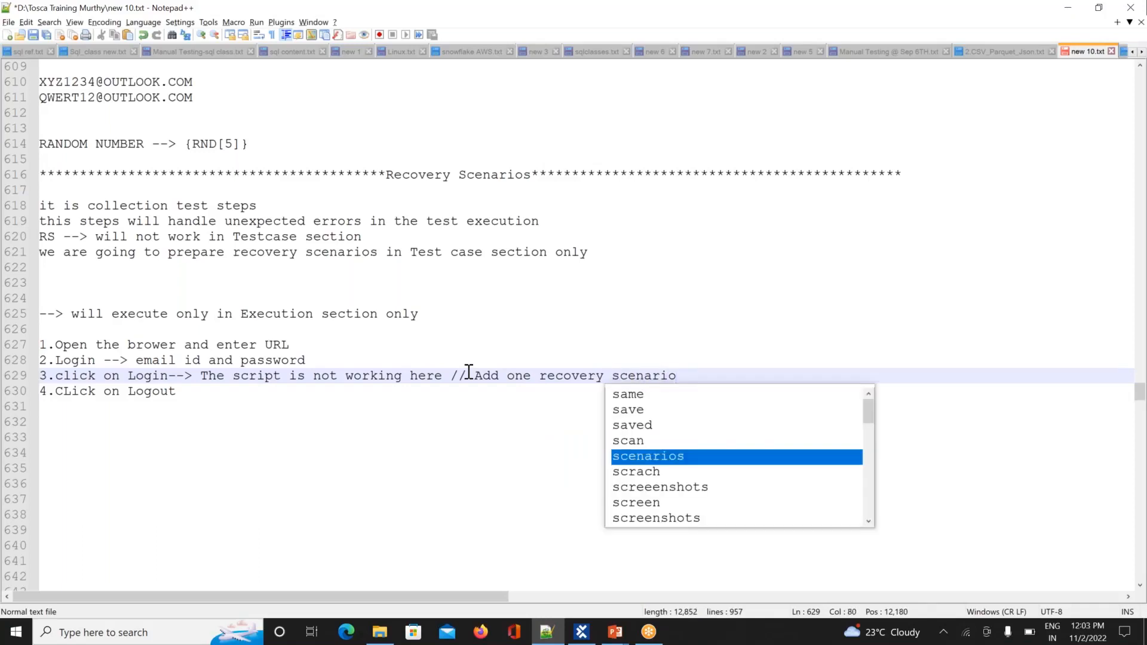
Step: Append 'use this script' to the end of step 3's note
drag(202, 377, 442, 375)
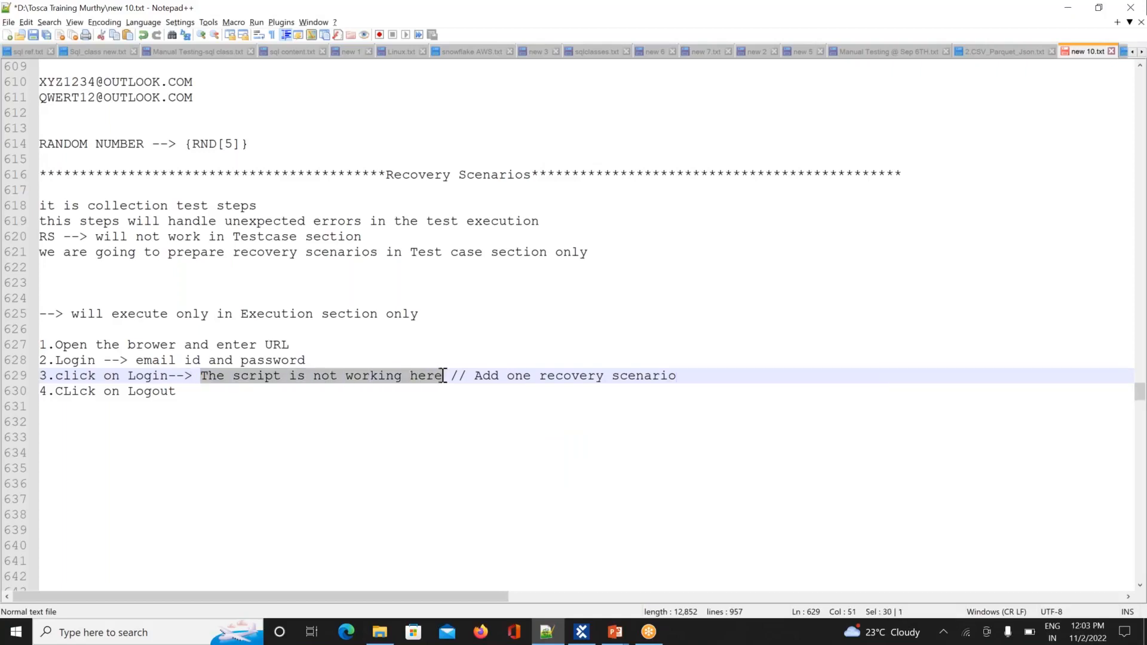
click(704, 378)
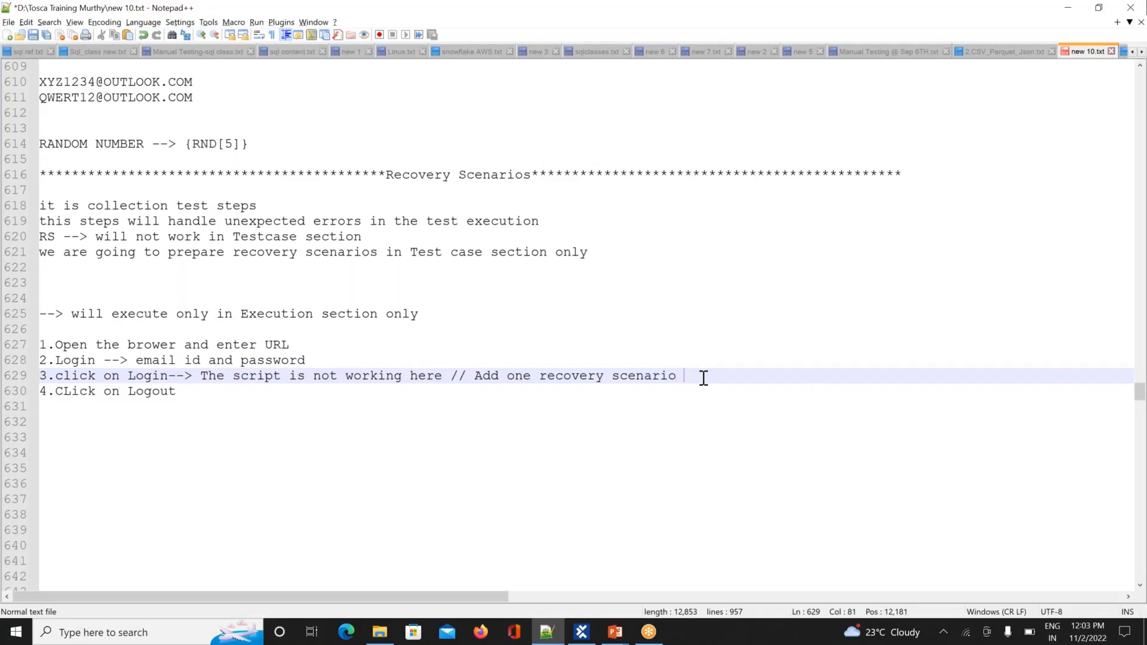
text(use thi)
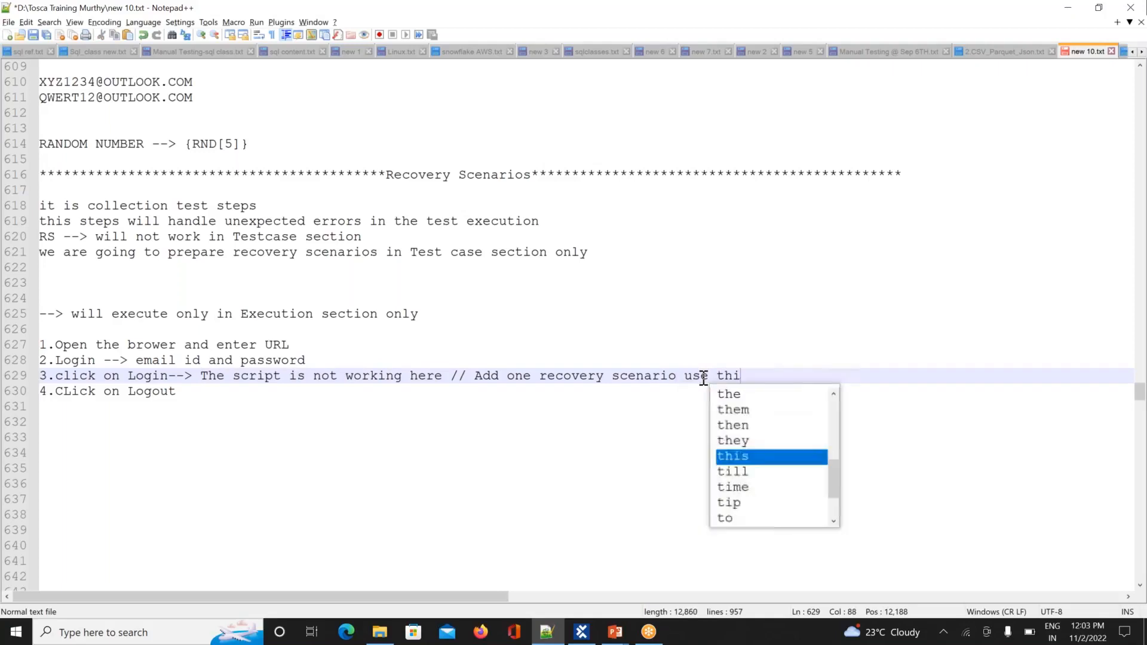
text(s )
text(script)
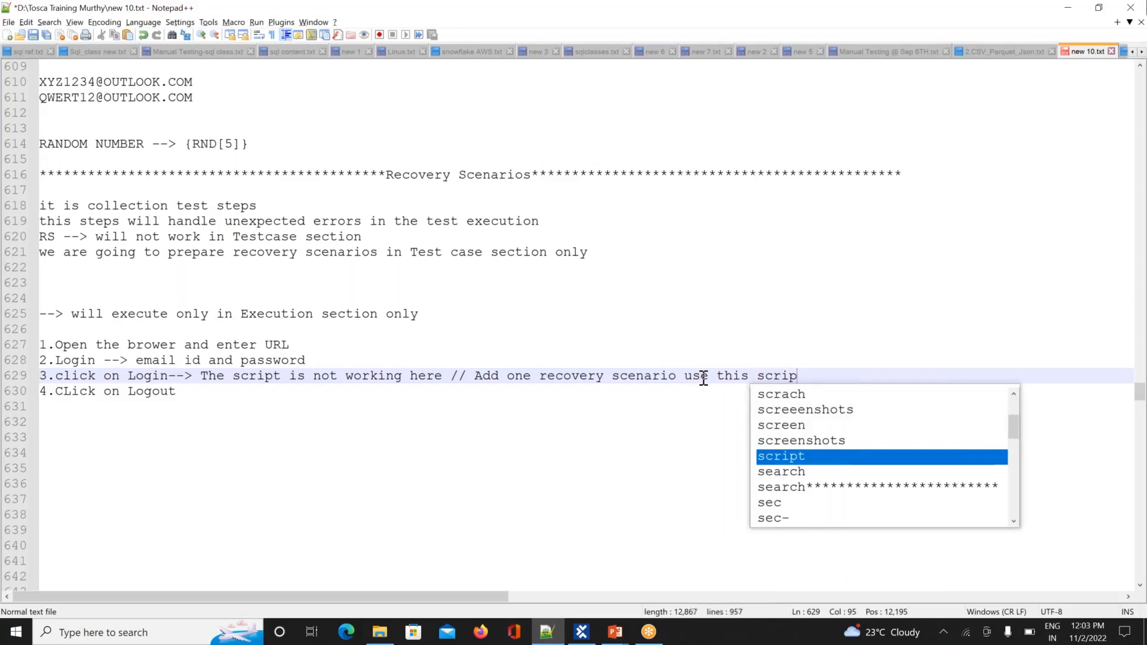
click(619, 451)
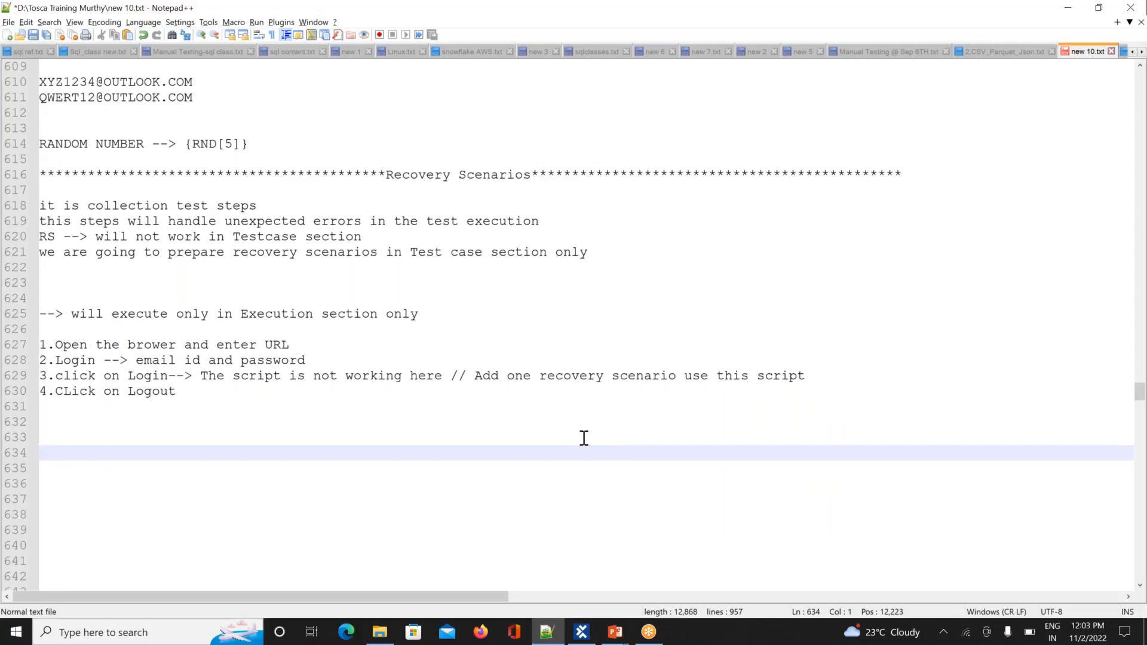
Step: Insert '/disable the script' right after 'here' in step 3
click(440, 376)
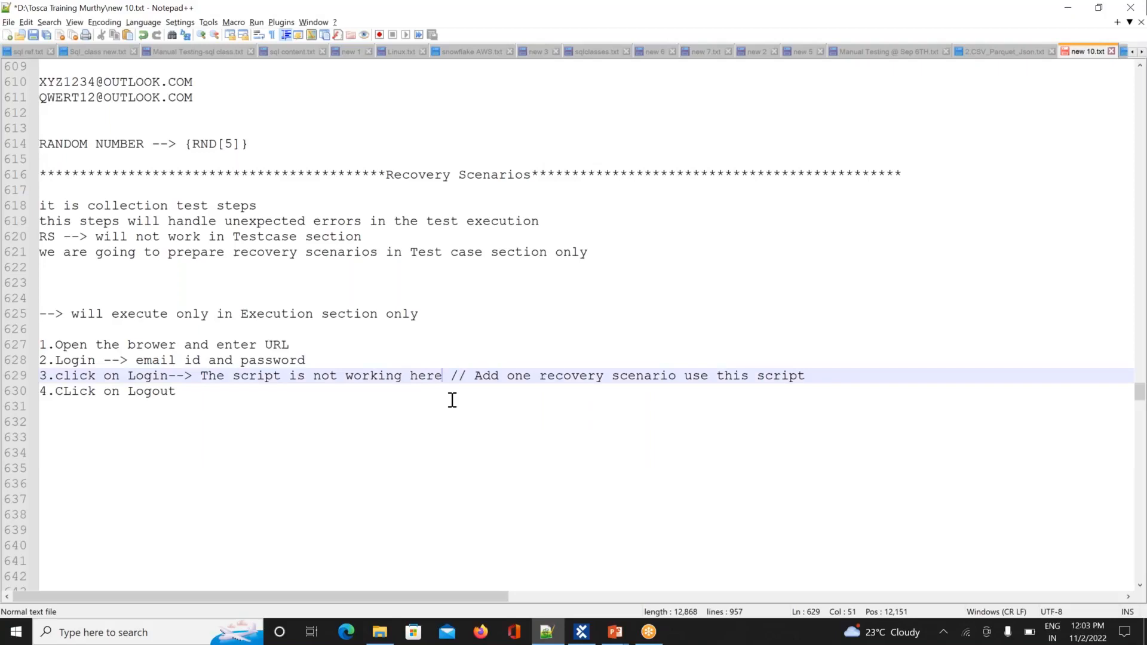
text(/)
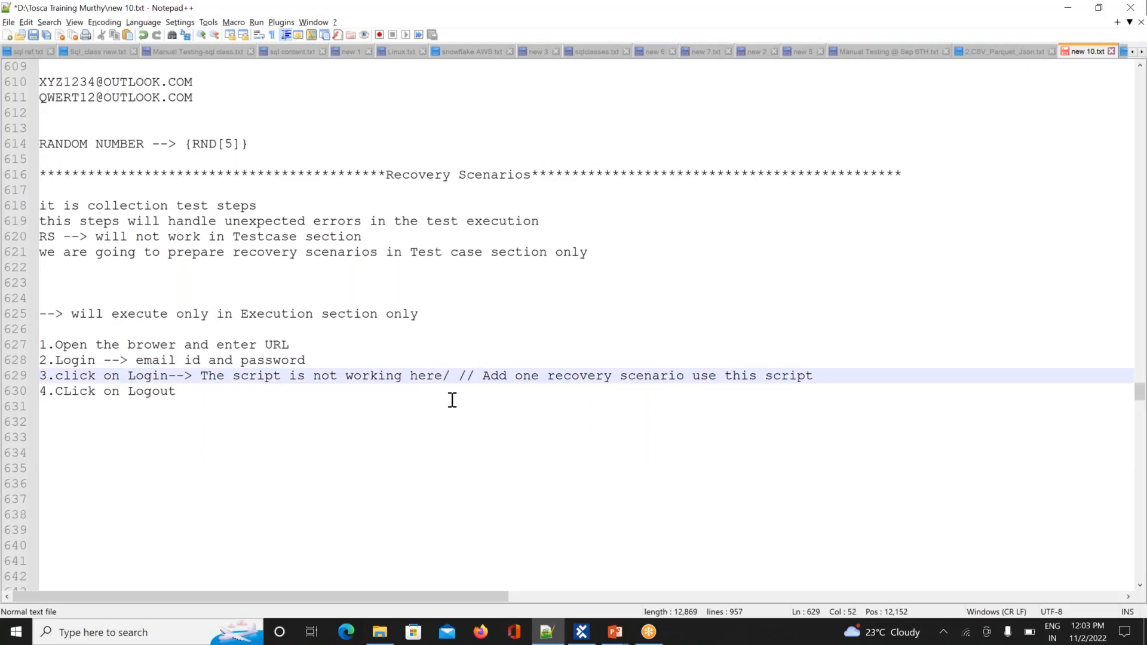
text(disable t)
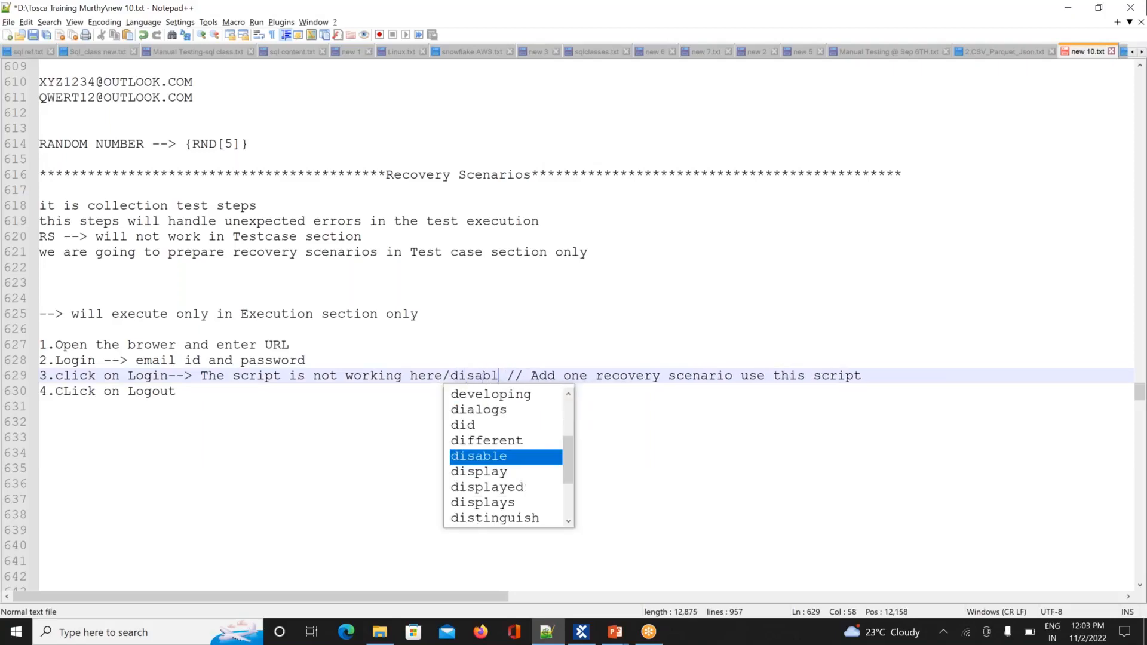
text(he )
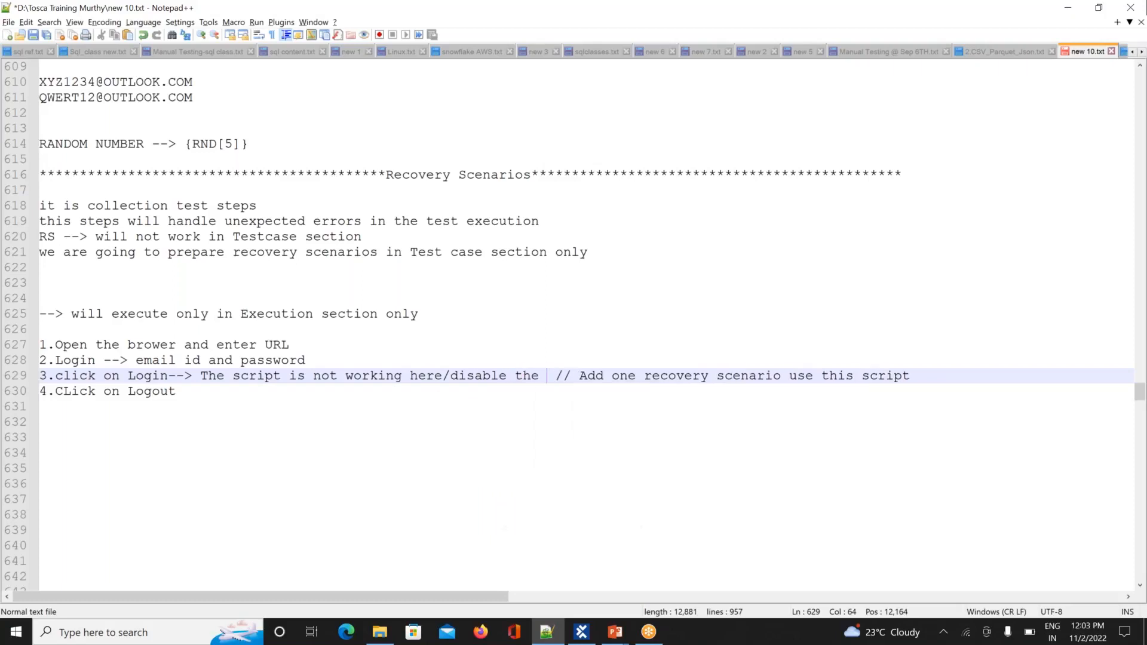
text(script)
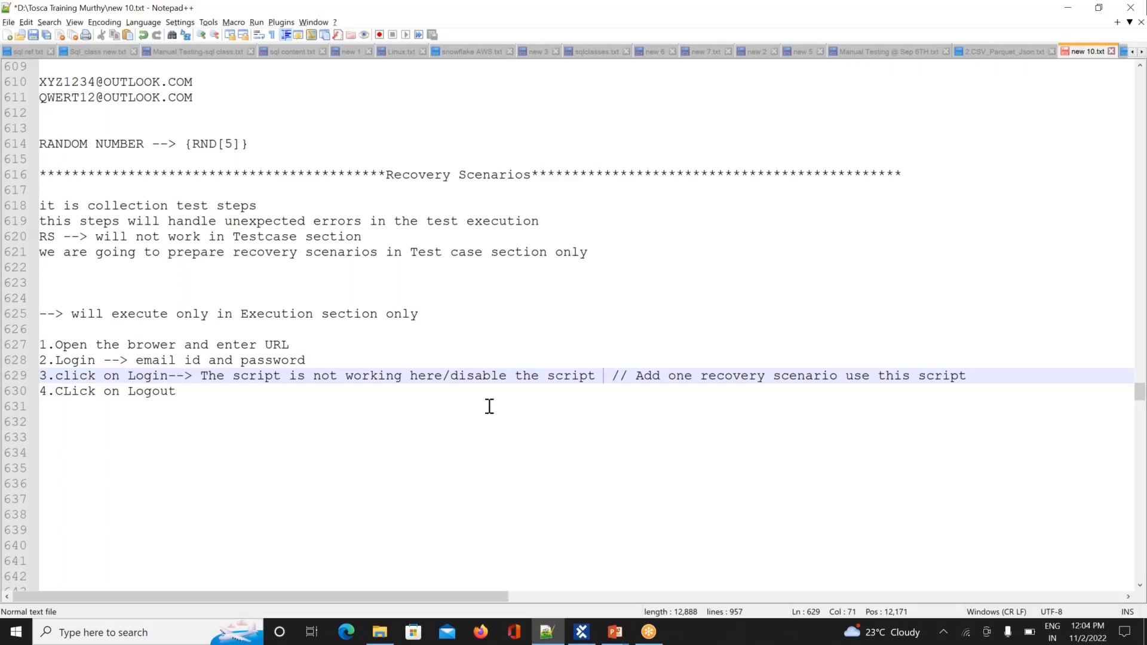
click(261, 389)
click(1048, 88)
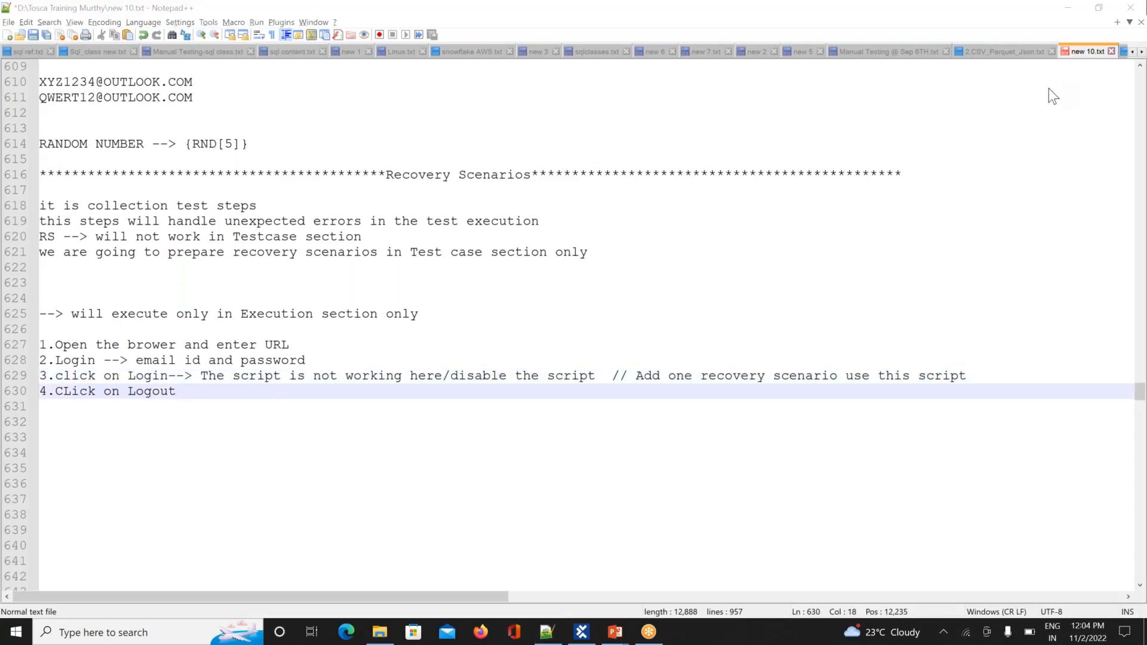